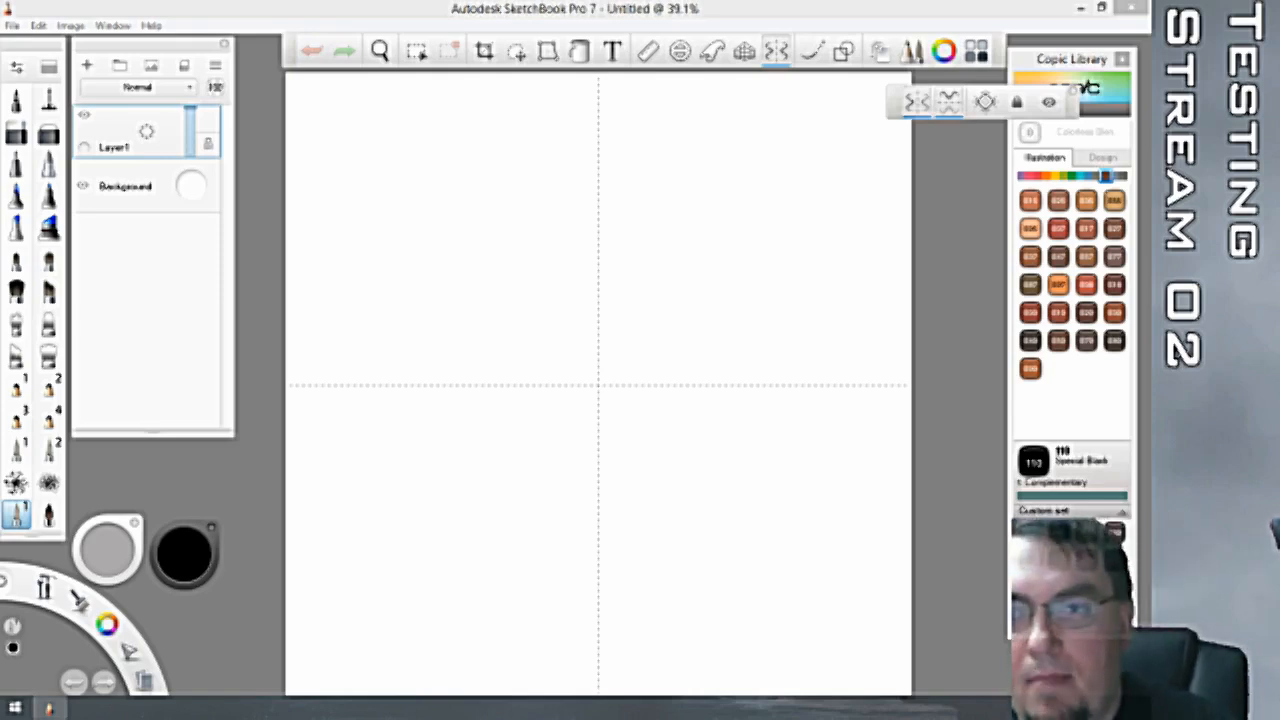
Pick the Copic color E57 Light Walnut, add four new layers above Layer1, and make Layer3 the active layer.
left_click(1087, 258)
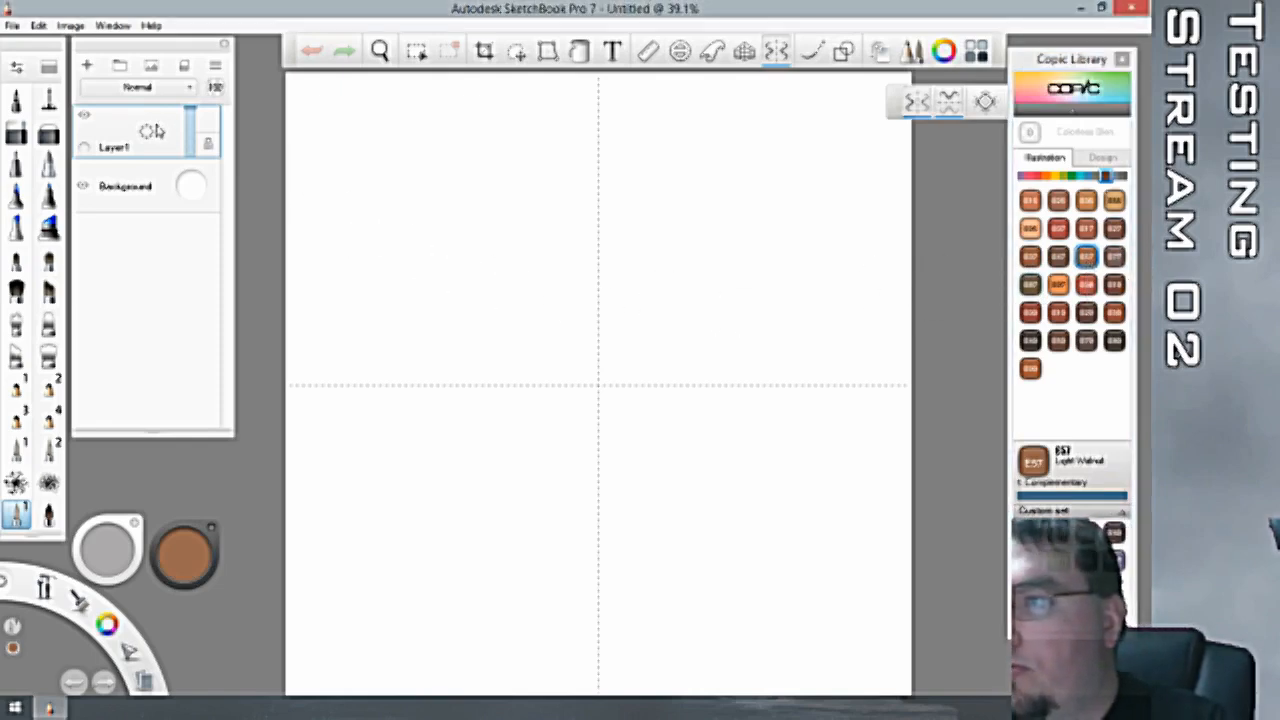
left_click(87, 65)
left_click(87, 65)
left_click(87, 65)
left_click(87, 65)
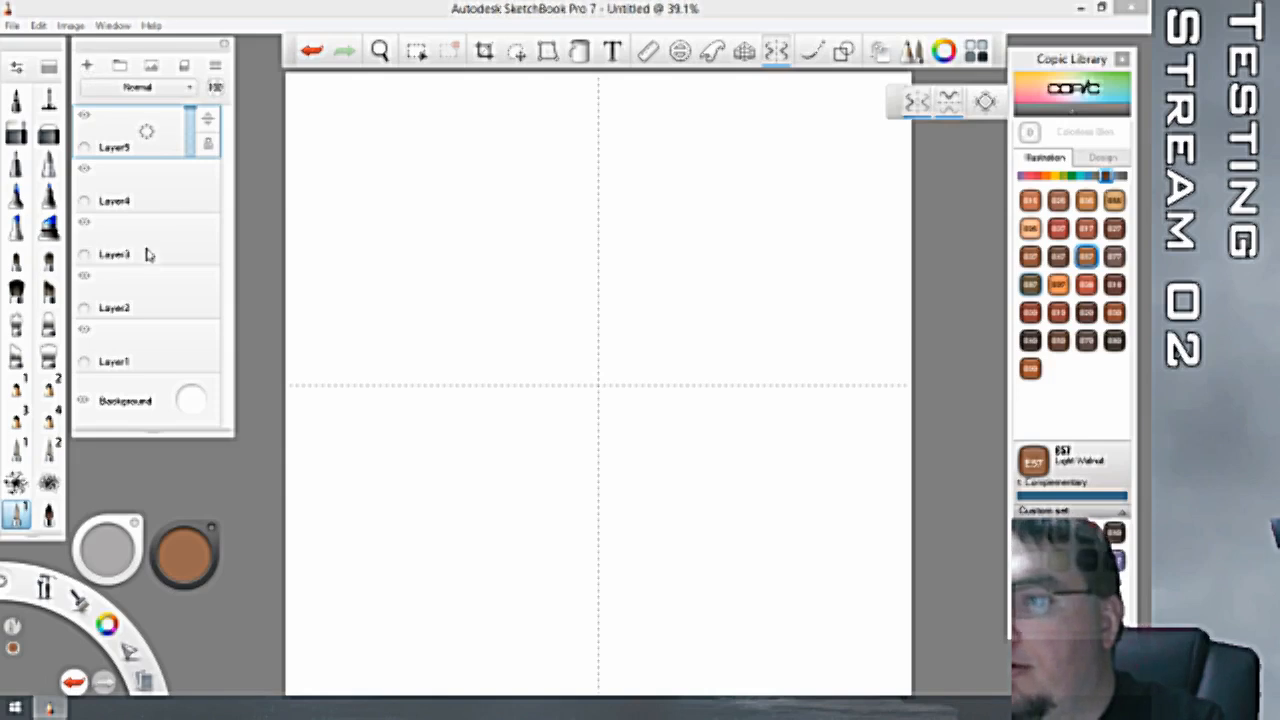
left_click(149, 342)
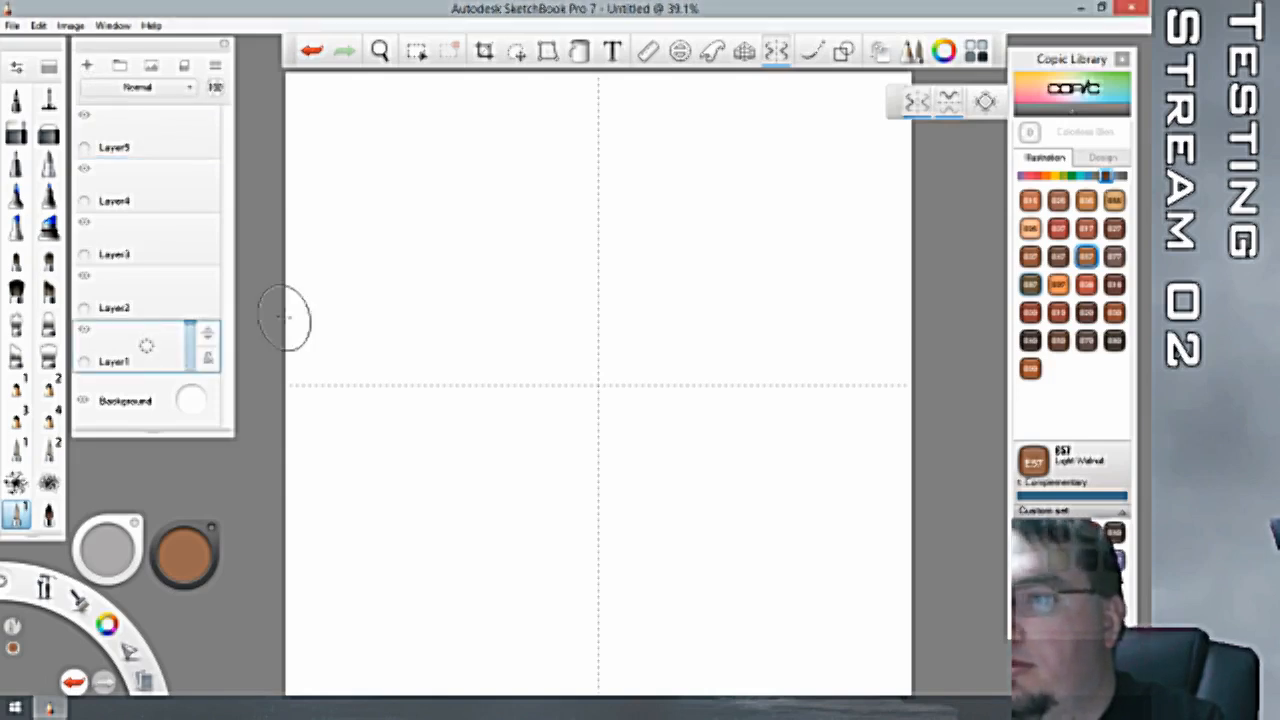
left_click(143, 234)
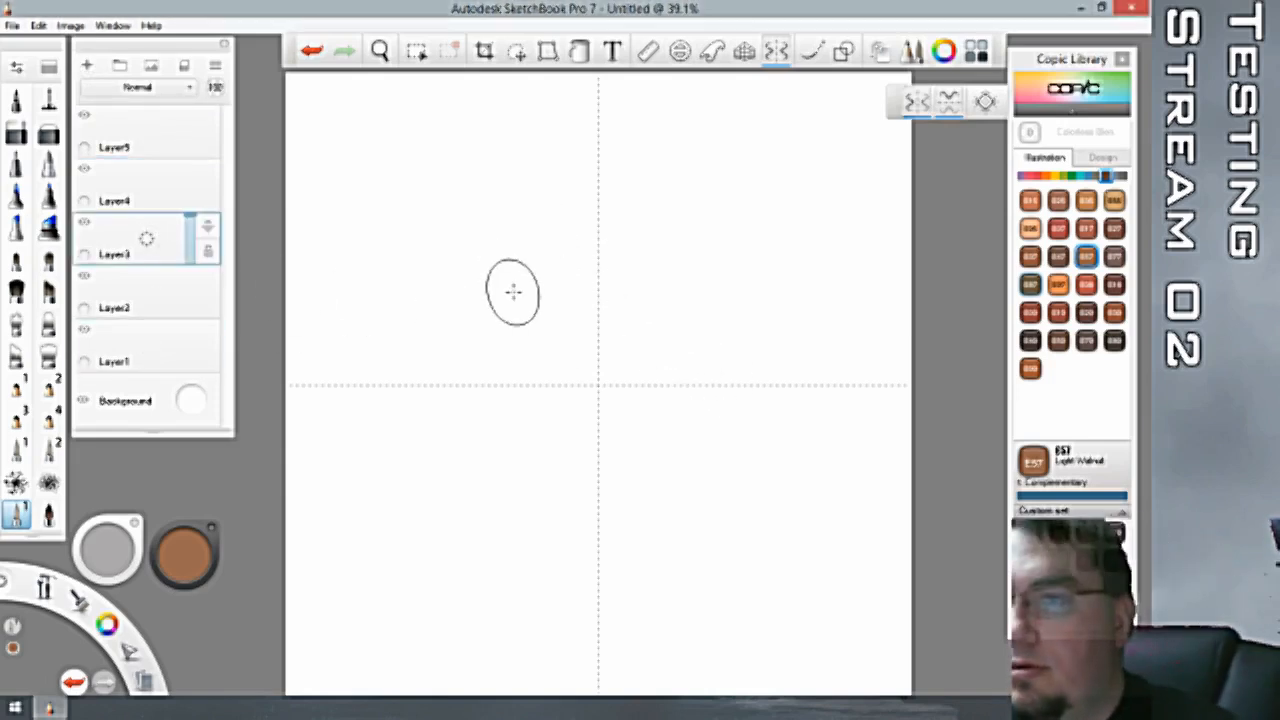
Try short Light Walnut strokes with four-way symmetry near the top of the canvas, and undo them.
left_click_drag(577, 166, 515, 174)
mouse_move(571, 169)
left_mouse_down()
mouse_move(501, 184)
mouse_move(514, 176)
left_mouse_up()
key("ctrl+z")
key("ctrl+z")
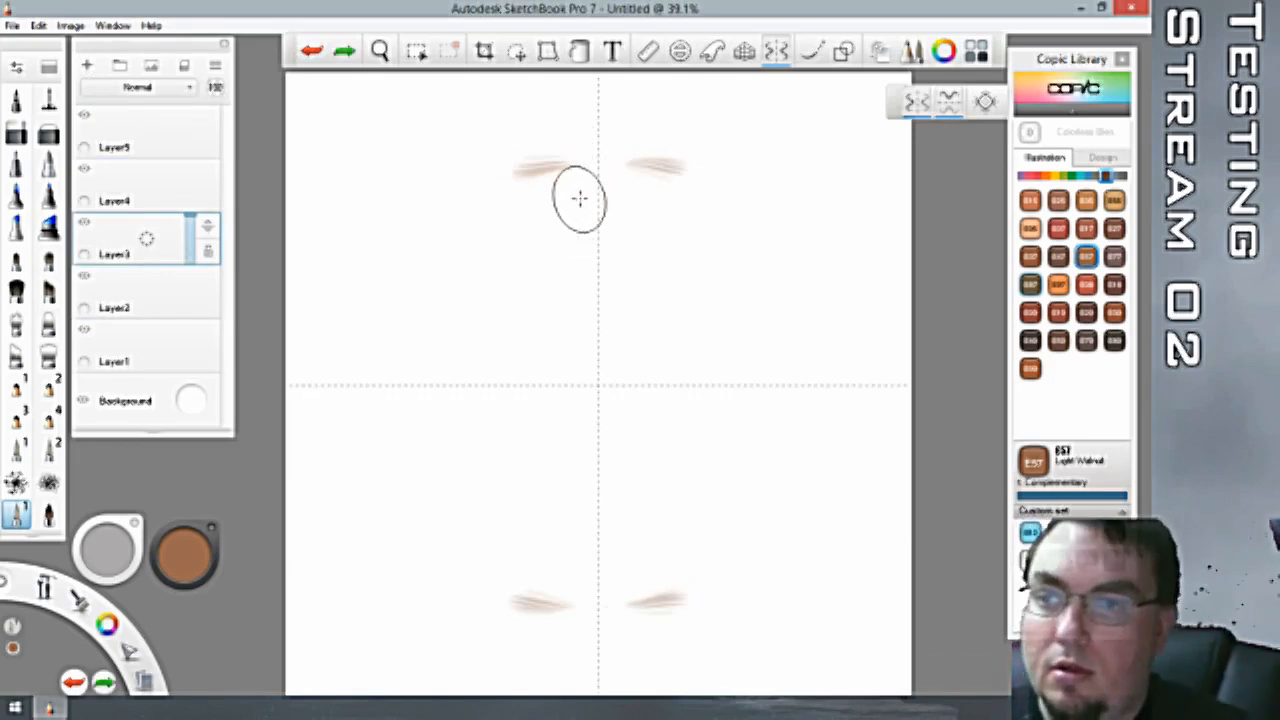
key("ctrl+z")
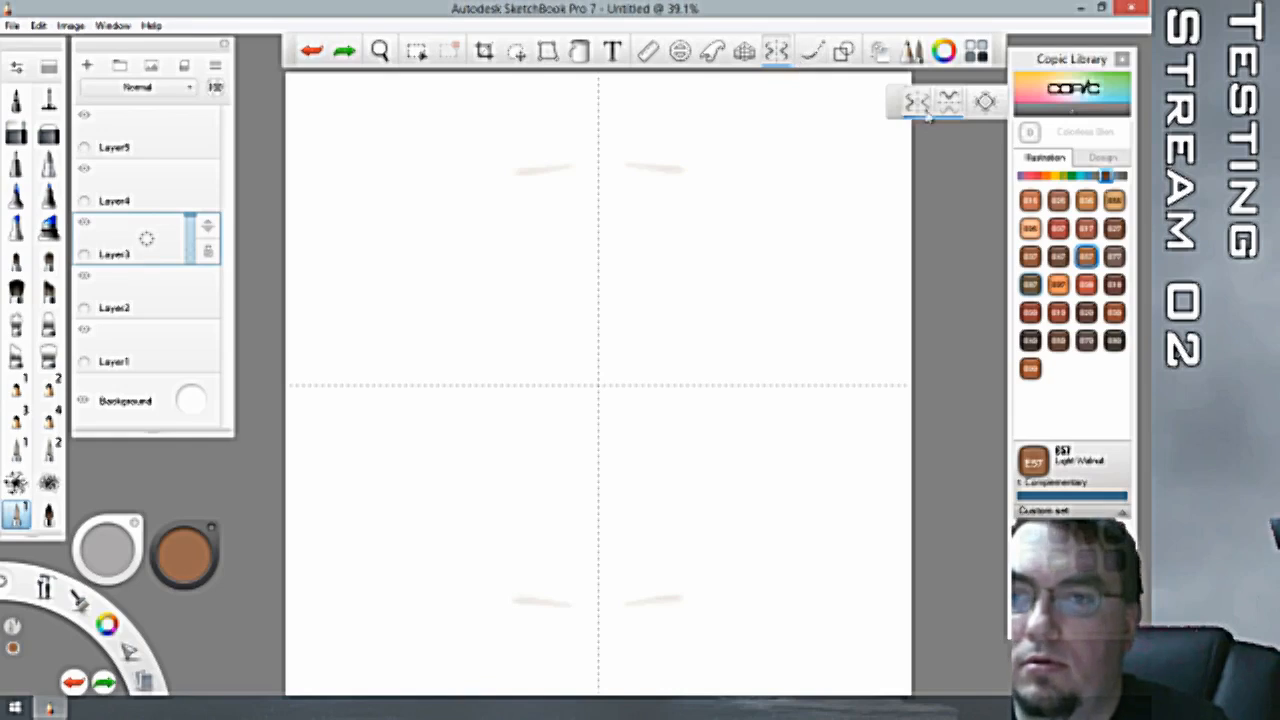
Turn off the top-to-bottom symmetry, and test an E29 Burnt Umber stroke near the top center before undoing it.
left_click(948, 102)
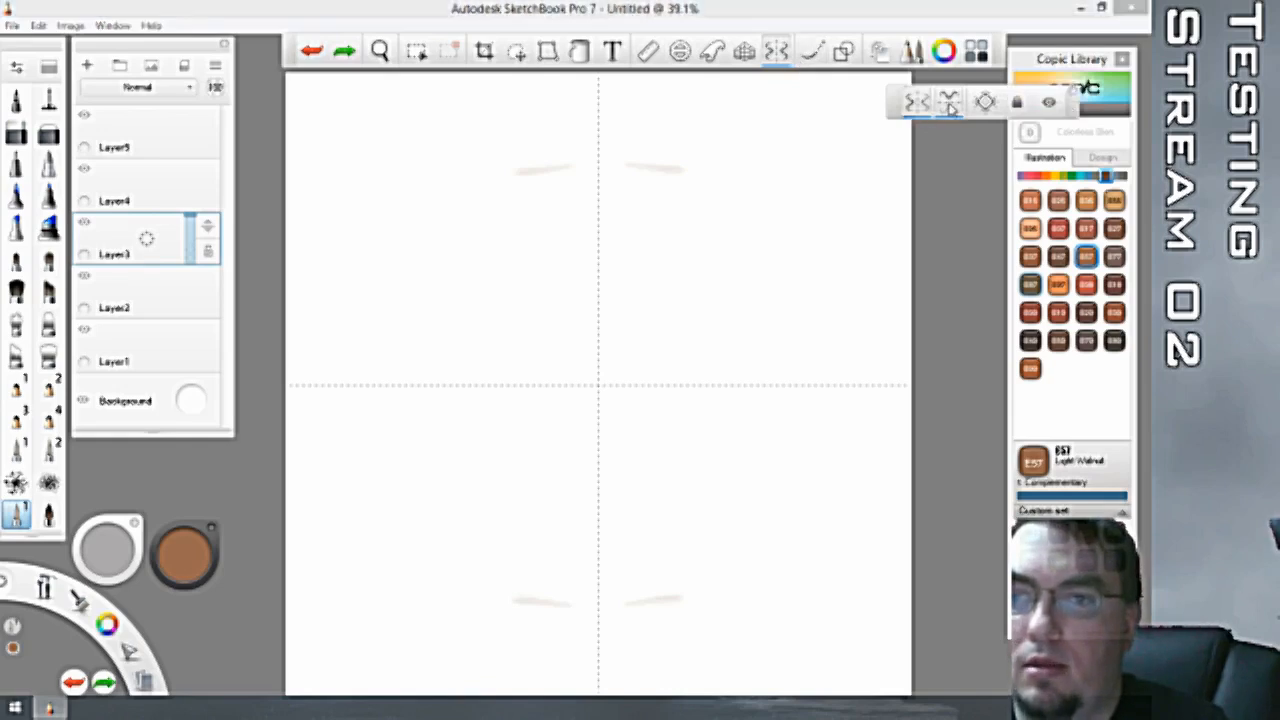
left_click(1092, 316)
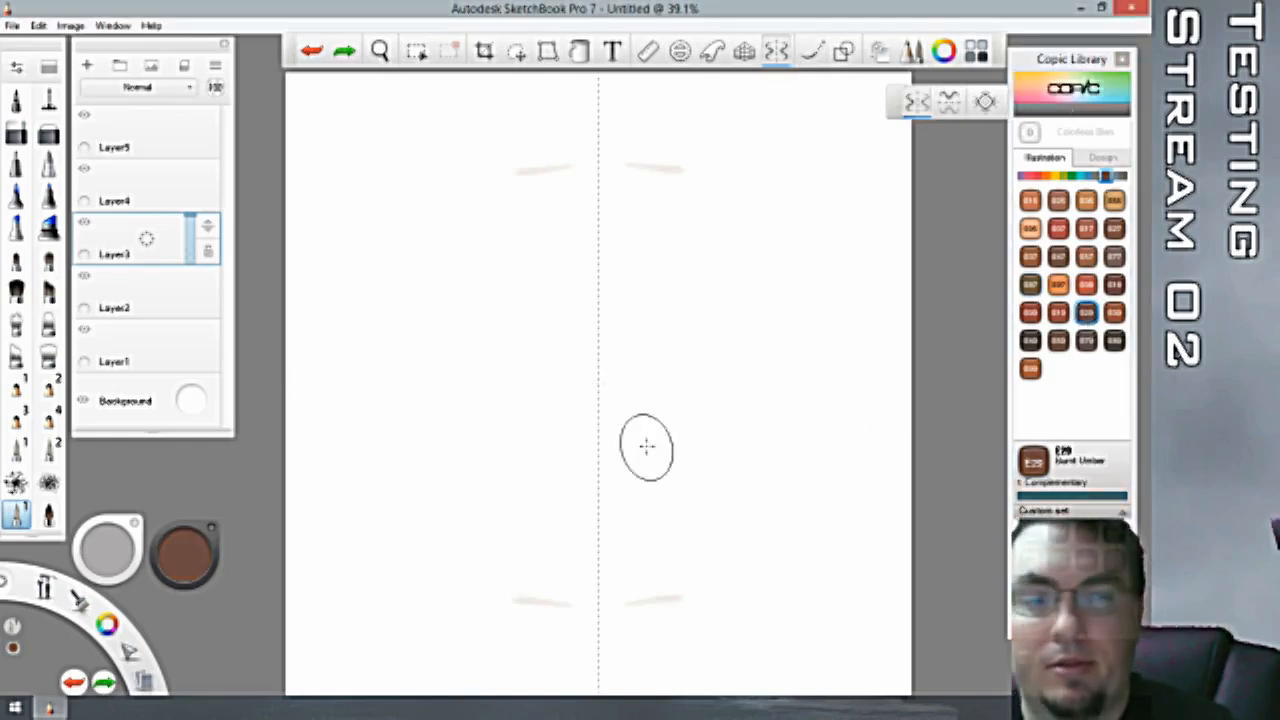
left_click_drag(589, 171, 556, 155)
key("ctrl+z")
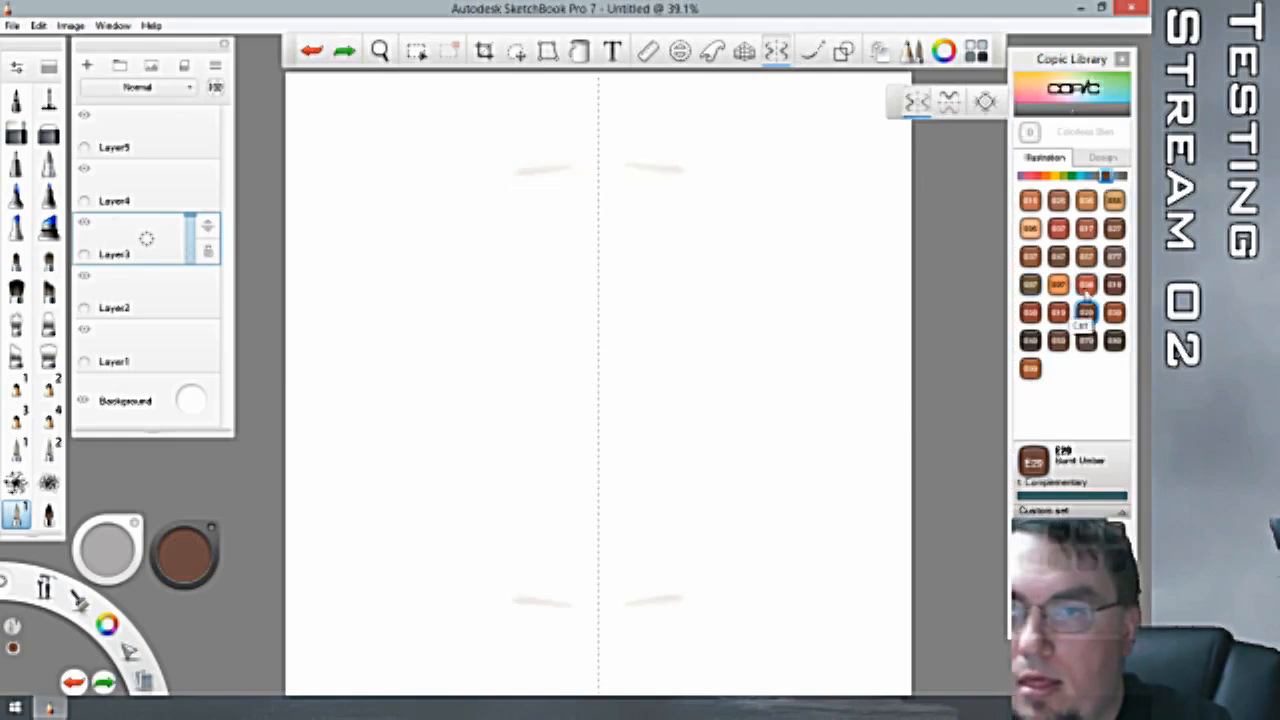
Sketch the large rounded head outline in E18 Copper, mirrored across the vertical center line.
left_click(1114, 285)
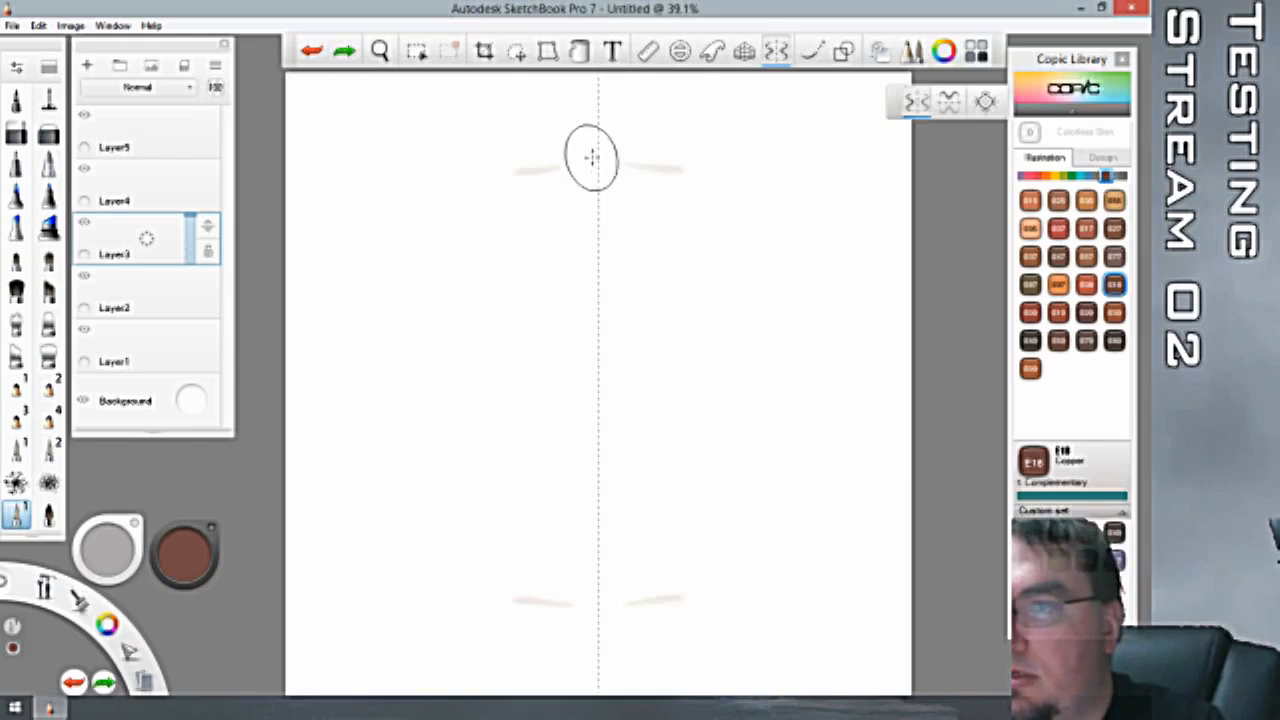
mouse_move(582, 151)
left_mouse_down()
mouse_move(529, 143)
mouse_move(597, 134)
mouse_move(465, 160)
mouse_move(410, 275)
left_mouse_up()
left_click_drag(437, 190, 400, 330)
mouse_move(415, 245)
left_mouse_down()
mouse_move(400, 418)
mouse_move(425, 478)
left_mouse_up()
mouse_move(405, 383)
left_mouse_down()
mouse_move(443, 491)
mouse_move(611, 558)
left_mouse_up()
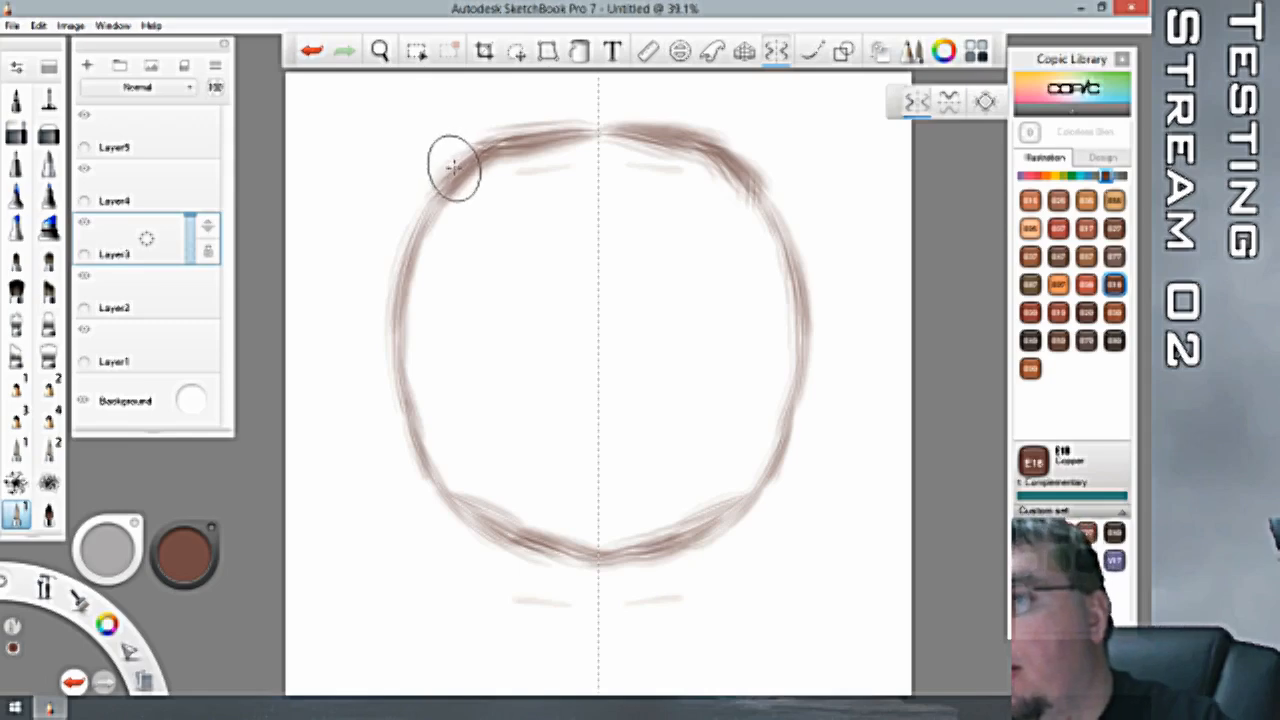
Sketch long drooping ears on both sides of the head down to the jaw, and darken the jaw line beside them.
mouse_move(449, 171)
left_mouse_down()
mouse_move(384, 177)
mouse_move(369, 200)
mouse_move(377, 180)
mouse_move(353, 211)
mouse_move(336, 280)
left_mouse_up()
mouse_move(350, 208)
left_mouse_down()
mouse_move(323, 451)
mouse_move(380, 550)
mouse_move(418, 556)
mouse_move(432, 496)
mouse_move(428, 540)
left_mouse_up()
mouse_move(391, 320)
left_mouse_down()
mouse_move(411, 398)
mouse_move(467, 443)
mouse_move(451, 427)
mouse_move(474, 490)
left_mouse_up()
mouse_move(453, 431)
left_mouse_down()
mouse_move(480, 504)
mouse_move(538, 543)
left_mouse_up()
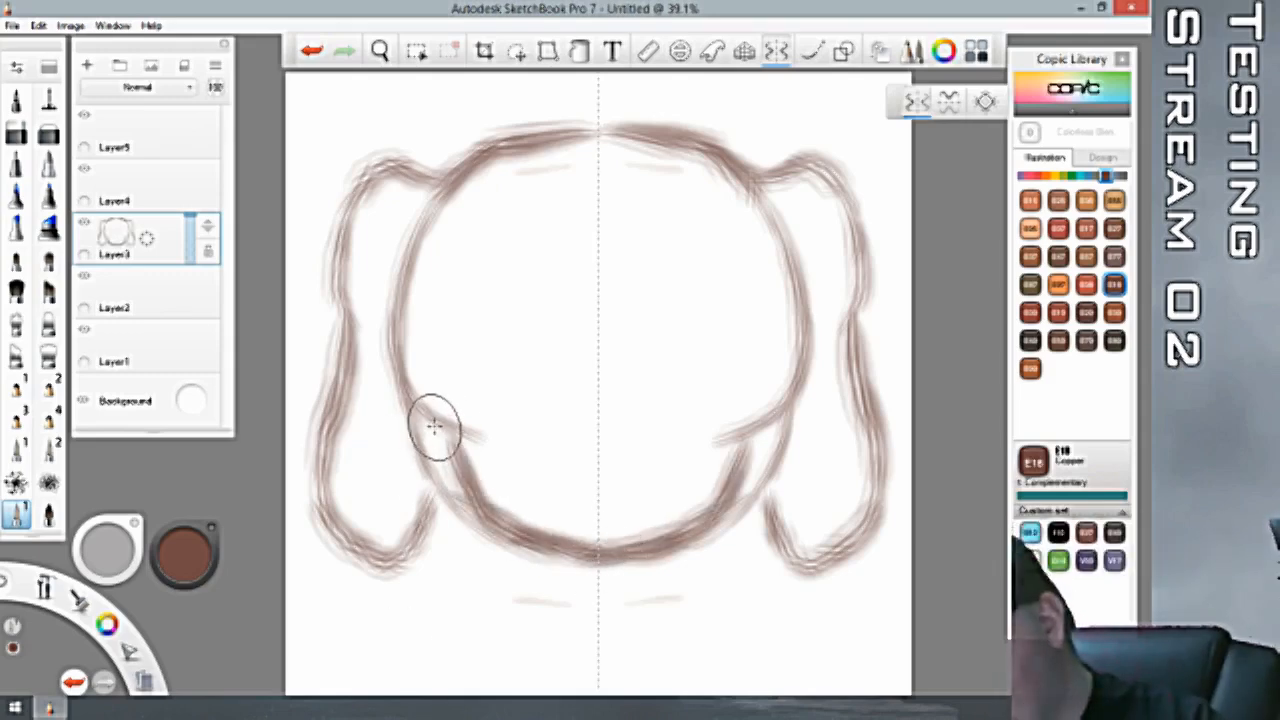
left_click_drag(432, 428, 424, 486)
left_click_drag(426, 418, 424, 510)
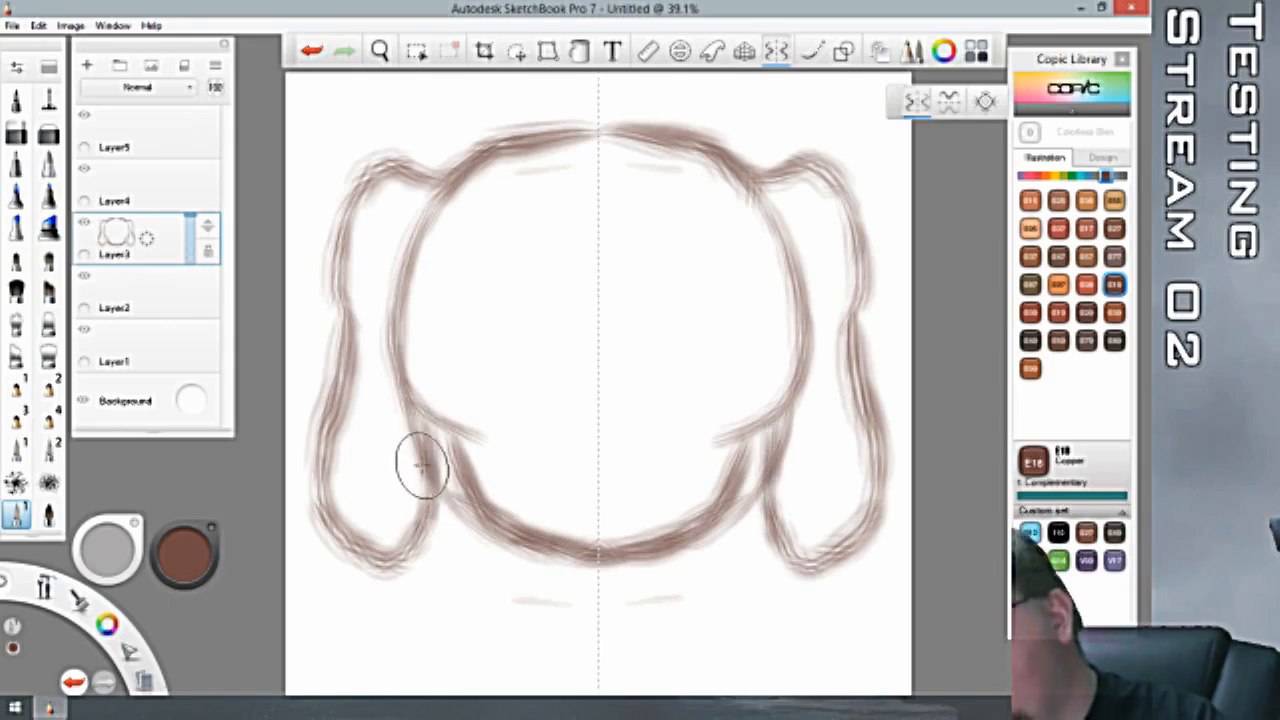
left_click_drag(426, 462, 420, 524)
left_click_drag(430, 424, 426, 494)
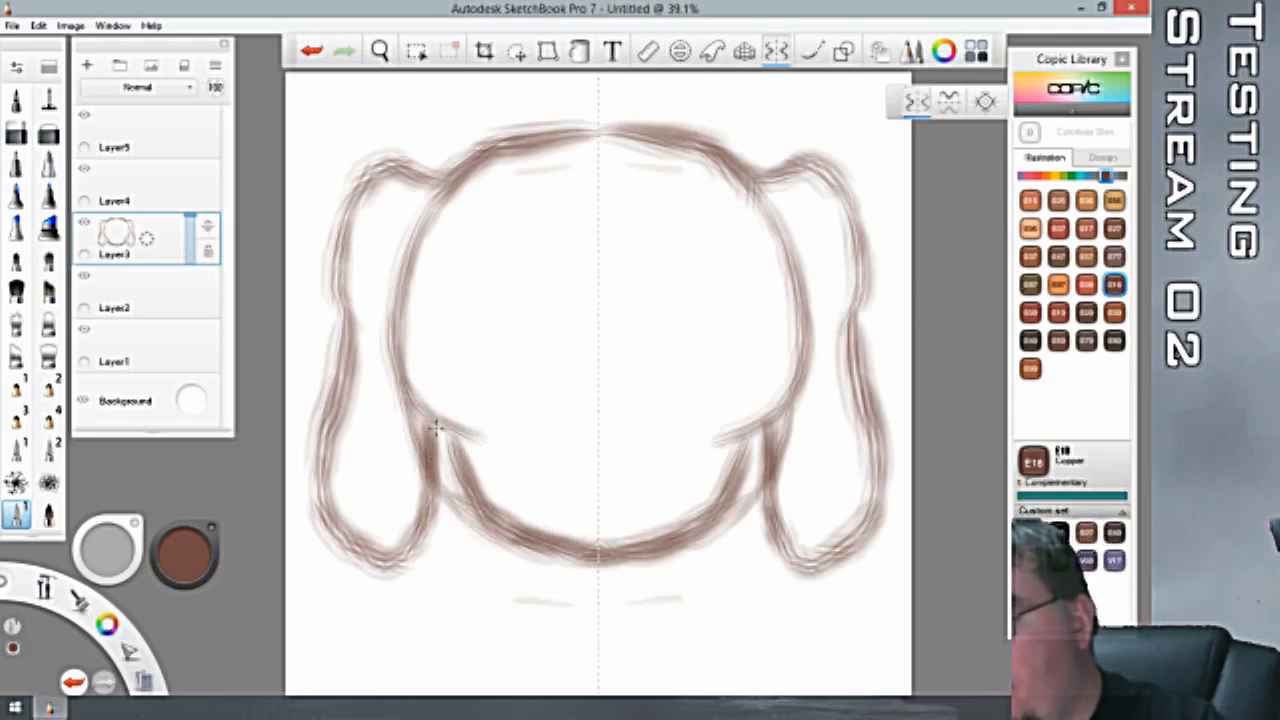
Block in the two mirrored tusks below the cheeks, angling down toward the center, and fill them with Copper strokes.
mouse_move(436, 428)
left_mouse_down()
mouse_move(427, 498)
mouse_move(468, 518)
mouse_move(468, 478)
mouse_move(436, 434)
left_mouse_up()
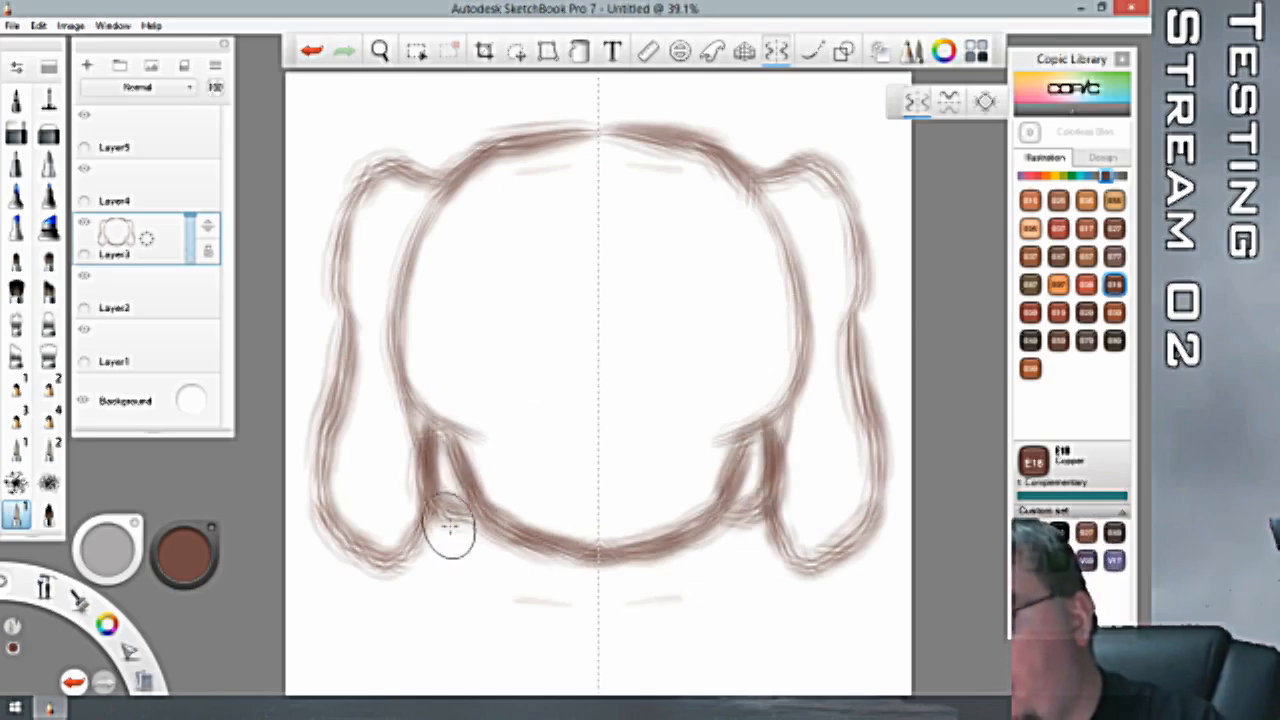
mouse_move(449, 526)
left_mouse_down()
mouse_move(434, 517)
mouse_move(471, 612)
left_mouse_up()
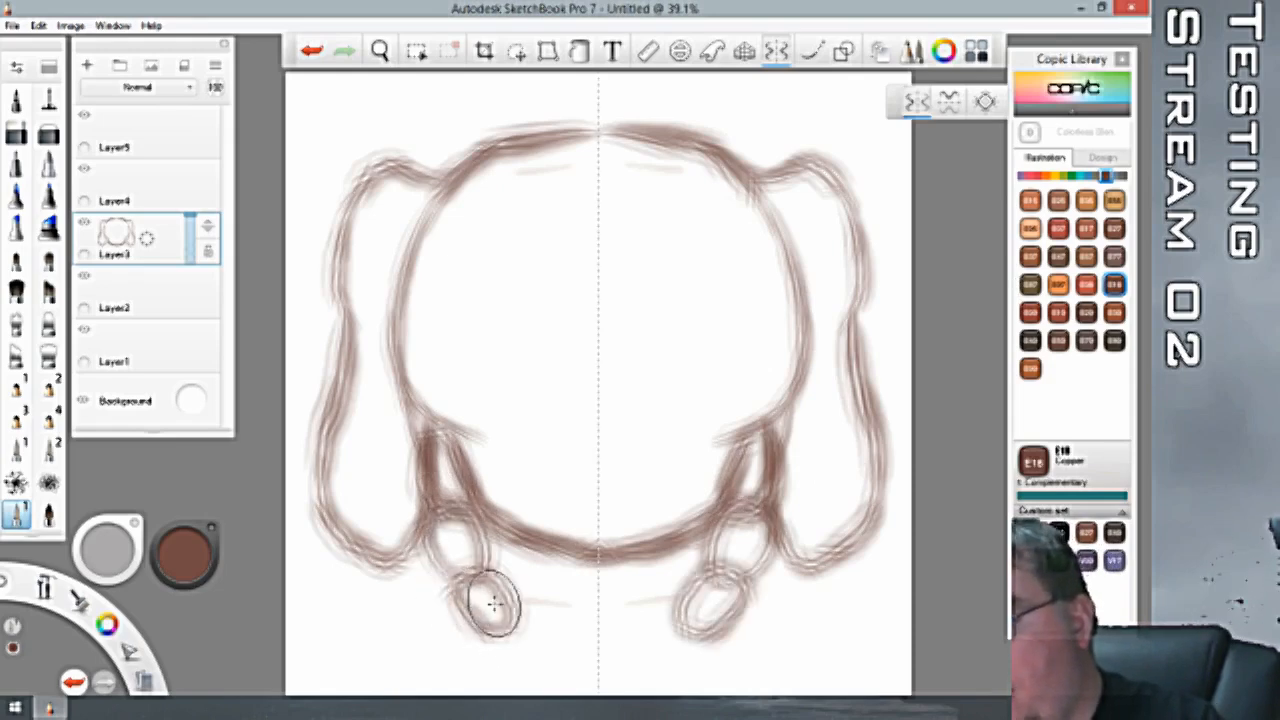
left_click_drag(465, 474, 532, 612)
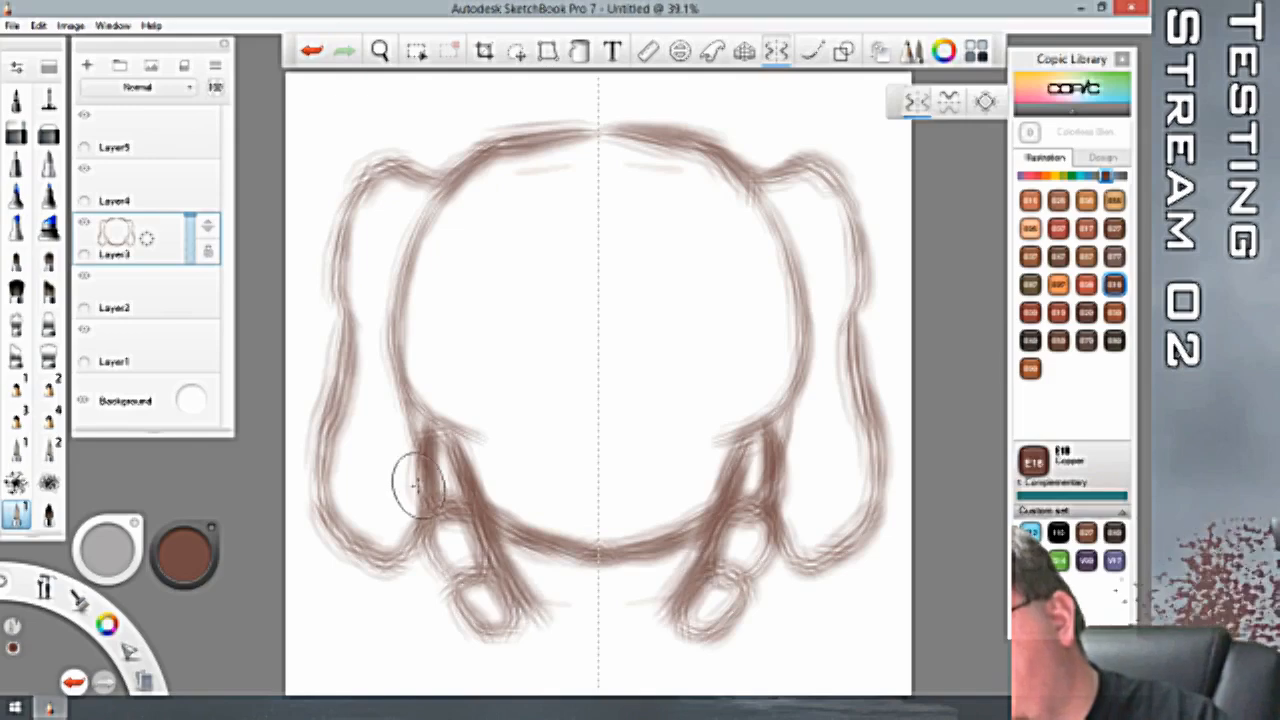
mouse_move(416, 484)
left_mouse_down()
mouse_move(495, 628)
mouse_move(535, 655)
mouse_move(510, 618)
mouse_move(440, 600)
mouse_move(500, 650)
mouse_move(515, 620)
mouse_move(563, 608)
left_mouse_up()
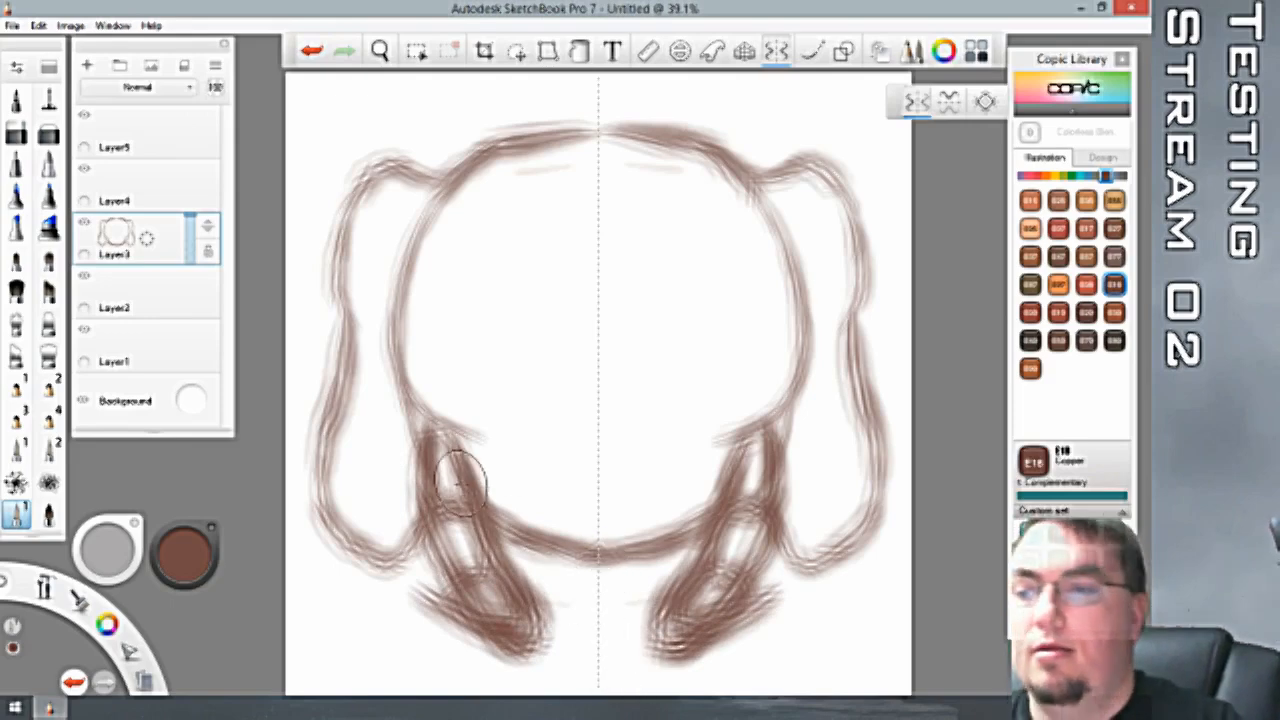
mouse_move(441, 599)
left_mouse_down()
mouse_move(418, 592)
mouse_move(505, 660)
mouse_move(540, 625)
mouse_move(474, 646)
left_mouse_up()
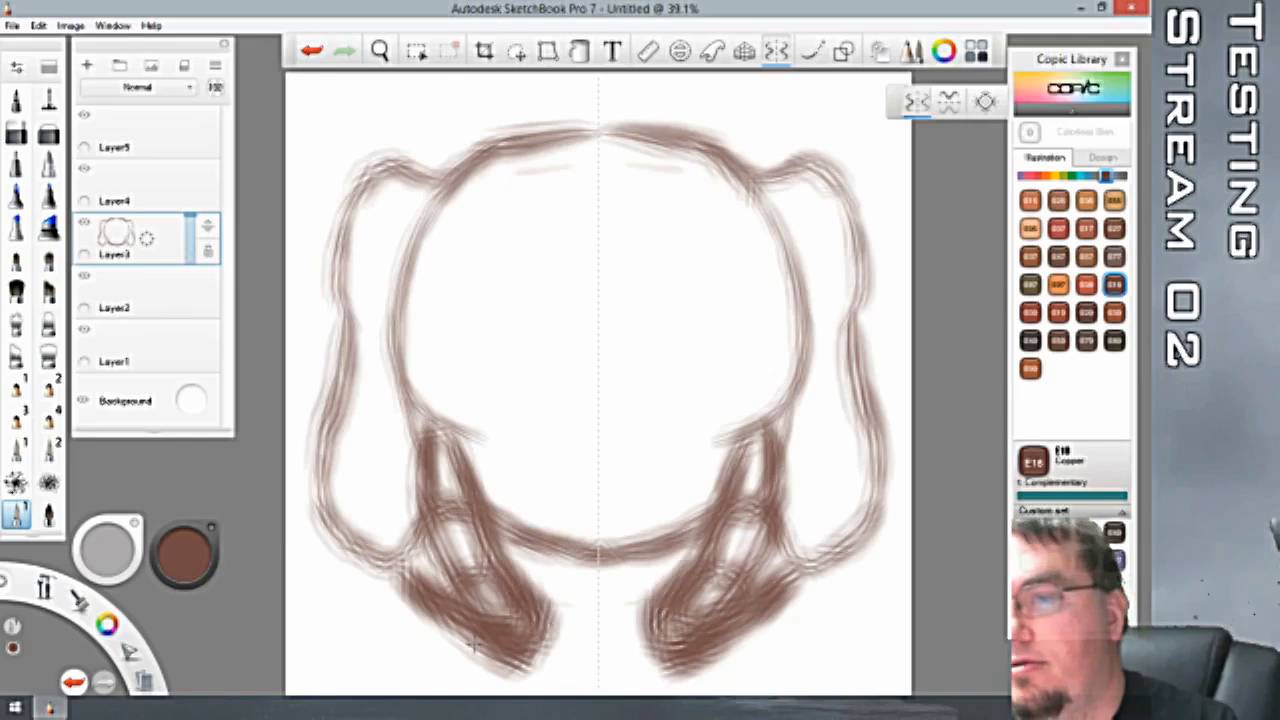
mouse_move(458, 598)
left_mouse_down()
mouse_move(440, 545)
mouse_move(470, 555)
left_mouse_up()
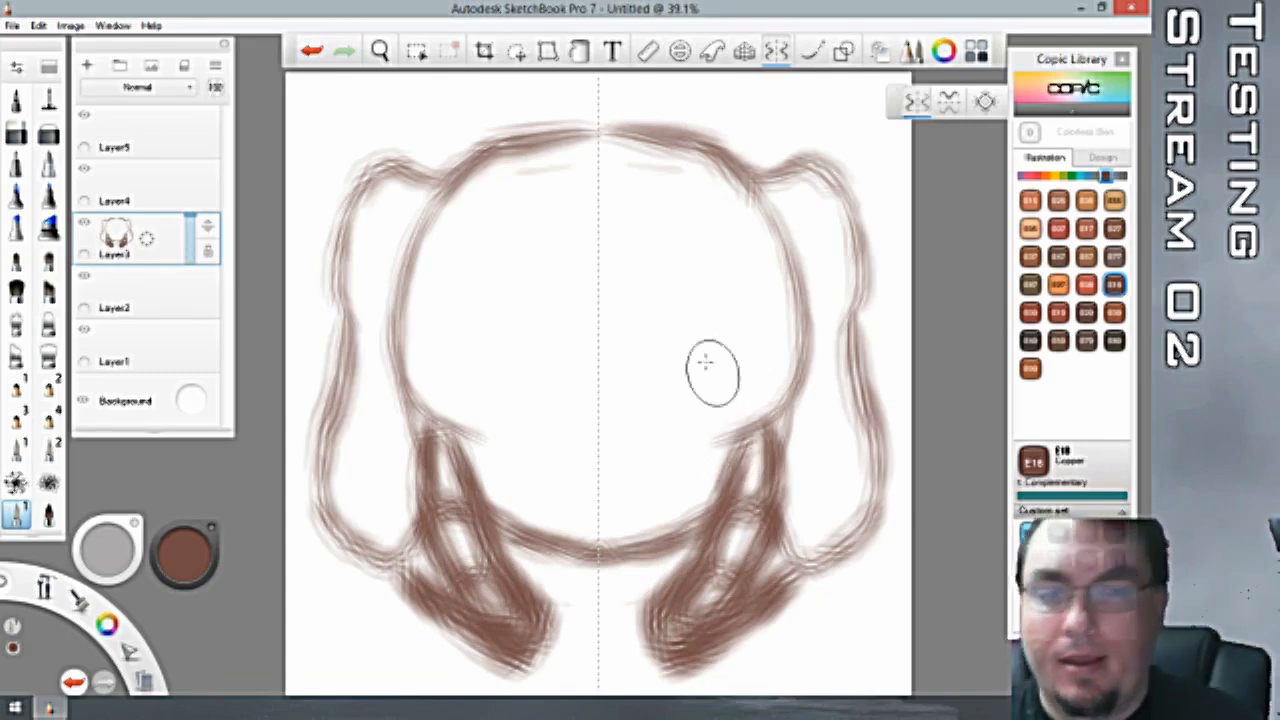
mouse_move(441, 495)
left_mouse_down()
mouse_move(450, 452)
mouse_move(500, 610)
left_mouse_up()
left_click_drag(478, 542, 512, 622)
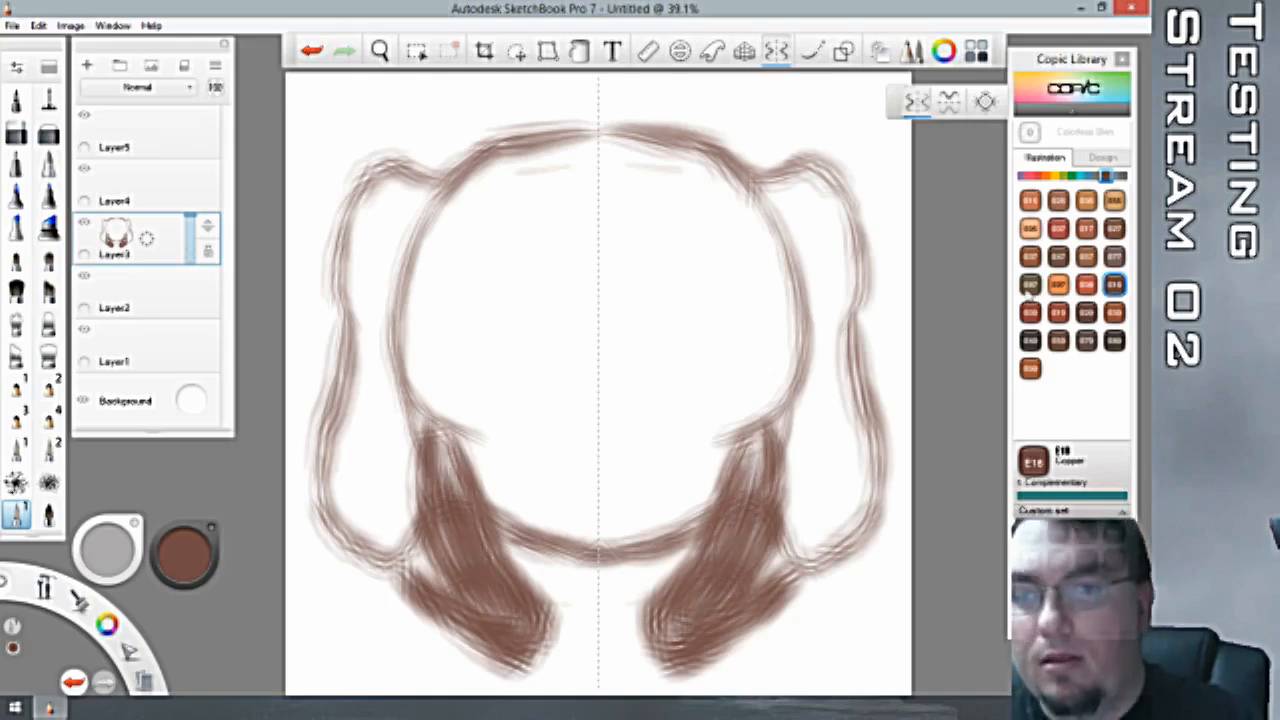
Paint light T0 Toner Gray strokes along the inside of both tusks, leaving dark Copper edges.
left_click_drag(1120, 287, 1081, 490)
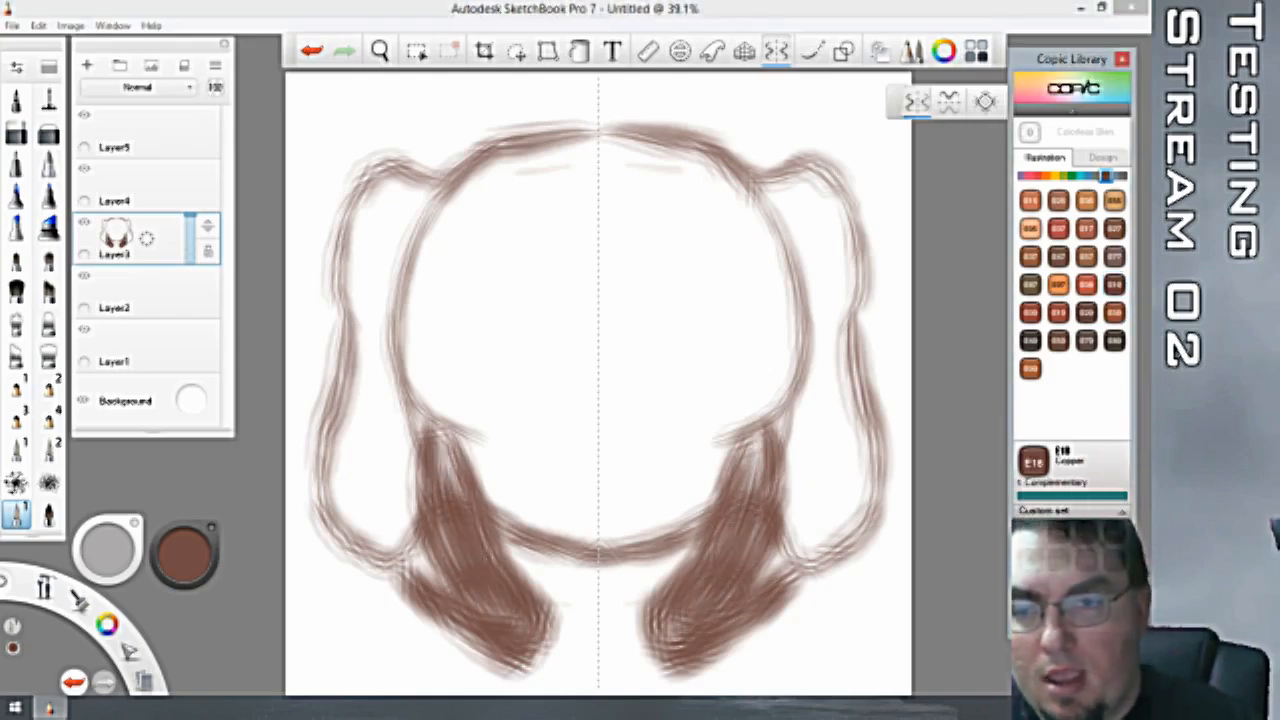
left_click(1060, 562)
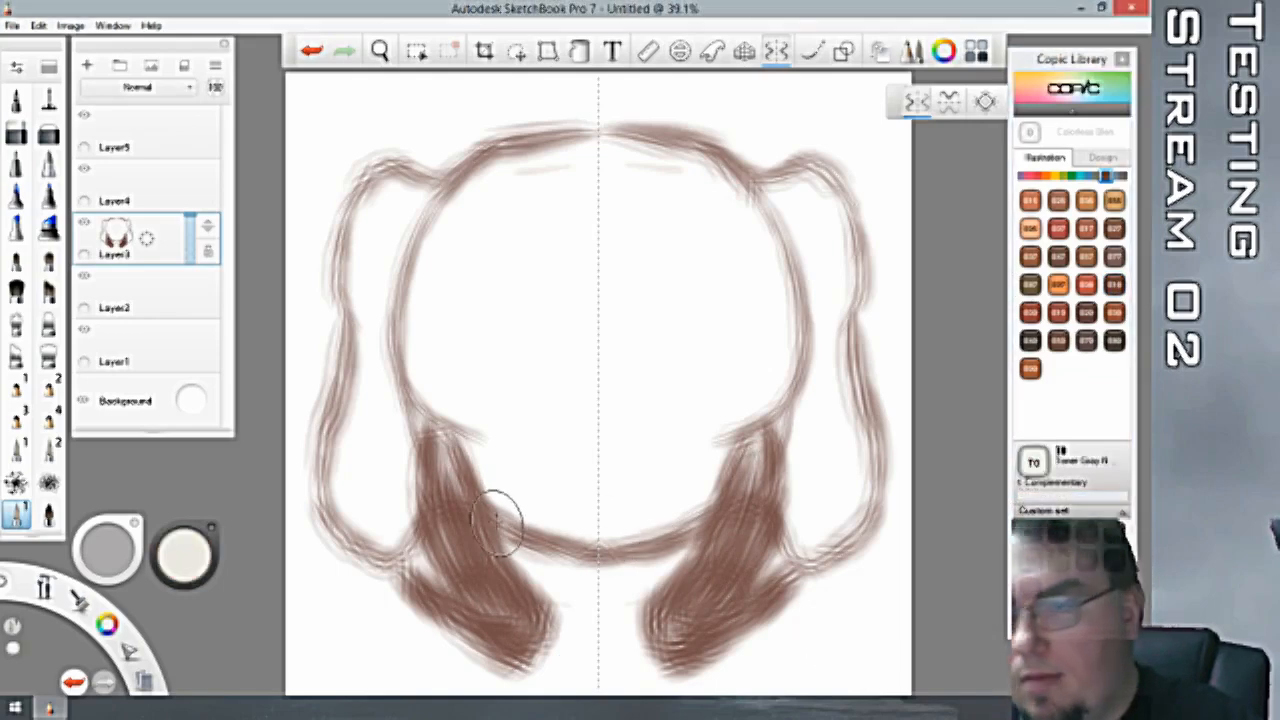
left_click_drag(434, 473, 476, 566)
left_click_drag(456, 480, 508, 606)
mouse_move(470, 562)
left_mouse_down()
mouse_move(516, 632)
mouse_move(500, 634)
left_mouse_up()
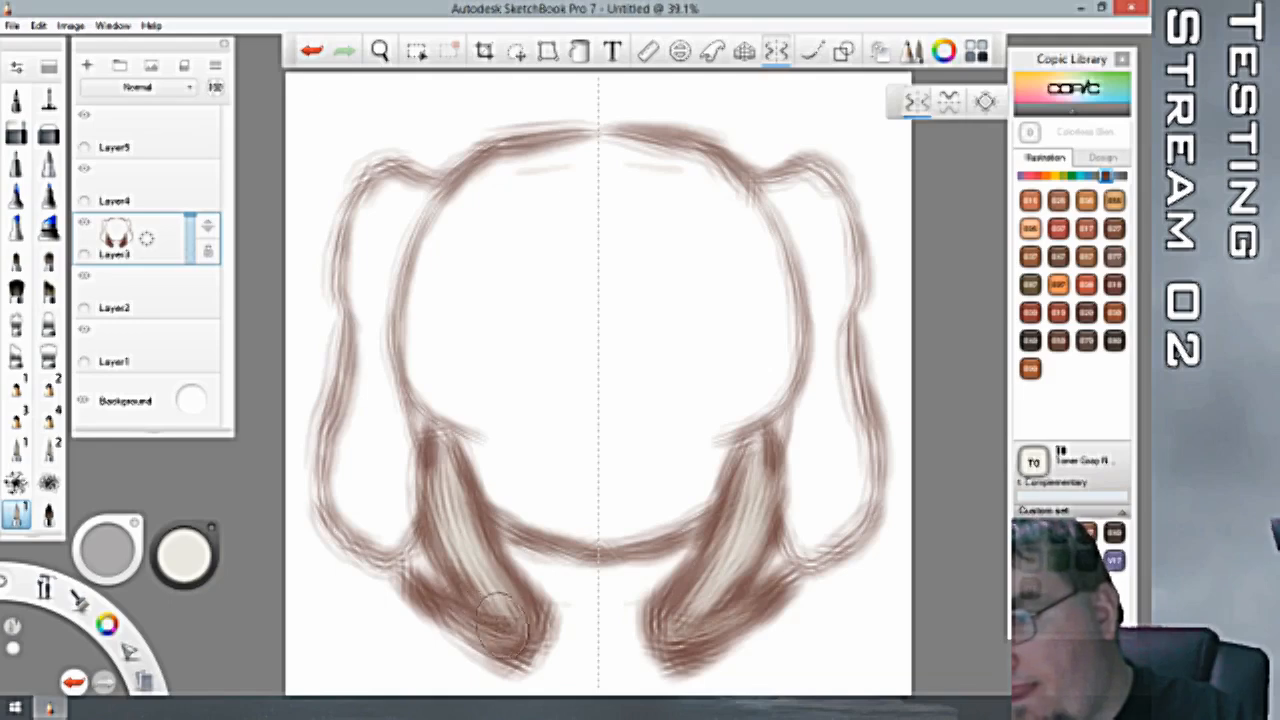
mouse_move(448, 602)
left_mouse_down()
mouse_move(480, 620)
mouse_move(438, 603)
mouse_move(442, 617)
mouse_move(504, 644)
mouse_move(453, 617)
mouse_move(505, 632)
mouse_move(504, 598)
mouse_move(445, 462)
left_mouse_up()
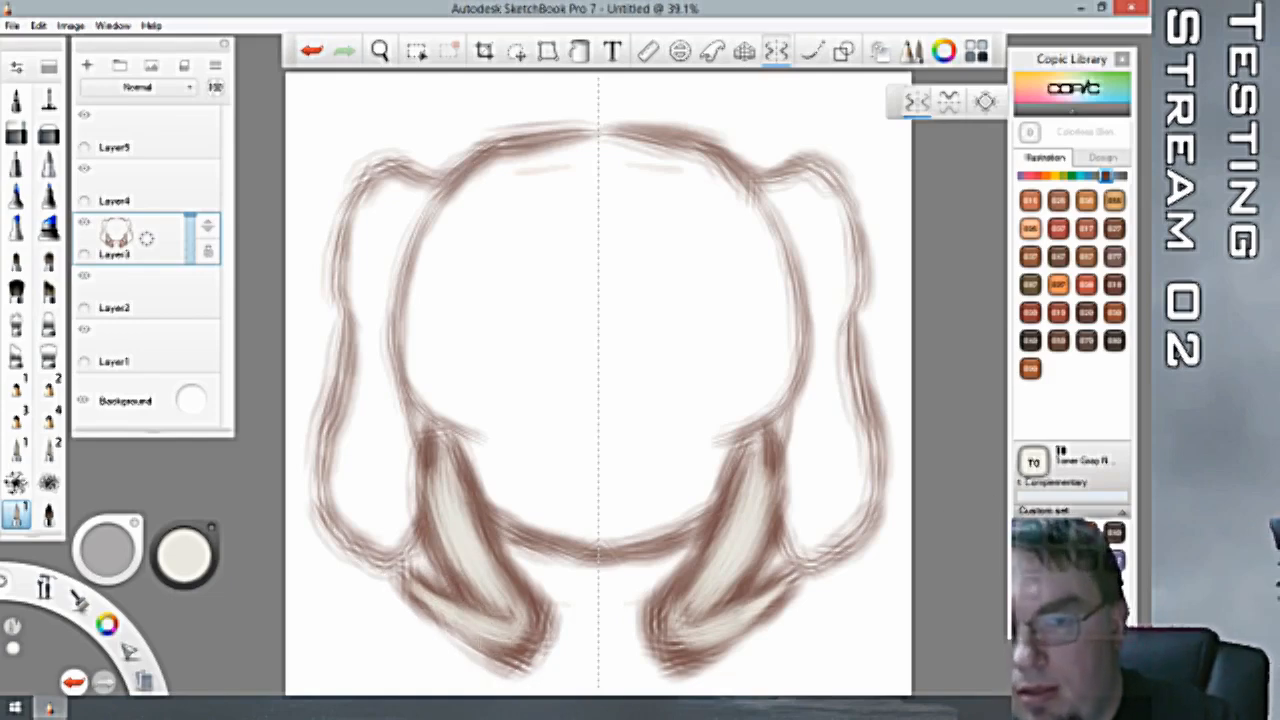
Reinforce the crown of the head in E18 Copper, and draw the mirrored brows and lower eyelids.
left_click(1114, 285)
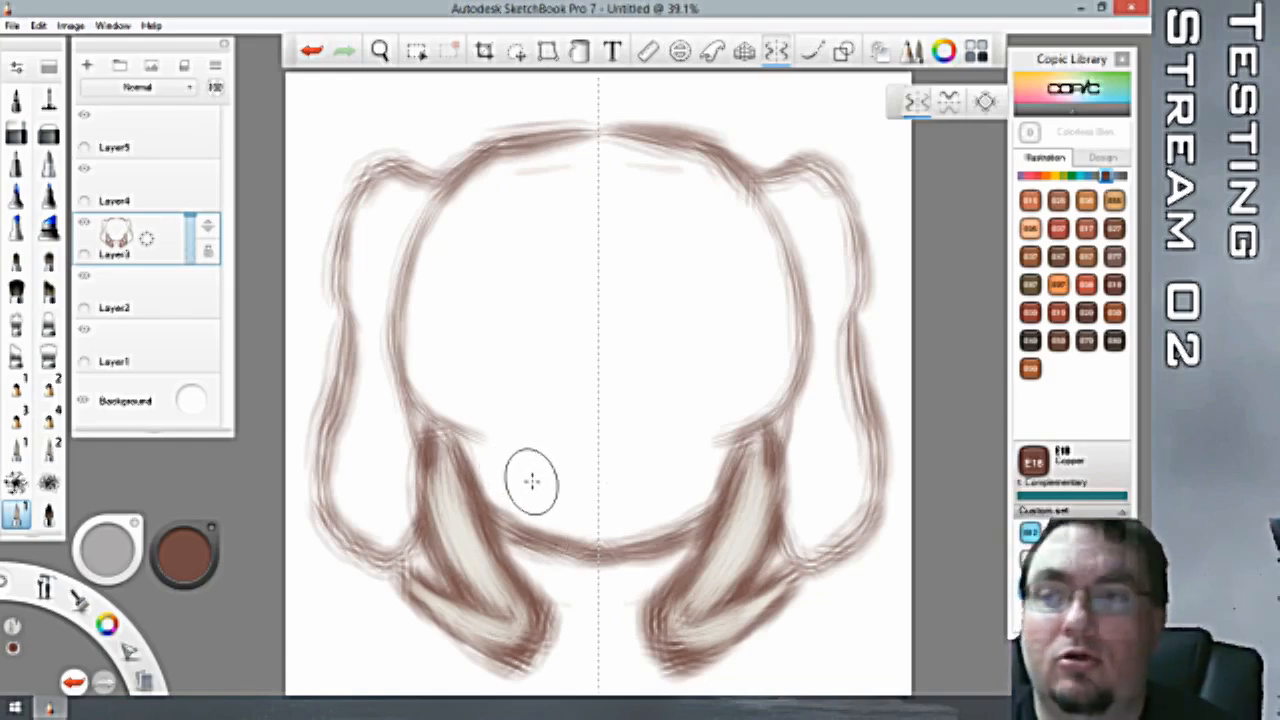
left_click_drag(600, 122, 478, 148)
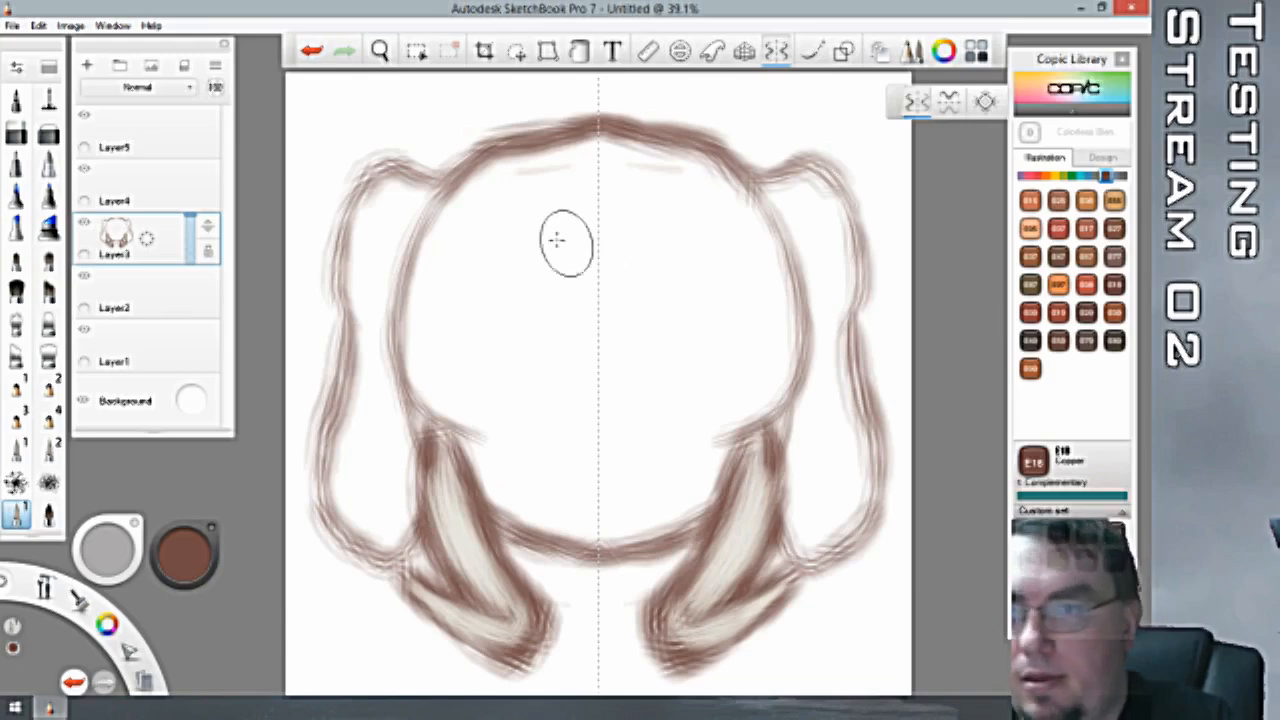
mouse_move(494, 272)
left_mouse_down()
mouse_move(492, 248)
mouse_move(528, 276)
mouse_move(526, 306)
mouse_move(500, 328)
mouse_move(529, 301)
mouse_move(455, 325)
mouse_move(509, 317)
left_mouse_up()
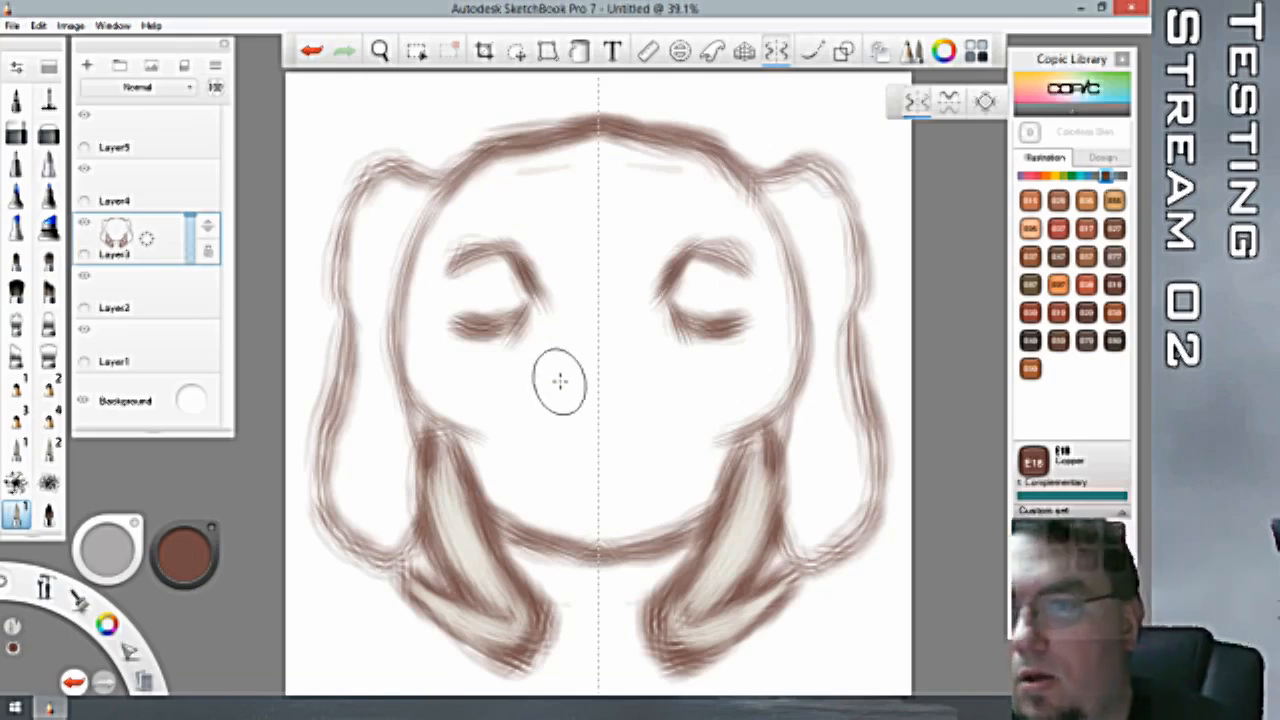
Draw the trunk from between the eyes down to the canvas's bottom edge, with curved wrinkles and rough sides.
left_click_drag(574, 366, 551, 372)
mouse_move(556, 368)
left_mouse_down()
mouse_move(598, 342)
mouse_move(522, 342)
left_mouse_up()
mouse_move(518, 350)
left_mouse_down()
mouse_move(598, 306)
mouse_move(518, 362)
mouse_move(511, 398)
left_mouse_up()
mouse_move(544, 312)
left_mouse_down()
mouse_move(508, 382)
mouse_move(511, 428)
left_mouse_up()
mouse_move(576, 346)
left_mouse_down()
mouse_move(530, 422)
mouse_move(541, 443)
left_mouse_up()
mouse_move(560, 401)
left_mouse_down()
mouse_move(601, 387)
mouse_move(538, 452)
mouse_move(560, 471)
mouse_move(598, 408)
mouse_move(545, 520)
left_mouse_up()
left_click_drag(594, 433, 553, 484)
mouse_move(572, 460)
left_mouse_down()
mouse_move(540, 518)
mouse_move(546, 534)
left_mouse_up()
left_click_drag(597, 493, 562, 620)
left_click_drag(580, 570, 560, 665)
mouse_move(572, 610)
left_mouse_down()
mouse_move(580, 654)
mouse_move(577, 643)
mouse_move(562, 686)
left_mouse_up()
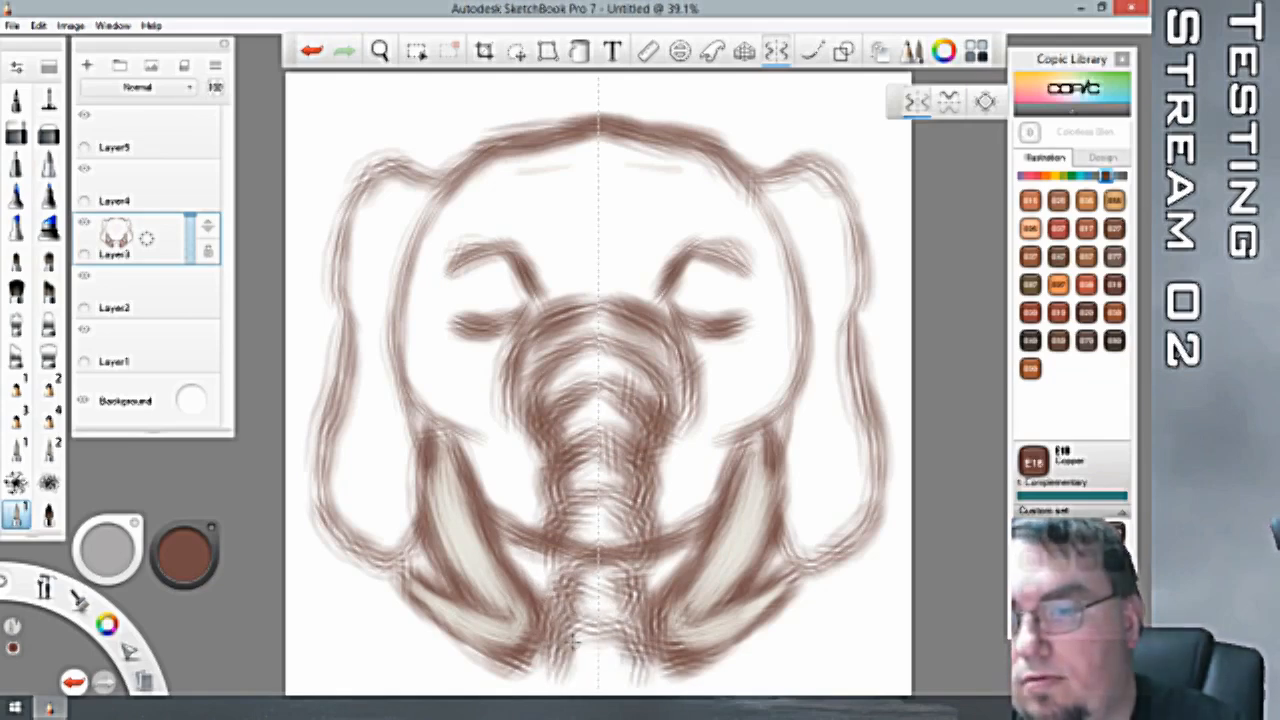
mouse_move(566, 640)
left_mouse_down()
mouse_move(556, 692)
mouse_move(580, 690)
left_mouse_up()
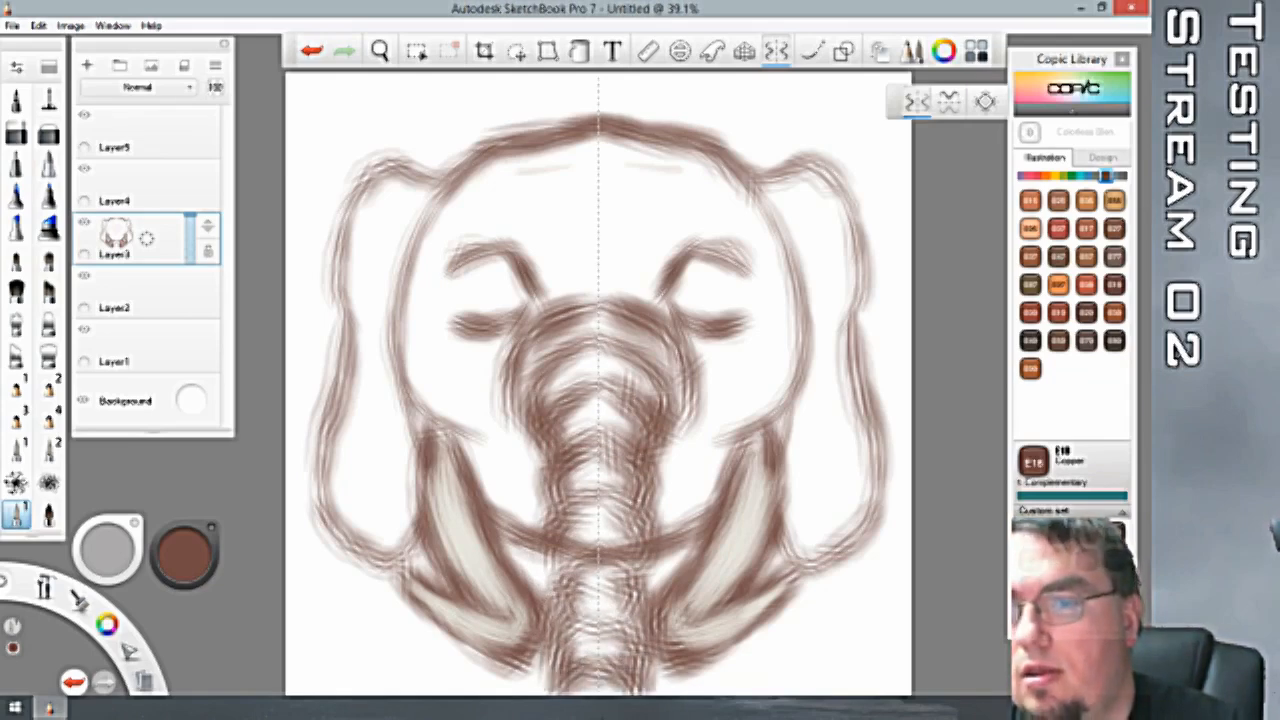
Shade the middle of the trunk along its full length with dense curved Copper strokes.
mouse_move(552, 354)
left_mouse_down()
mouse_move(596, 322)
mouse_move(598, 348)
left_mouse_up()
mouse_move(550, 398)
left_mouse_down()
mouse_move(618, 371)
mouse_move(573, 423)
mouse_move(605, 418)
mouse_move(598, 452)
left_mouse_up()
mouse_move(560, 496)
left_mouse_down()
mouse_move(606, 502)
mouse_move(600, 472)
left_mouse_up()
mouse_move(564, 534)
left_mouse_down()
mouse_move(624, 519)
mouse_move(587, 594)
mouse_move(573, 583)
mouse_move(601, 603)
mouse_move(600, 680)
left_mouse_up()
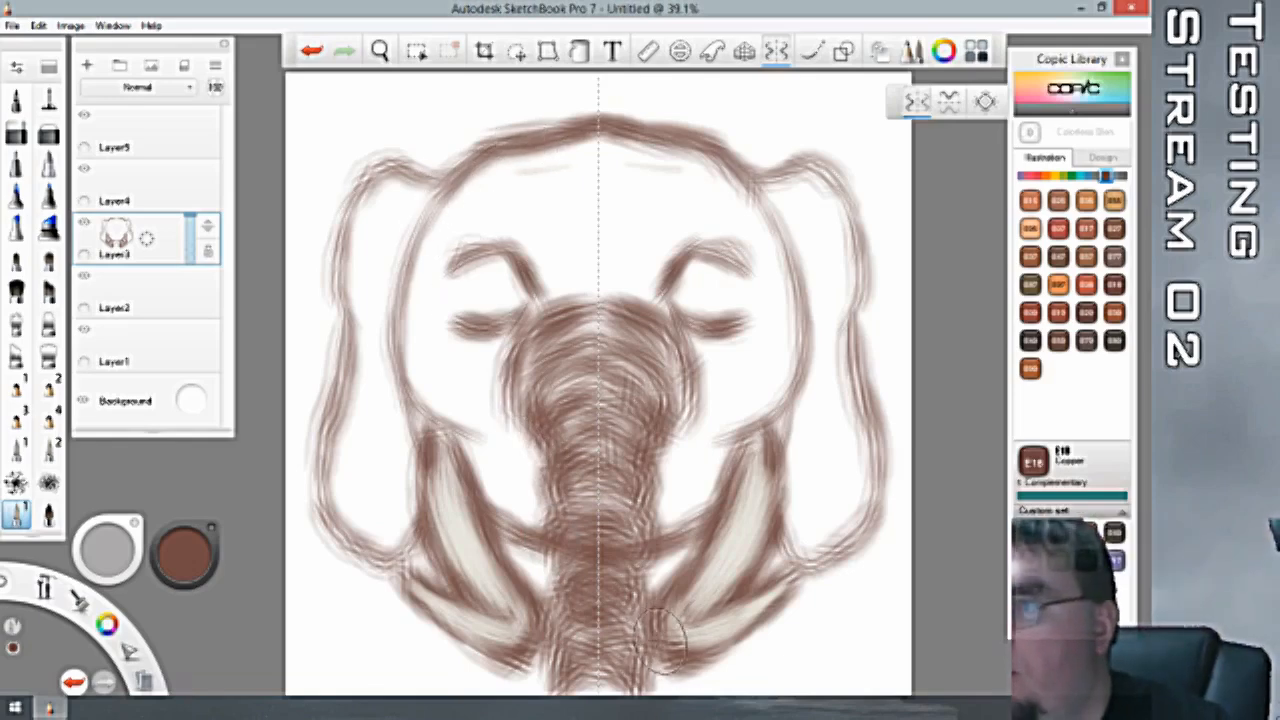
On Layer4, color the sides of the face, the cheeks and the jaw with E39 Leather strokes around the eyes.
left_click(145, 192)
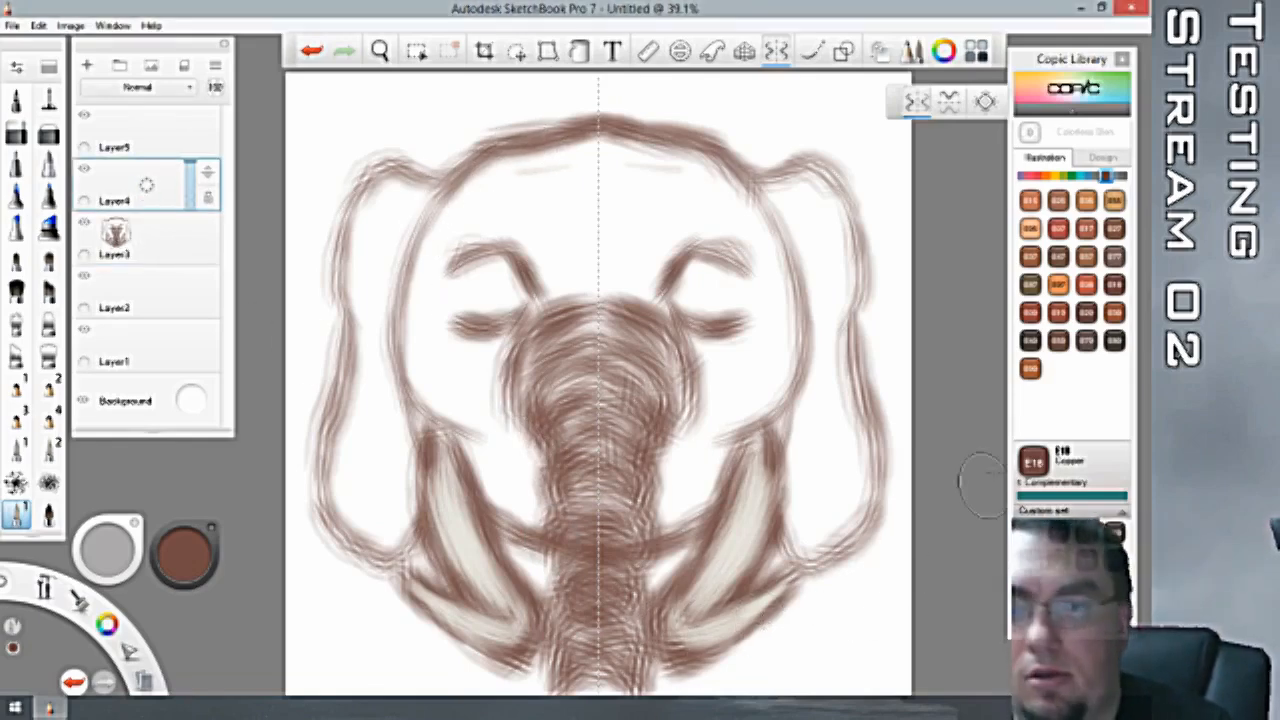
left_click(1114, 313)
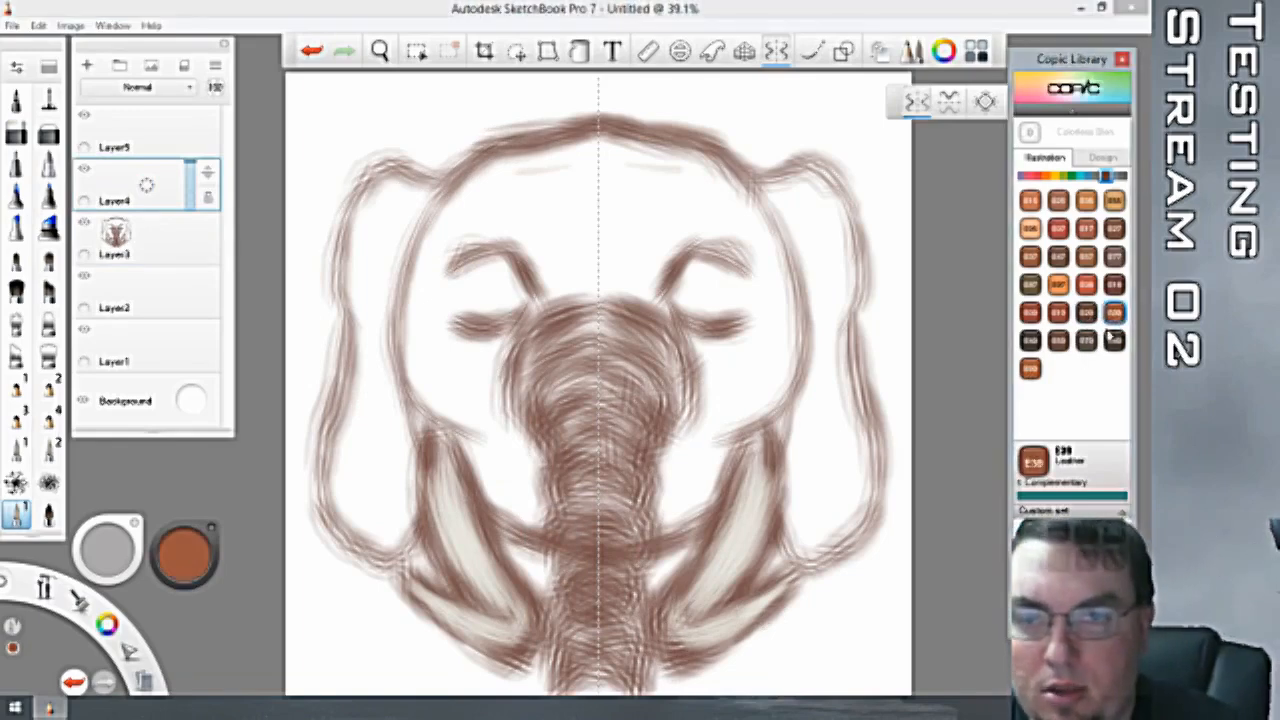
mouse_move(519, 168)
left_mouse_down()
mouse_move(466, 226)
mouse_move(452, 212)
left_mouse_up()
mouse_move(491, 148)
left_mouse_down()
mouse_move(434, 269)
mouse_move(428, 224)
mouse_move(462, 224)
mouse_move(438, 326)
mouse_move(440, 250)
mouse_move(428, 310)
mouse_move(425, 263)
mouse_move(445, 257)
mouse_move(457, 378)
mouse_move(423, 353)
mouse_move(419, 369)
mouse_move(469, 448)
mouse_move(449, 342)
mouse_move(488, 373)
mouse_move(488, 341)
mouse_move(504, 353)
mouse_move(506, 405)
mouse_move(511, 346)
mouse_move(511, 458)
mouse_move(472, 417)
mouse_move(516, 453)
mouse_move(520, 484)
mouse_move(492, 487)
mouse_move(474, 452)
mouse_move(508, 505)
mouse_move(519, 455)
mouse_move(540, 495)
left_mouse_up()
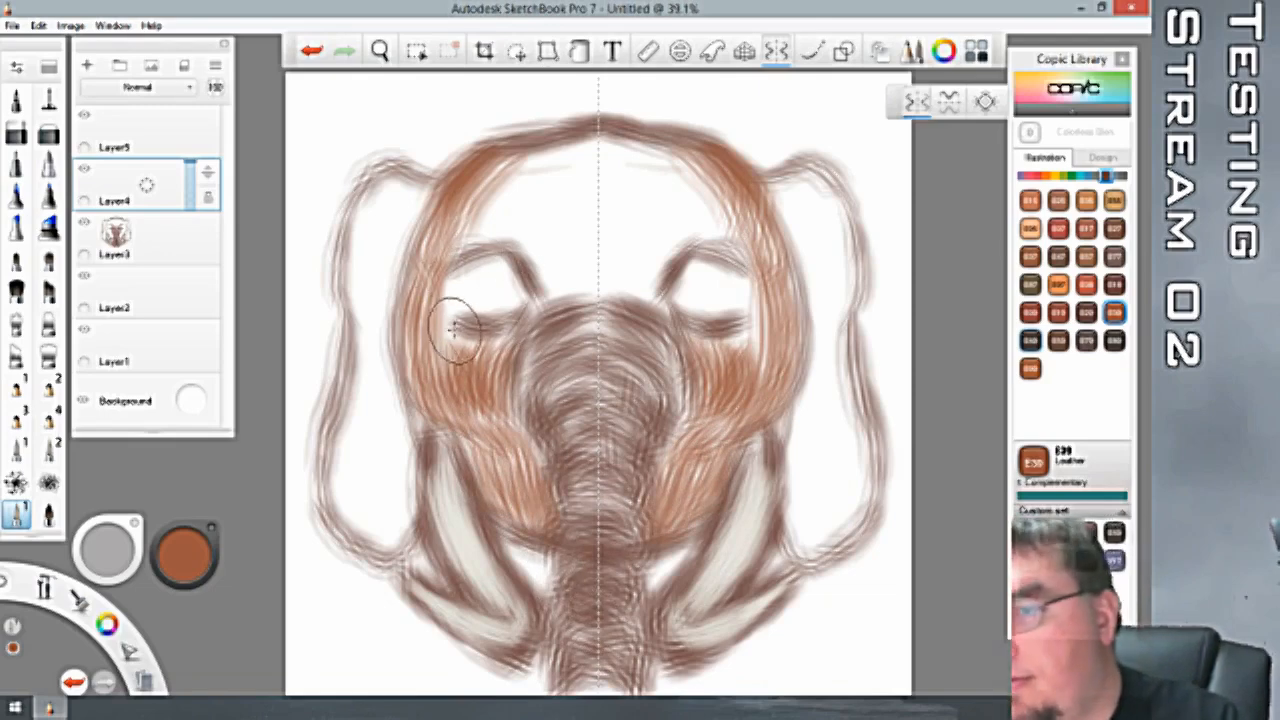
mouse_move(457, 314)
left_mouse_down()
mouse_move(437, 309)
mouse_move(475, 365)
left_mouse_up()
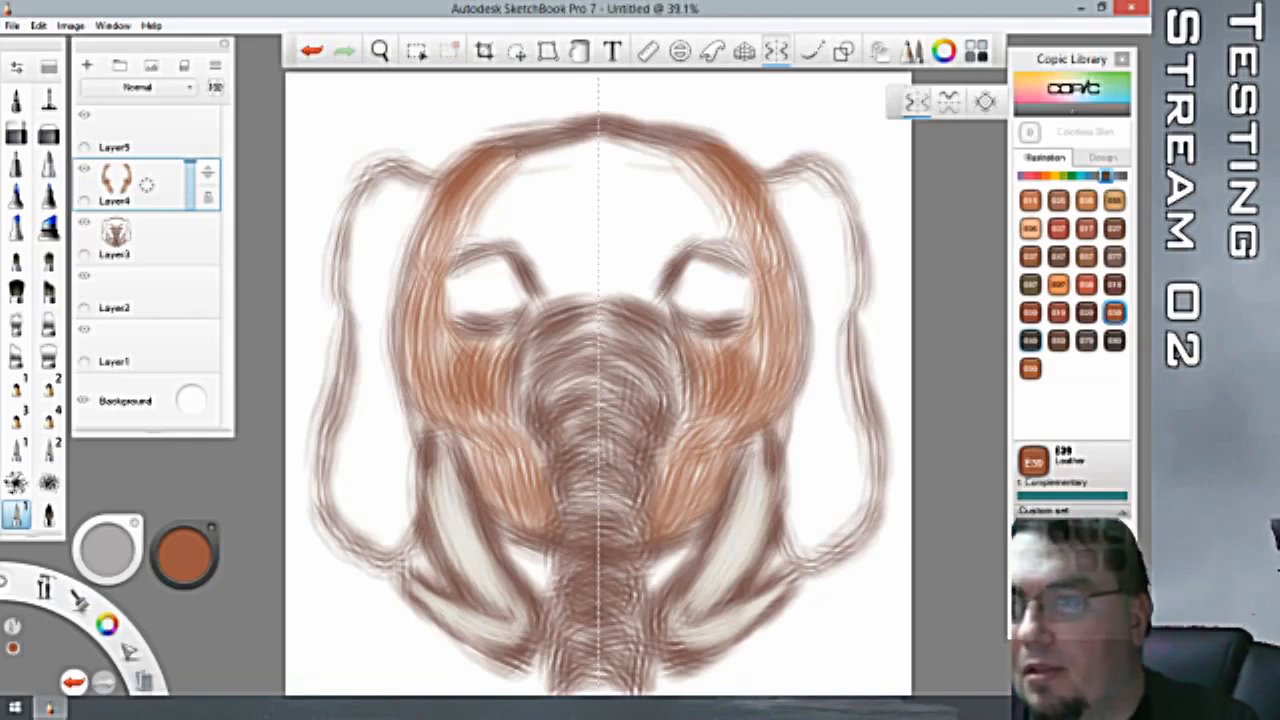
Color the whole forehead with E39 Leather strokes, from the crown down to the brows and the trunk's base.
mouse_move(510, 146)
left_mouse_down()
mouse_move(512, 195)
mouse_move(529, 171)
mouse_move(532, 190)
left_mouse_up()
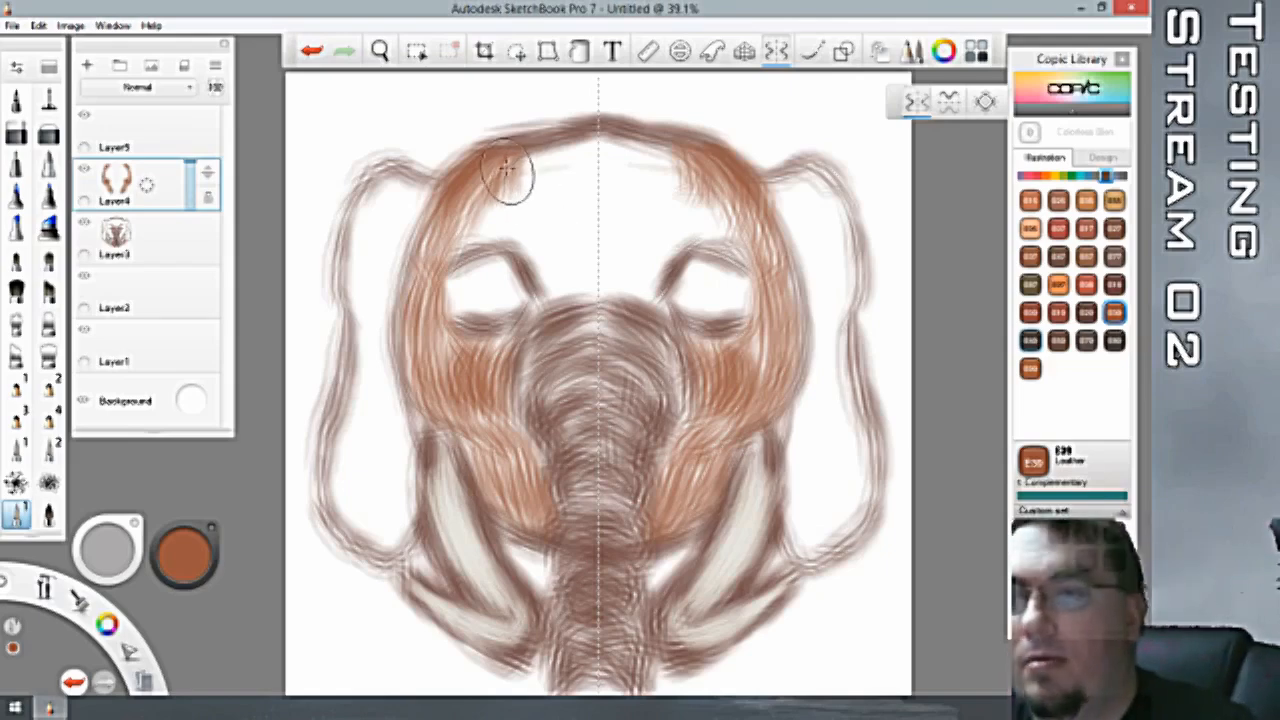
left_click_drag(526, 148, 515, 203)
mouse_move(544, 147)
left_mouse_down()
mouse_move(537, 194)
mouse_move(546, 178)
mouse_move(566, 198)
mouse_move(588, 128)
mouse_move(596, 188)
left_mouse_up()
left_click_drag(600, 130, 599, 190)
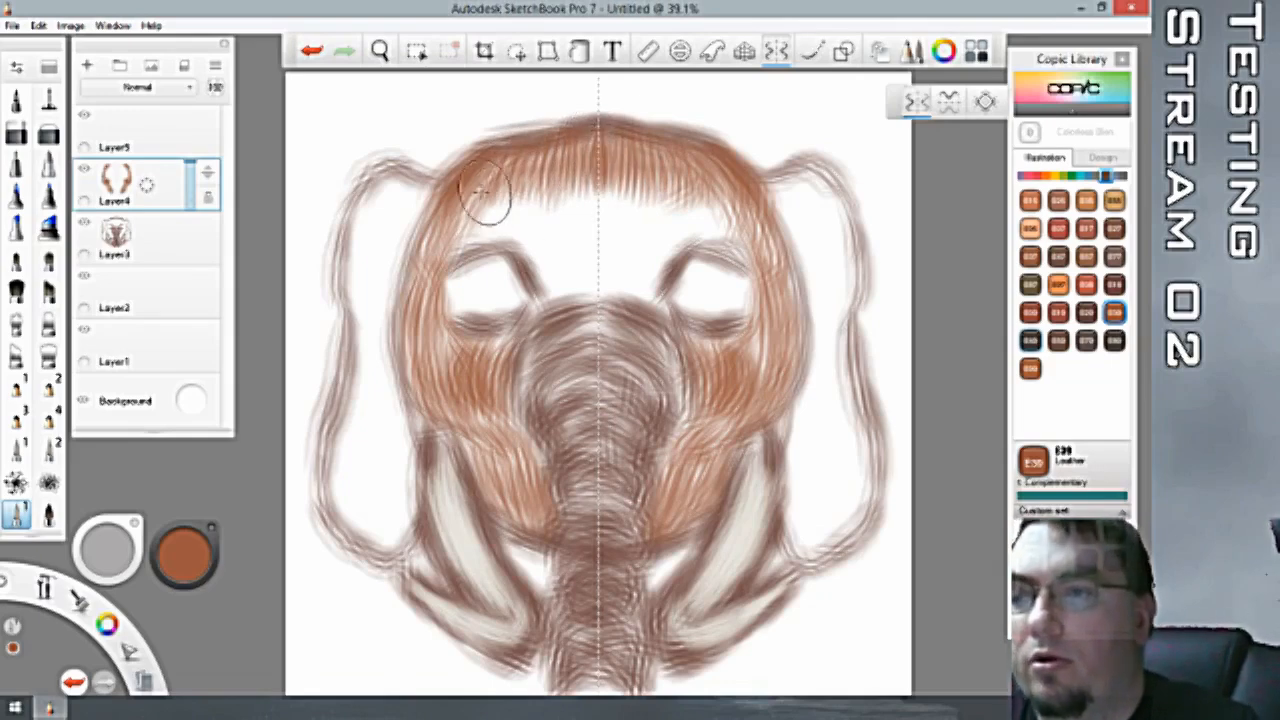
mouse_move(490, 204)
left_mouse_down()
mouse_move(471, 246)
mouse_move(508, 198)
mouse_move(512, 236)
mouse_move(532, 186)
mouse_move(542, 272)
mouse_move(541, 199)
mouse_move(559, 187)
mouse_move(582, 262)
mouse_move(580, 200)
mouse_move(588, 283)
mouse_move(591, 180)
mouse_move(596, 280)
mouse_move(570, 335)
left_mouse_up()
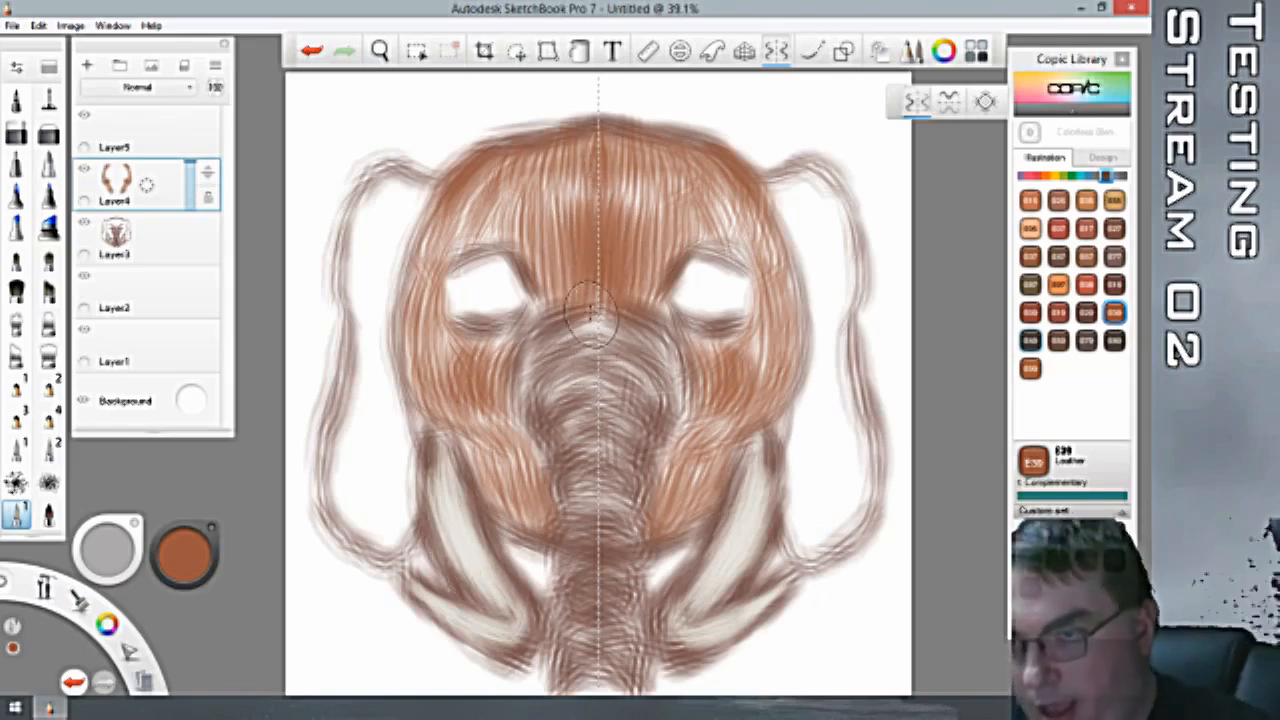
Color the trunk with E39 Leather strokes from between the eyes down to the canvas's bottom edge.
mouse_move(597, 312)
left_mouse_down()
mouse_move(550, 337)
mouse_move(556, 390)
mouse_move(580, 345)
mouse_move(600, 350)
left_mouse_up()
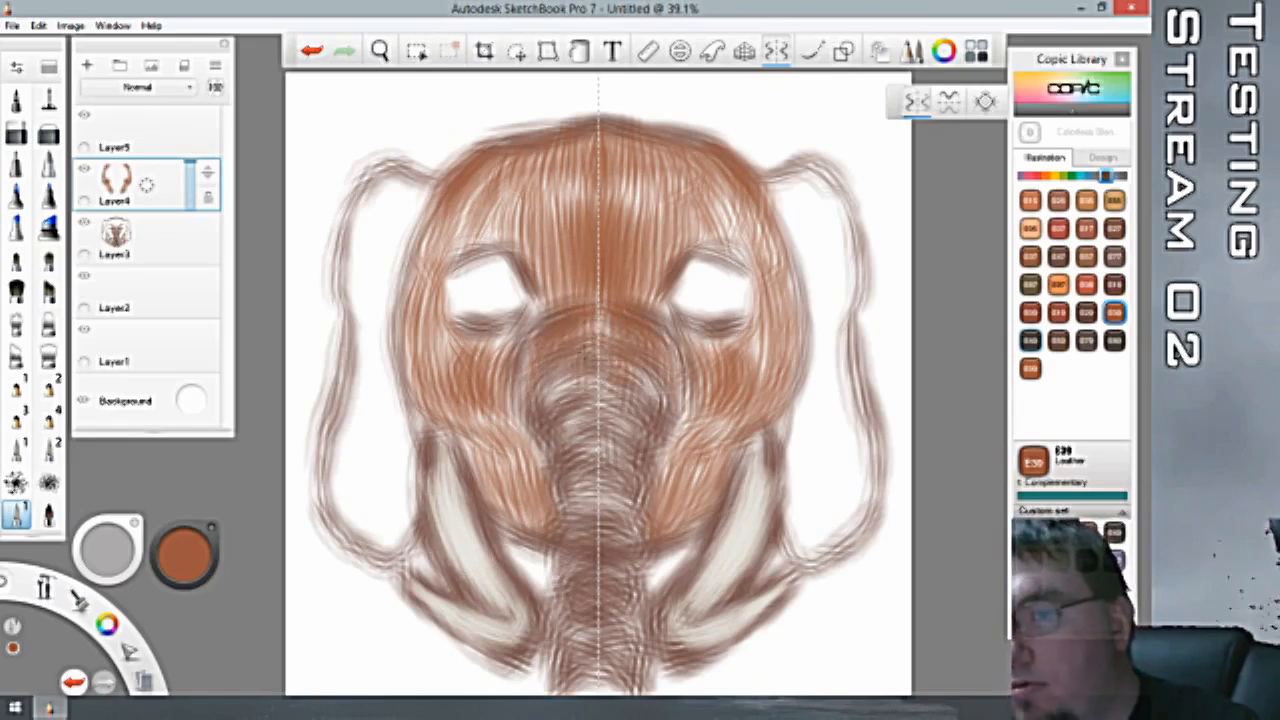
mouse_move(585, 410)
left_mouse_down()
mouse_move(605, 395)
mouse_move(567, 400)
mouse_move(600, 405)
left_mouse_up()
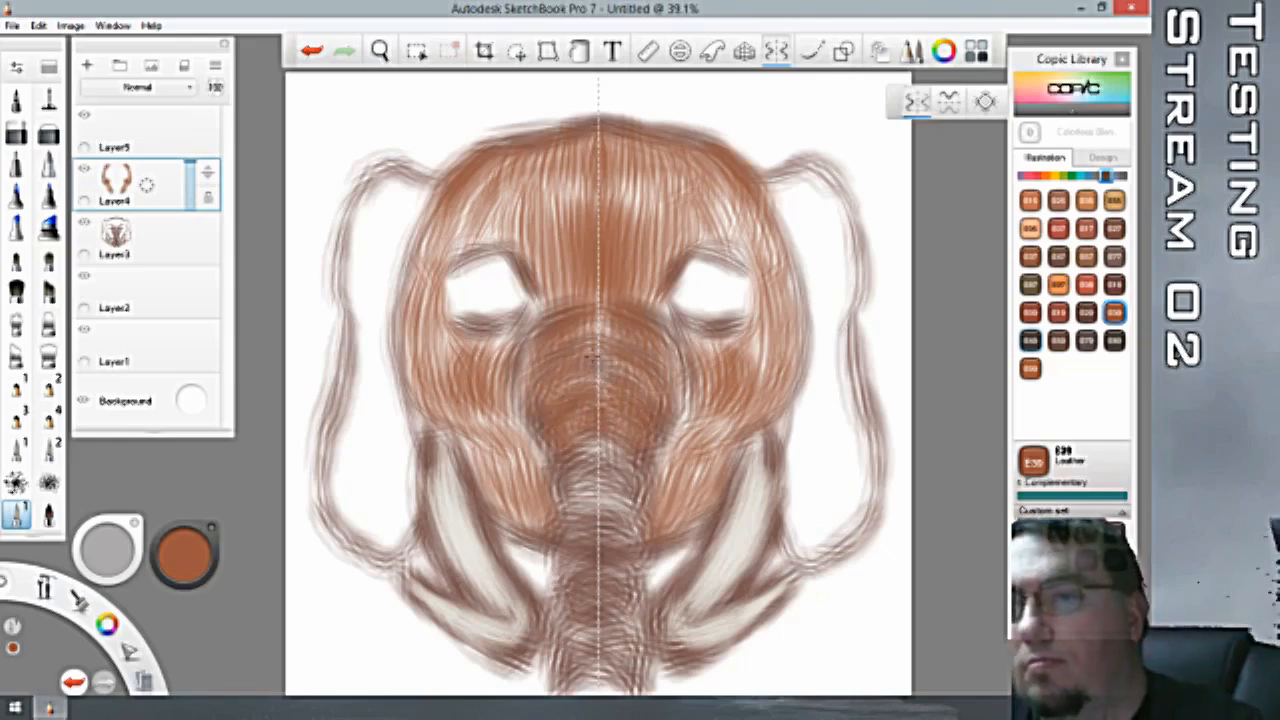
mouse_move(600, 465)
left_mouse_down()
mouse_move(572, 462)
mouse_move(585, 512)
mouse_move(568, 570)
mouse_move(590, 565)
left_mouse_up()
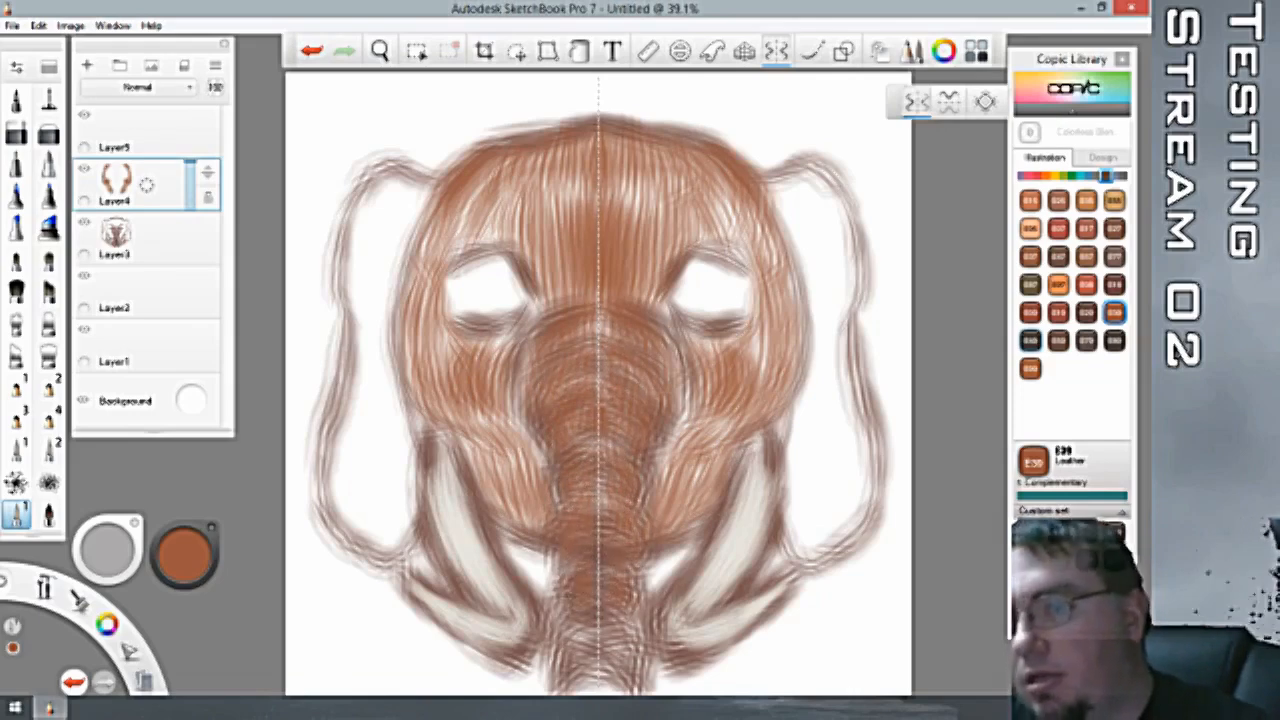
mouse_move(600, 620)
left_mouse_down()
mouse_move(574, 672)
mouse_move(583, 603)
mouse_move(589, 680)
mouse_move(579, 580)
mouse_move(558, 618)
mouse_move(600, 573)
mouse_move(605, 662)
left_mouse_up()
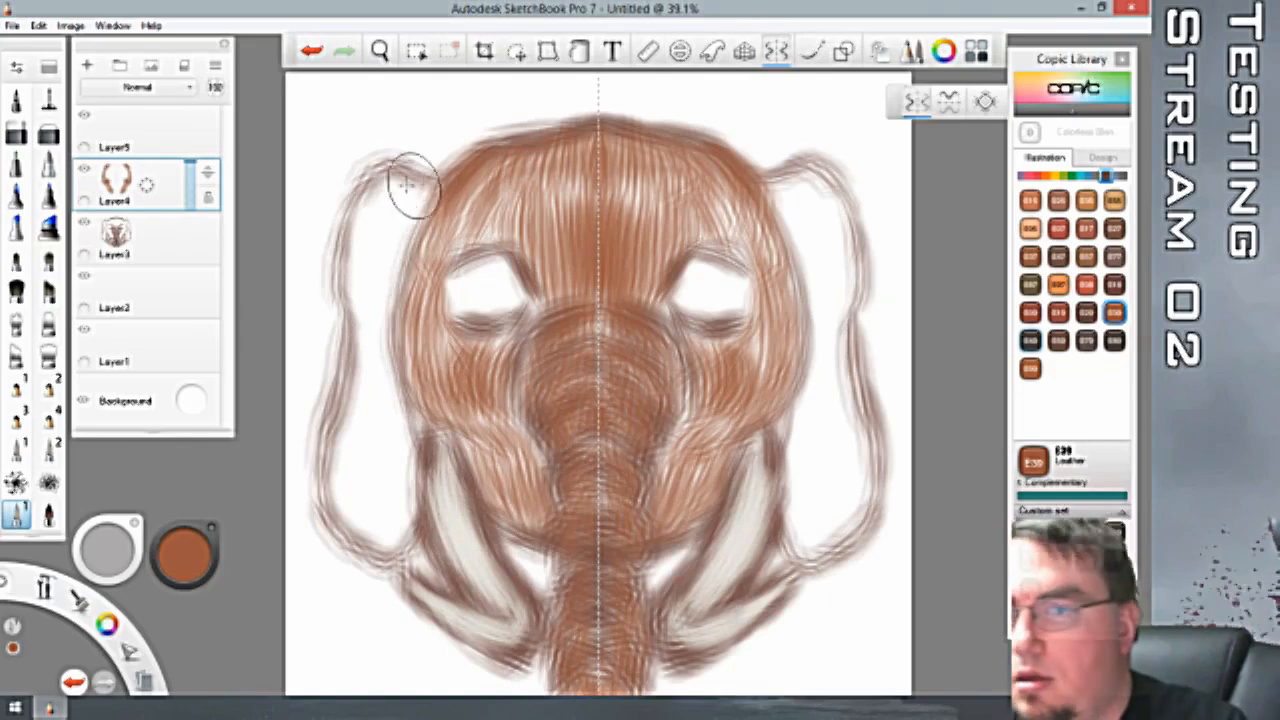
Color both mirrored ears with long E39 Leather strokes from their upper edges down to the lobes.
mouse_move(421, 187)
left_mouse_down()
mouse_move(408, 217)
mouse_move(414, 191)
mouse_move(409, 203)
mouse_move(392, 176)
mouse_move(377, 240)
mouse_move(392, 250)
mouse_move(400, 237)
mouse_move(403, 283)
mouse_move(404, 260)
mouse_move(372, 380)
left_mouse_up()
mouse_move(420, 240)
left_mouse_down()
mouse_move(385, 410)
mouse_move(395, 440)
left_mouse_up()
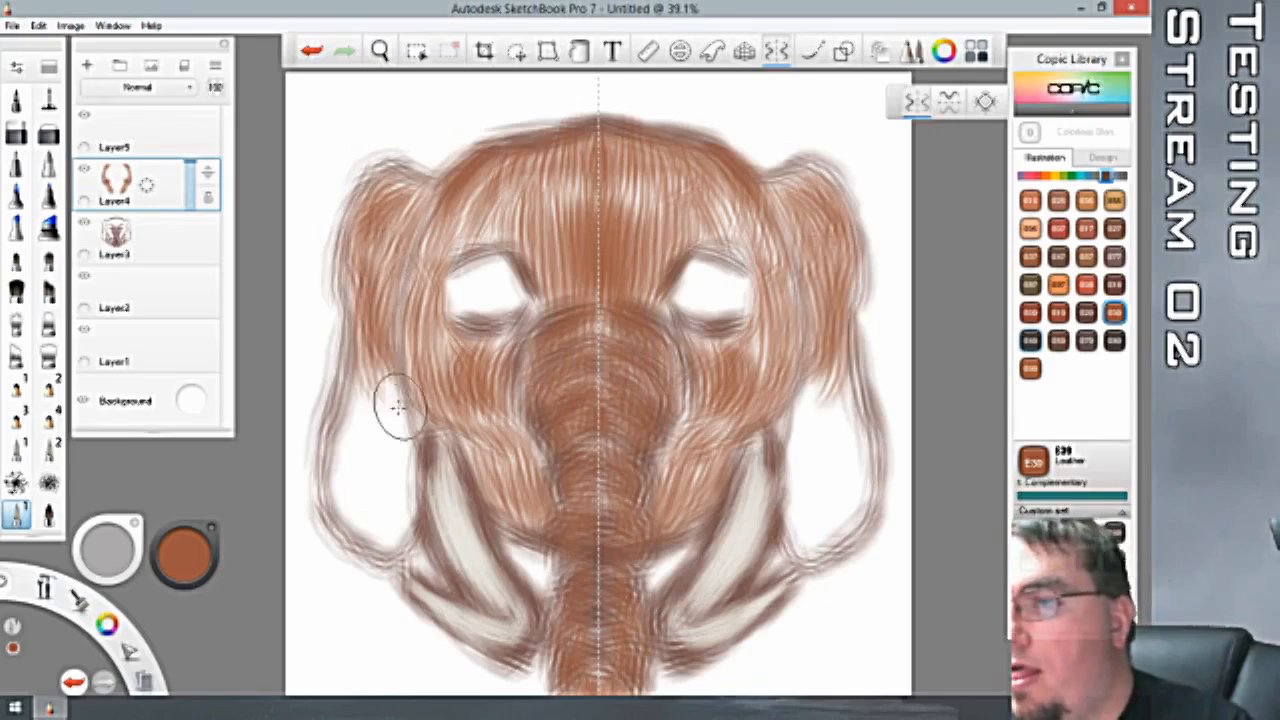
left_click_drag(395, 346, 372, 495)
left_click_drag(390, 375, 366, 545)
left_click_drag(400, 345, 374, 540)
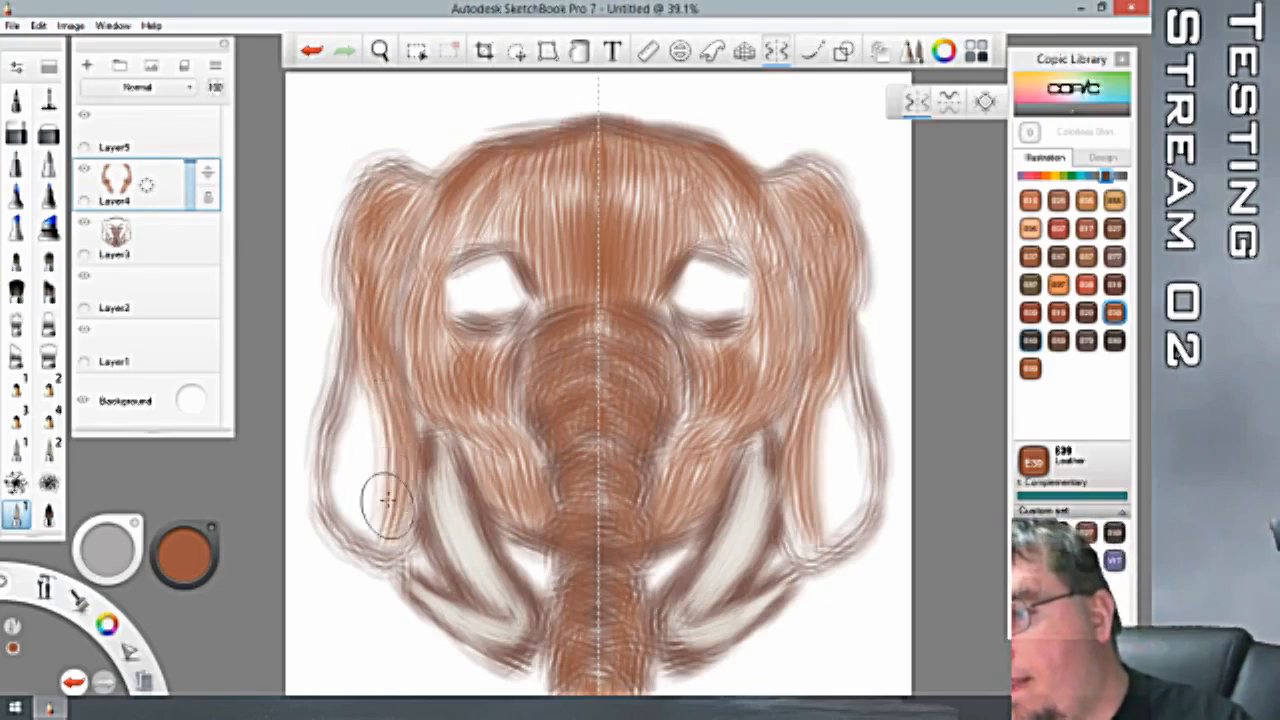
left_click_drag(374, 392, 342, 568)
mouse_move(390, 362)
left_mouse_down()
mouse_move(332, 540)
mouse_move(325, 530)
left_mouse_up()
mouse_move(388, 330)
left_mouse_down()
mouse_move(312, 500)
mouse_move(338, 410)
left_mouse_up()
mouse_move(372, 355)
left_mouse_down()
mouse_move(318, 510)
mouse_move(300, 515)
left_mouse_up()
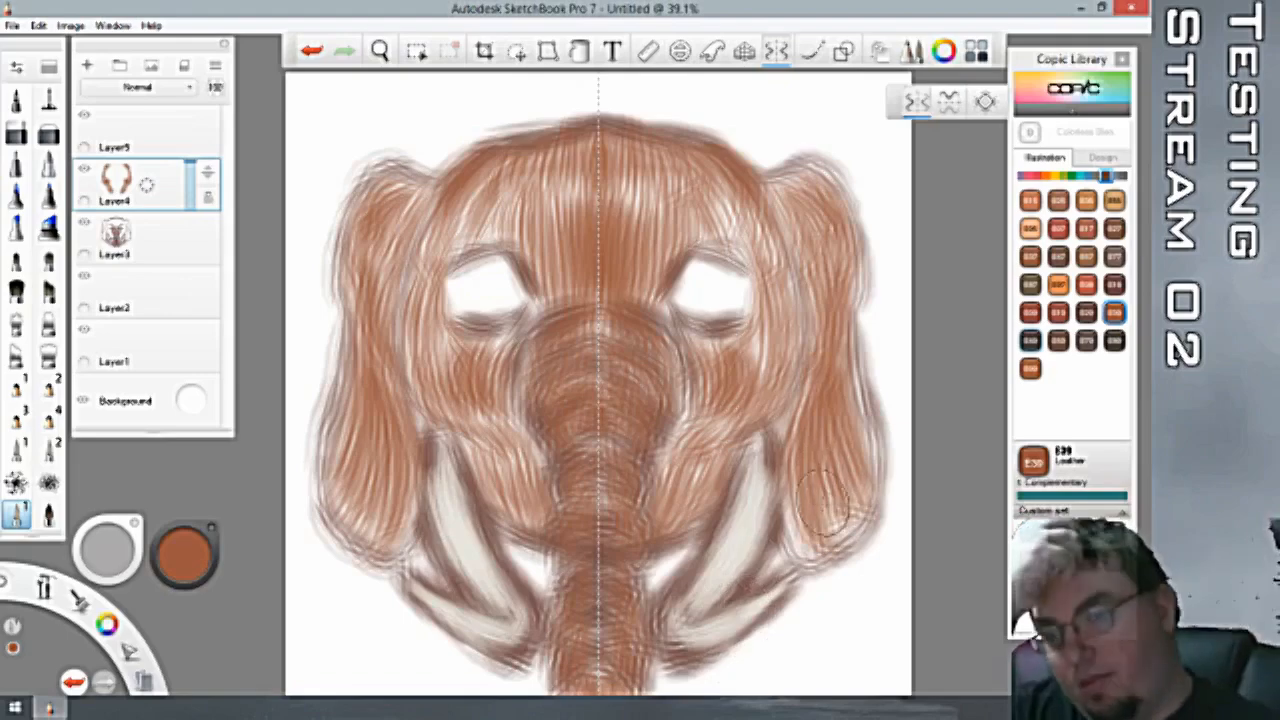
Thicken the E39 Leather coloring along the lower and outer parts of the ears, and touch up the forehead above the eyes.
left_click_drag(802, 505, 792, 556)
left_click_drag(790, 436, 846, 540)
left_click_drag(806, 404, 864, 522)
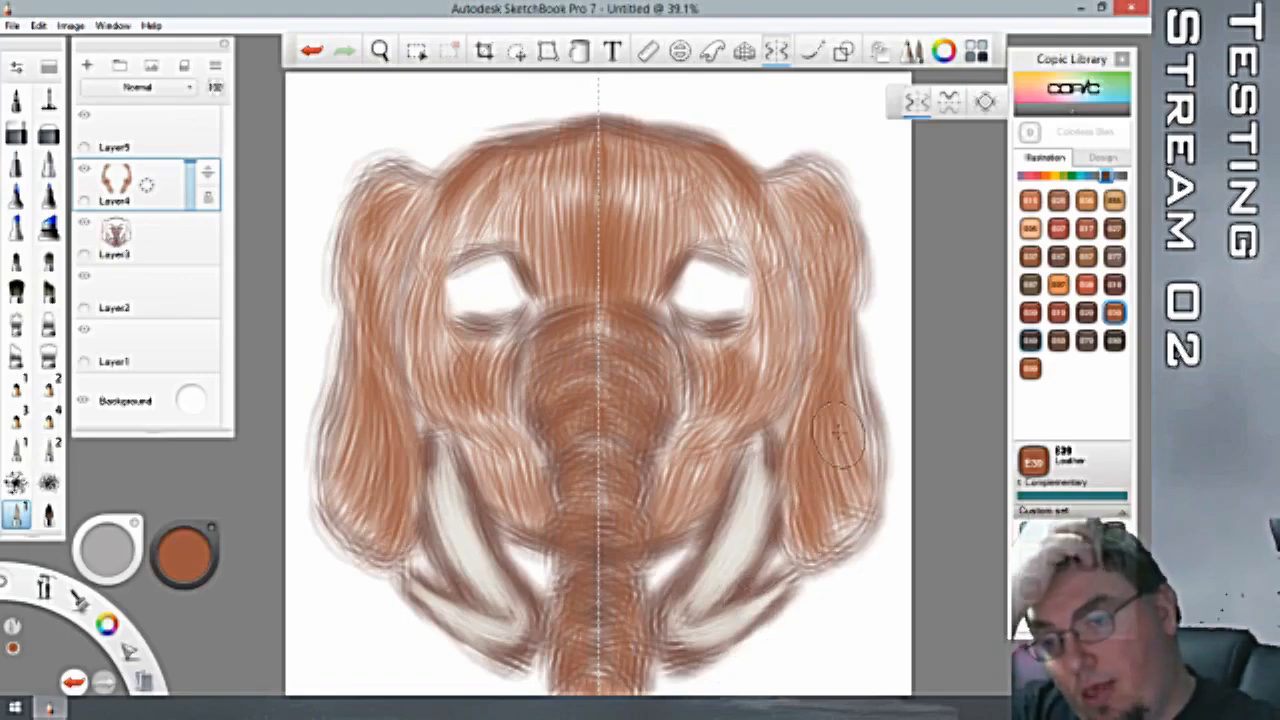
left_click_drag(826, 438, 868, 540)
left_click_drag(836, 335, 880, 443)
left_click_drag(828, 300, 886, 457)
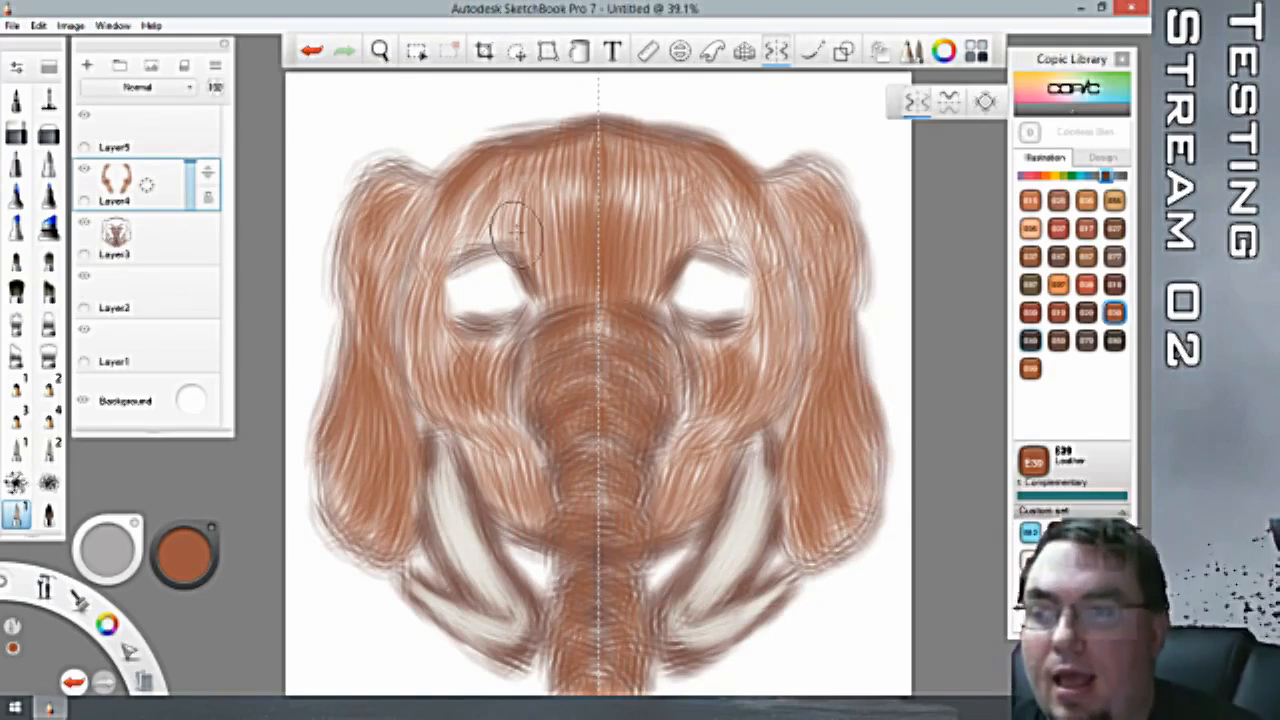
left_click_drag(509, 178, 455, 258)
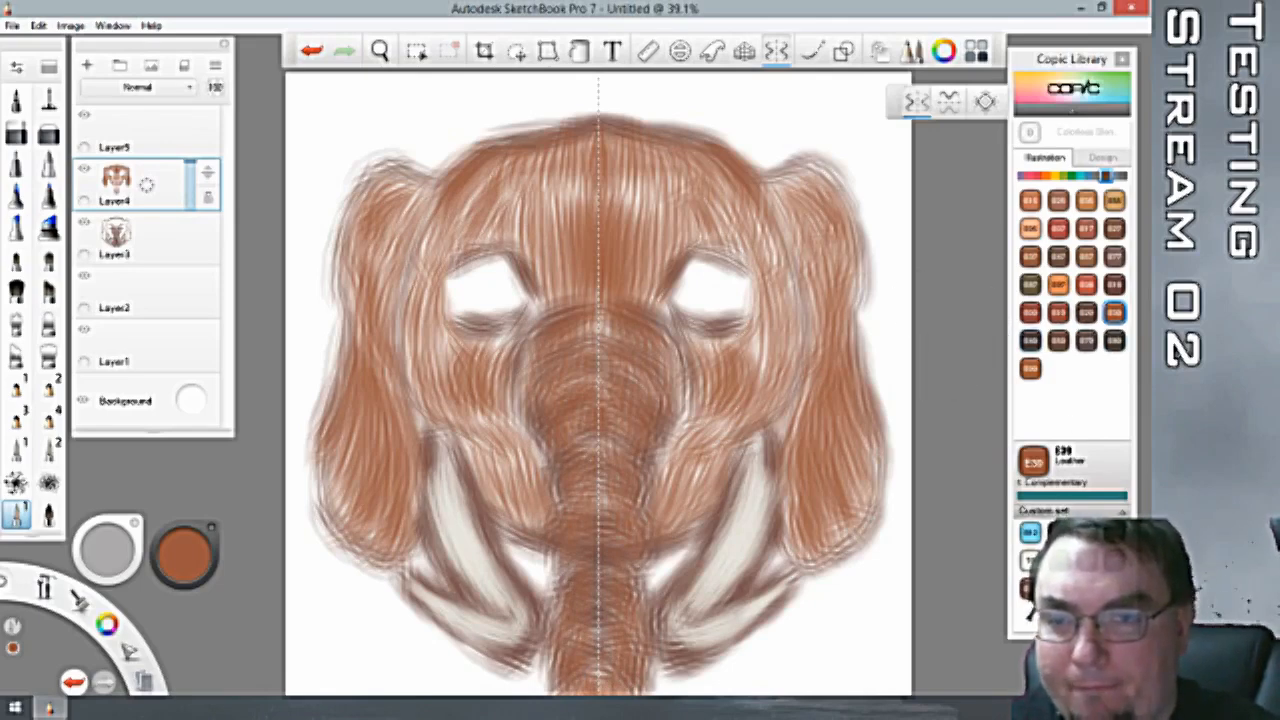
Set the brush color to Copic 110 Special Black.
left_click(1114, 560)
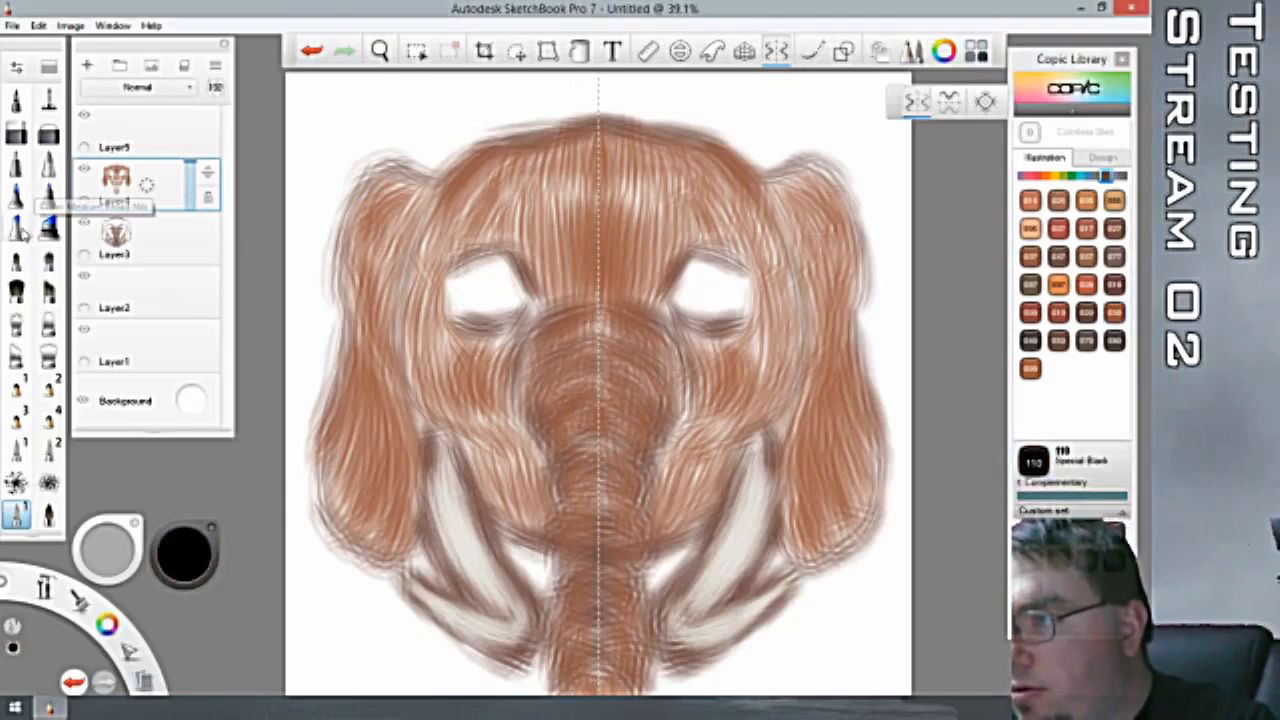
left_click(16, 197)
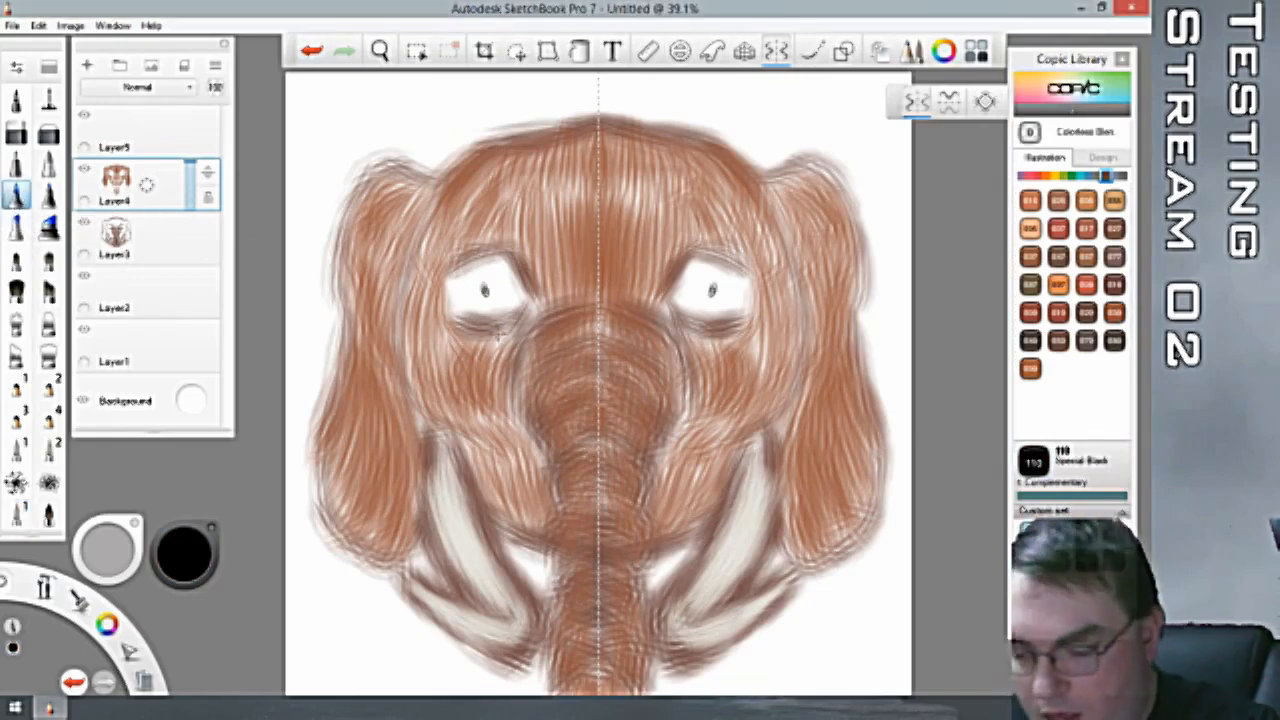
key("ctrl+z")
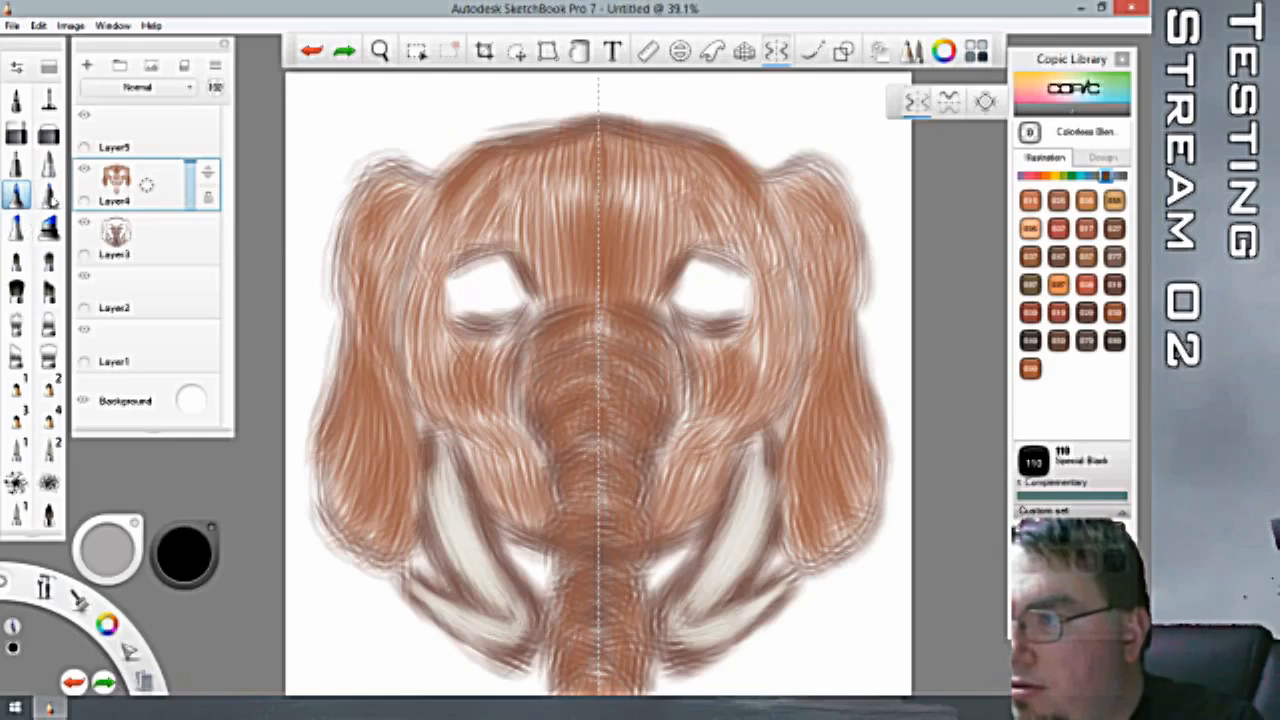
left_click(48, 197)
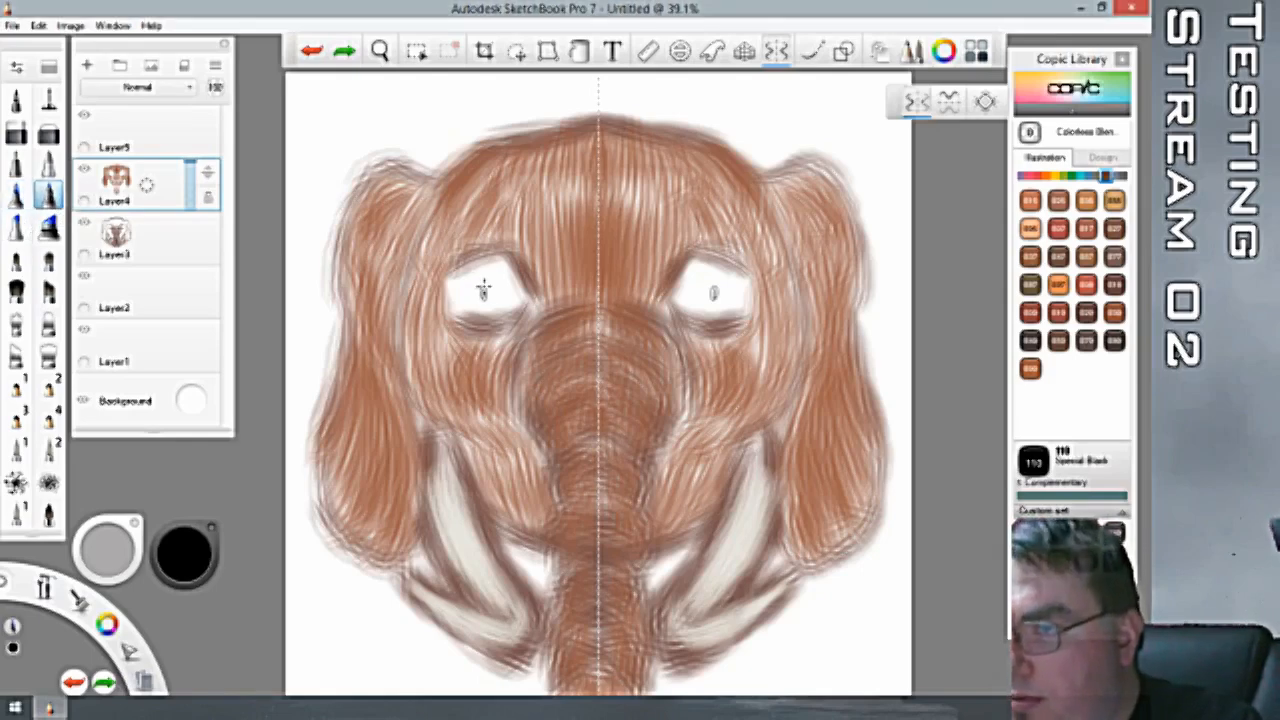
key("ctrl+z")
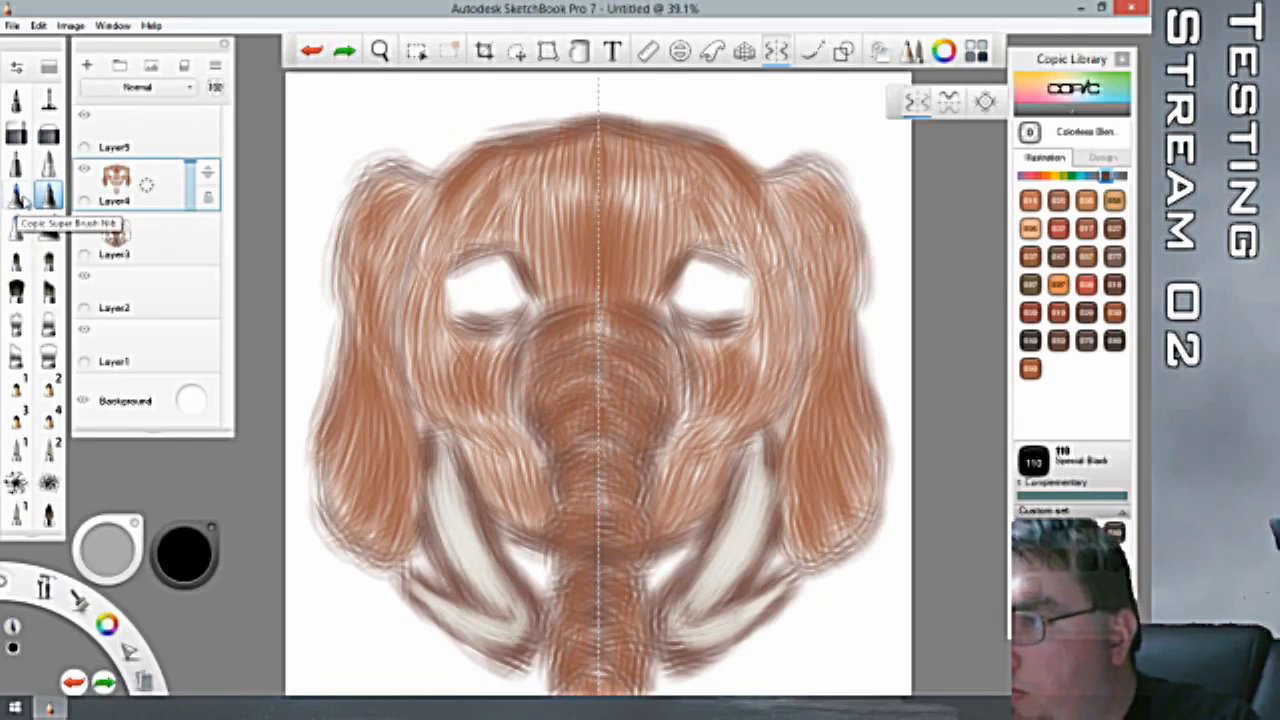
Set the Copic Super Brush Nib to size 14.0, paint a round black pupil in each eye, and switch back to the previous coloring brush.
left_click(18, 197)
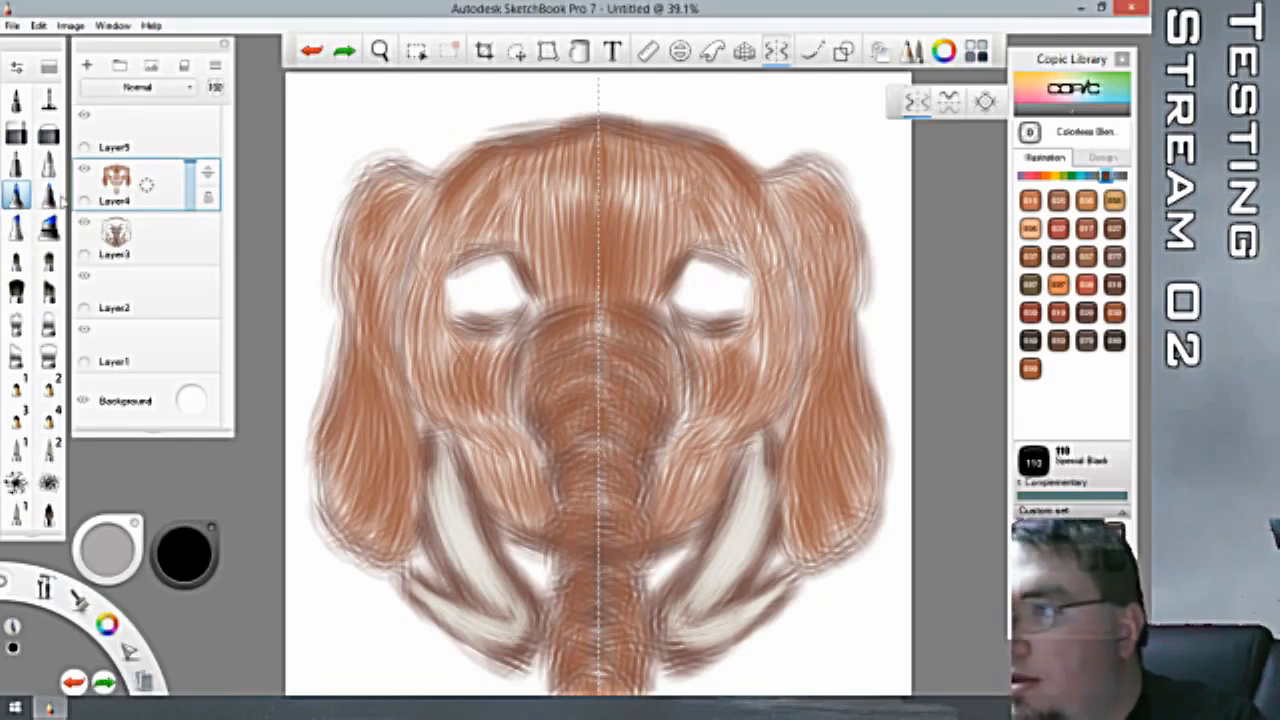
double_click(16, 196)
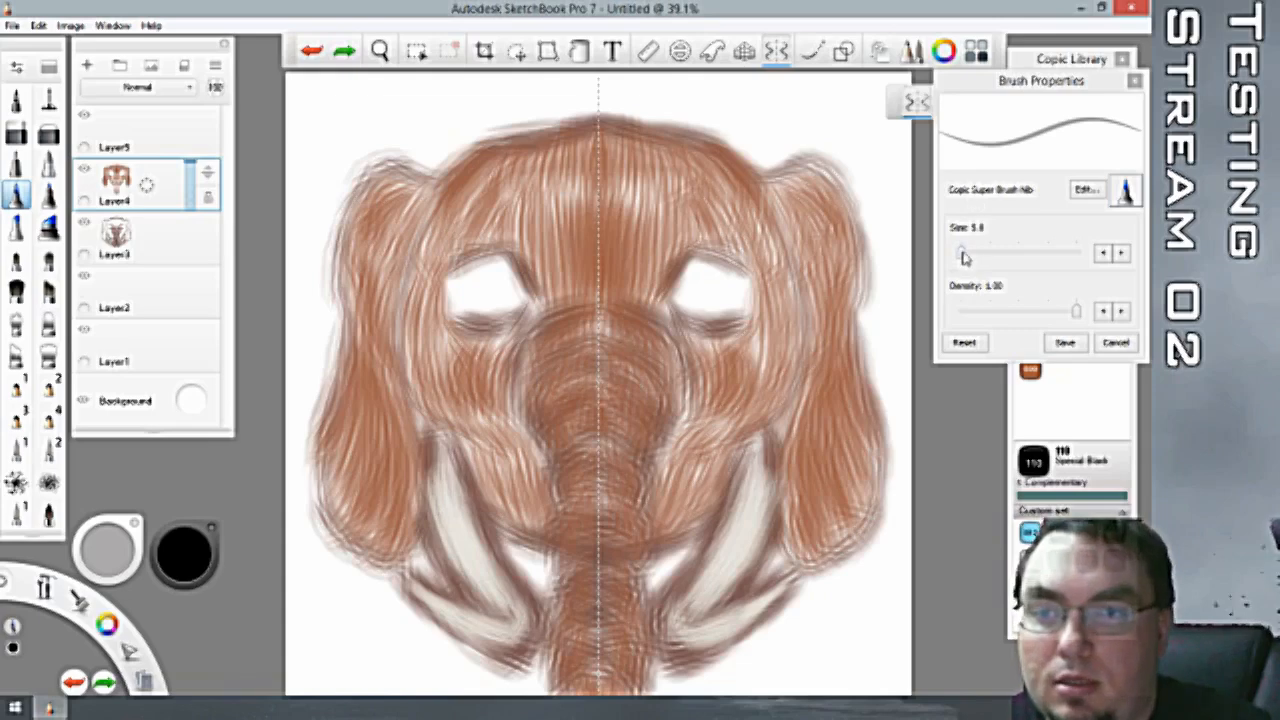
left_click_drag(963, 257, 1017, 258)
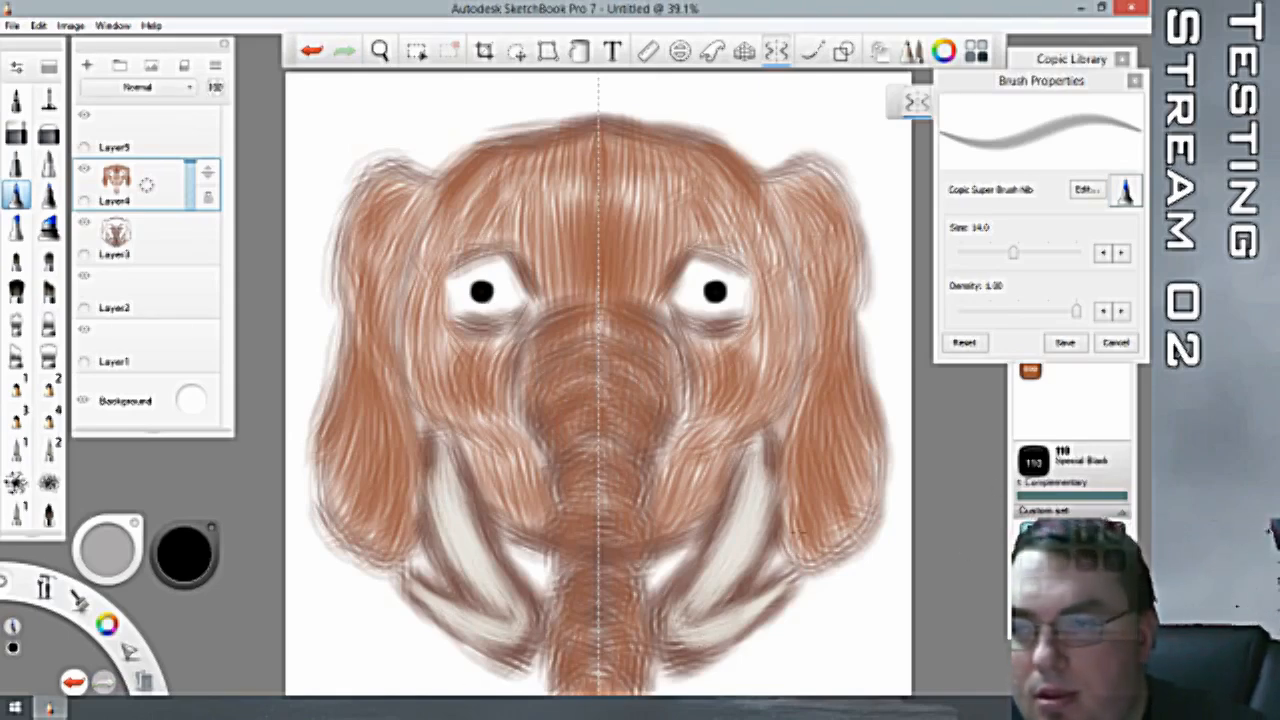
left_click(1133, 82)
left_click(18, 515)
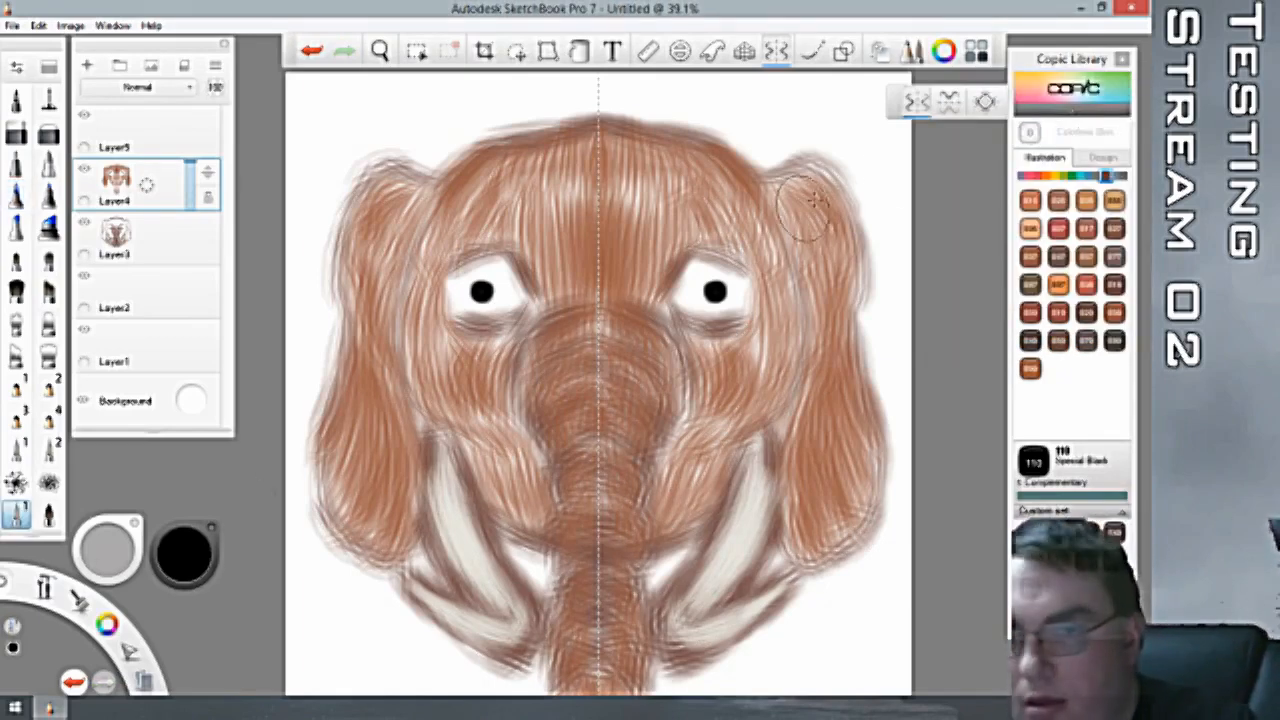
left_click(1114, 285)
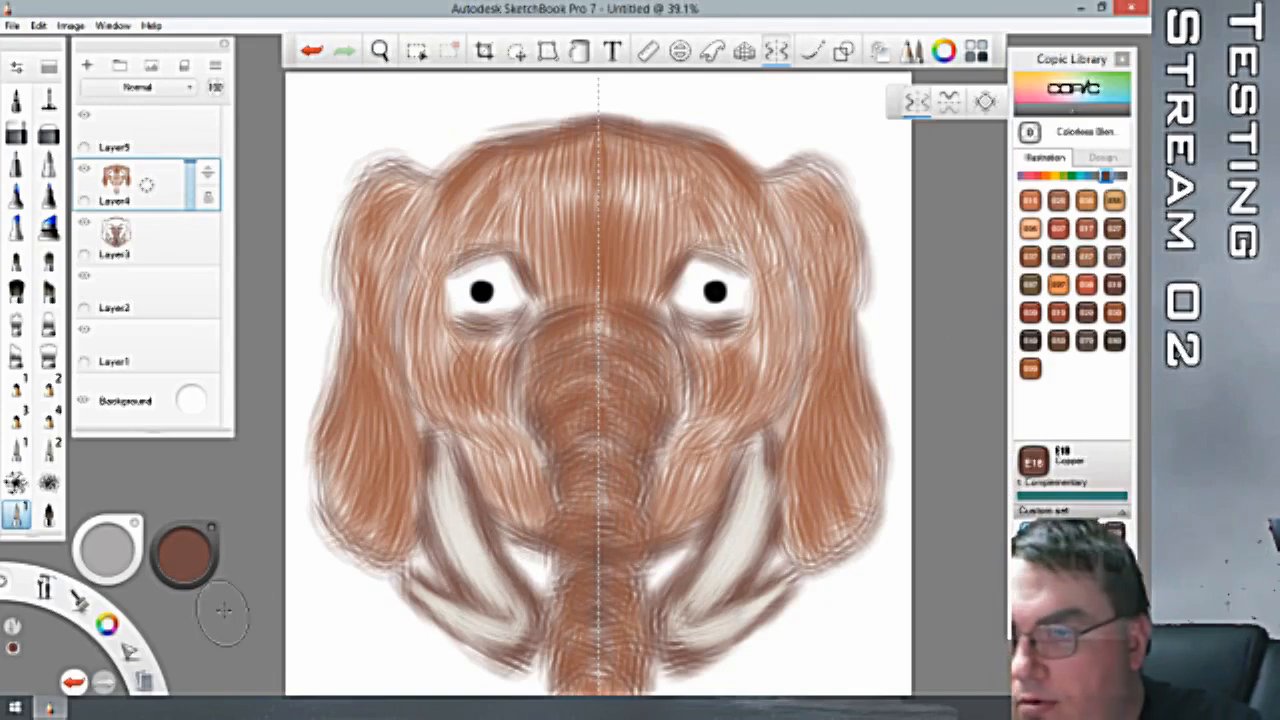
left_click(1113, 314)
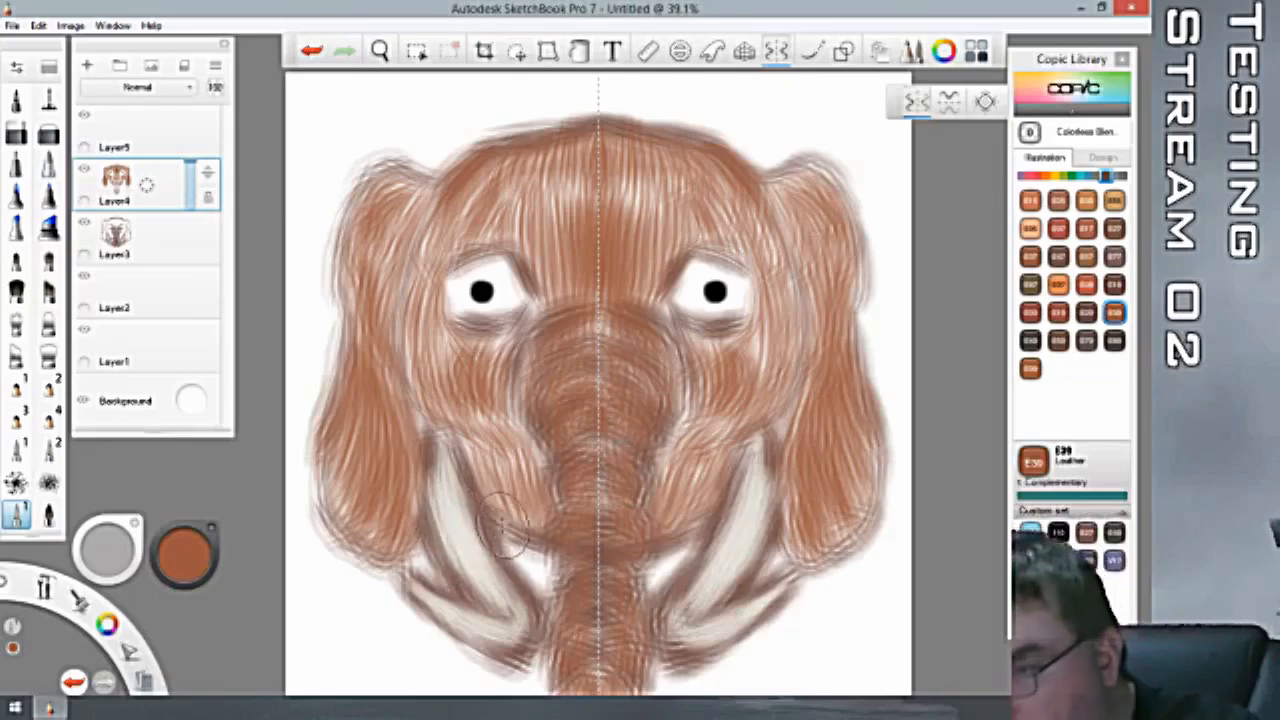
mouse_move(502, 526)
left_mouse_down()
mouse_move(538, 571)
mouse_move(515, 534)
mouse_move(550, 590)
left_mouse_up()
key("ctrl+z")
key("ctrl+z")
key("ctrl+z")
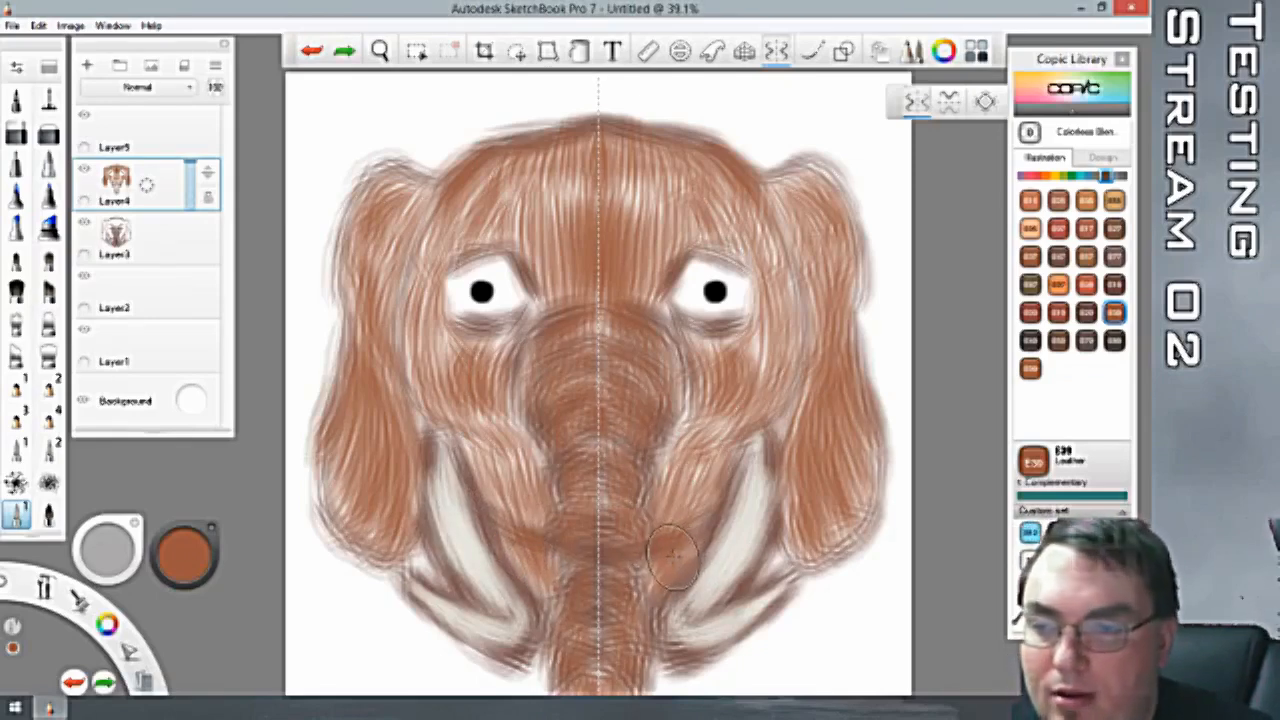
key("ctrl+z")
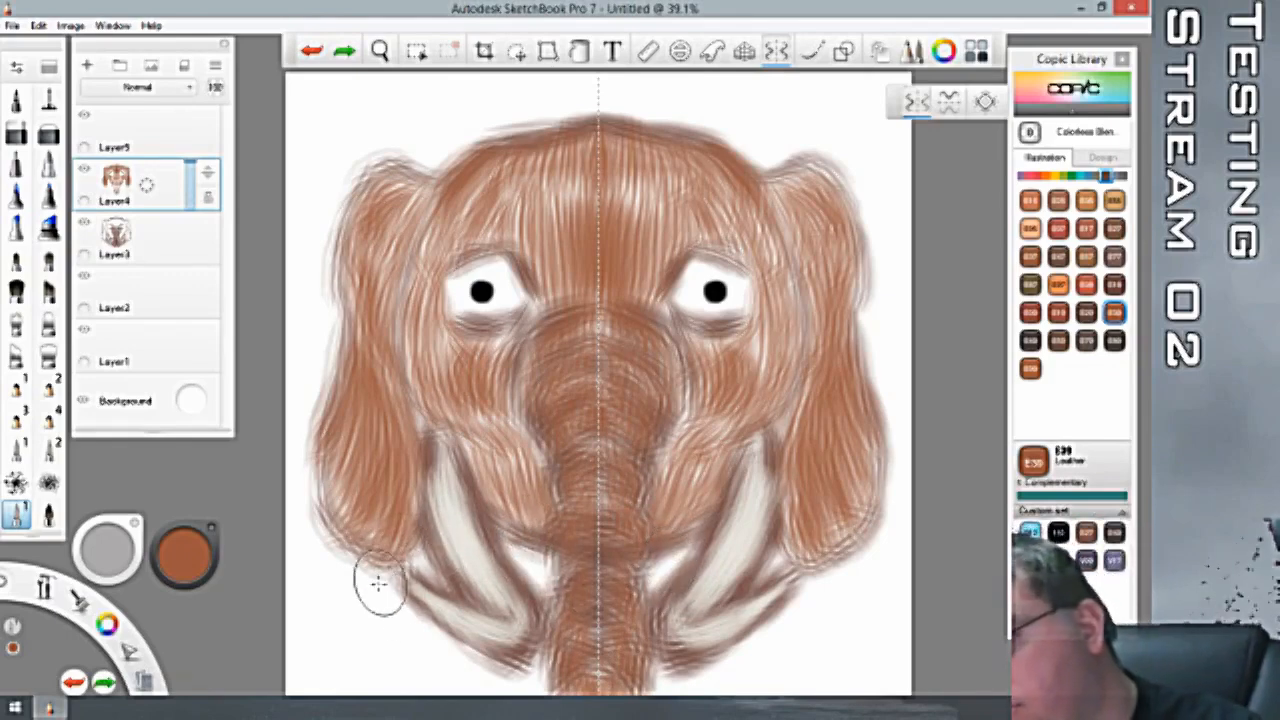
Sketch a faint mirrored E39 Leather line running down below each ear, undoing the surplus strokes.
mouse_move(363, 557)
left_mouse_down()
mouse_move(340, 602)
mouse_move(353, 559)
mouse_move(329, 634)
left_mouse_up()
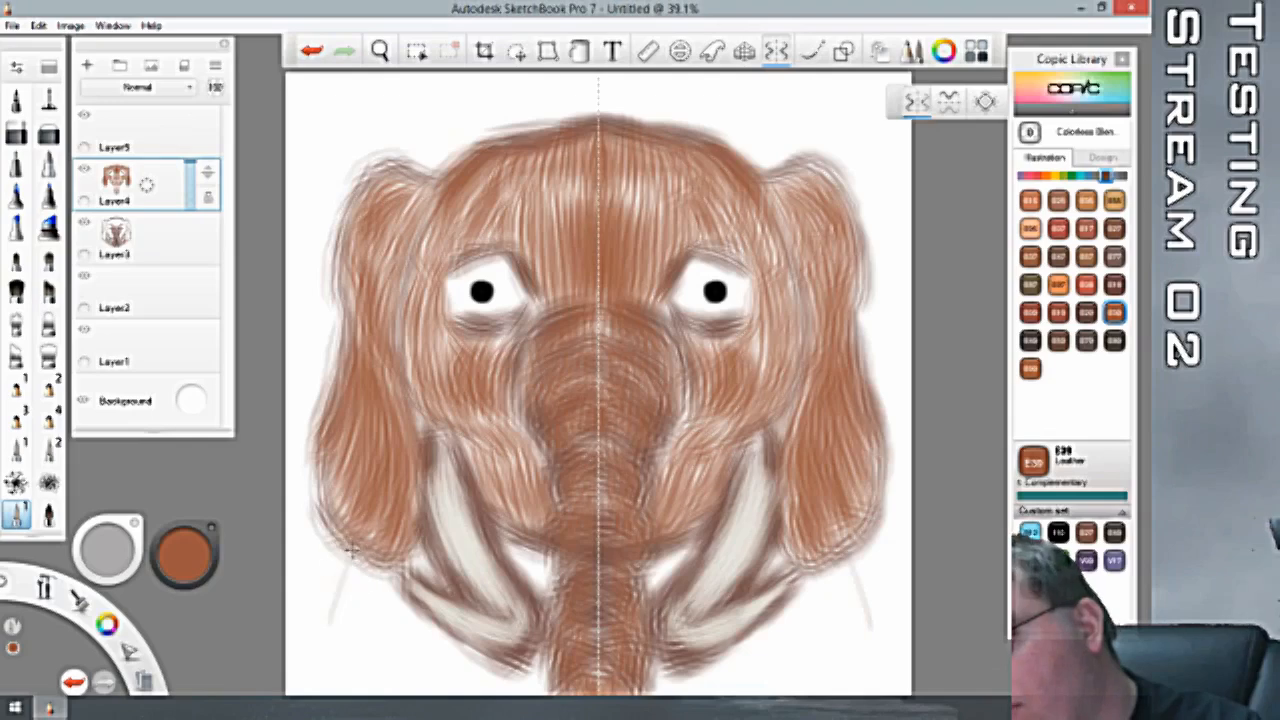
left_click_drag(340, 550, 332, 632)
key("ctrl+z")
key("ctrl+z")
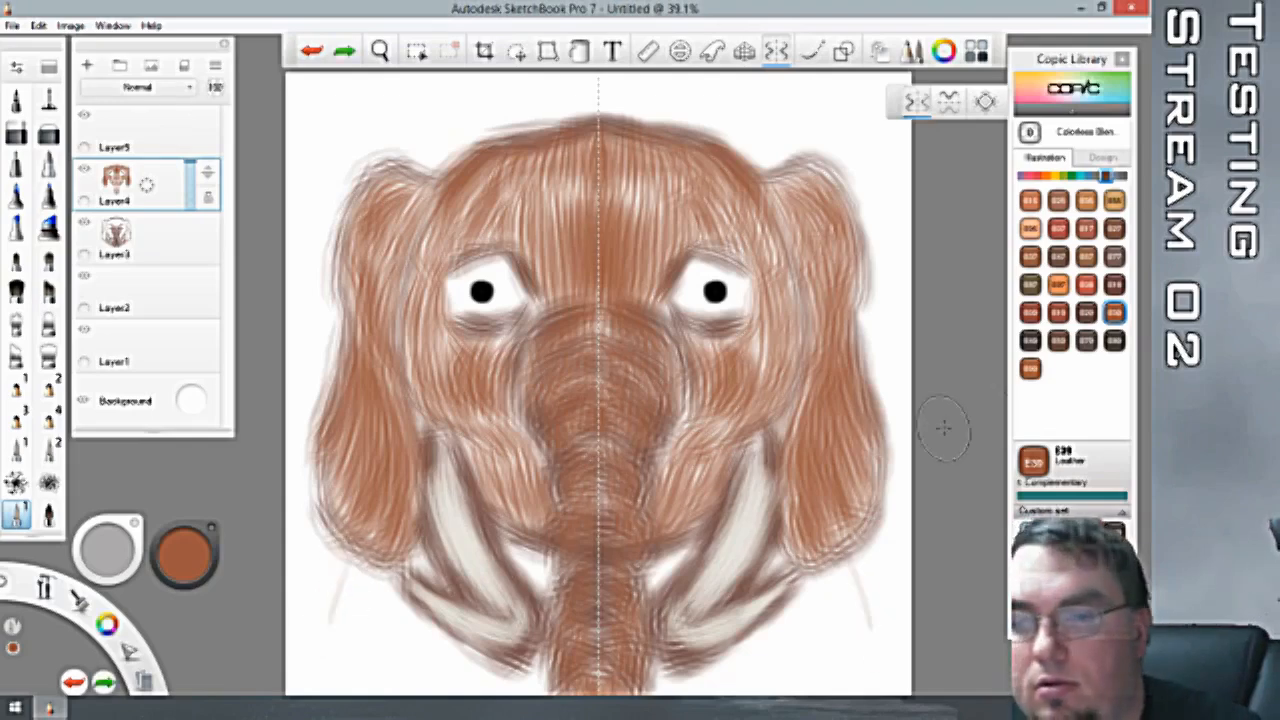
On Layer3, draw the mirrored body outlines below the ears and short leg marks beneath the tusks in E18 Copper.
left_click(160, 245)
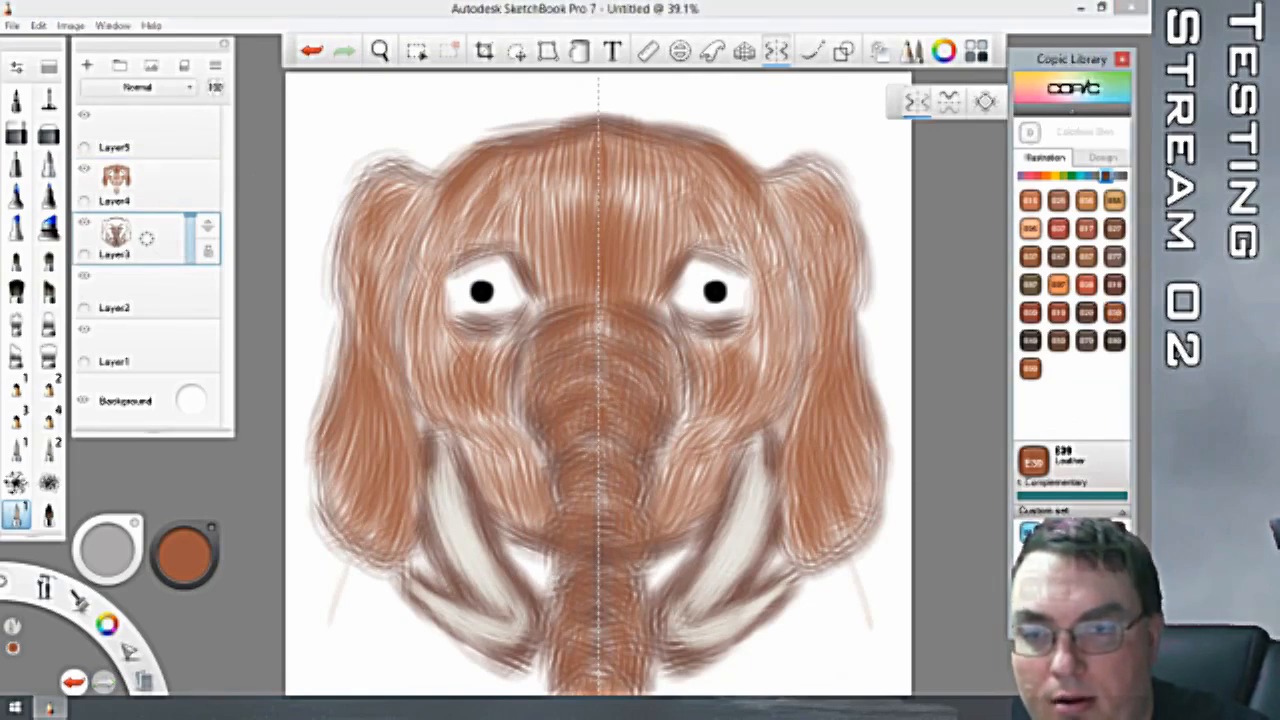
left_click(1114, 285)
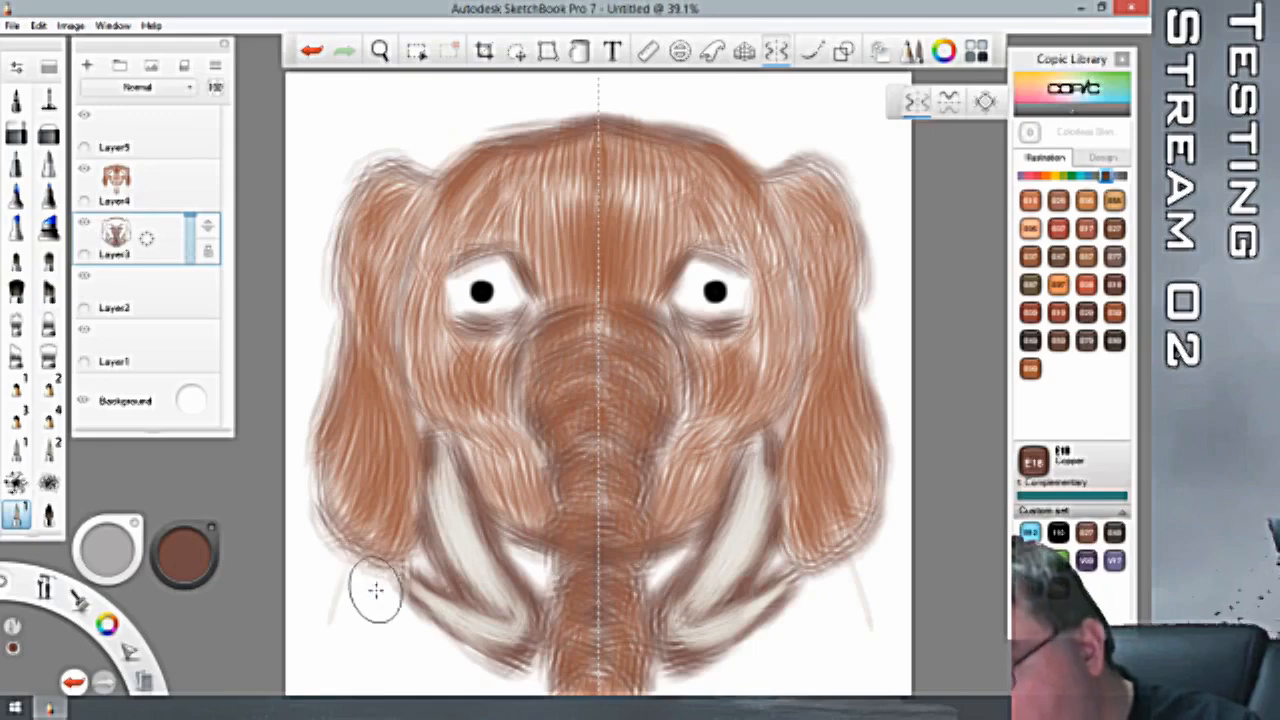
left_click_drag(370, 566, 336, 665)
left_click_drag(343, 604, 334, 676)
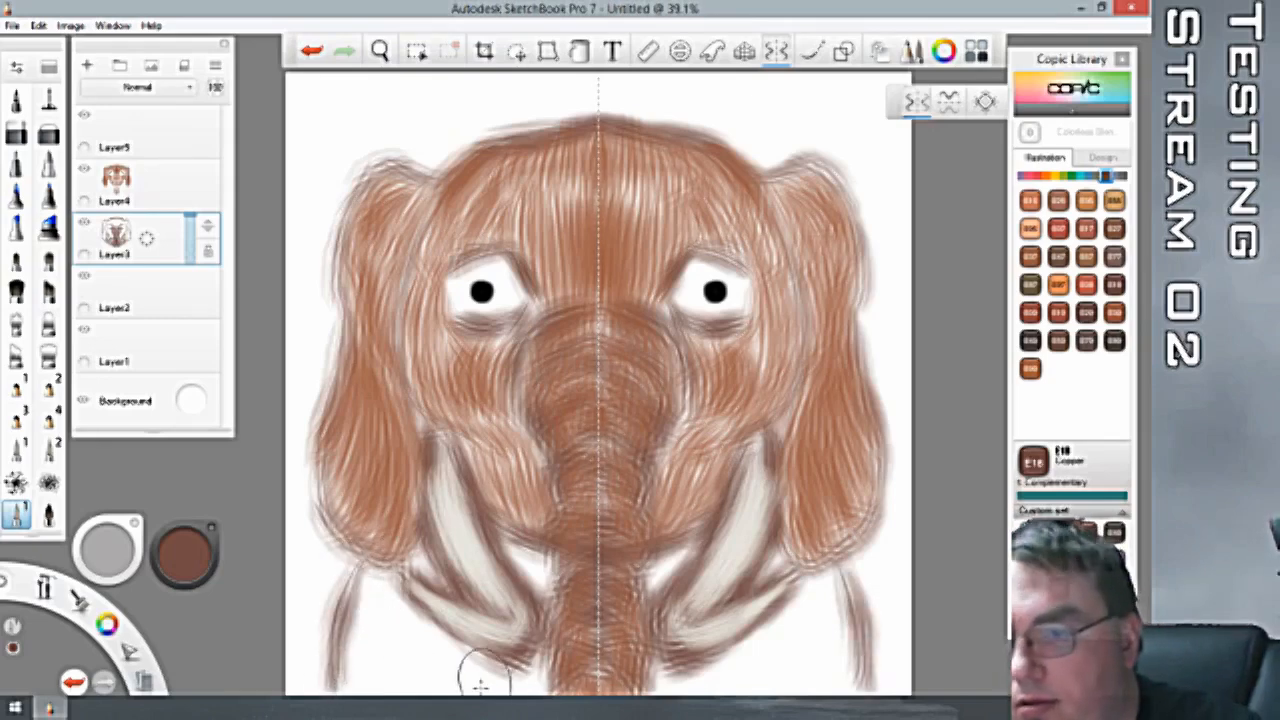
mouse_move(466, 668)
left_mouse_down()
mouse_move(472, 695)
mouse_move(460, 694)
left_mouse_up()
left_click_drag(326, 610, 320, 690)
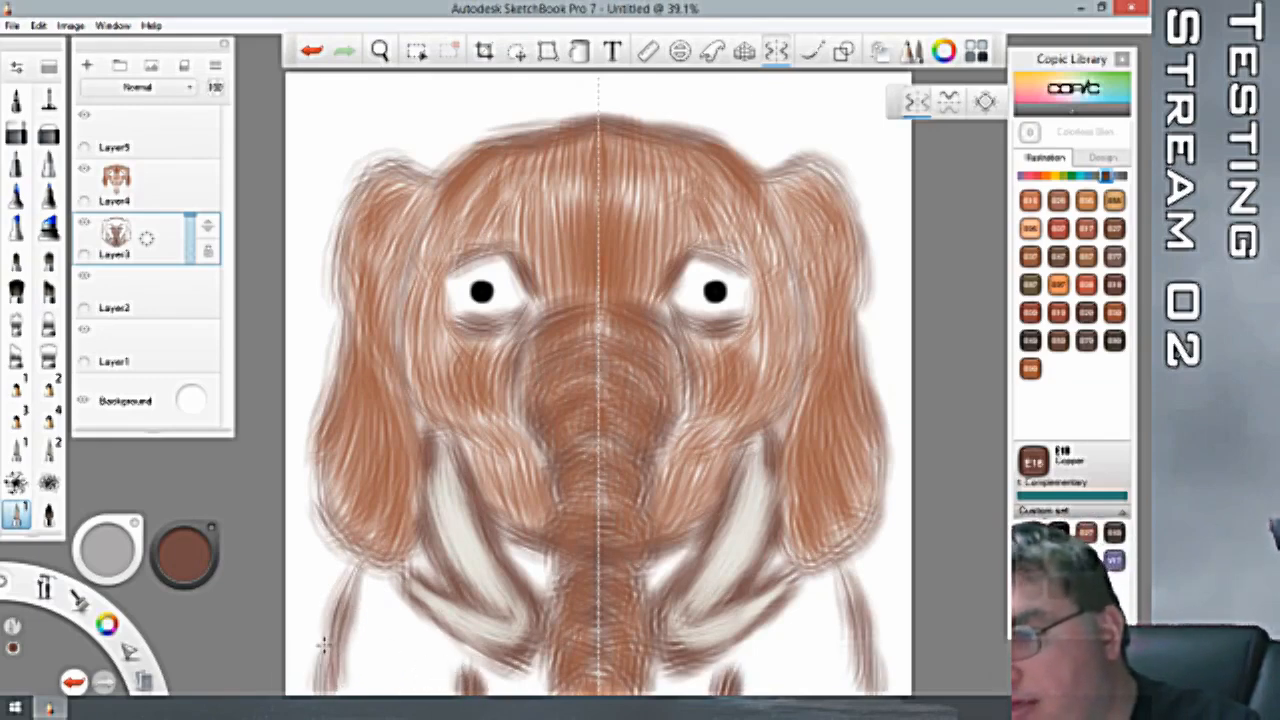
left_click_drag(350, 572, 322, 645)
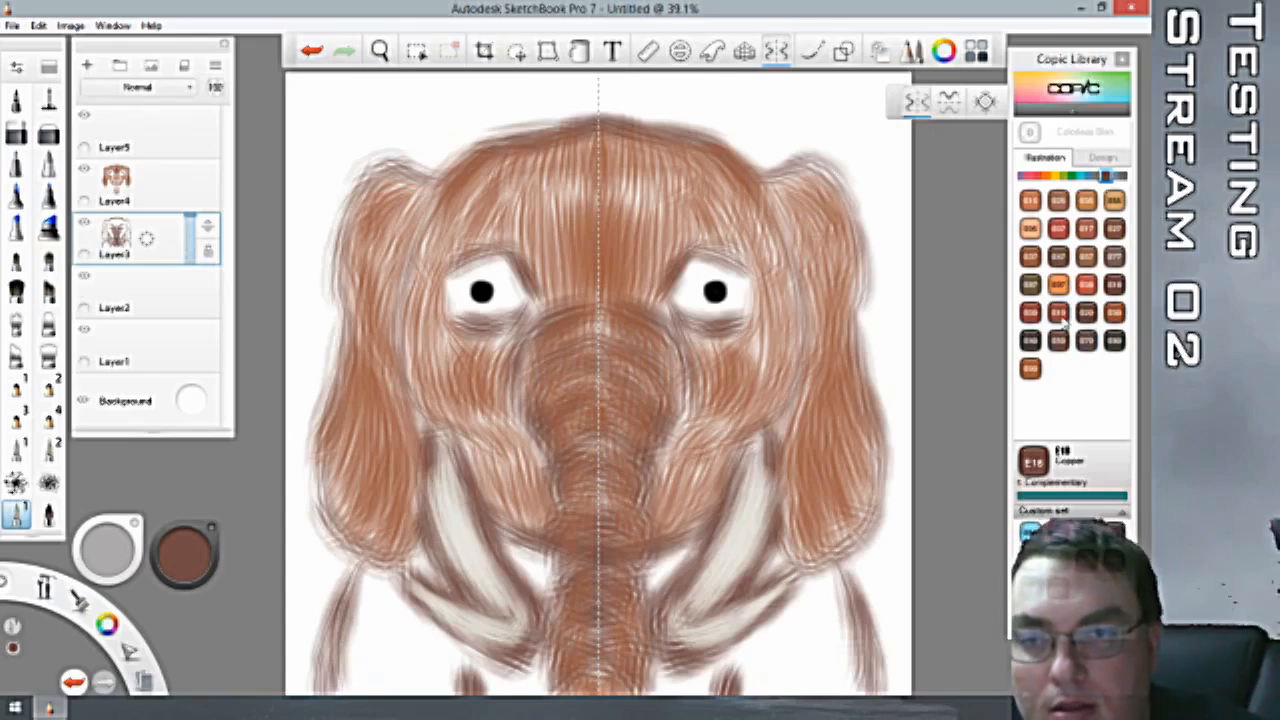
Fill the mirrored body below the ears and tusks on Layer3 with E19 Redwood strokes, including the gaps beside the trunk.
left_click(1060, 318)
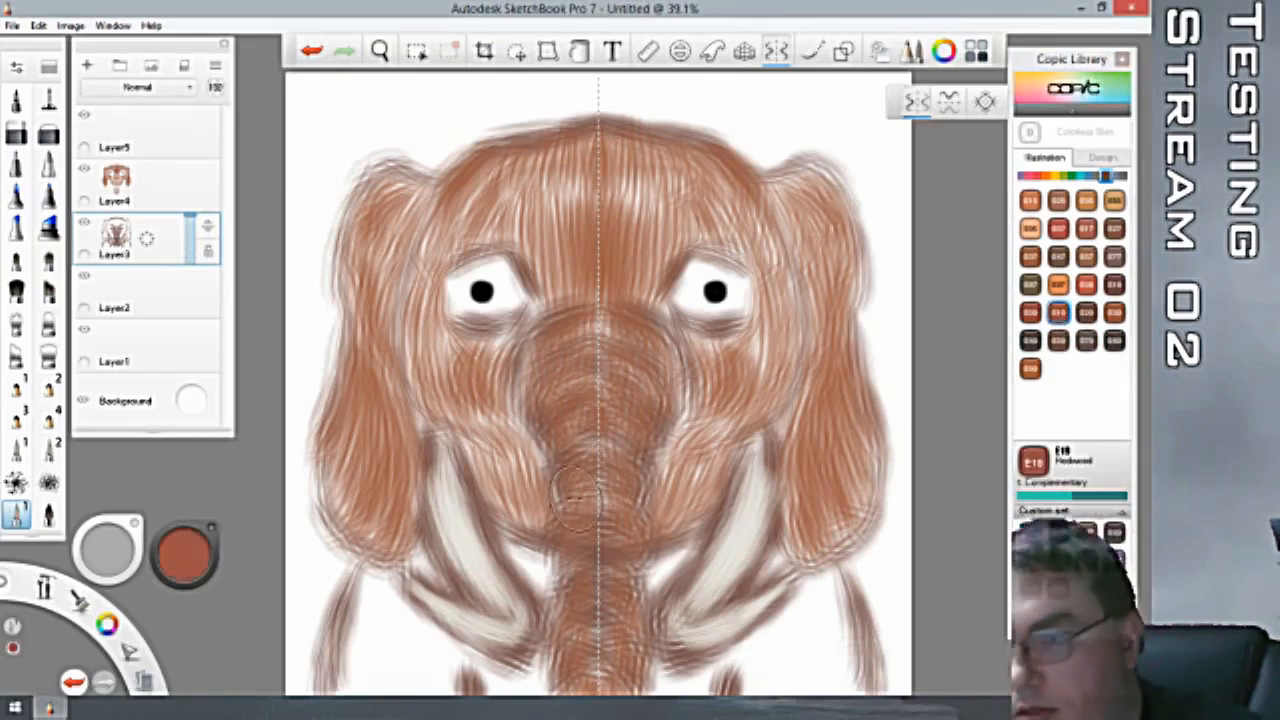
left_click_drag(513, 540, 555, 600)
left_click_drag(518, 548, 540, 585)
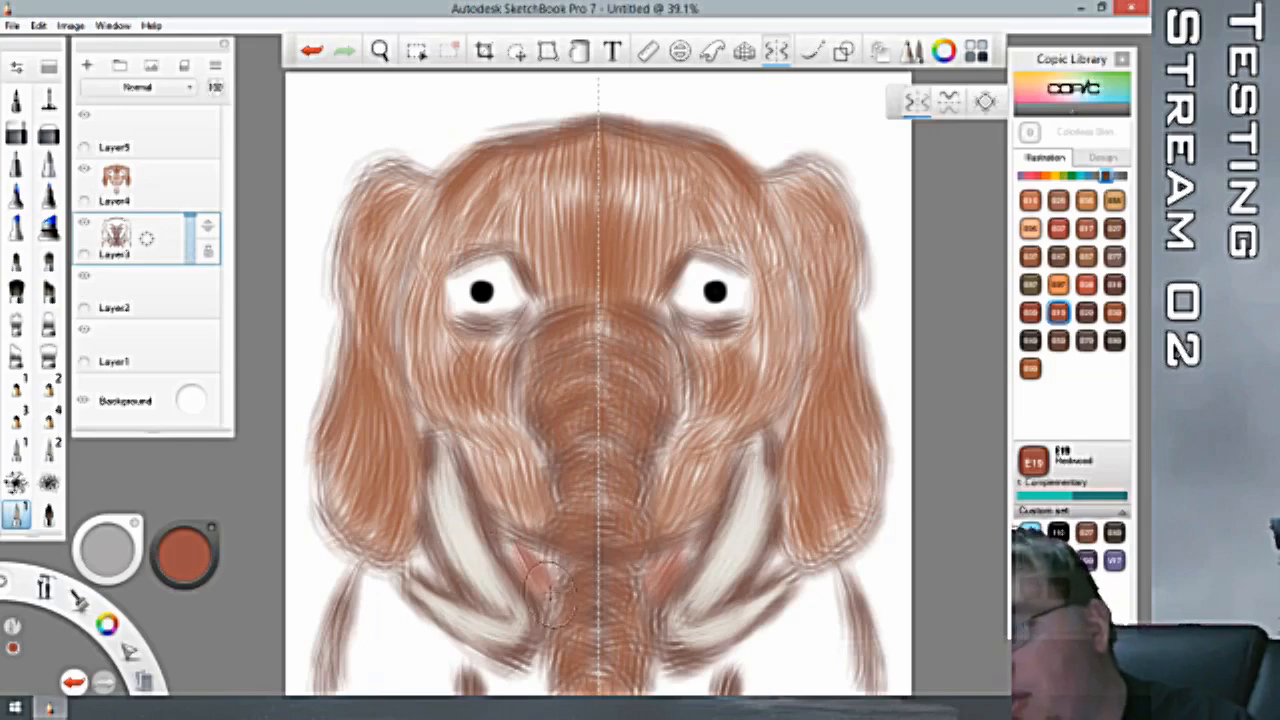
mouse_move(368, 576)
left_mouse_down()
mouse_move(370, 666)
mouse_move(386, 576)
mouse_move(392, 597)
mouse_move(417, 561)
mouse_move(430, 583)
mouse_move(388, 605)
mouse_move(387, 593)
mouse_move(386, 680)
left_mouse_up()
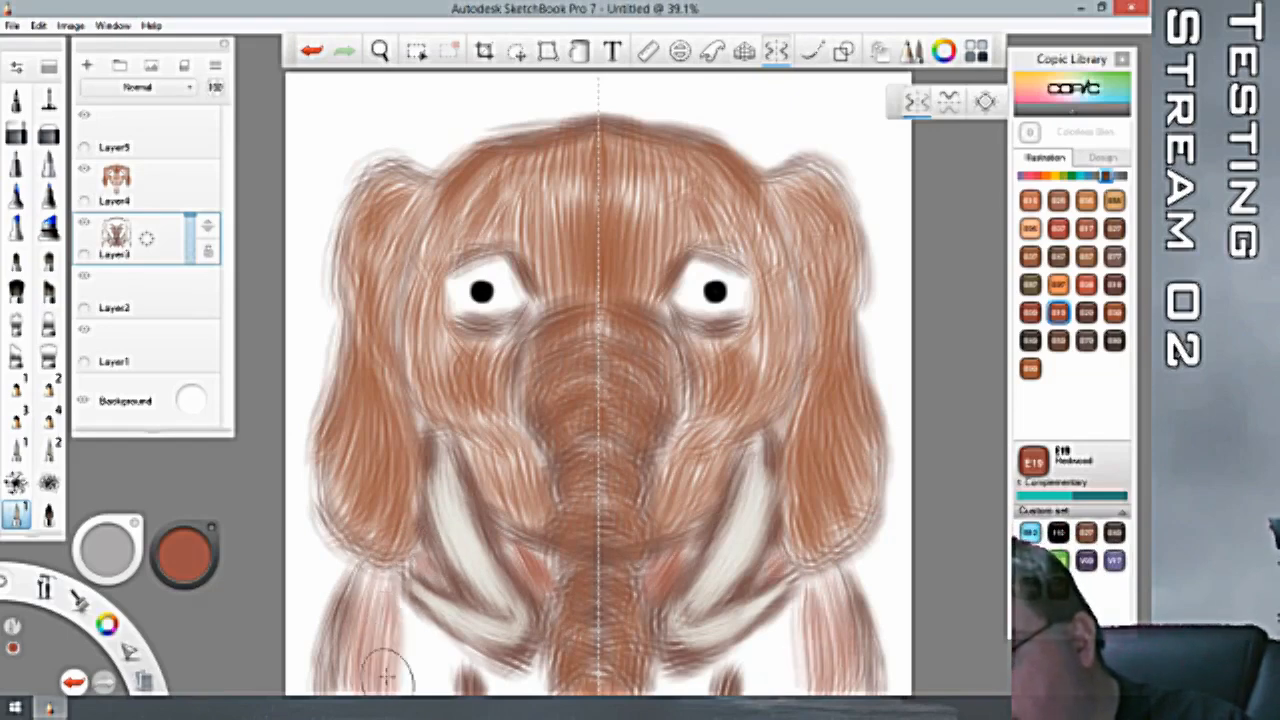
mouse_move(400, 596)
left_mouse_down()
mouse_move(405, 686)
mouse_move(420, 698)
left_mouse_up()
mouse_move(420, 620)
left_mouse_down()
mouse_move(435, 694)
mouse_move(455, 698)
left_mouse_up()
mouse_move(450, 648)
left_mouse_down()
mouse_move(443, 632)
mouse_move(460, 690)
mouse_move(485, 700)
left_mouse_up()
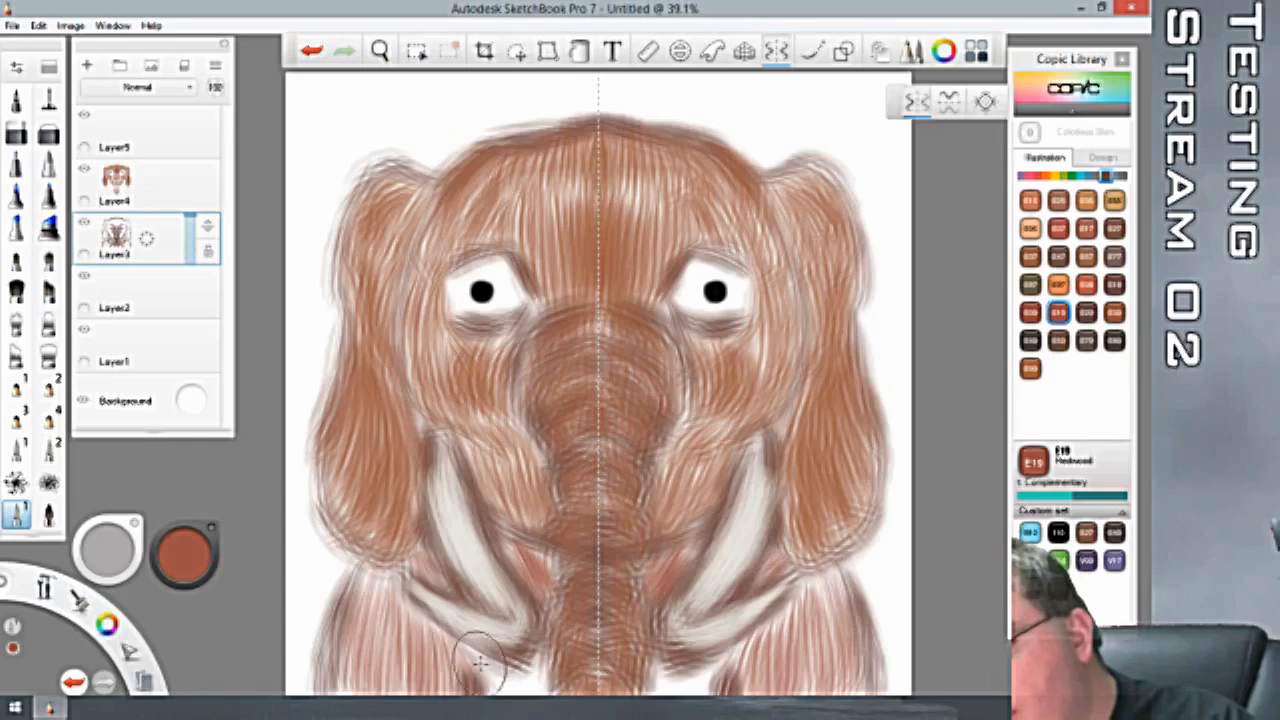
mouse_move(480, 634)
left_mouse_down()
mouse_move(515, 700)
mouse_move(515, 645)
mouse_move(528, 698)
left_mouse_up()
left_click_drag(525, 645, 540, 705)
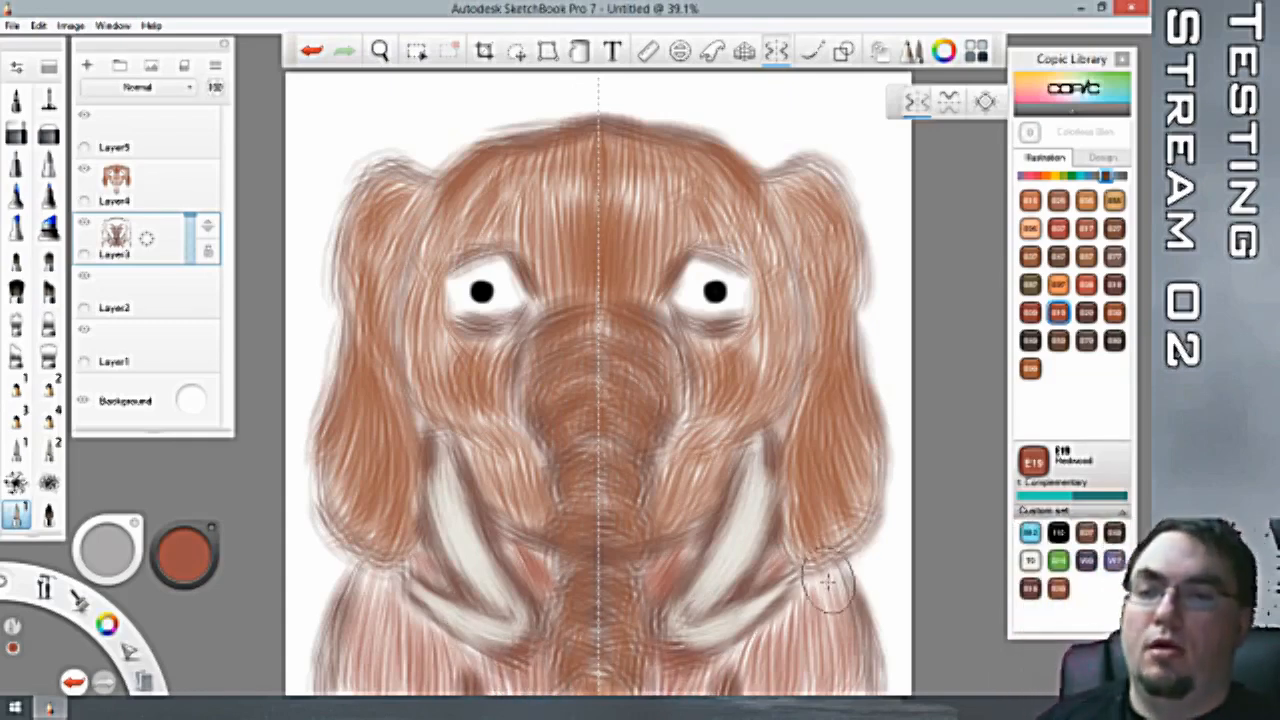
Deepen the mirrored shoulders and chest with a second pass of E19 Redwood strokes.
left_click_drag(810, 575, 836, 655)
left_click_drag(850, 580, 832, 690)
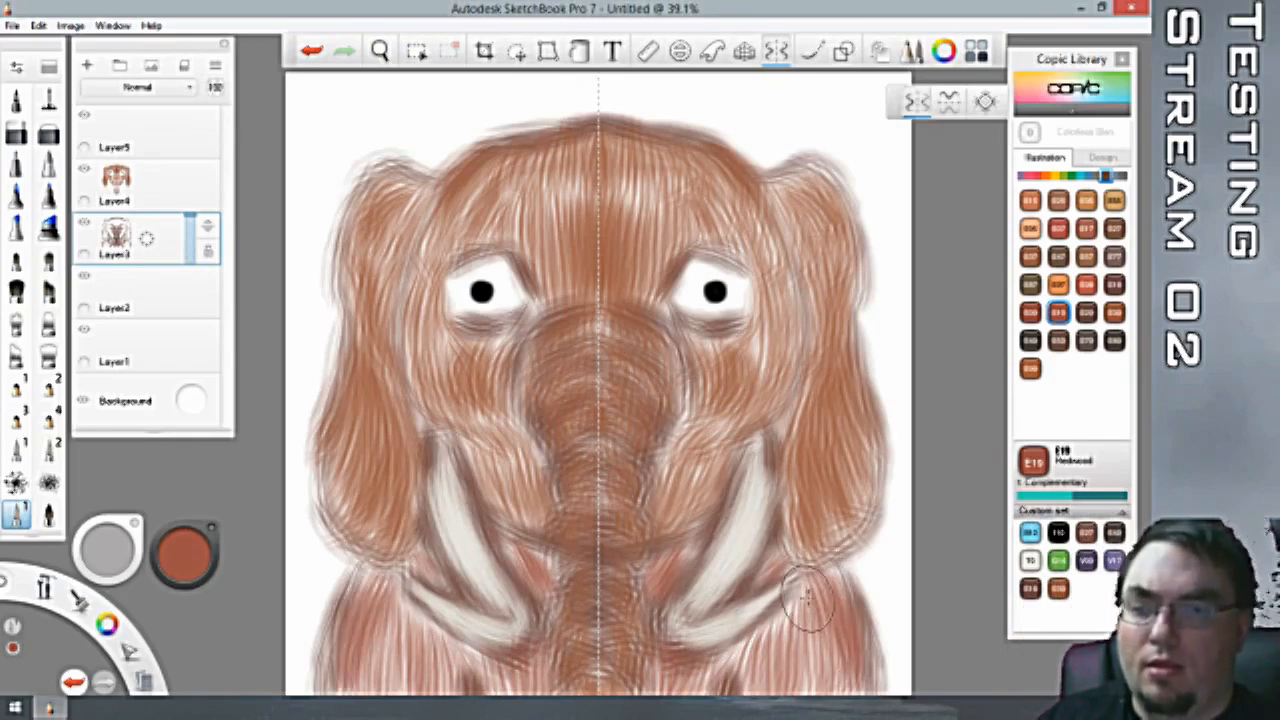
mouse_move(816, 592)
left_mouse_down()
mouse_move(776, 627)
mouse_move(786, 611)
mouse_move(778, 696)
left_mouse_up()
left_click_drag(774, 624, 750, 696)
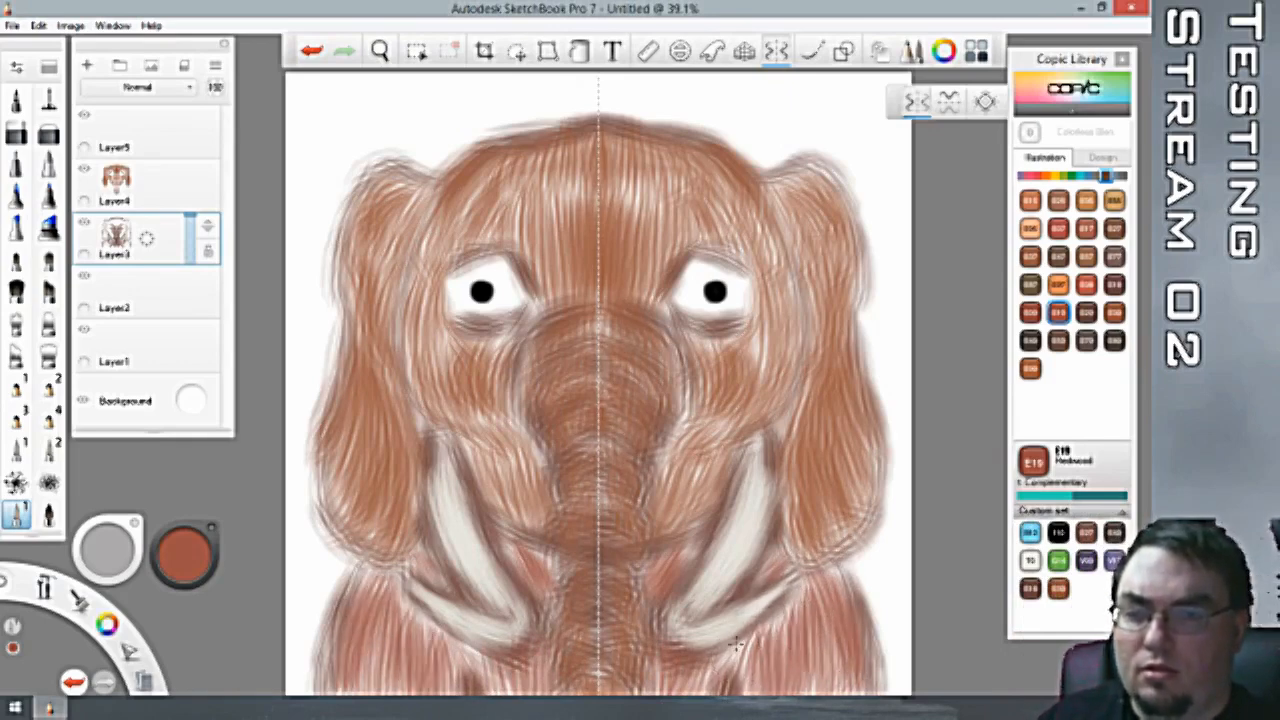
left_click_drag(748, 636, 738, 696)
mouse_move(716, 654)
left_mouse_down()
mouse_move(702, 696)
mouse_move(664, 694)
left_mouse_up()
left_click_drag(690, 674, 674, 696)
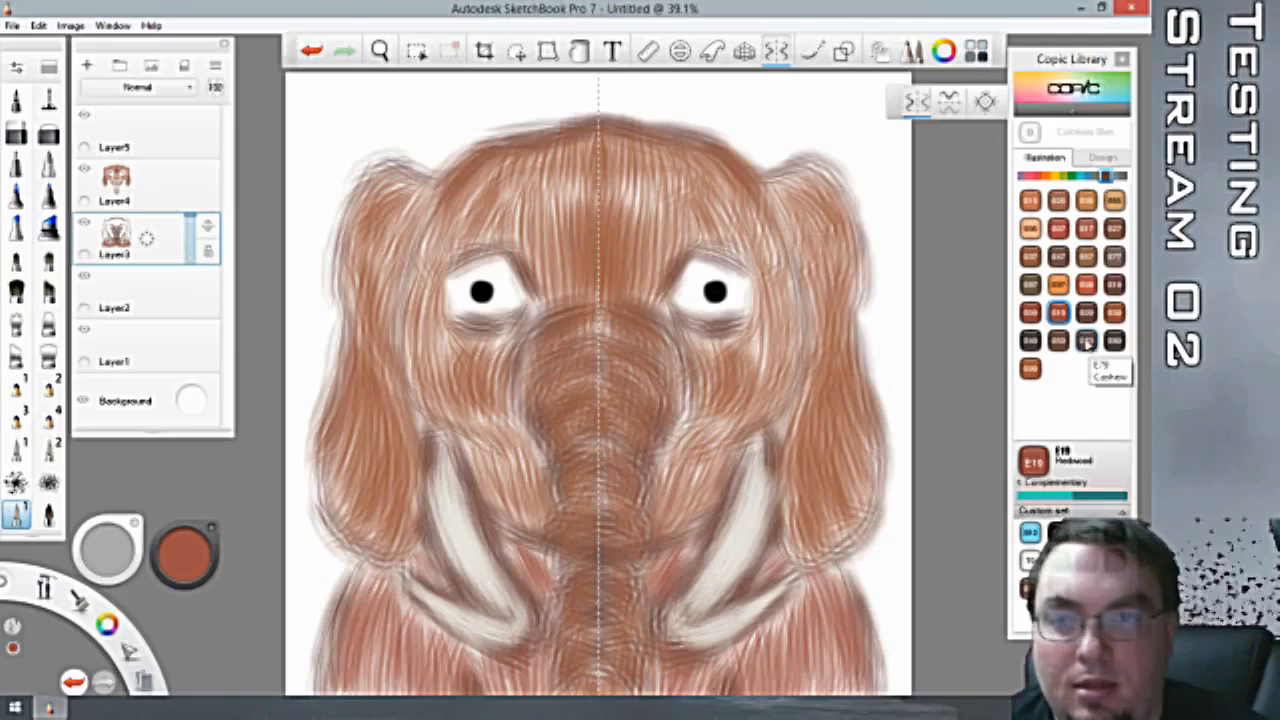
left_click(1088, 201)
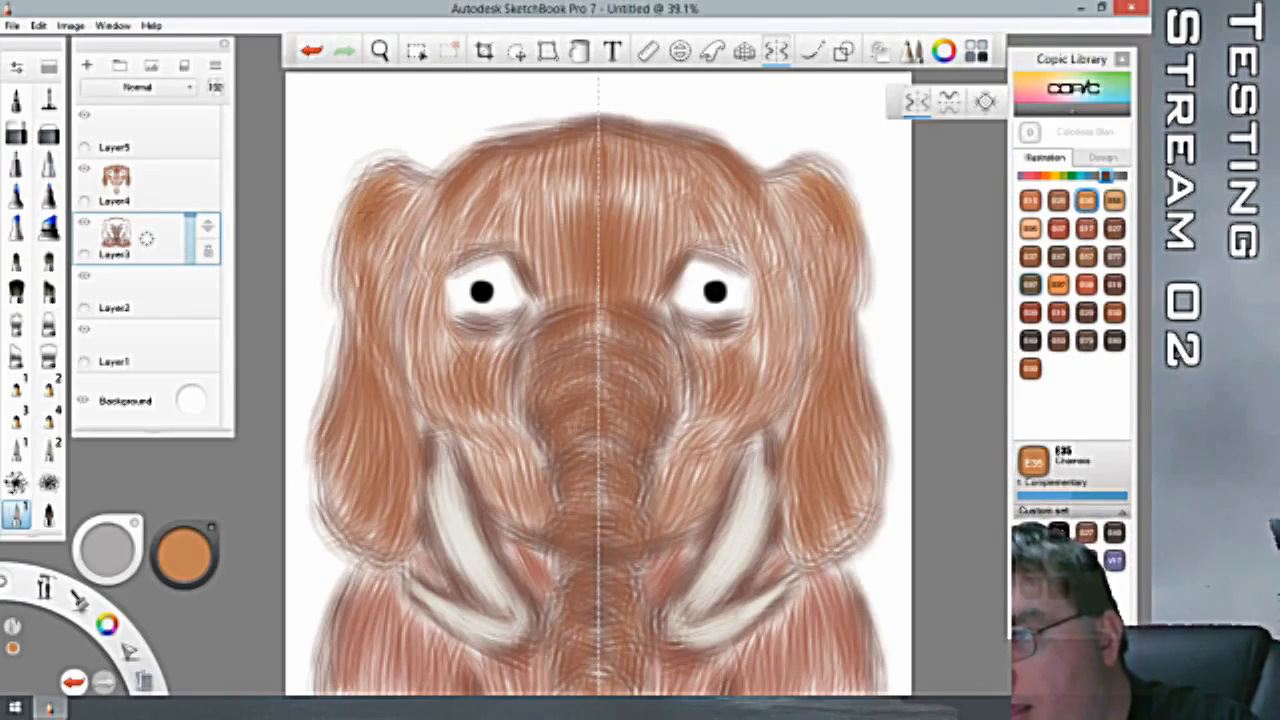
key("ctrl+z")
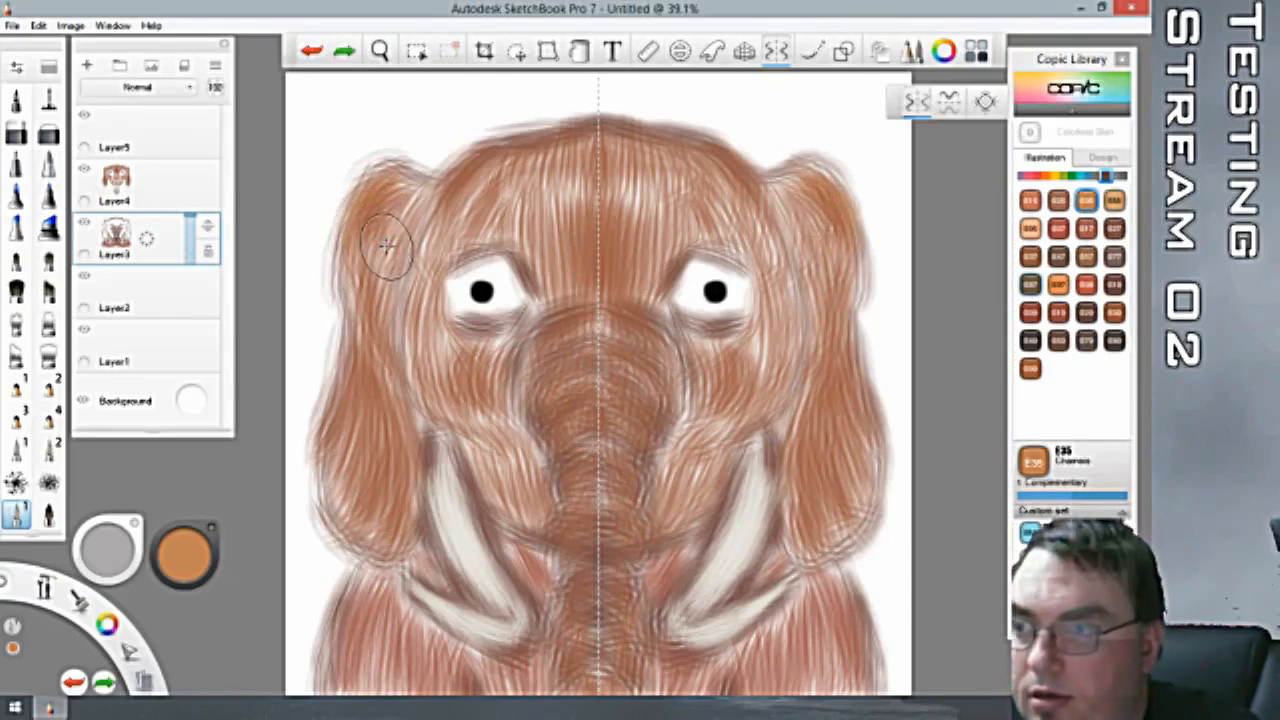
key("ctrl+z")
On Layer5, try and undo an E55 Light Camel stroke, and paint both ears with mirrored E35 Chamois strokes.
left_click(128, 152)
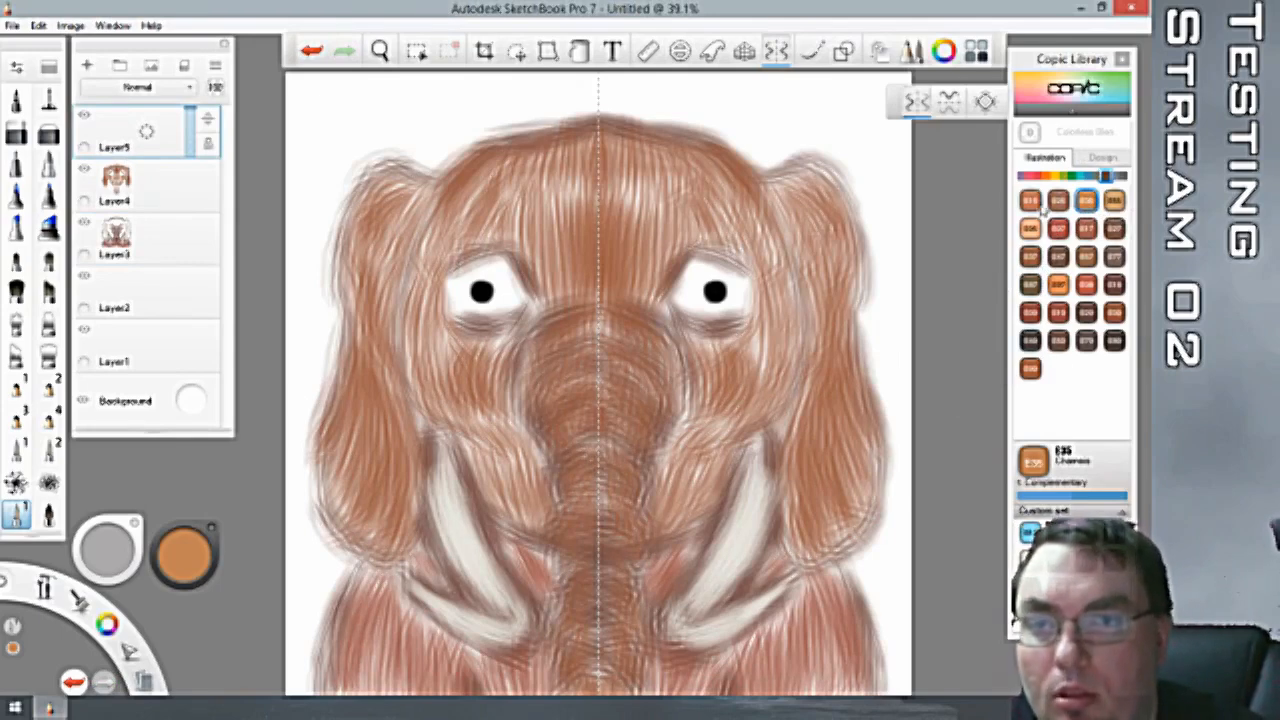
left_click(1114, 201)
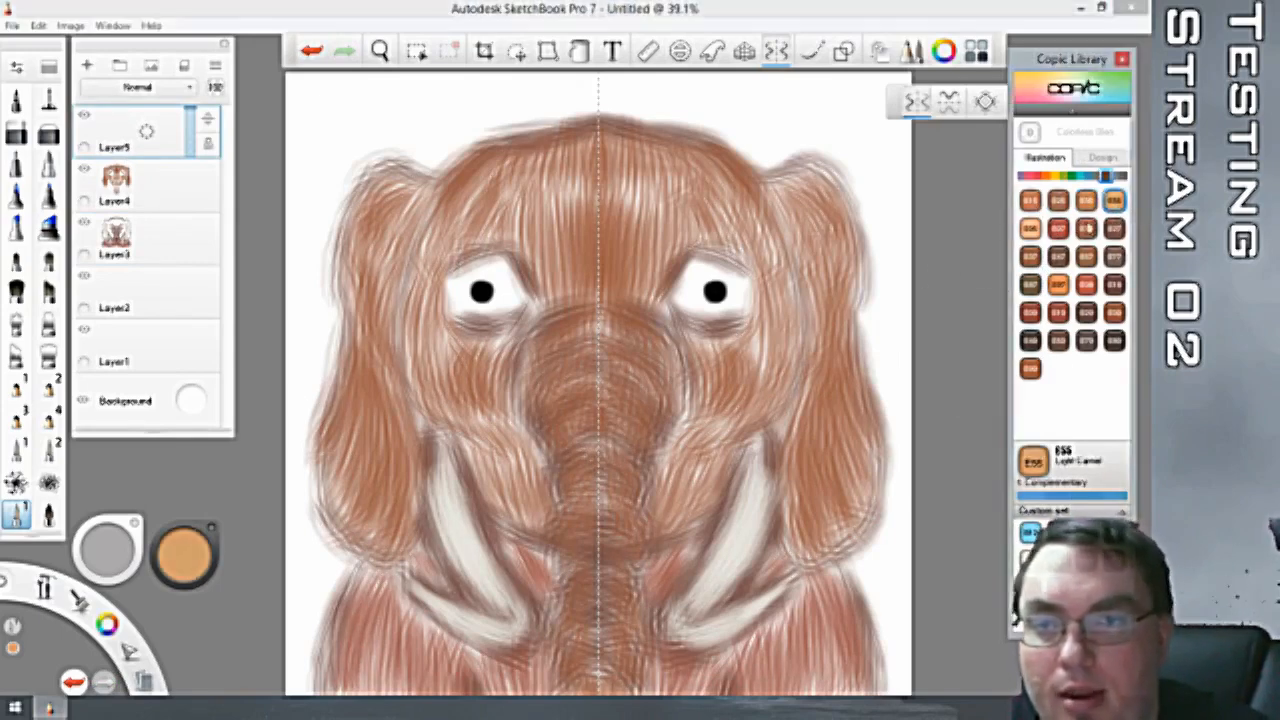
left_click_drag(390, 190, 395, 188)
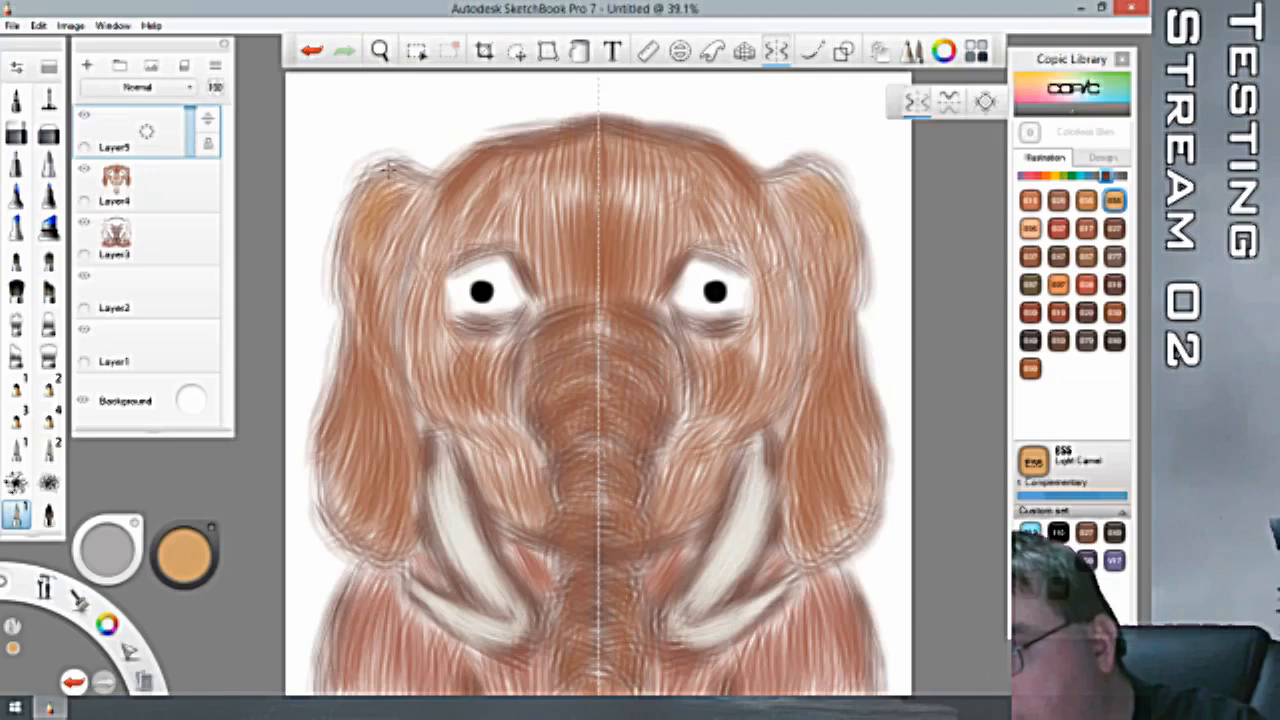
key("ctrl+z")
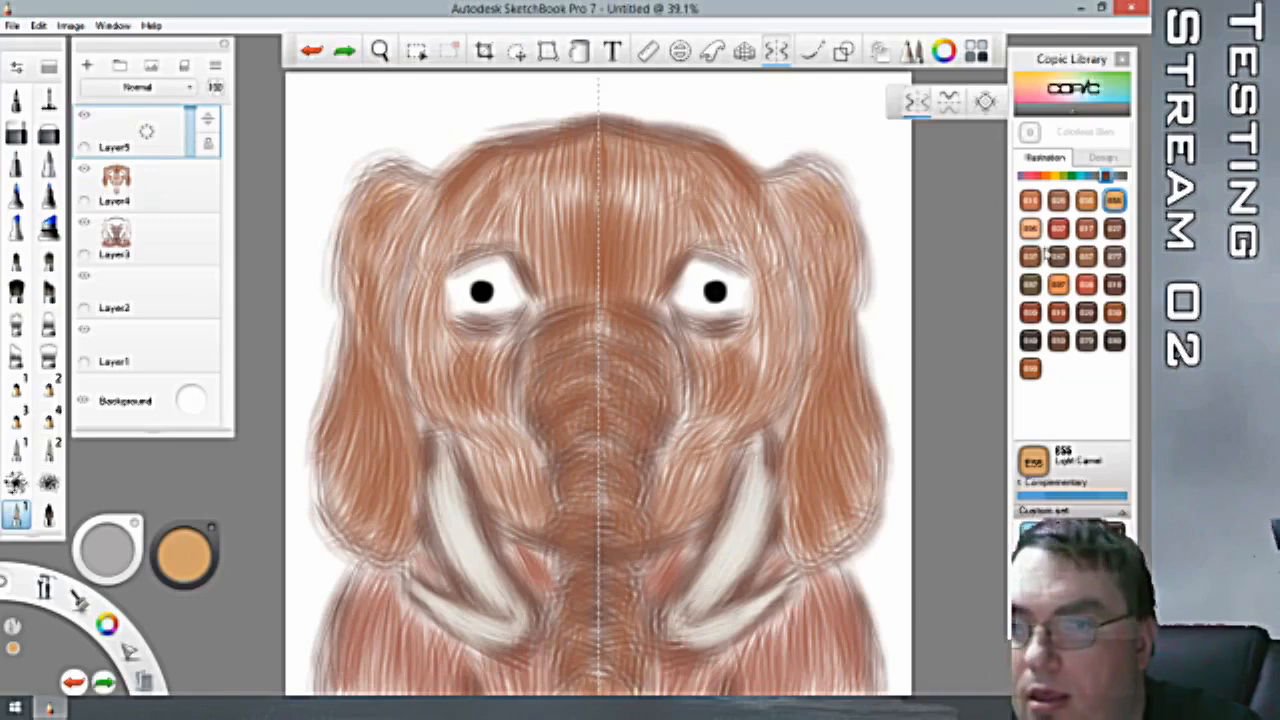
left_click(1086, 201)
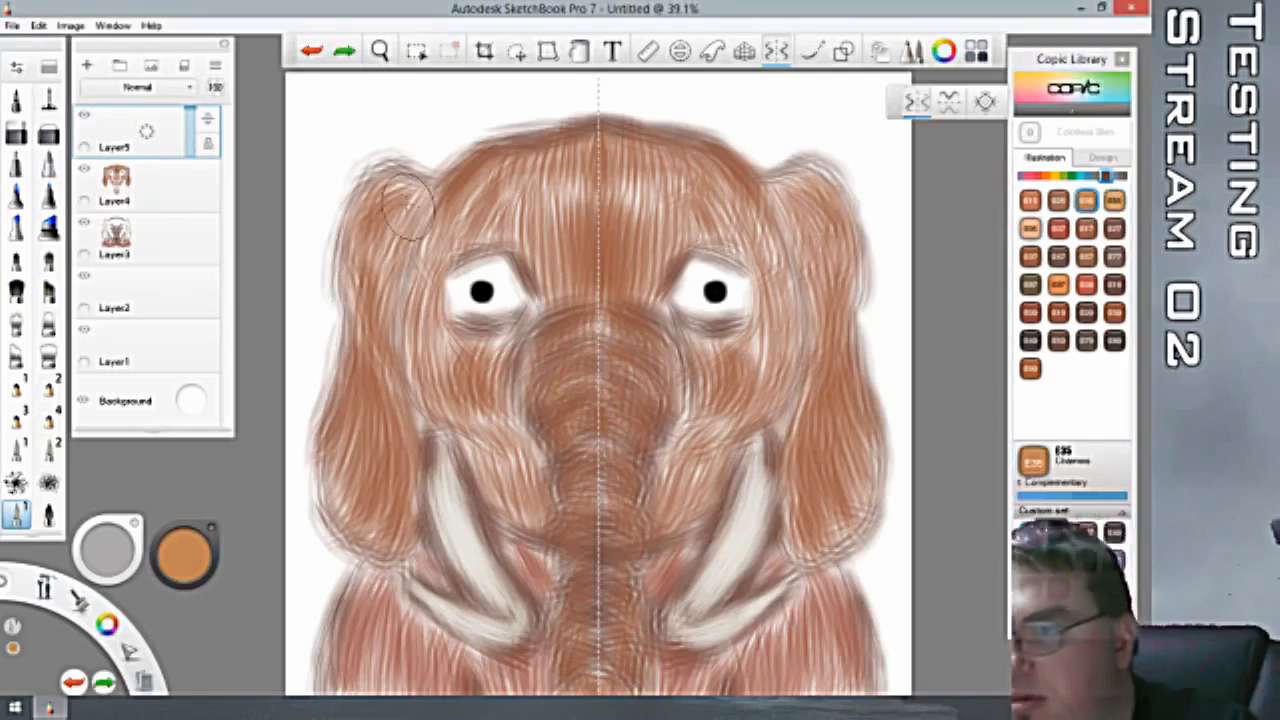
mouse_move(405, 175)
left_mouse_down()
mouse_move(357, 229)
mouse_move(323, 450)
mouse_move(340, 390)
mouse_move(362, 385)
mouse_move(333, 483)
mouse_move(360, 495)
mouse_move(390, 445)
mouse_move(400, 500)
mouse_move(378, 345)
mouse_move(395, 215)
mouse_move(338, 300)
left_mouse_up()
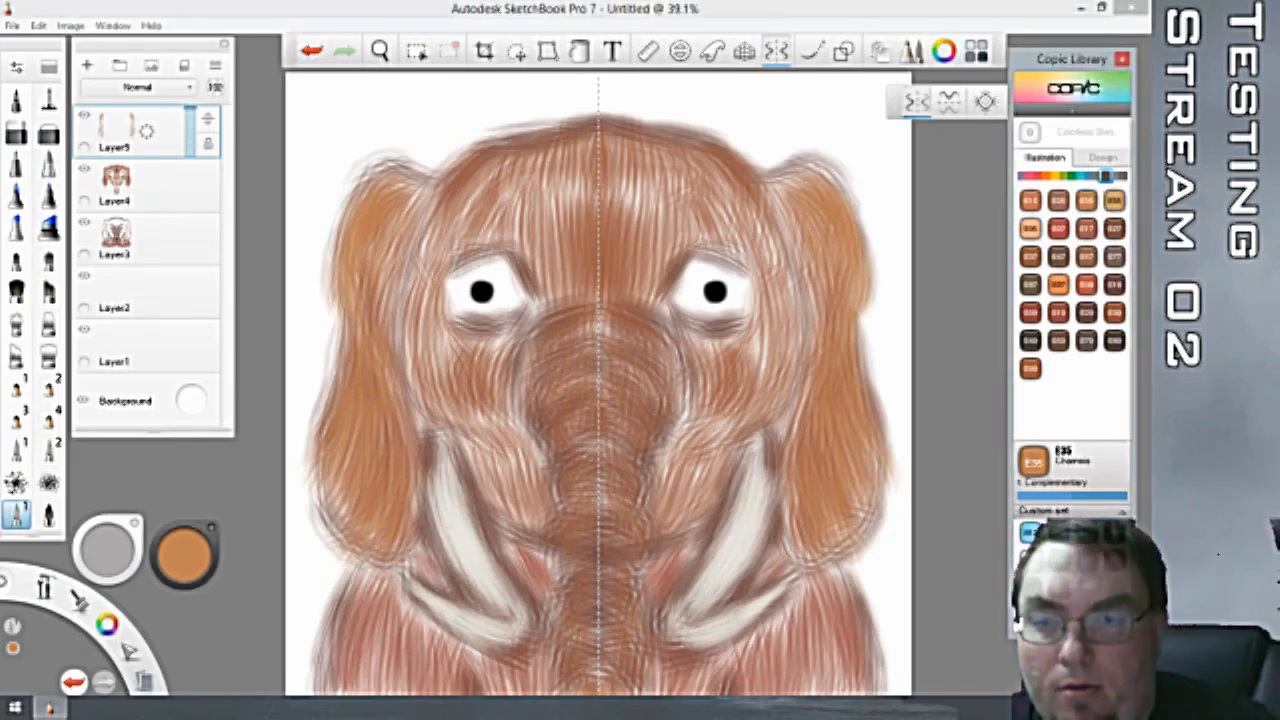
Shade the centre of both lower ears with mirrored E27 Africano strokes.
left_click(1115, 231)
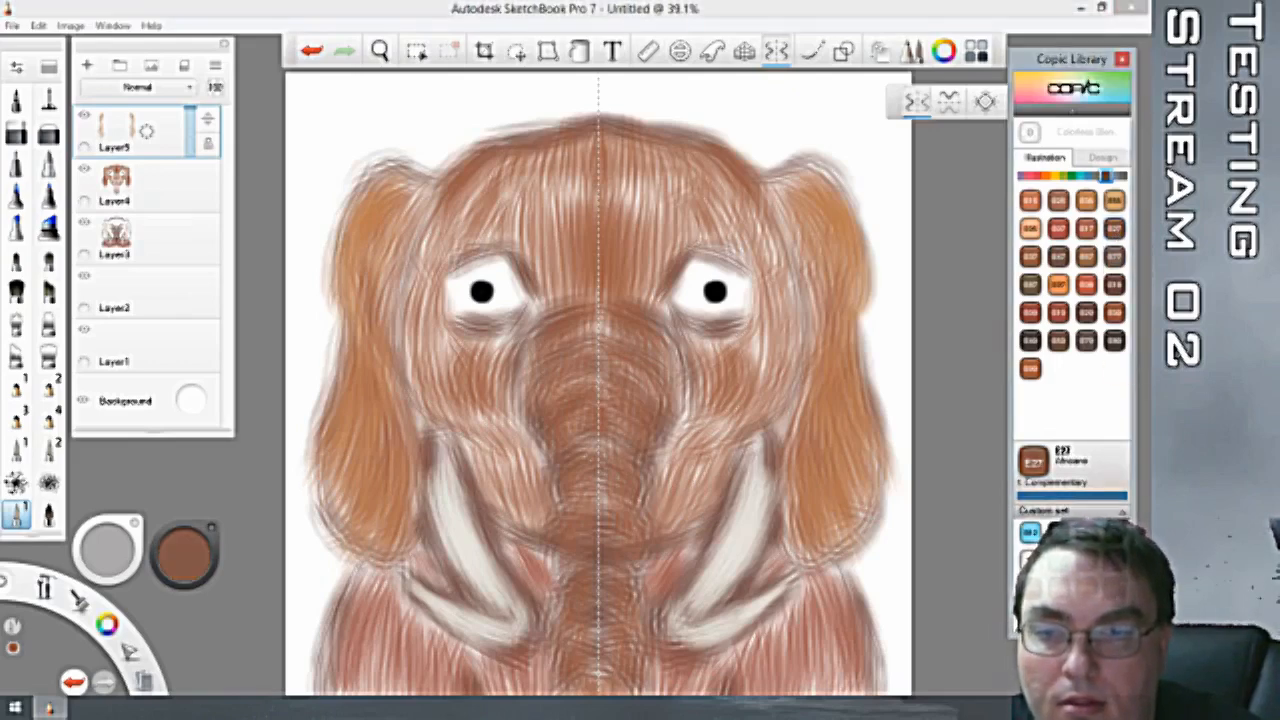
mouse_move(392, 384)
left_mouse_down()
mouse_move(377, 443)
mouse_move(386, 506)
left_mouse_up()
mouse_move(377, 432)
left_mouse_down()
mouse_move(373, 382)
mouse_move(371, 472)
left_mouse_up()
left_click_drag(371, 392, 362, 508)
left_click_drag(392, 425, 382, 525)
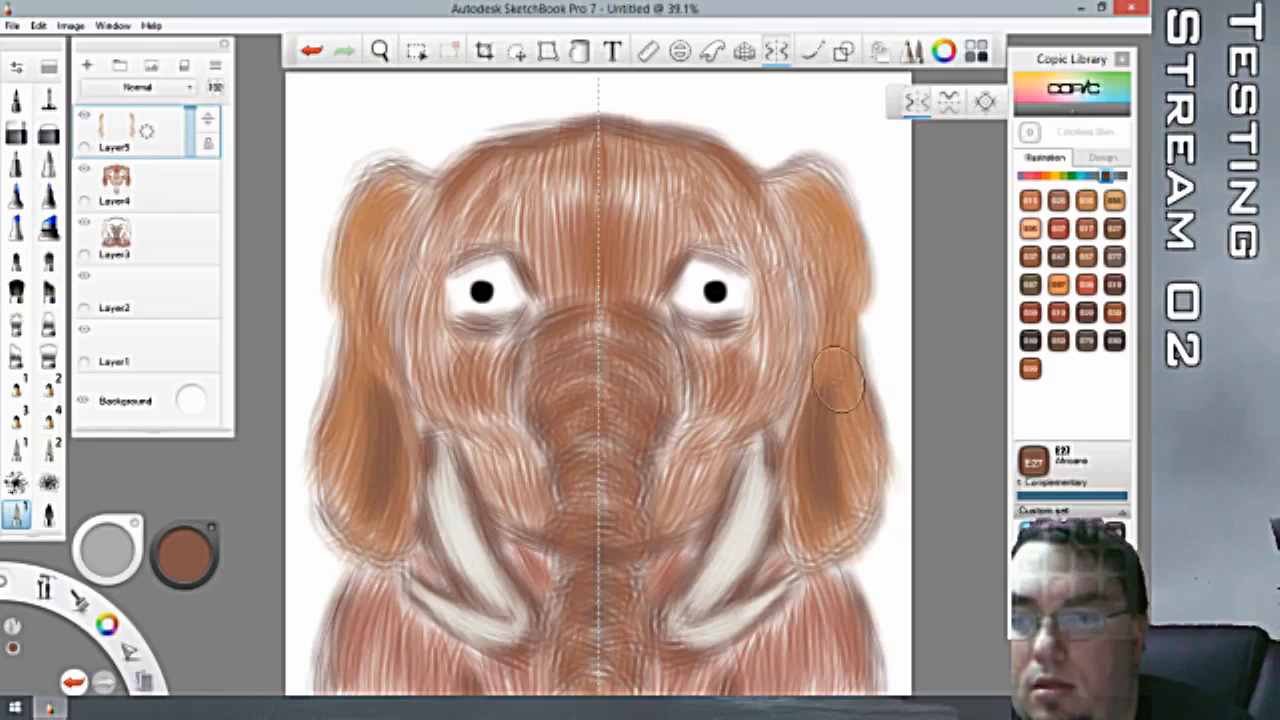
Turn off the vertical-axis symmetry and extend the E27 Africano shading over the lower and upper parts of the right ear only.
left_click(917, 105)
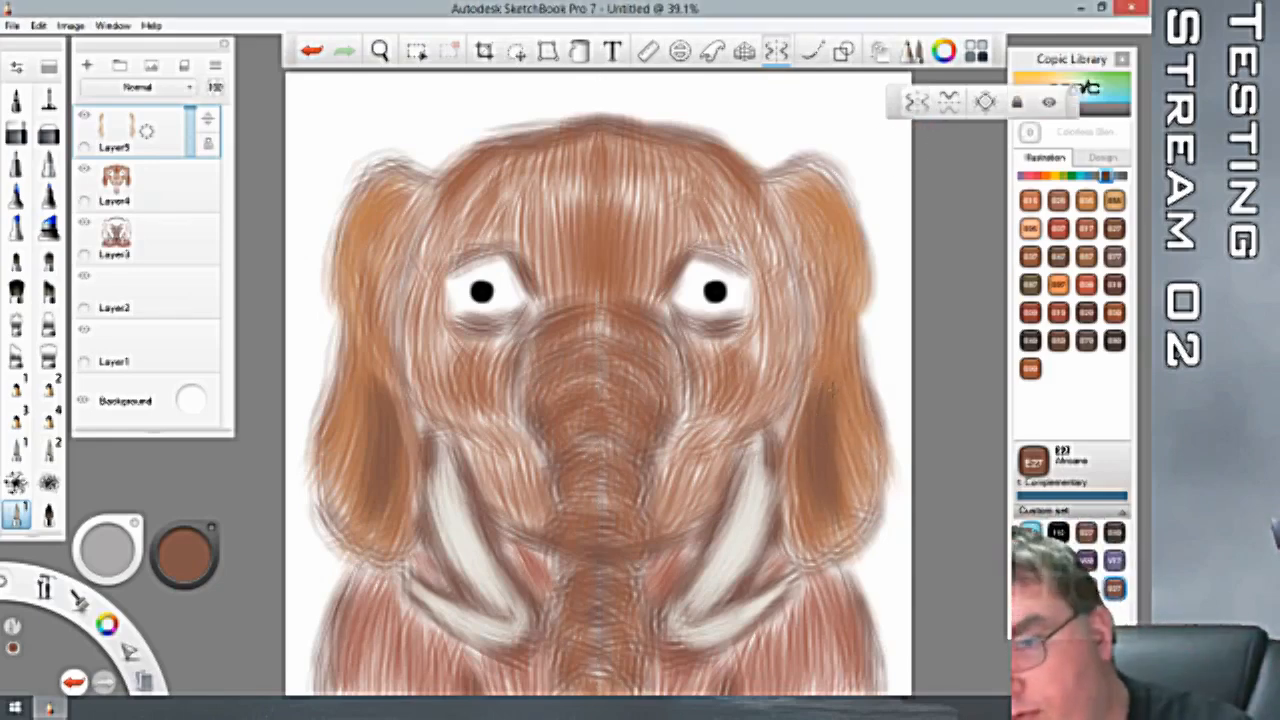
left_click_drag(840, 335, 858, 450)
left_click_drag(846, 374, 862, 450)
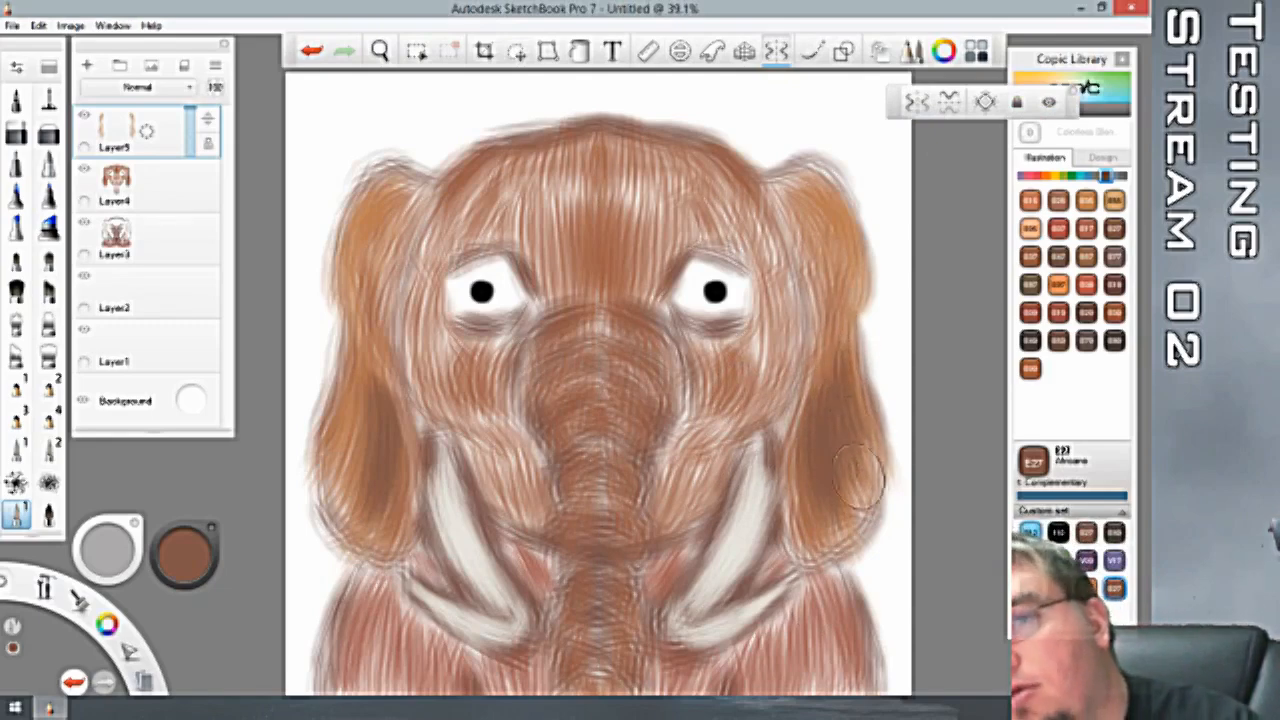
left_click_drag(803, 228, 832, 322)
left_click_drag(797, 190, 832, 278)
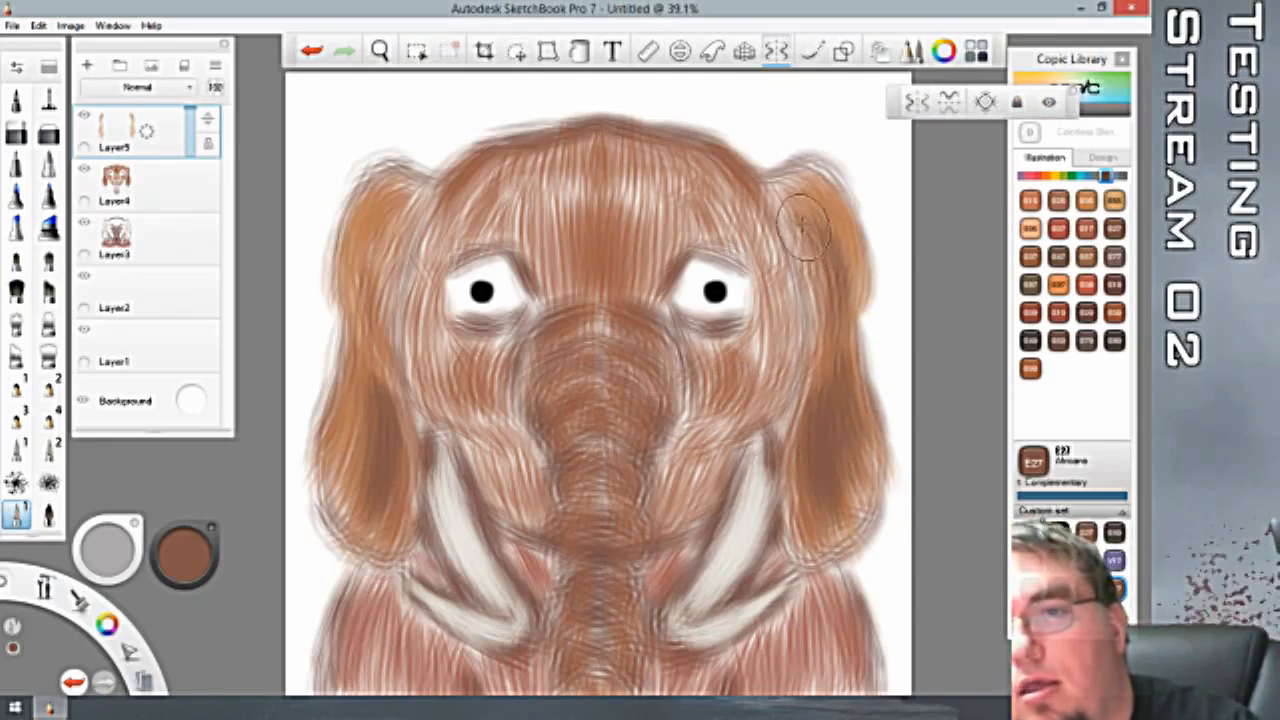
left_click_drag(803, 228, 848, 258)
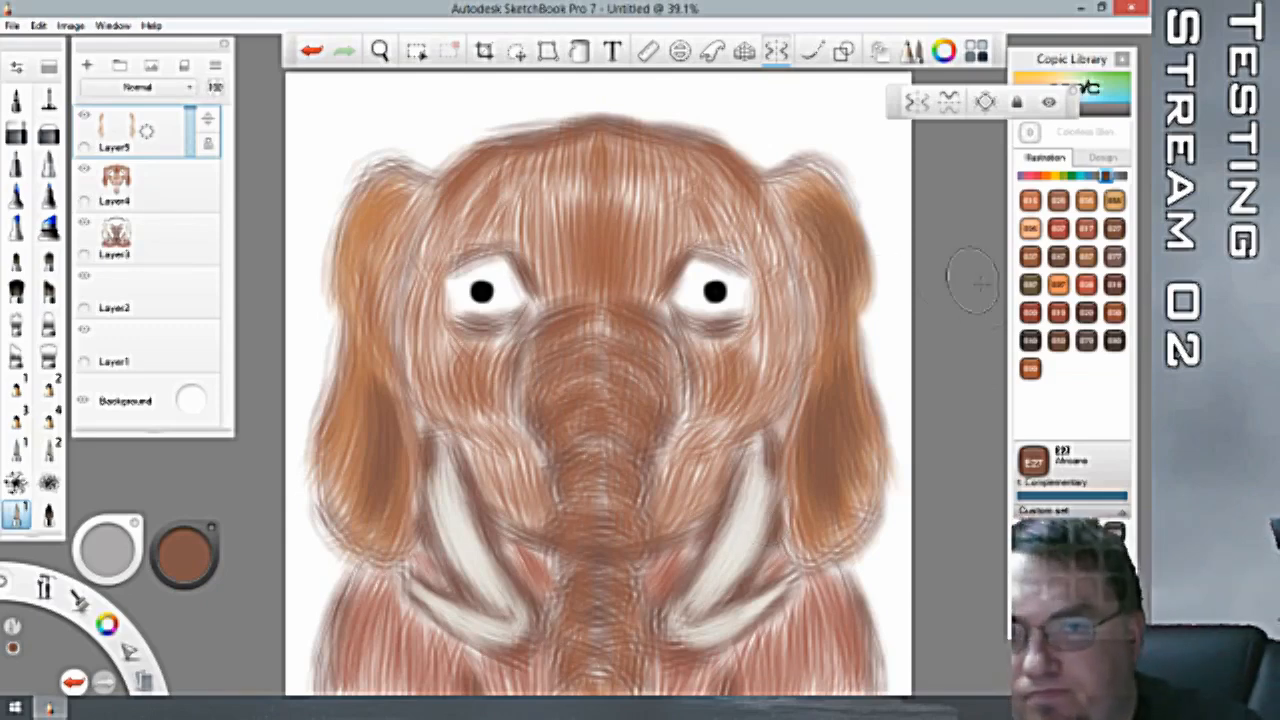
Add E35 Chamois to the upper left of the head and shade the left ear's inner edge with E27 Africano.
left_click(1087, 588)
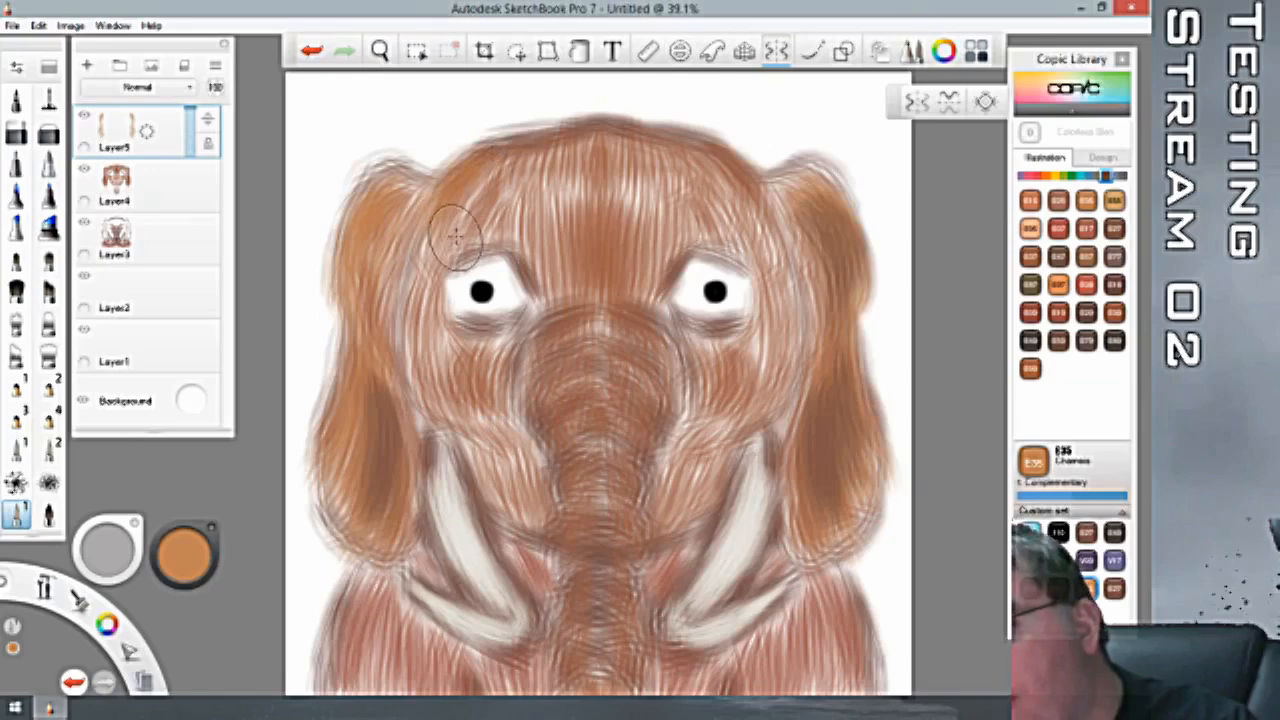
left_click(1115, 588)
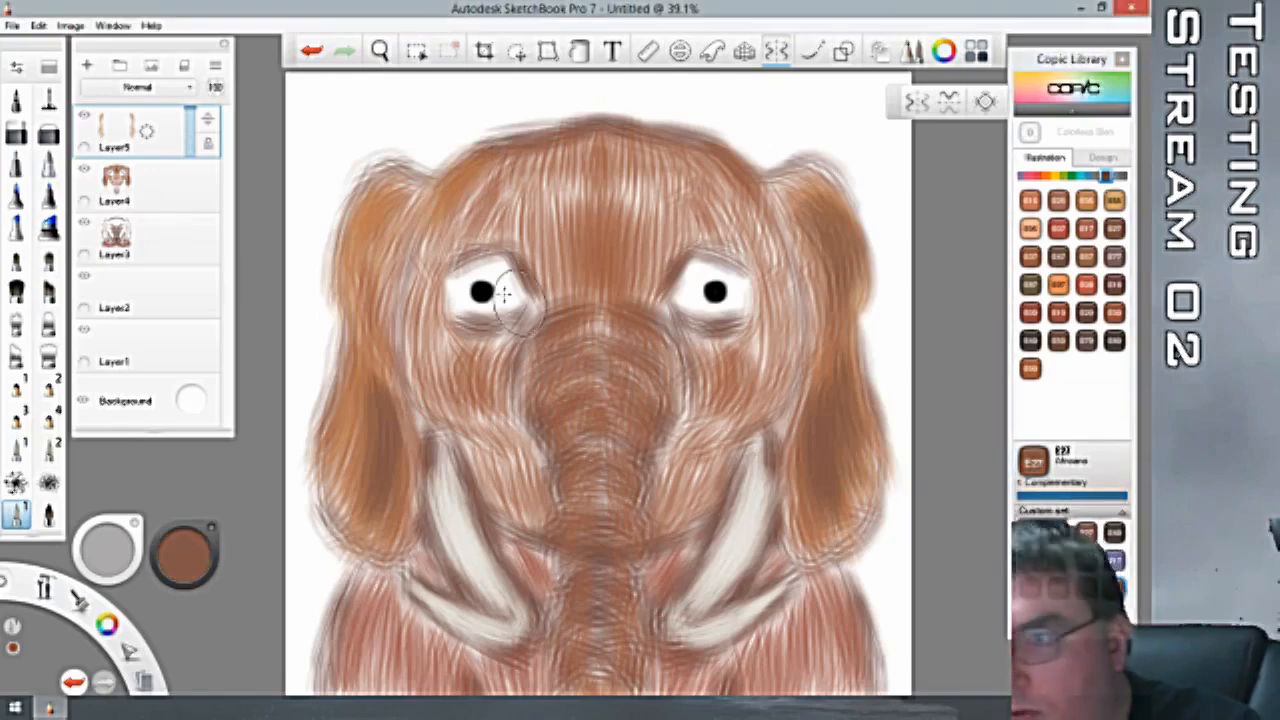
mouse_move(403, 248)
left_mouse_down()
mouse_move(392, 310)
mouse_move(420, 200)
mouse_move(390, 340)
left_mouse_up()
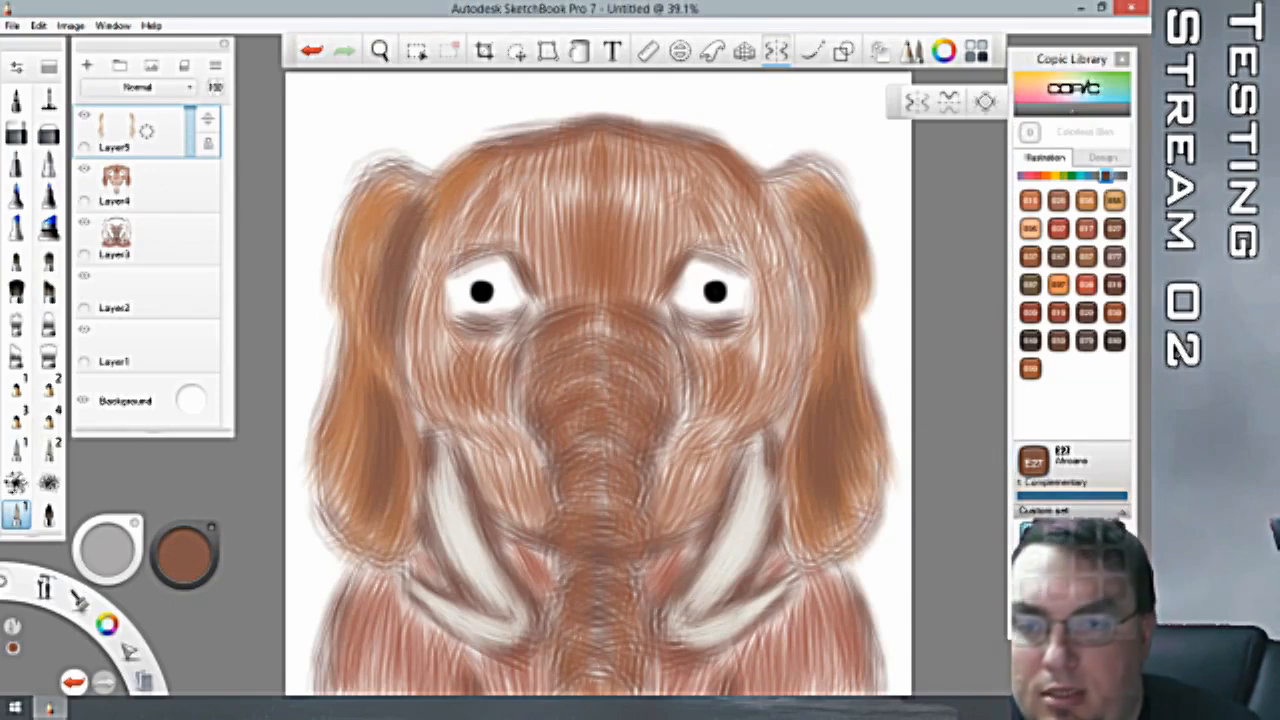
Paint the left half of the face and the full length of the trunk's left side with E35 Chamois.
left_click(1030, 532)
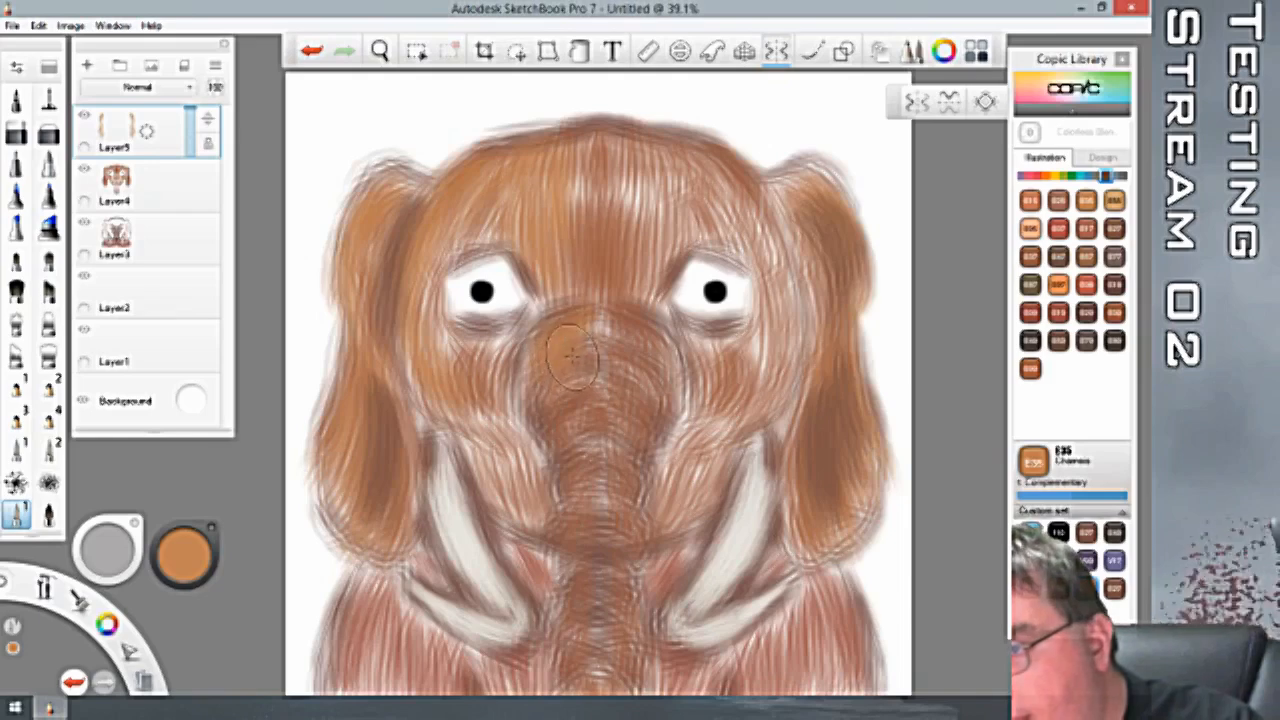
mouse_move(572, 355)
left_mouse_down()
mouse_move(547, 383)
mouse_move(580, 430)
left_mouse_up()
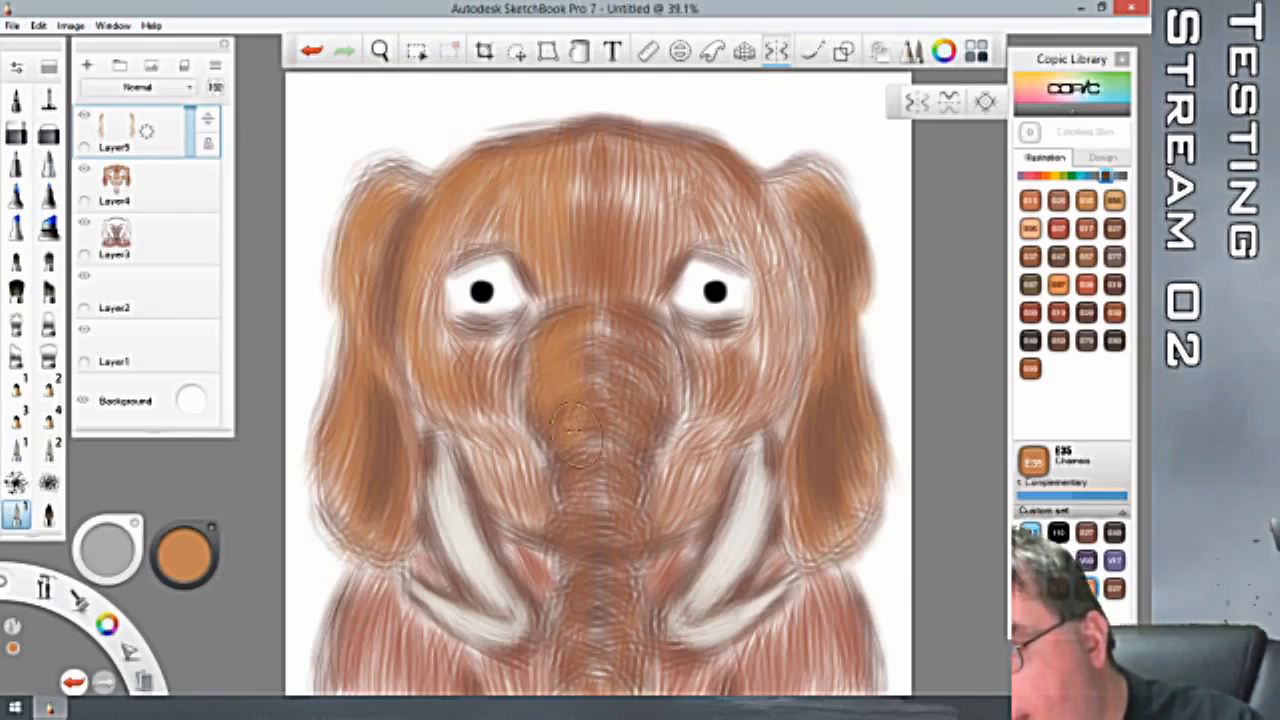
mouse_move(565, 545)
left_mouse_down()
mouse_move(585, 522)
mouse_move(570, 548)
mouse_move(577, 617)
mouse_move(593, 577)
mouse_move(576, 564)
mouse_move(572, 624)
mouse_move(595, 592)
mouse_move(622, 634)
mouse_move(608, 572)
mouse_move(572, 677)
mouse_move(572, 619)
mouse_move(588, 645)
left_mouse_up()
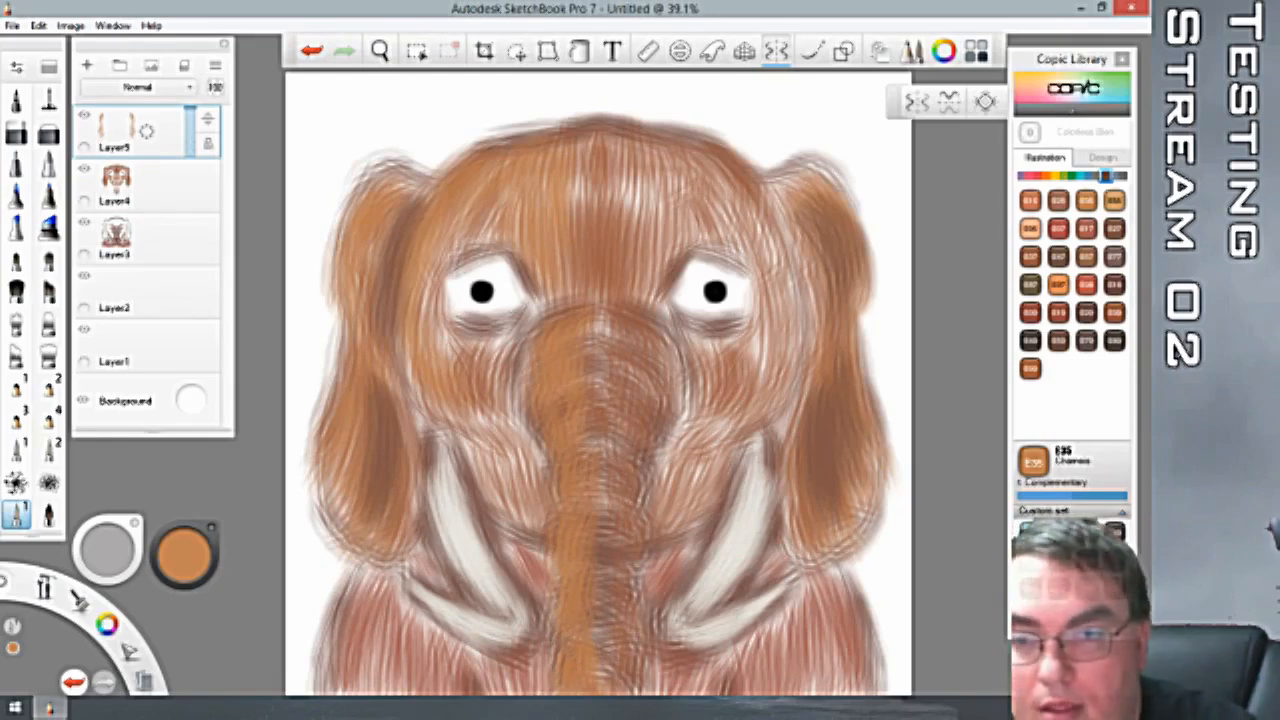
Shade the cheeks between trunk and tusks and the gap beside the trunk with E27 Africano strokes.
left_click(1115, 588)
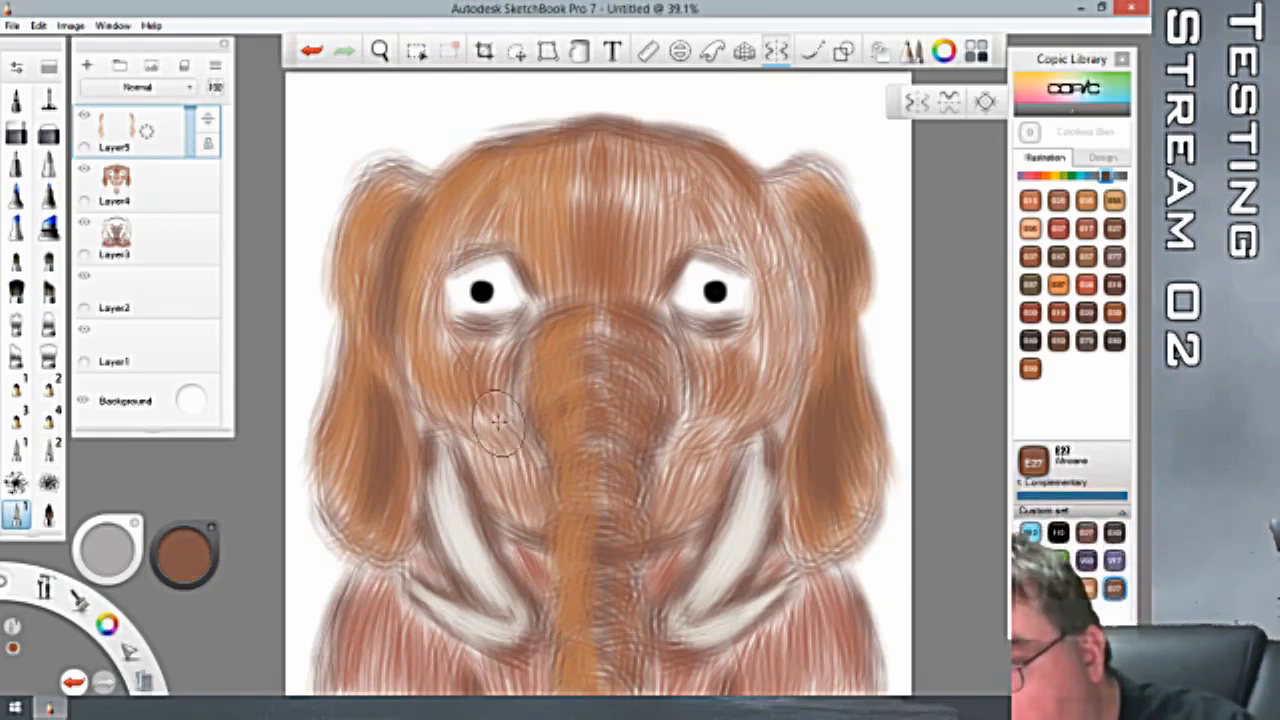
mouse_move(498, 422)
left_mouse_down()
mouse_move(520, 504)
mouse_move(492, 448)
left_mouse_up()
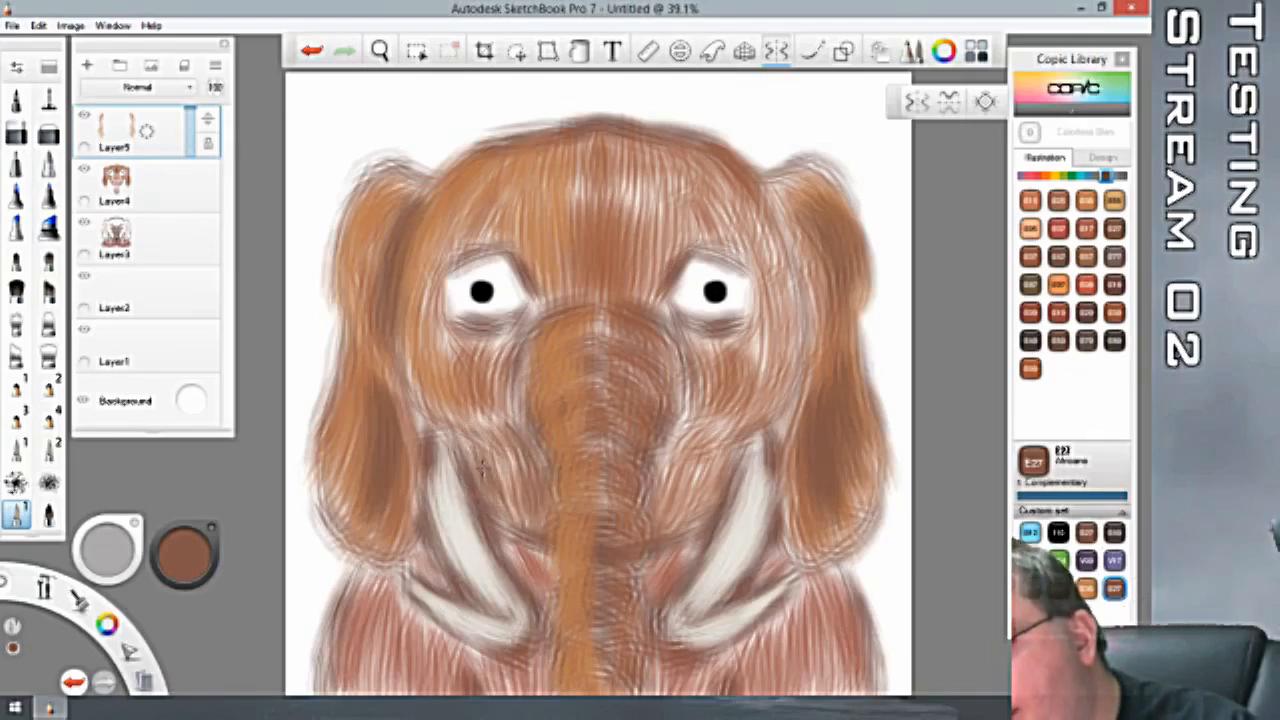
left_click_drag(519, 532, 547, 598)
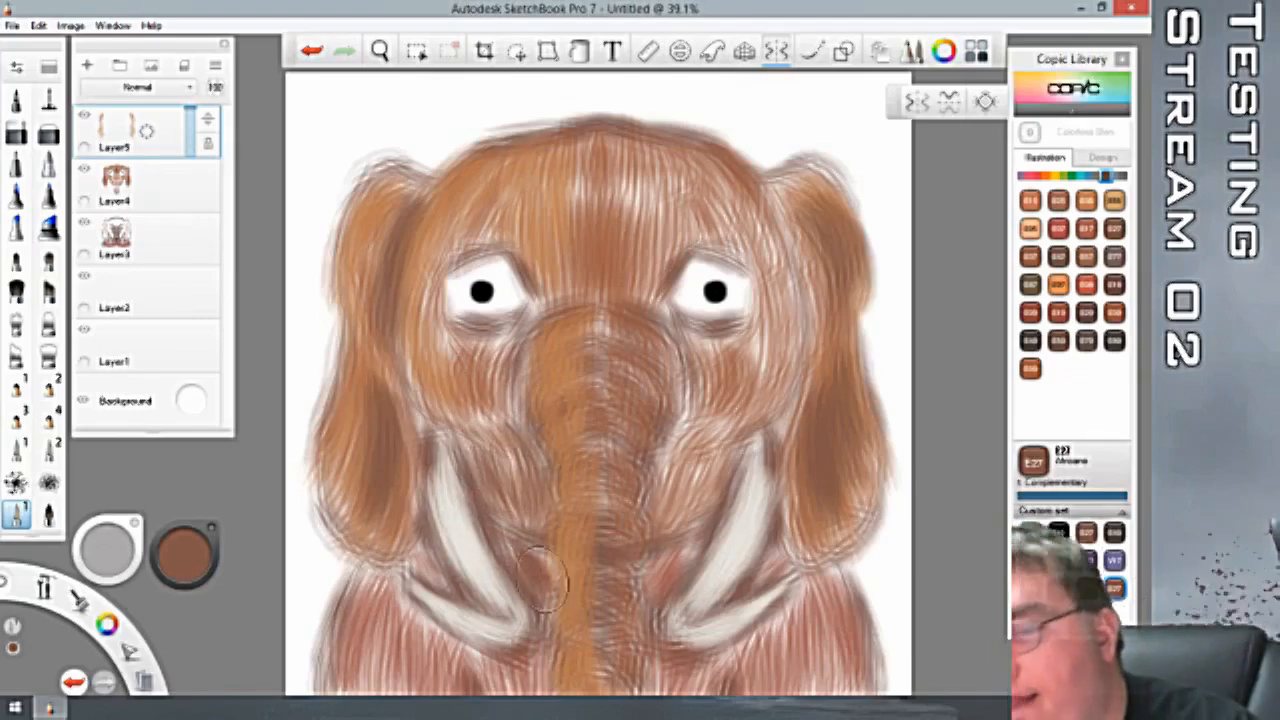
left_click_drag(484, 440, 488, 478)
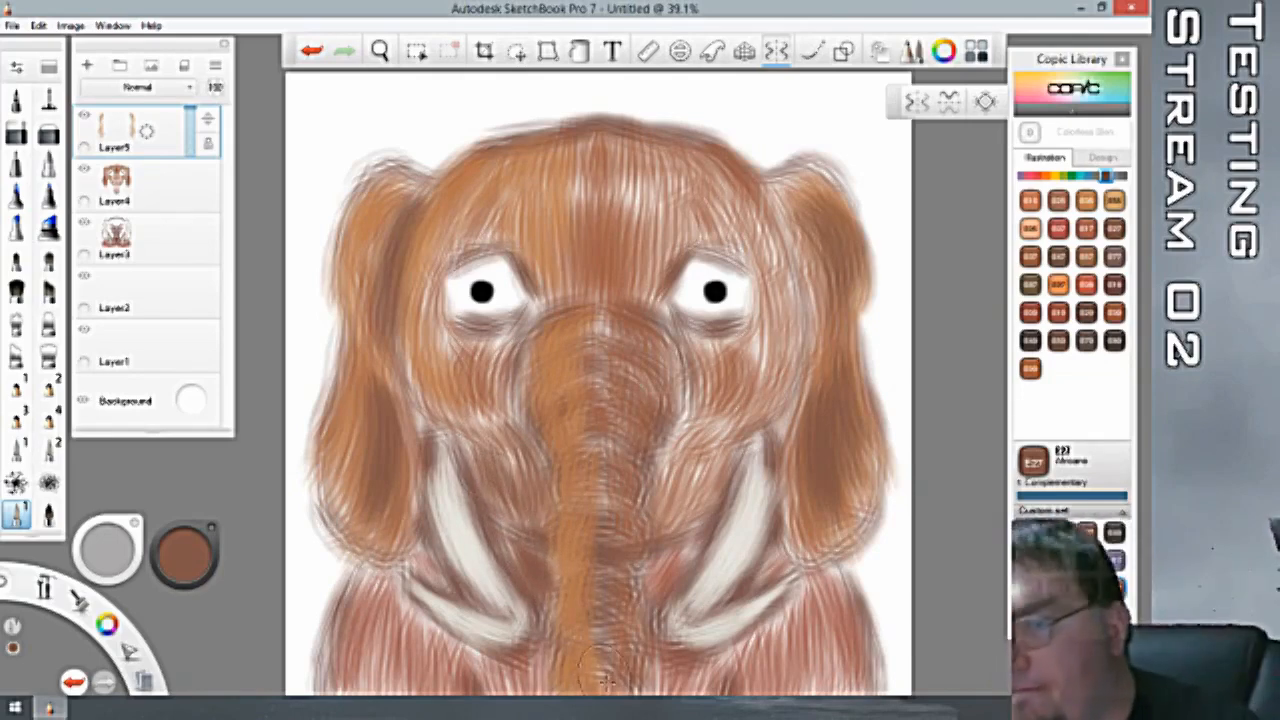
mouse_move(684, 424)
left_mouse_down()
mouse_move(664, 462)
mouse_move(676, 518)
left_mouse_up()
left_click_drag(710, 440, 694, 540)
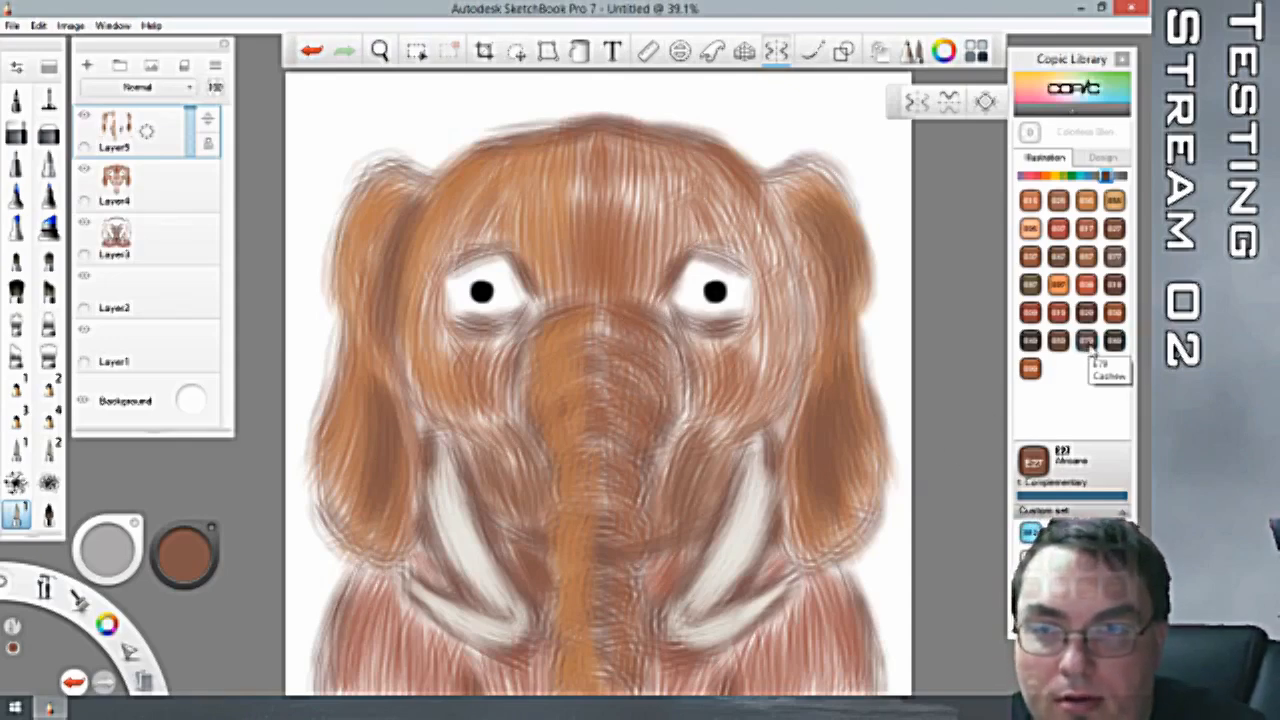
Deepen the shadow down the trunk's right side and over the right shoulder with E59 Walnut strokes.
left_click(1059, 342)
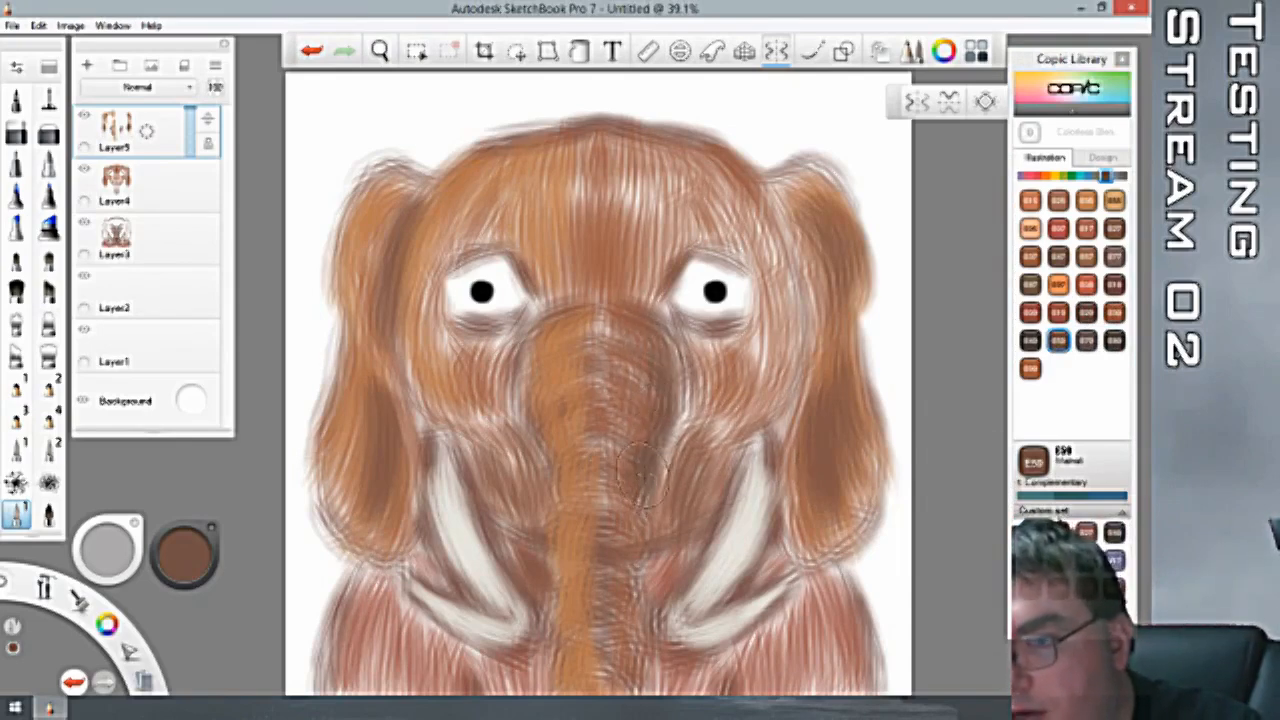
mouse_move(642, 475)
left_mouse_down()
mouse_move(638, 645)
mouse_move(640, 612)
left_mouse_up()
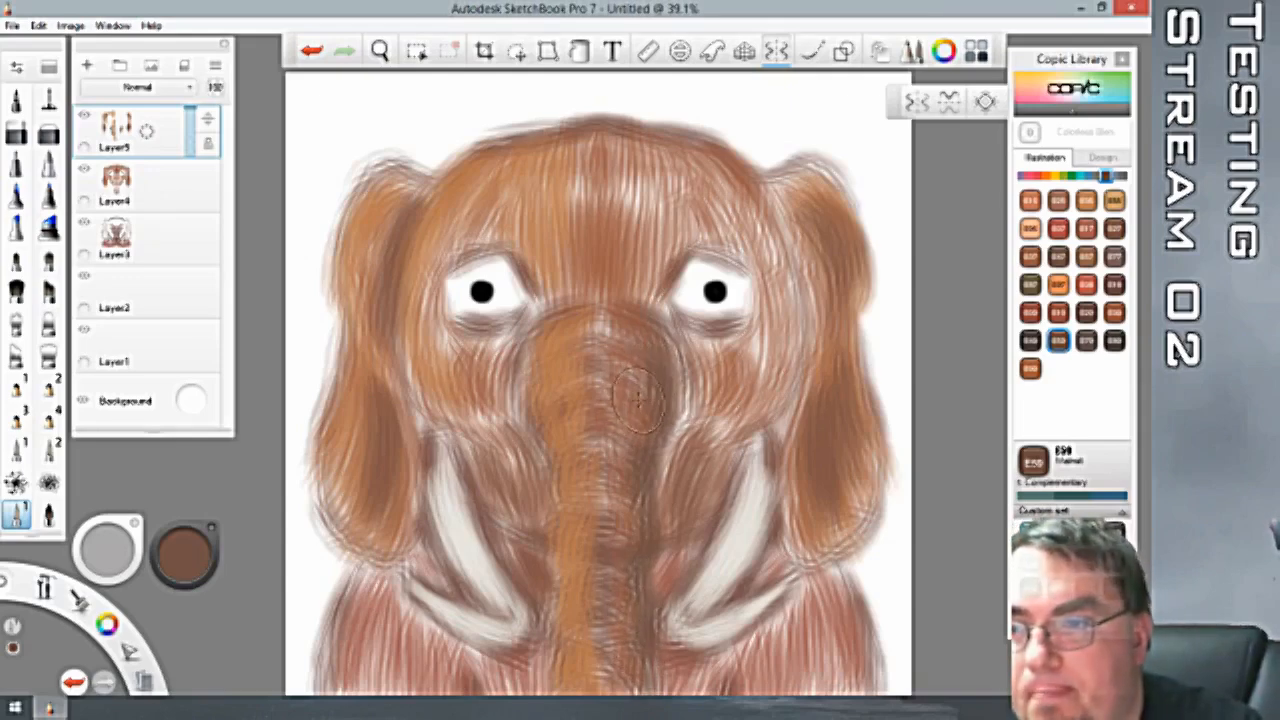
mouse_move(638, 400)
left_mouse_down()
mouse_move(630, 382)
mouse_move(618, 465)
mouse_move(634, 540)
left_mouse_up()
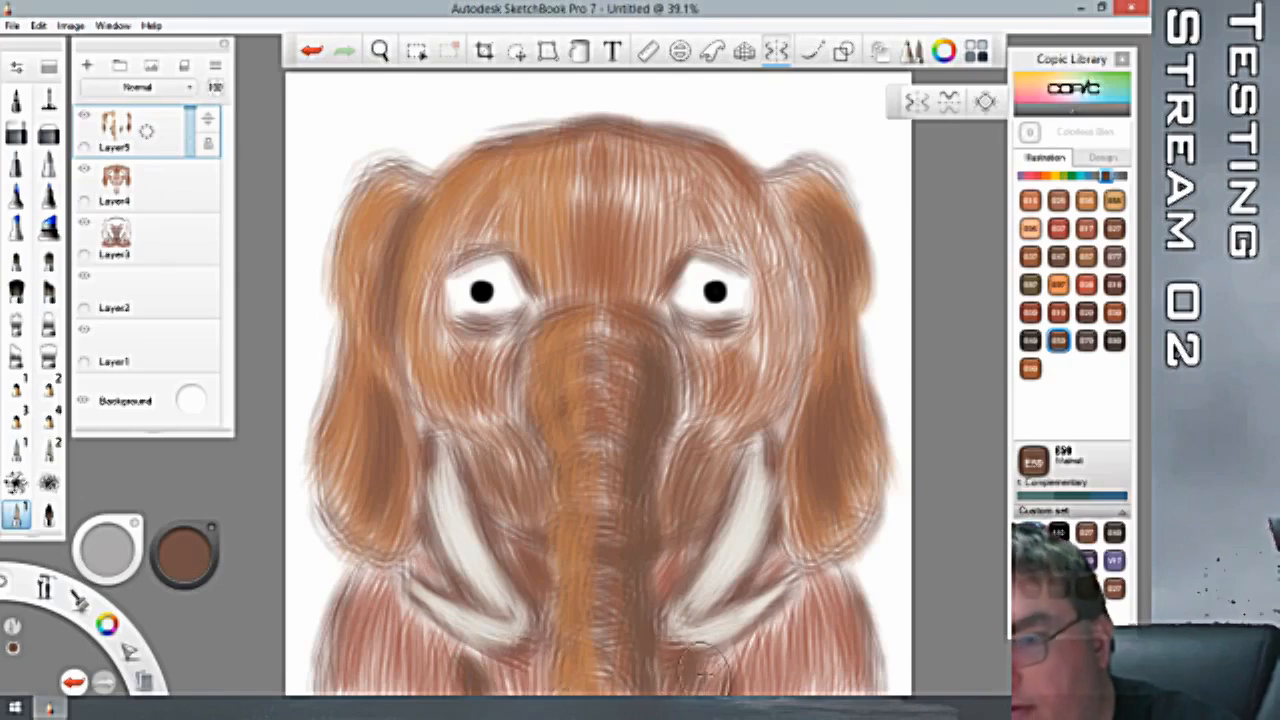
mouse_move(713, 663)
left_mouse_down()
mouse_move(770, 655)
mouse_move(812, 687)
mouse_move(828, 645)
mouse_move(860, 660)
left_mouse_up()
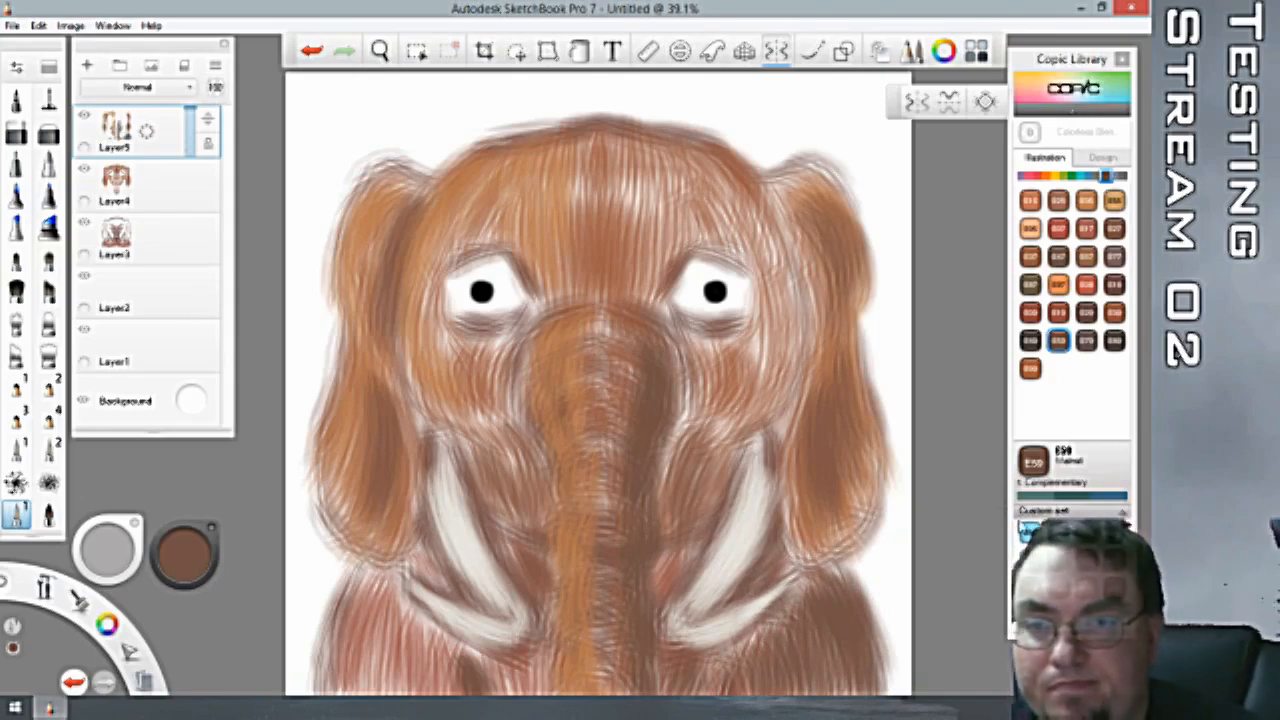
Darken the lower and upper inner areas of the right ear with E59 Walnut.
left_click(1058, 457)
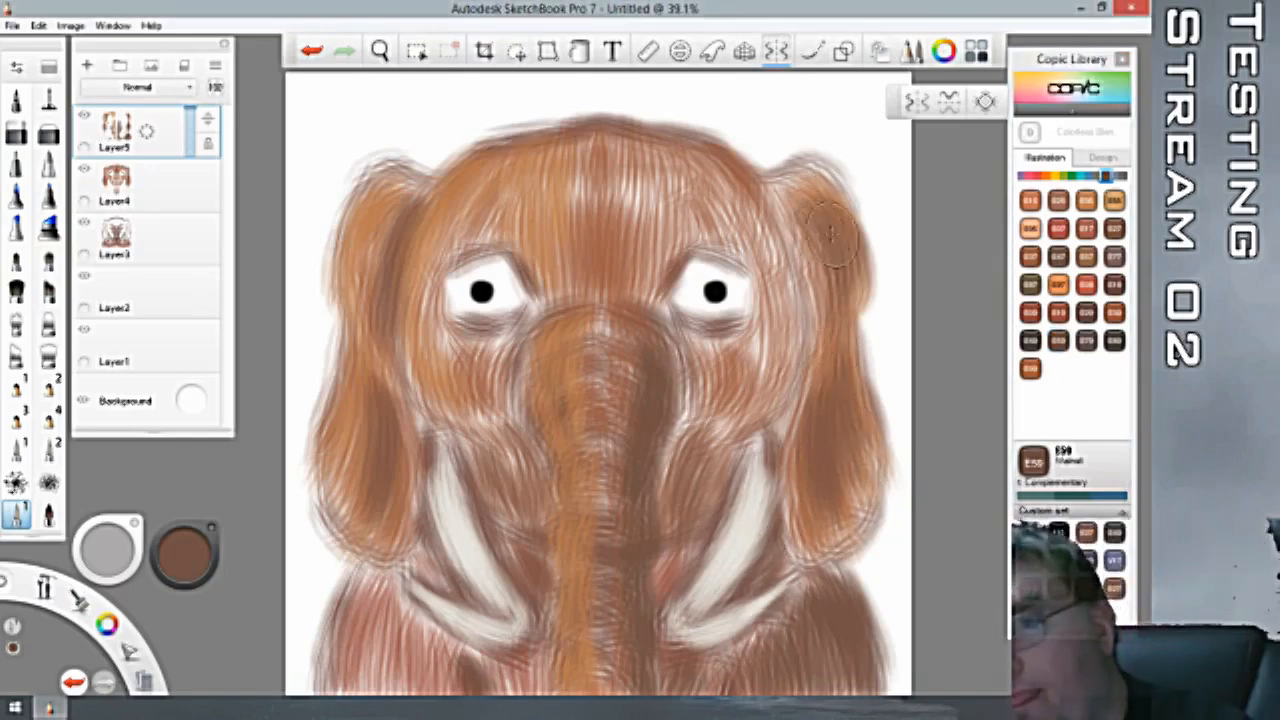
left_click_drag(839, 360, 836, 470)
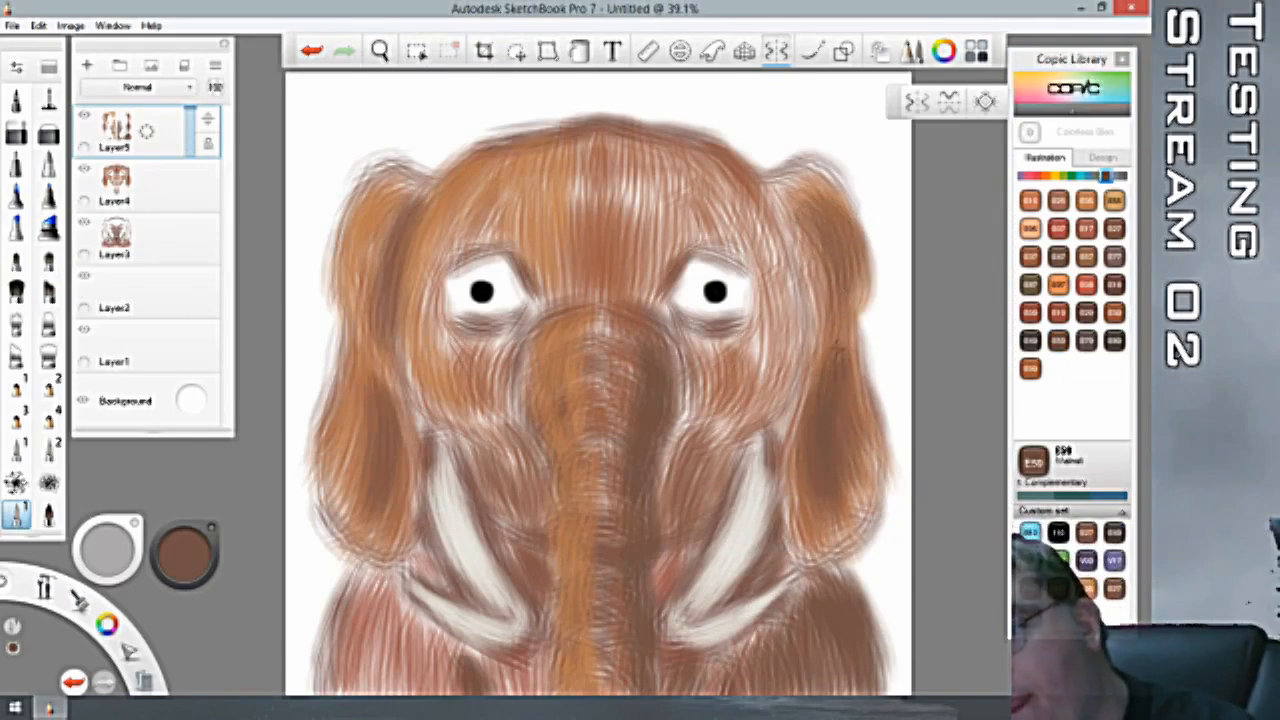
mouse_move(839, 392)
left_mouse_down()
mouse_move(831, 512)
mouse_move(846, 470)
left_mouse_up()
mouse_move(818, 229)
left_mouse_down()
mouse_move(828, 307)
mouse_move(836, 259)
mouse_move(832, 362)
left_mouse_up()
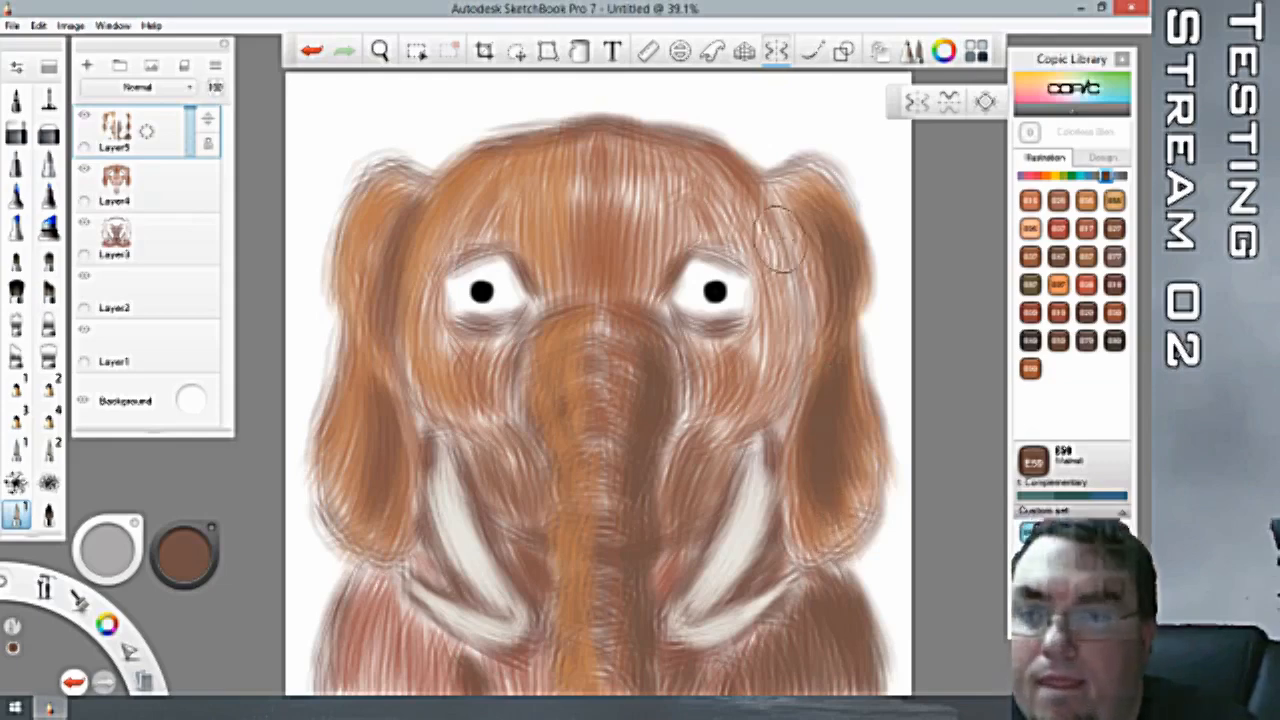
Shade the face's right edge, the cheek above the right tusk and a small patch on the left cheek with E59 Walnut.
mouse_move(784, 246)
left_mouse_down()
mouse_move(775, 361)
mouse_move(749, 422)
mouse_move(774, 394)
mouse_move(698, 508)
left_mouse_up()
mouse_move(738, 430)
left_mouse_down()
mouse_move(702, 500)
mouse_move(710, 482)
left_mouse_up()
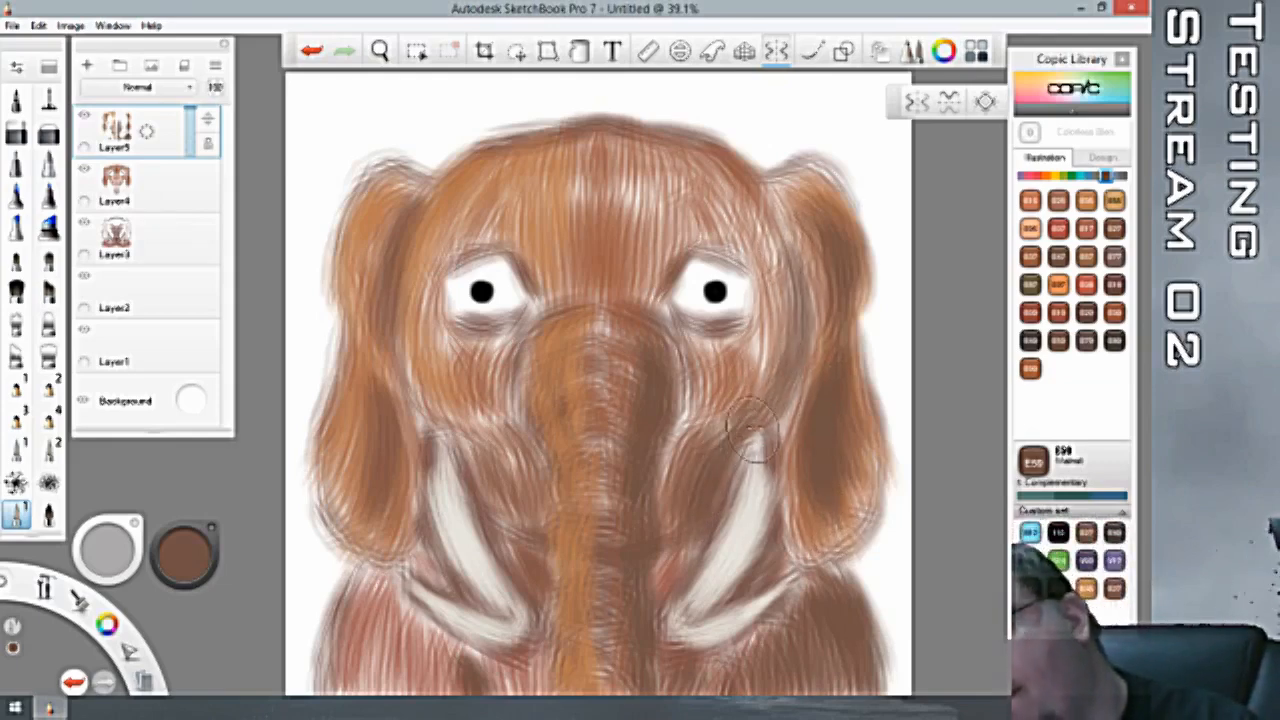
left_click_drag(708, 420, 683, 468)
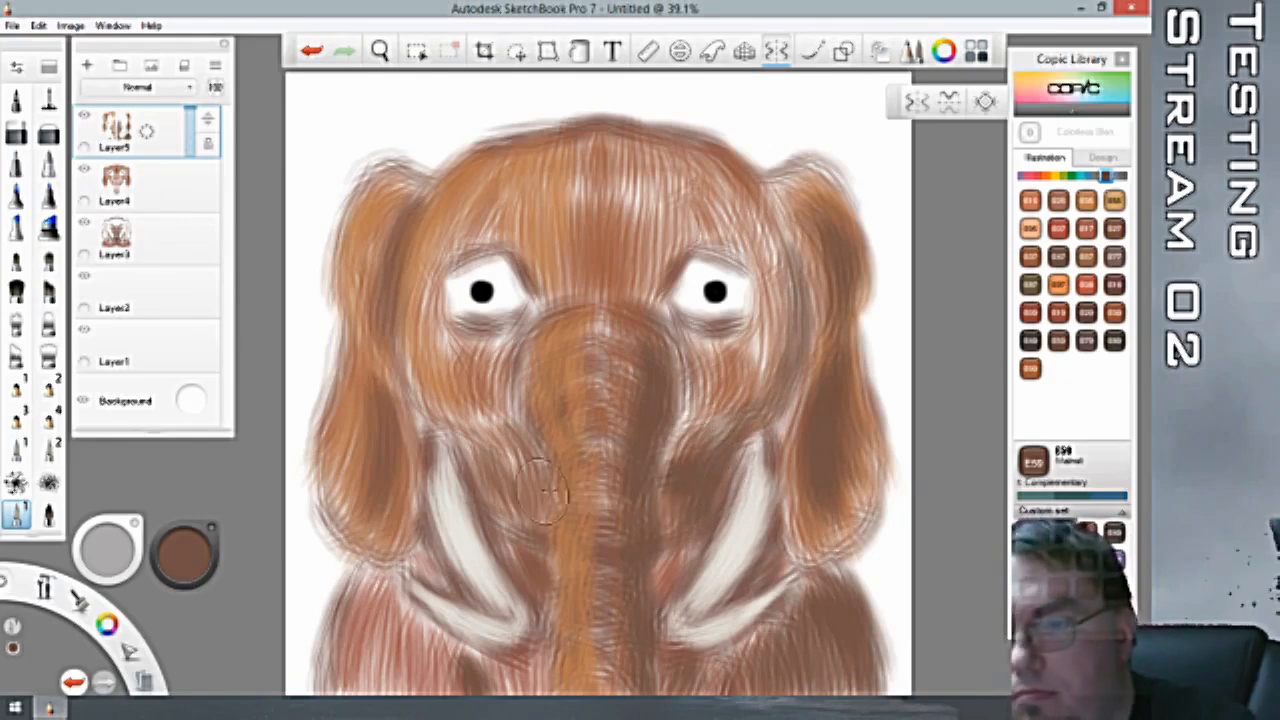
left_click_drag(513, 458, 525, 478)
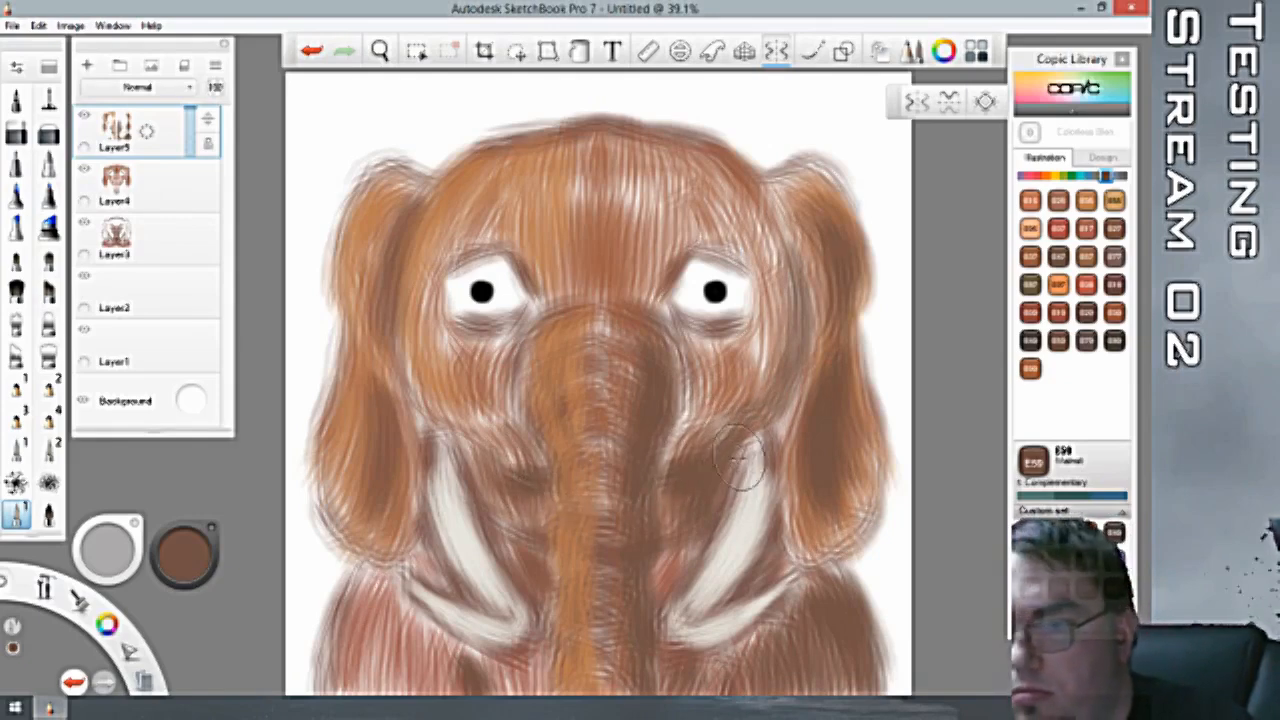
left_click_drag(788, 340, 720, 434)
left_click_drag(777, 368, 786, 278)
mouse_move(765, 215)
left_mouse_down()
mouse_move(735, 178)
mouse_move(774, 308)
mouse_move(772, 358)
mouse_move(743, 389)
left_mouse_up()
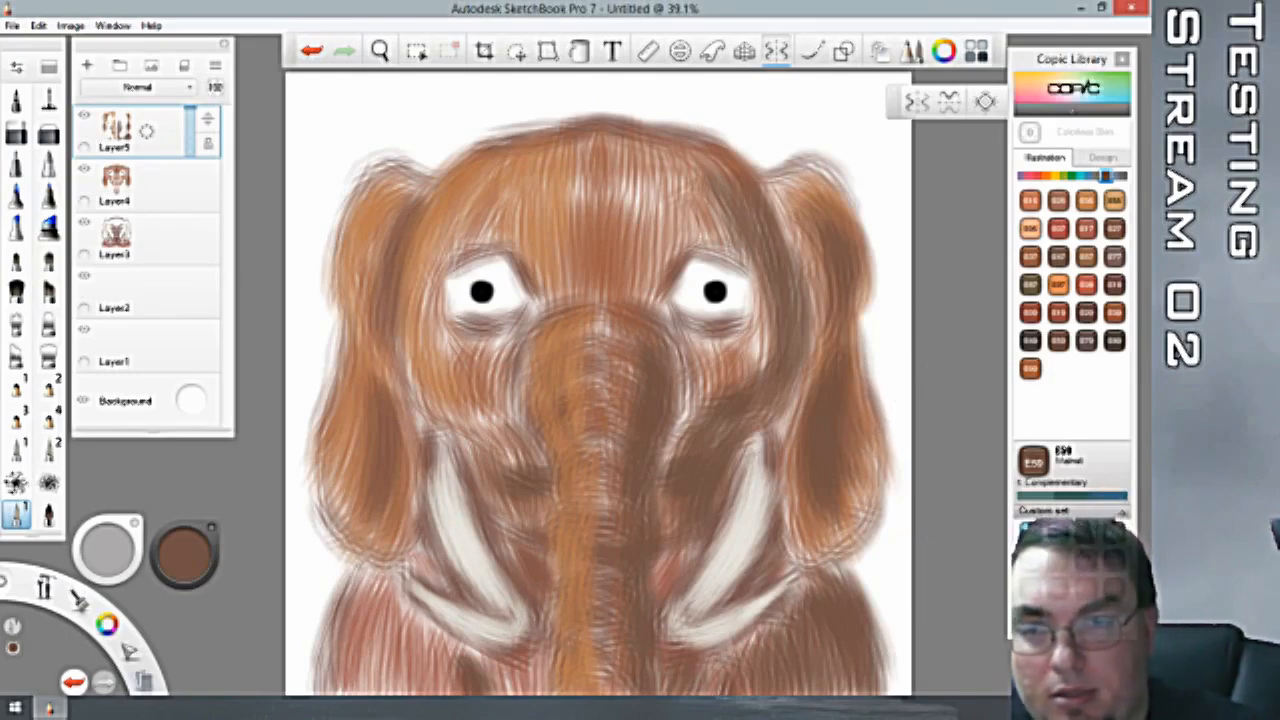
Blend E27 Africano strokes along the middle of the trunk down to its lower part.
left_click(1114, 229)
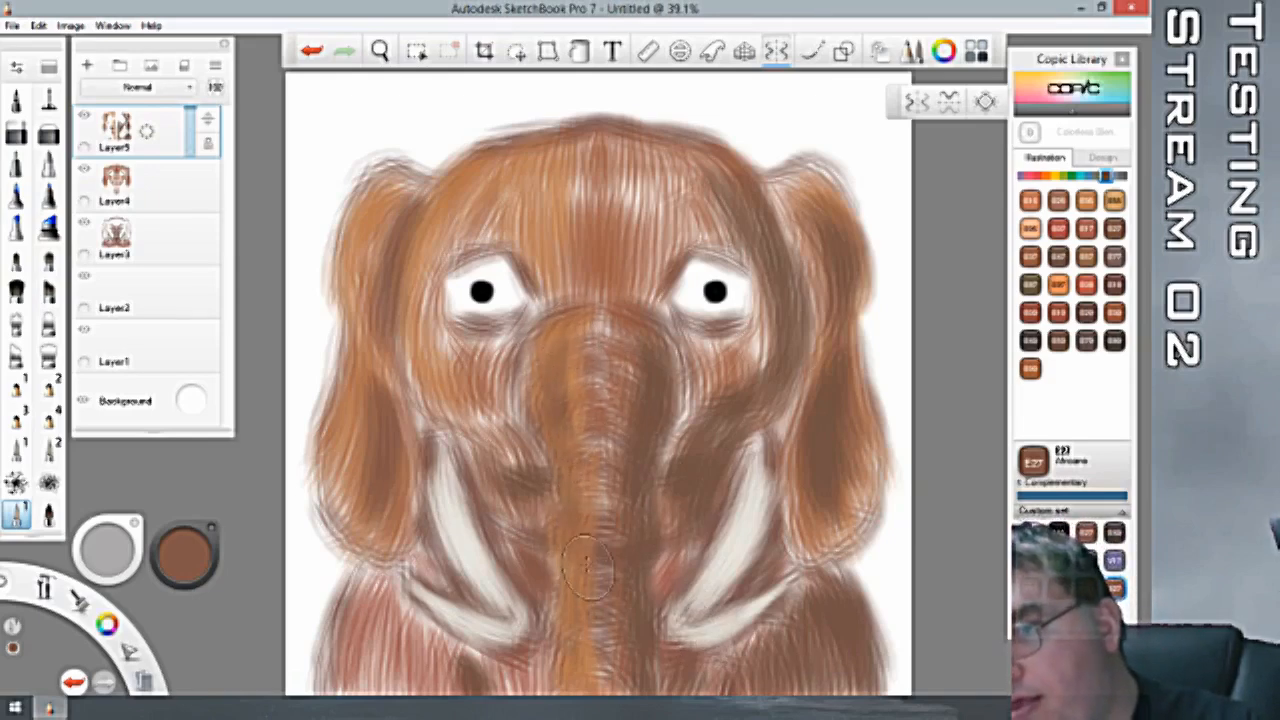
left_click_drag(577, 602, 568, 656)
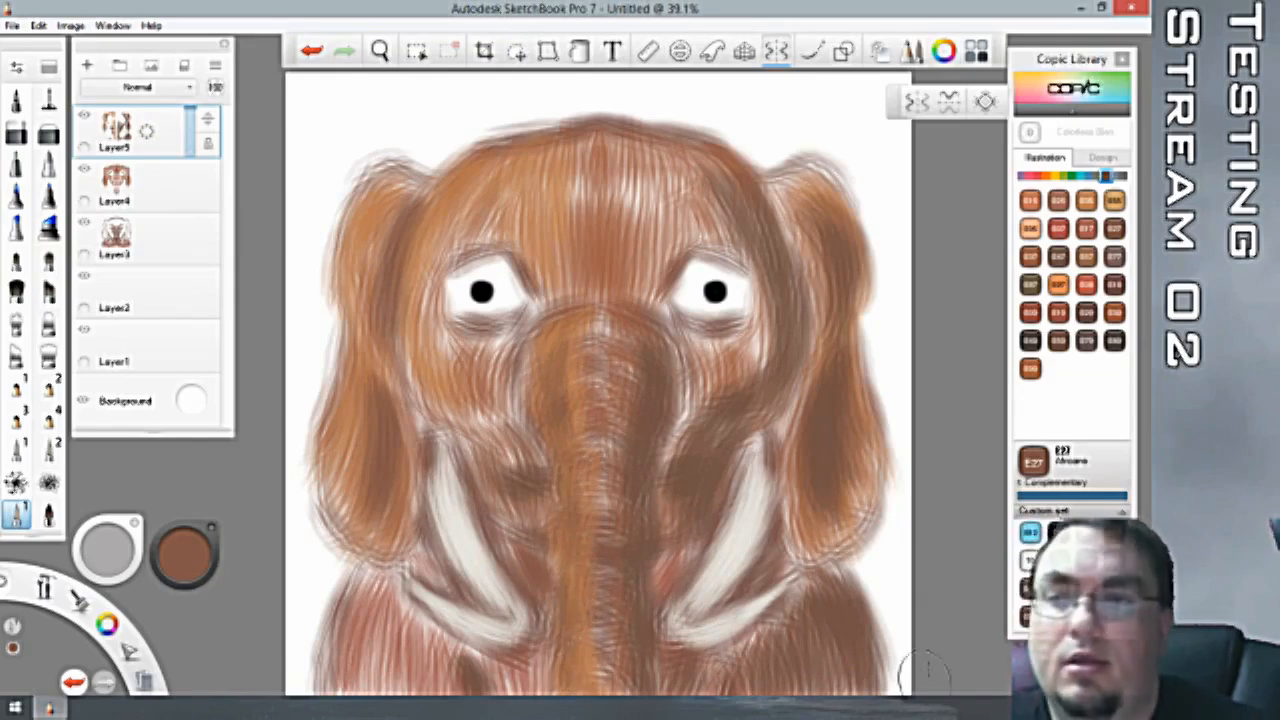
Try E07 Light Mahogany and then E17 Reddish Brass on the trunk's left side, undoing each color.
left_click(1060, 229)
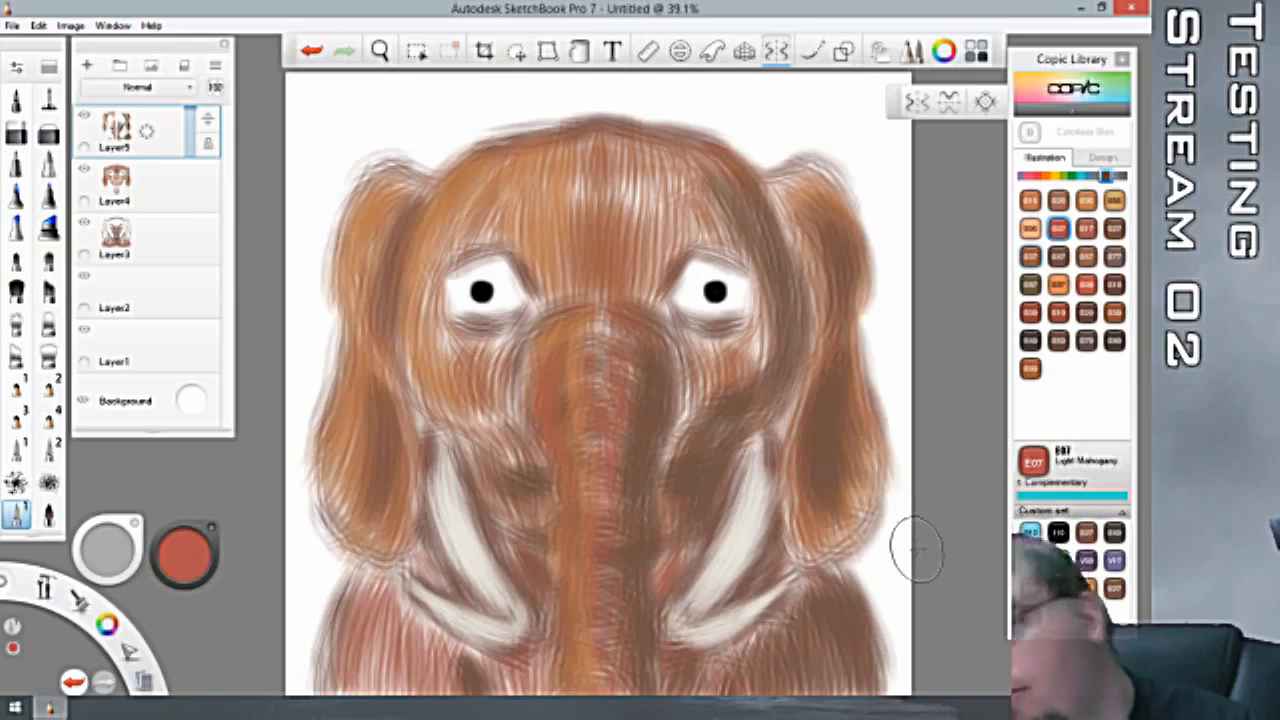
key("ctrl+z")
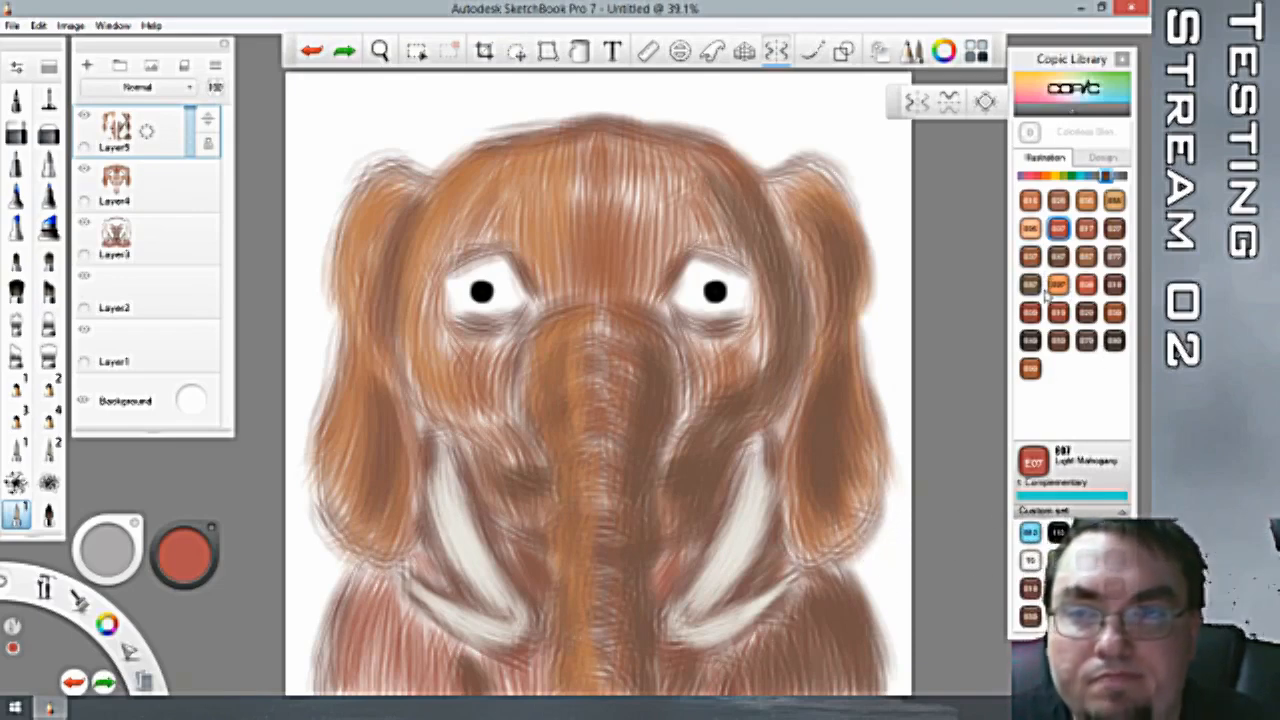
left_click(1085, 232)
left_click_drag(549, 319, 543, 392)
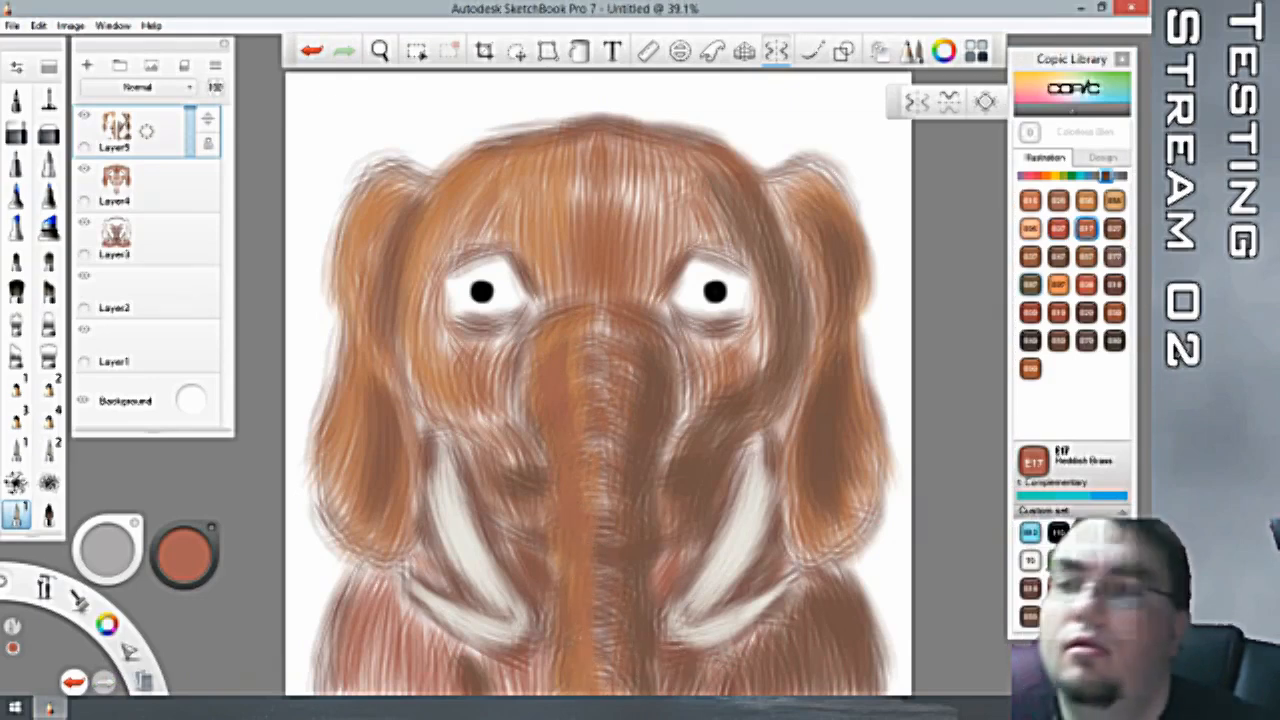
key("ctrl+z")
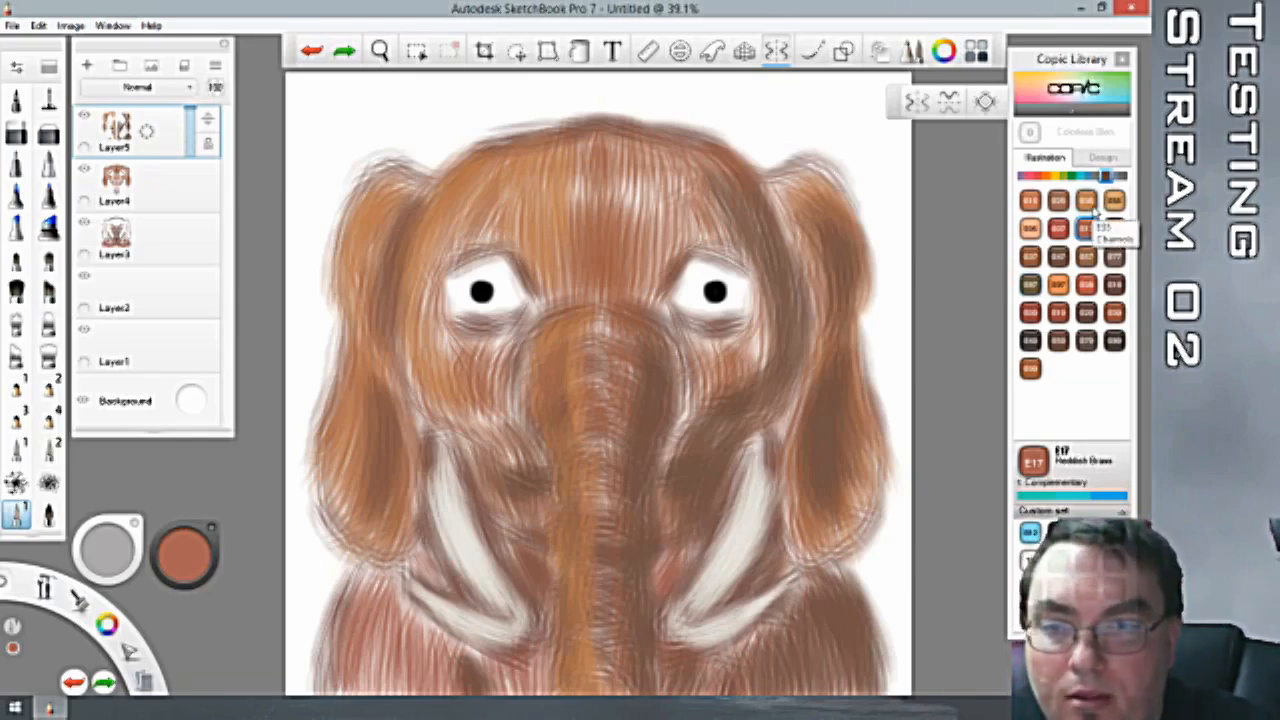
Paint the trunk's left side and the left shoulder with E15 Dark Suntan.
left_click(1030, 200)
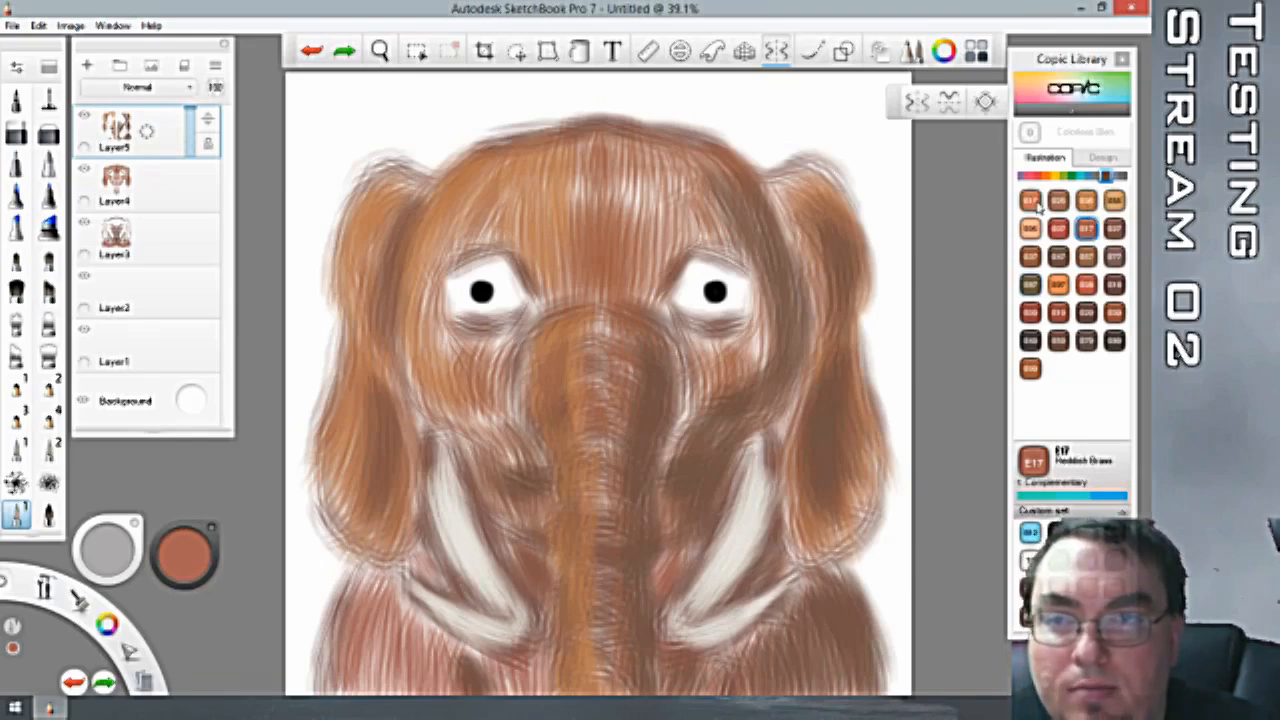
mouse_move(568, 376)
left_mouse_down()
mouse_move(588, 494)
mouse_move(579, 463)
mouse_move(587, 686)
left_mouse_up()
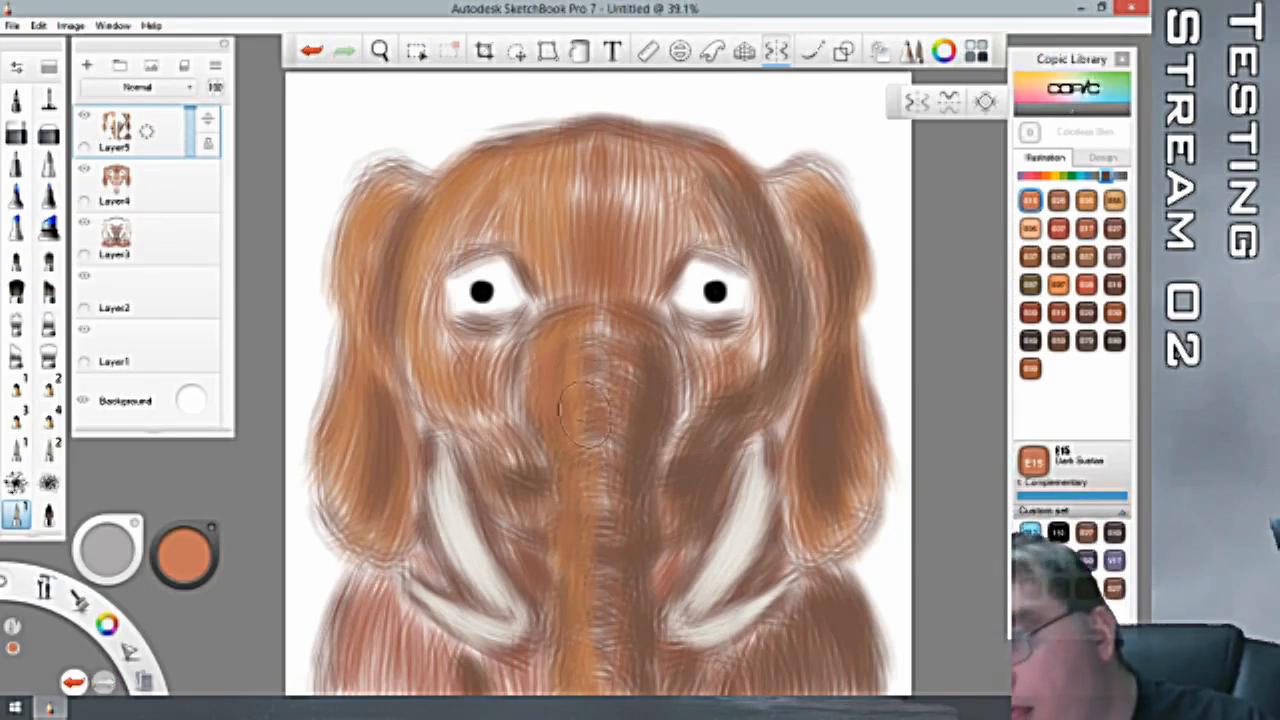
left_click_drag(598, 412, 613, 660)
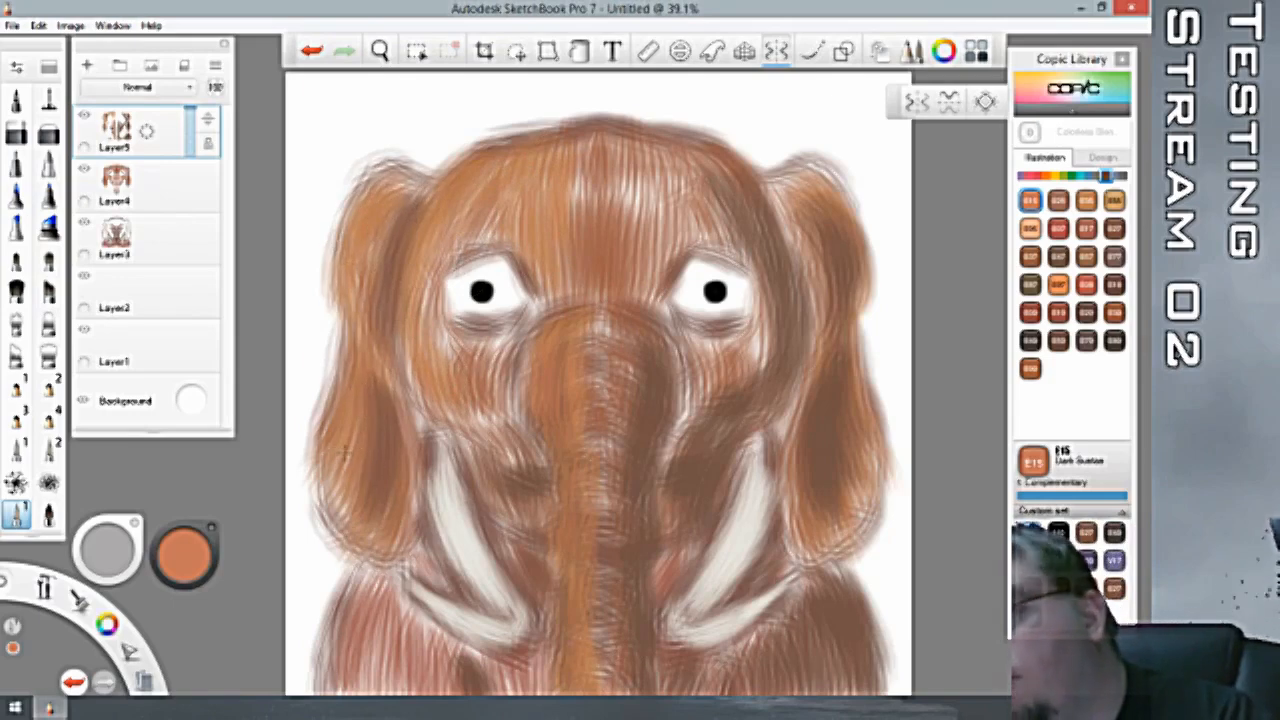
left_click_drag(377, 588, 367, 678)
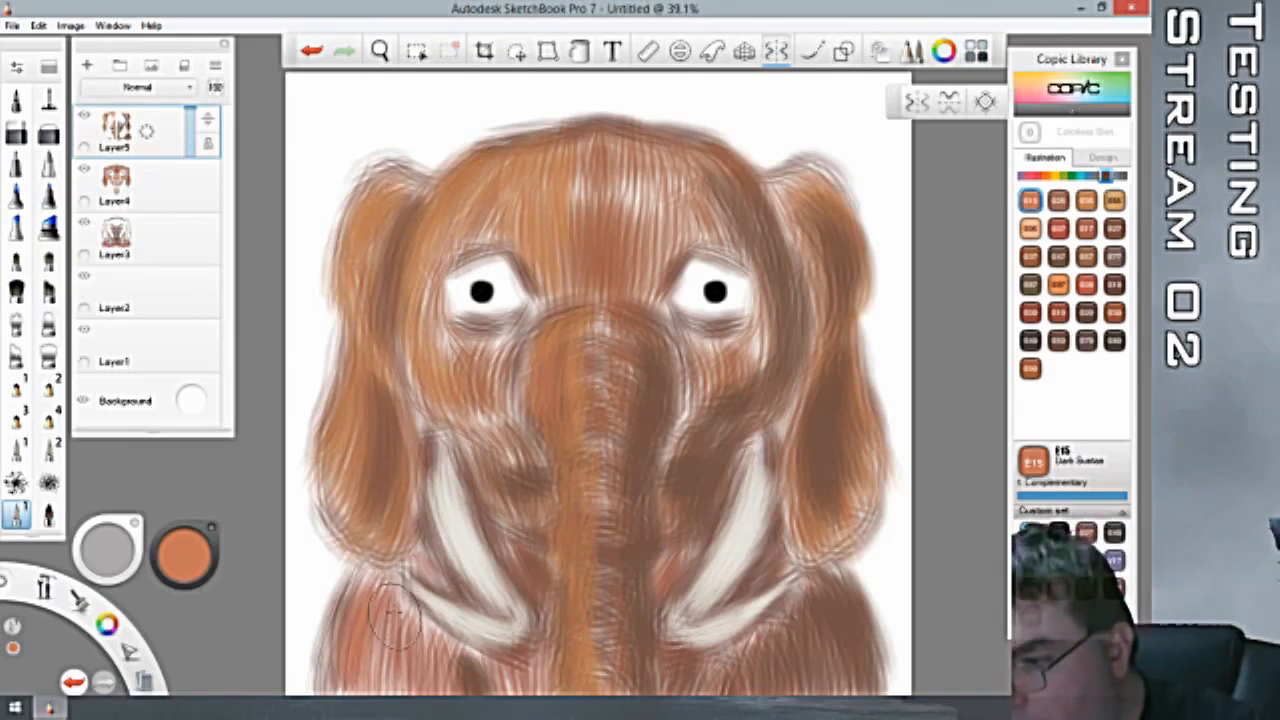
left_click_drag(392, 632, 388, 690)
mouse_move(381, 594)
left_mouse_down()
mouse_move(360, 572)
mouse_move(379, 598)
mouse_move(379, 649)
mouse_move(413, 607)
mouse_move(415, 642)
left_mouse_up()
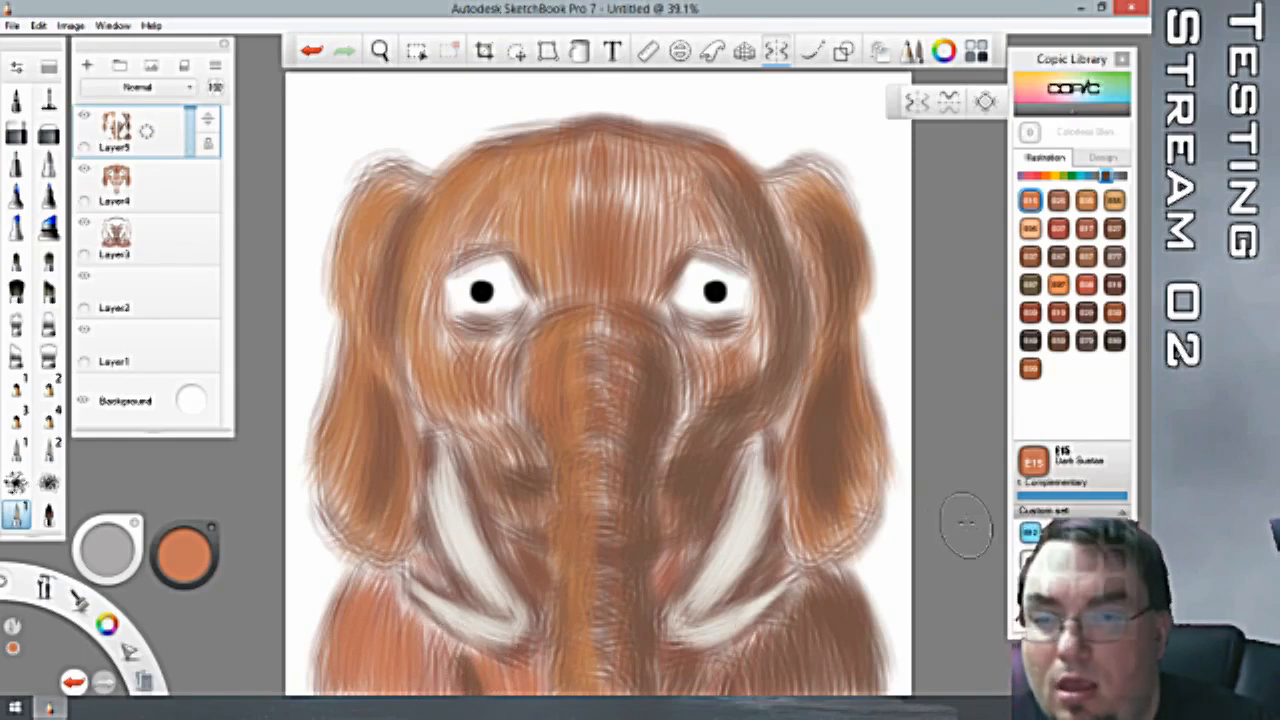
Layer E35 Chamois over the left shoulder and the chest area beside the trunk.
left_click(1086, 201)
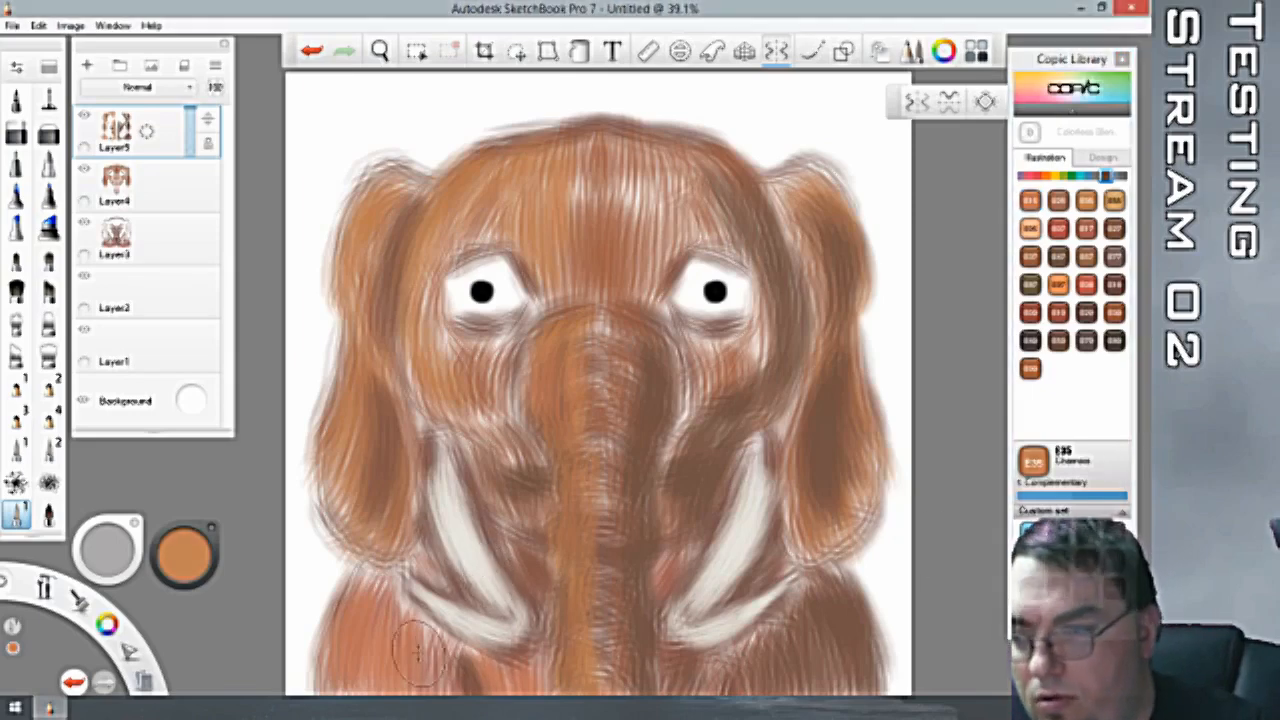
mouse_move(345, 596)
left_mouse_down()
mouse_move(332, 670)
mouse_move(366, 584)
mouse_move(369, 630)
mouse_move(381, 617)
mouse_move(397, 643)
mouse_move(488, 634)
mouse_move(433, 656)
mouse_move(407, 611)
mouse_move(414, 672)
left_mouse_up()
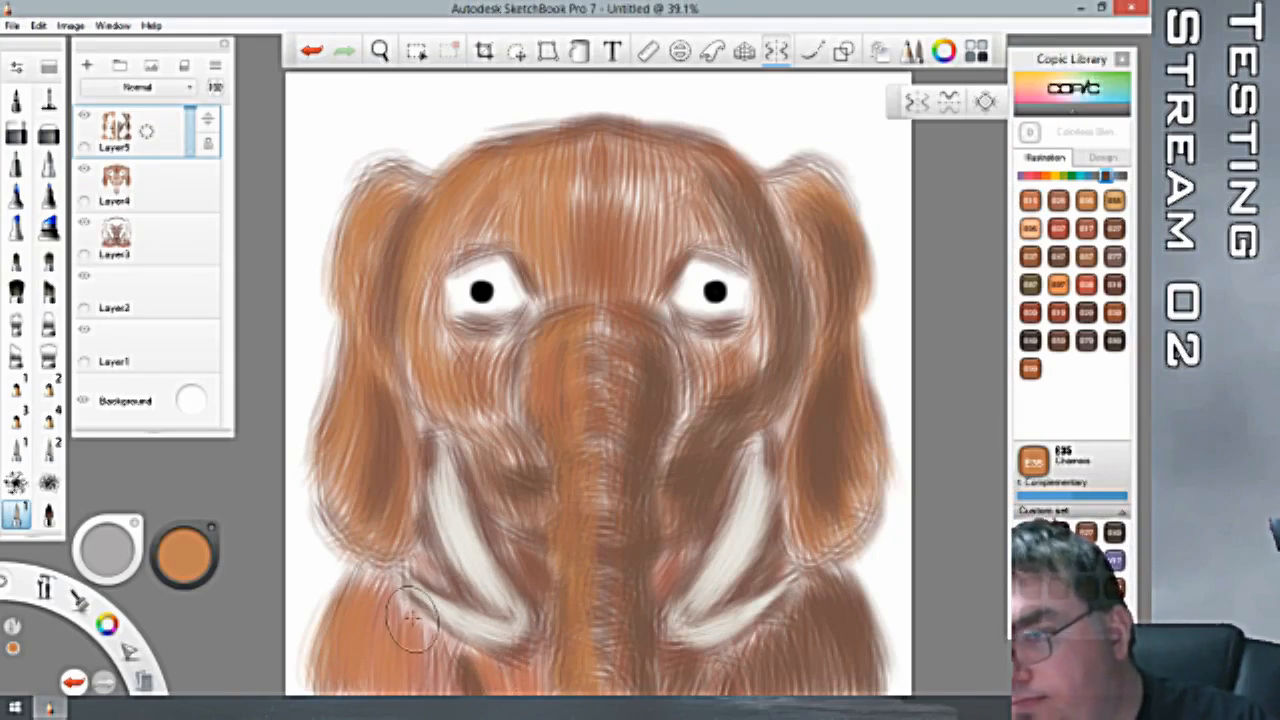
left_click_drag(413, 616, 430, 680)
mouse_move(514, 652)
left_mouse_down()
mouse_move(506, 684)
mouse_move(492, 672)
mouse_move(507, 688)
left_mouse_up()
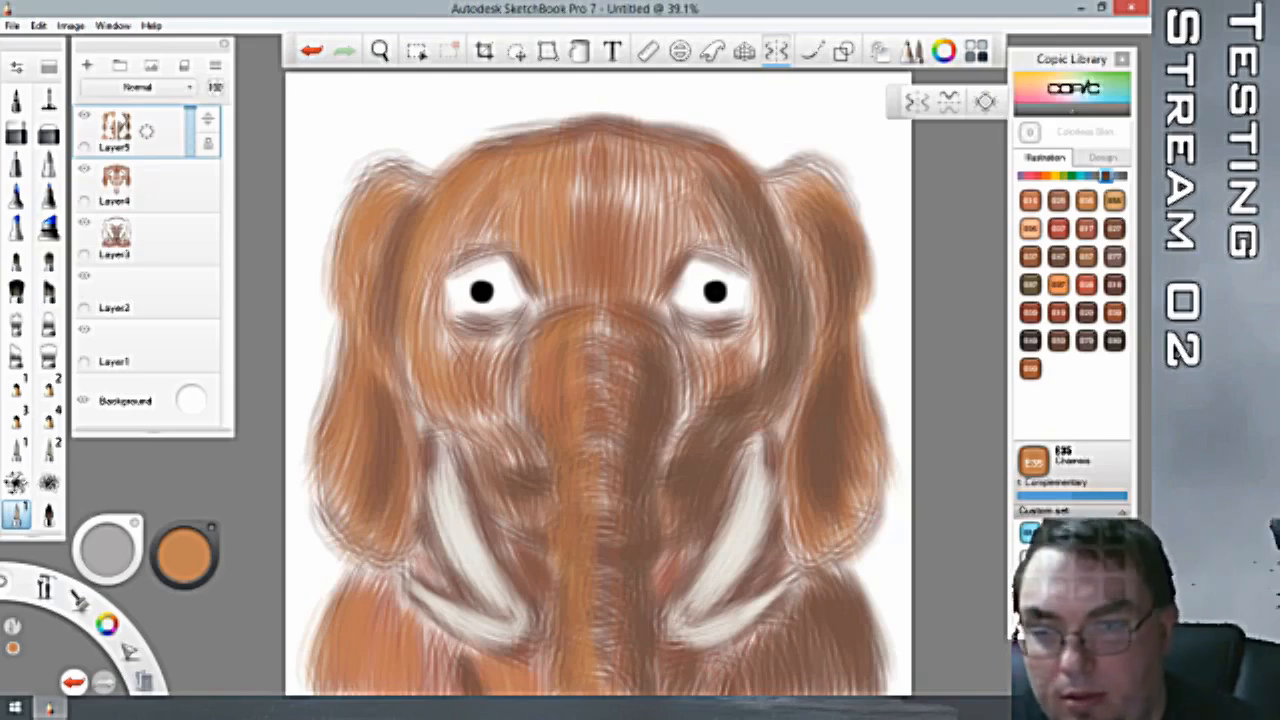
Shade beneath the left tusk with E59 Walnut, warm the right shoulder's inner edge with E35 Chamois, and switch to E15 Dark Suntan.
left_click(1115, 588)
mouse_move(426, 636)
left_mouse_down()
mouse_move(430, 680)
mouse_move(440, 652)
left_mouse_up()
left_click(1086, 588)
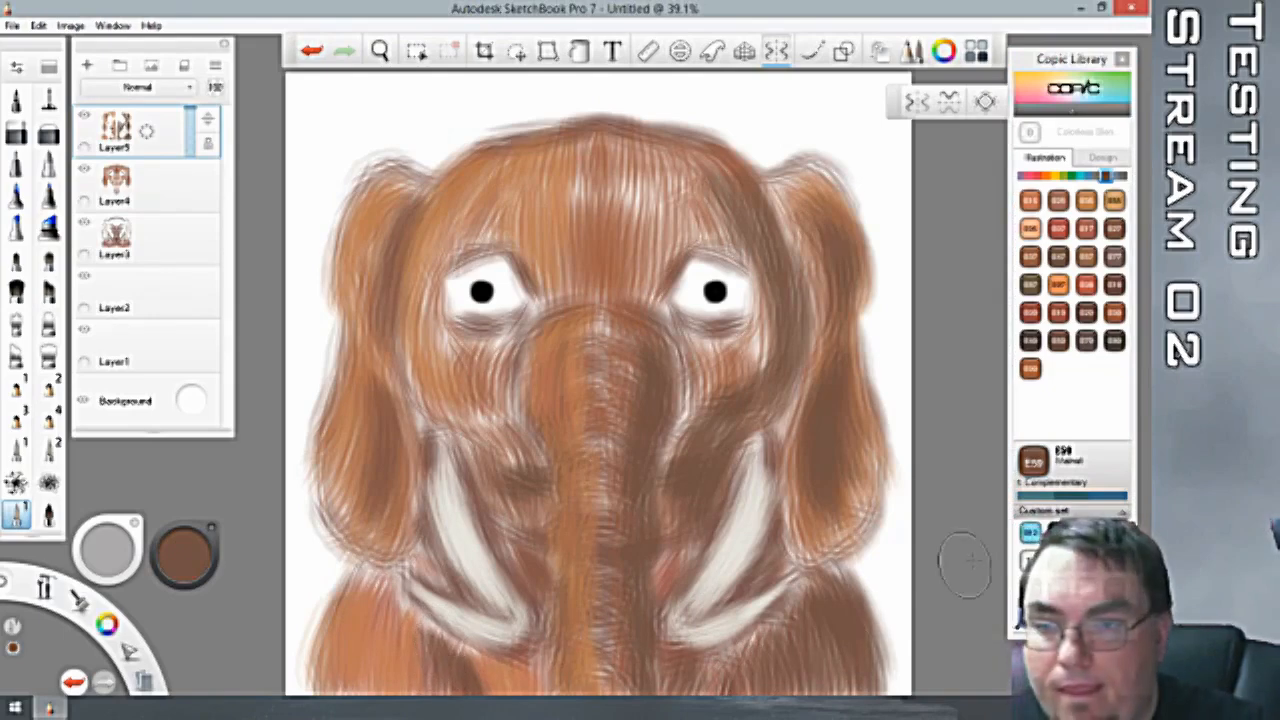
left_click(1058, 588)
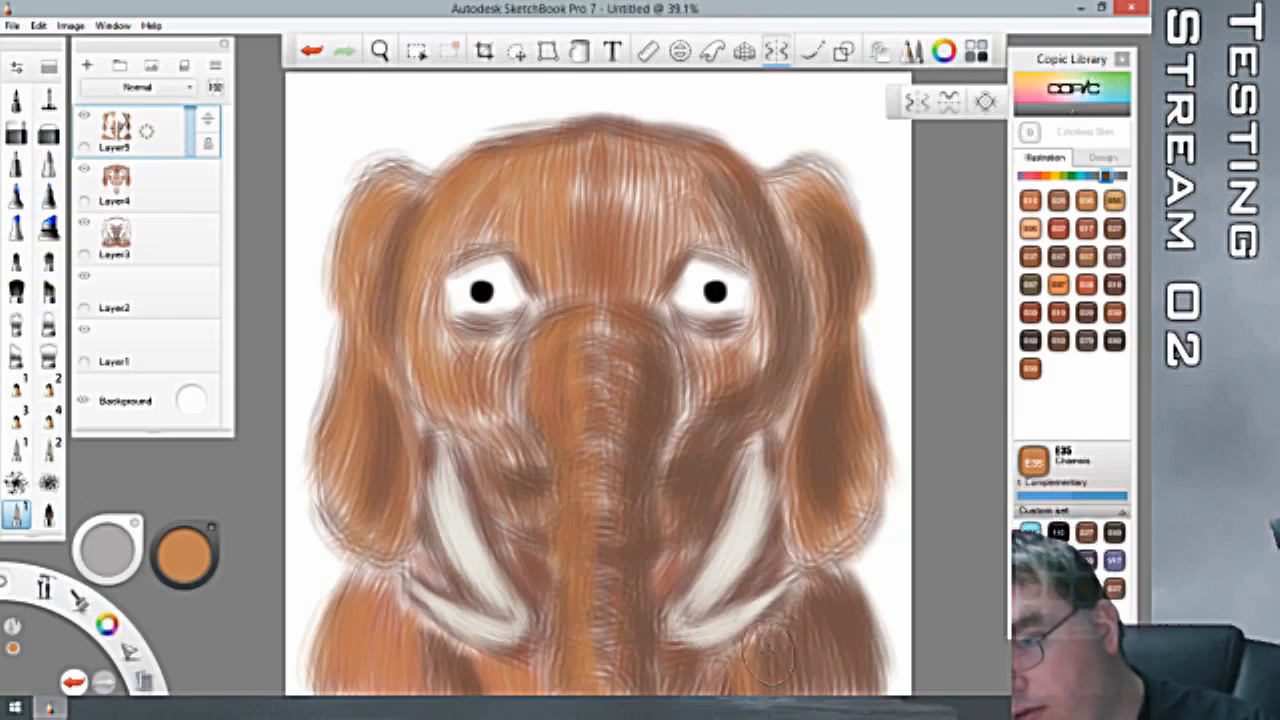
left_click(1030, 200)
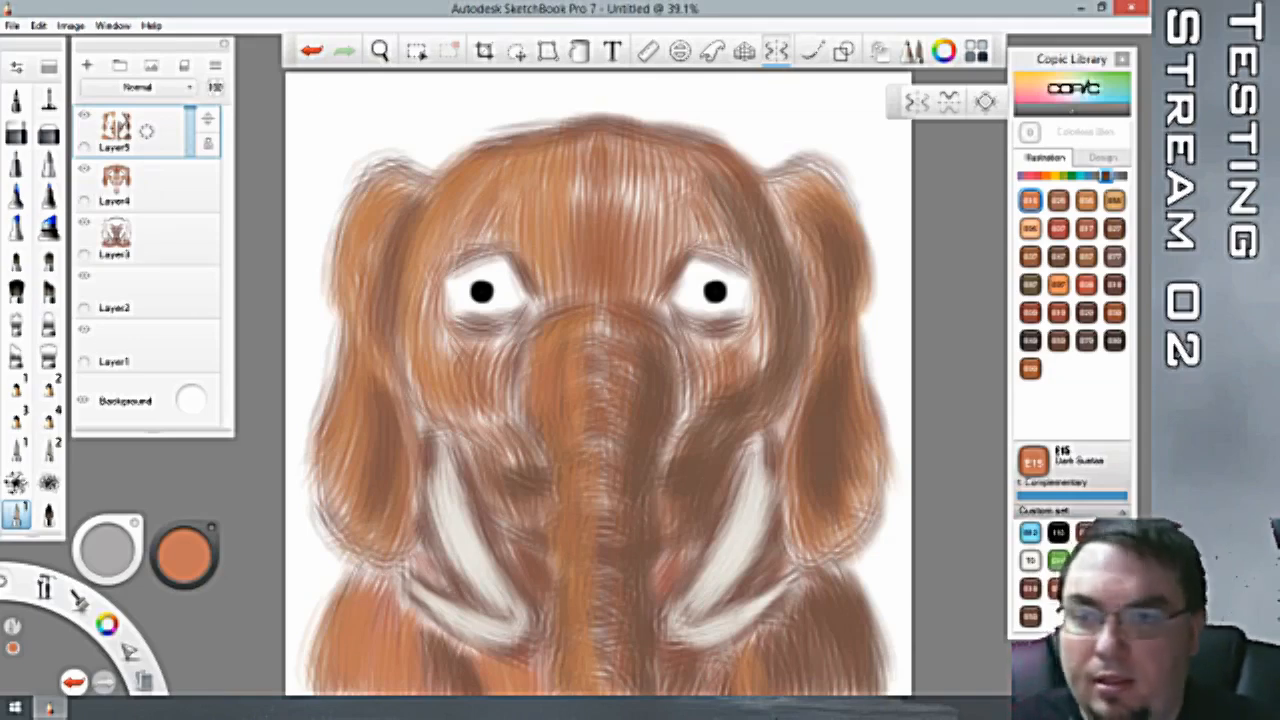
Merge Layer5 and Layer4 down into Layer3 and make Layer2 the active layer.
left_click(155, 193)
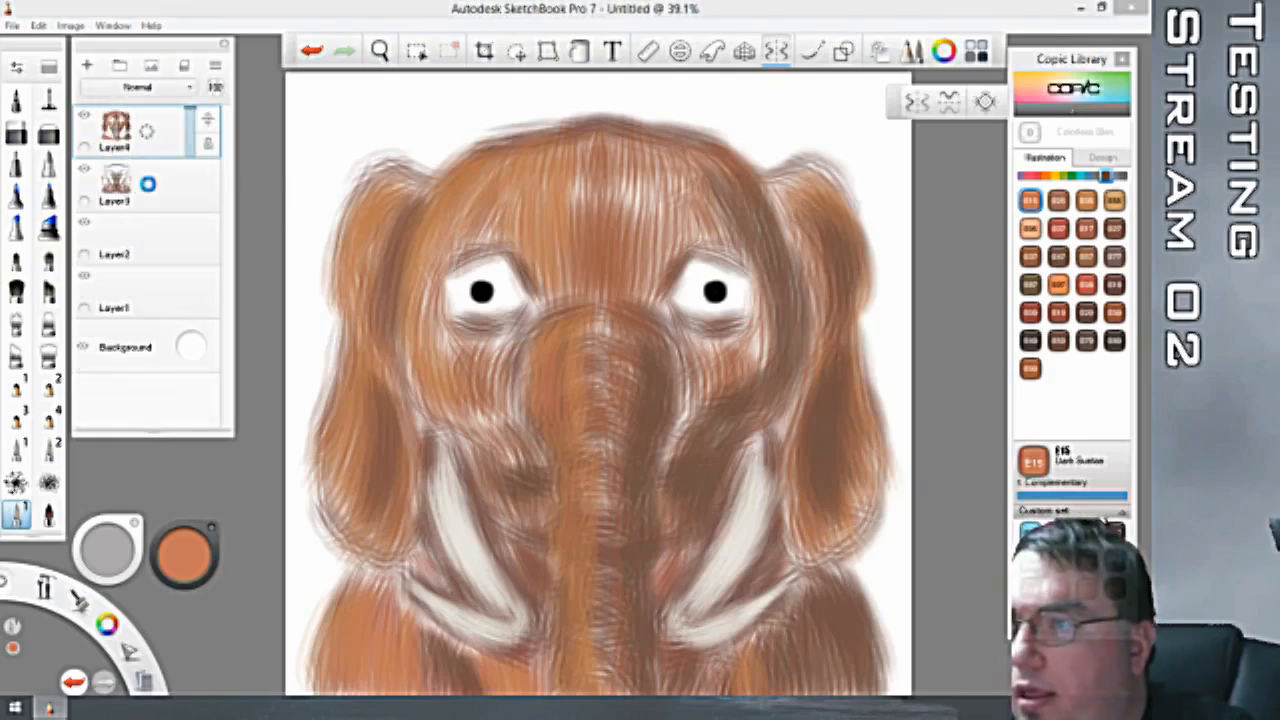
left_click(145, 185)
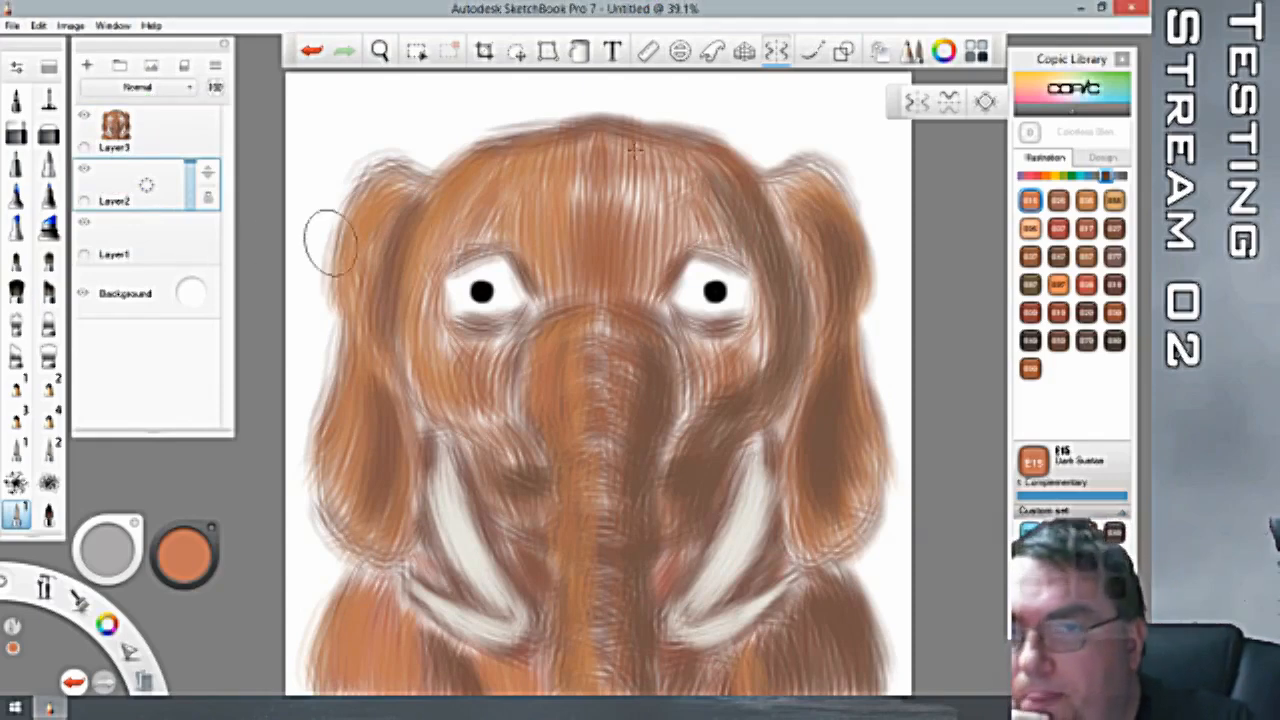
left_click(48, 488)
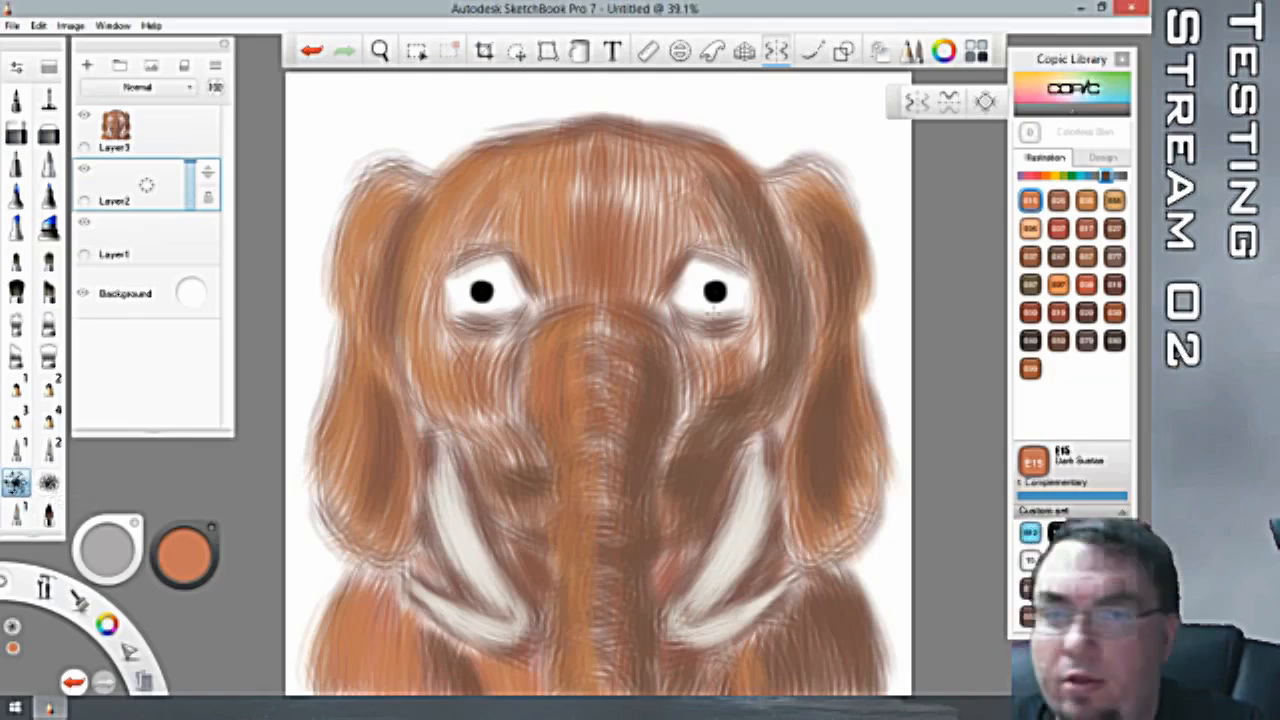
left_click(1070, 176)
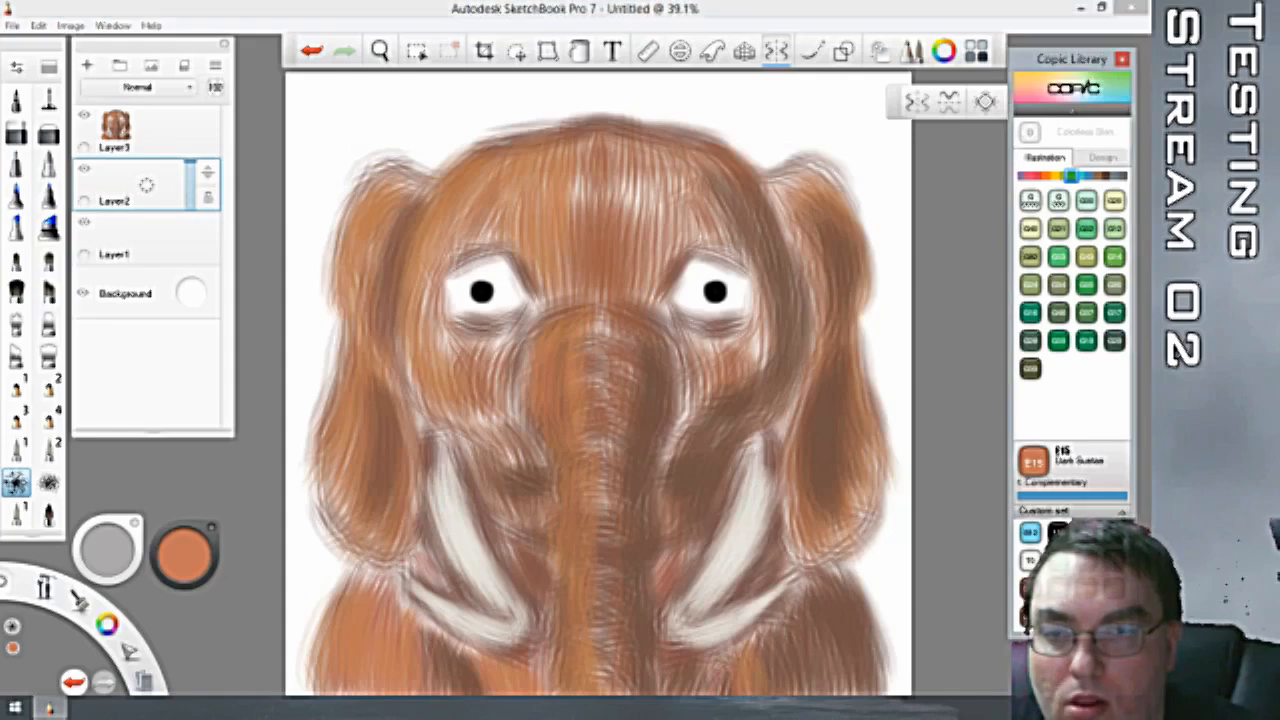
left_click_drag(1086, 588, 1056, 434)
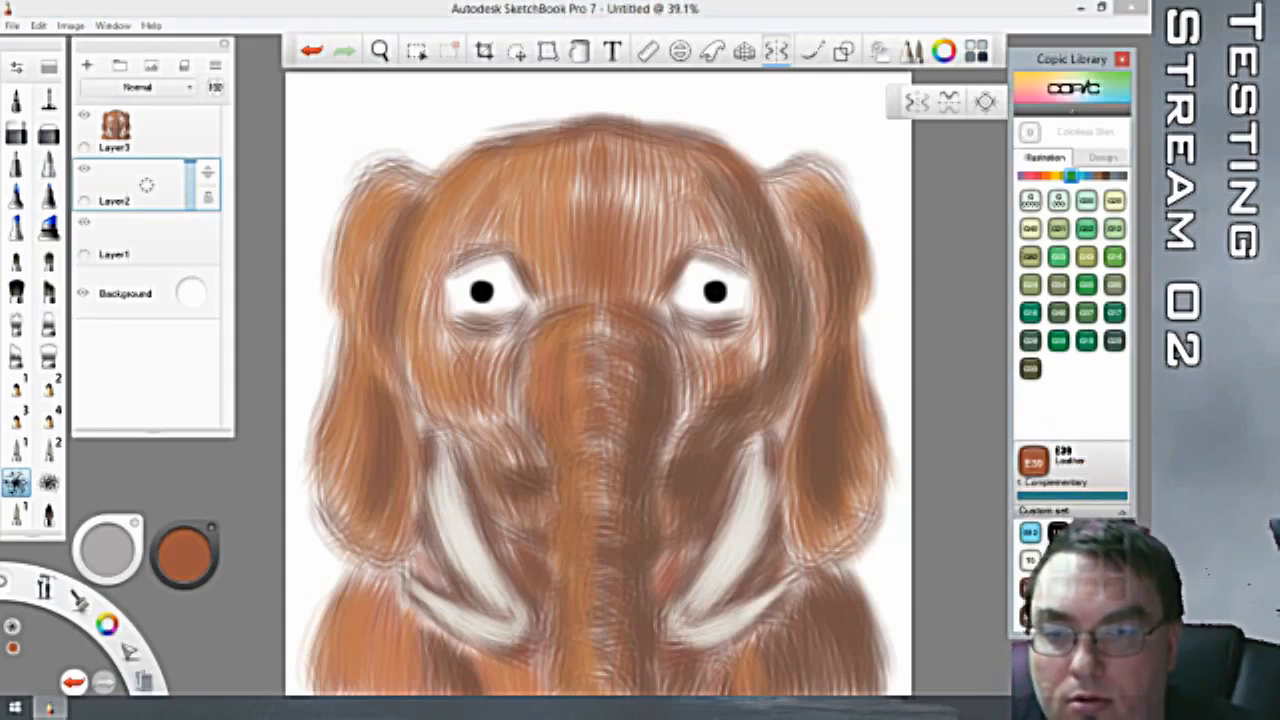
left_click_drag(965, 584, 964, 585)
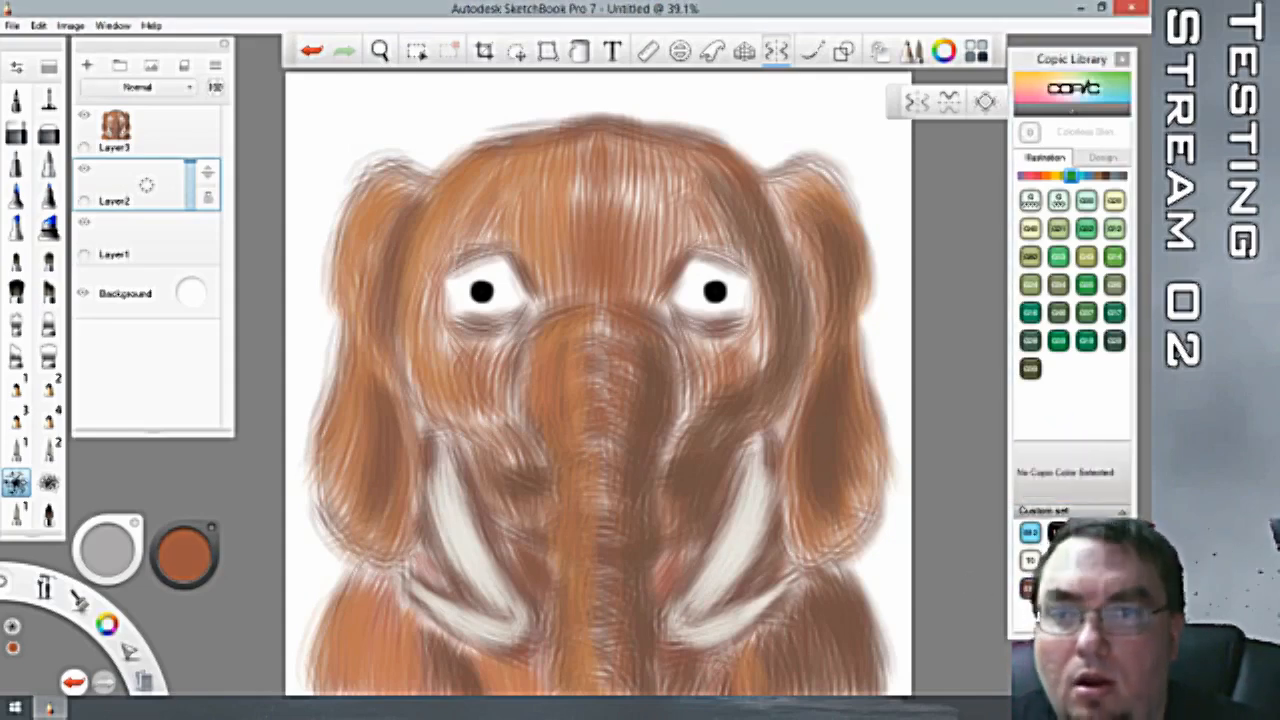
left_click(1063, 177)
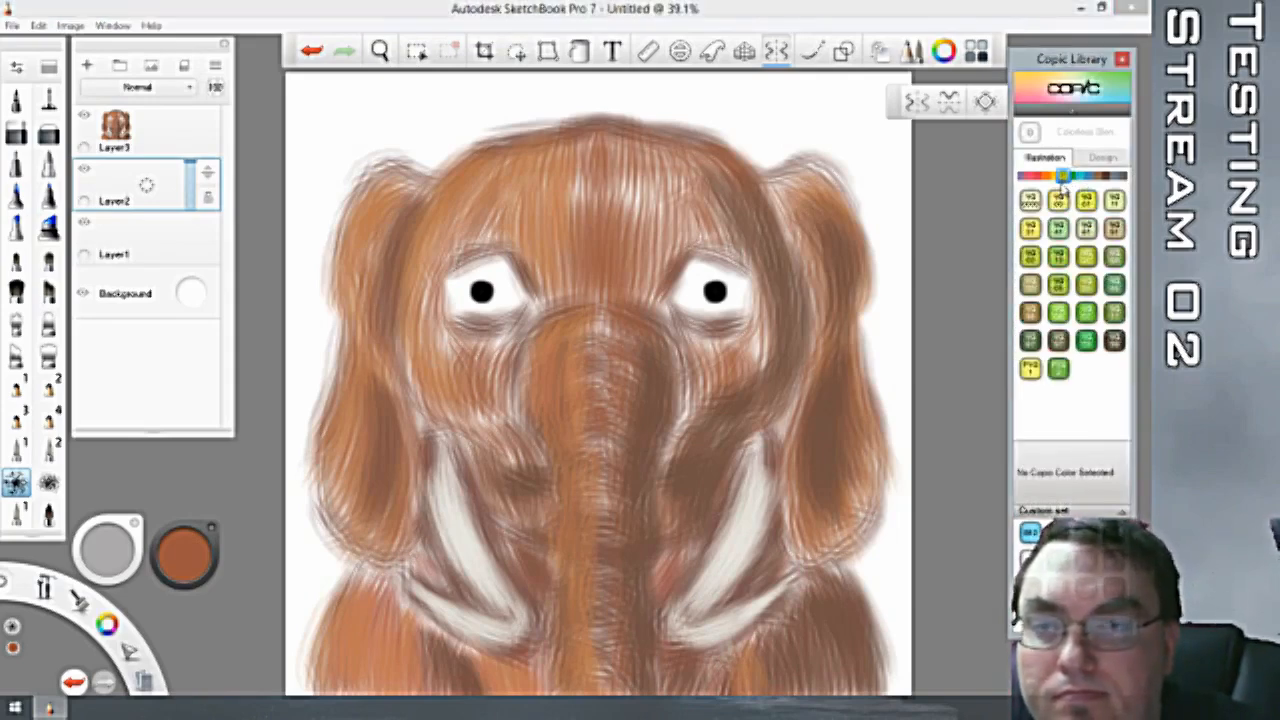
Try tinting both of the elephant's eyes with Copic cool grays C0, C1 and C2 on Layer2.
left_click(1122, 178)
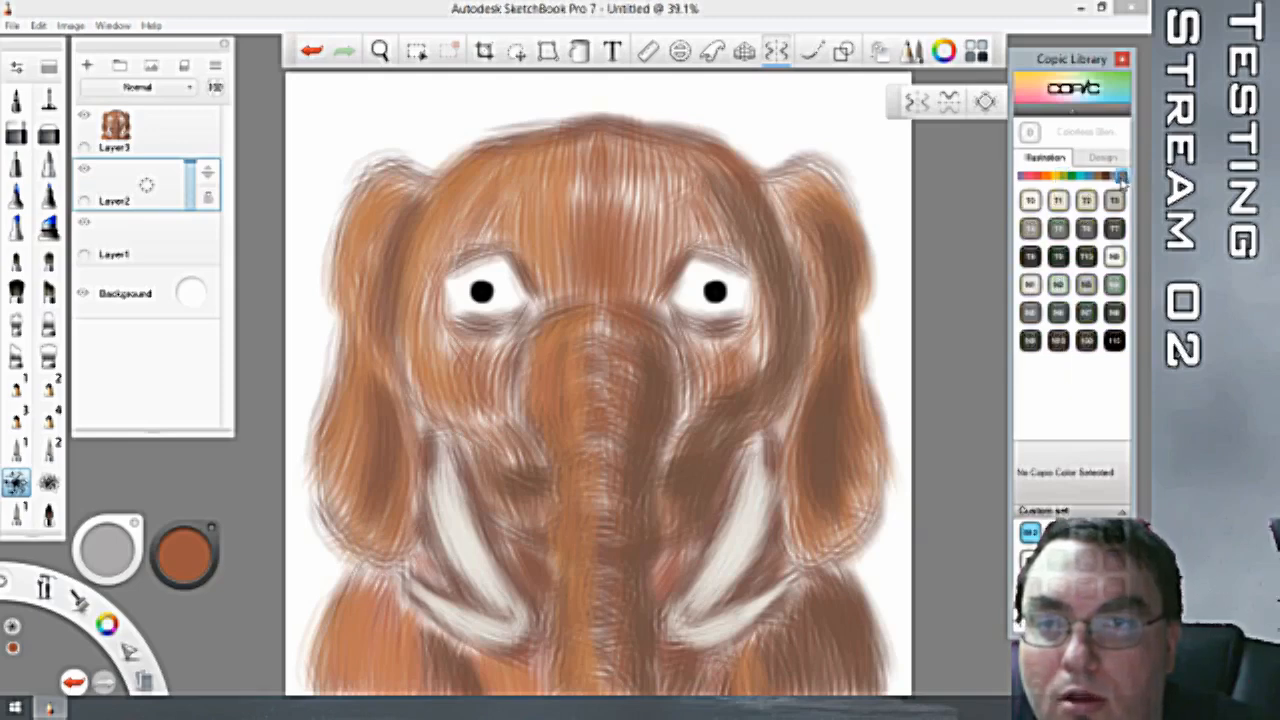
left_click(1114, 177)
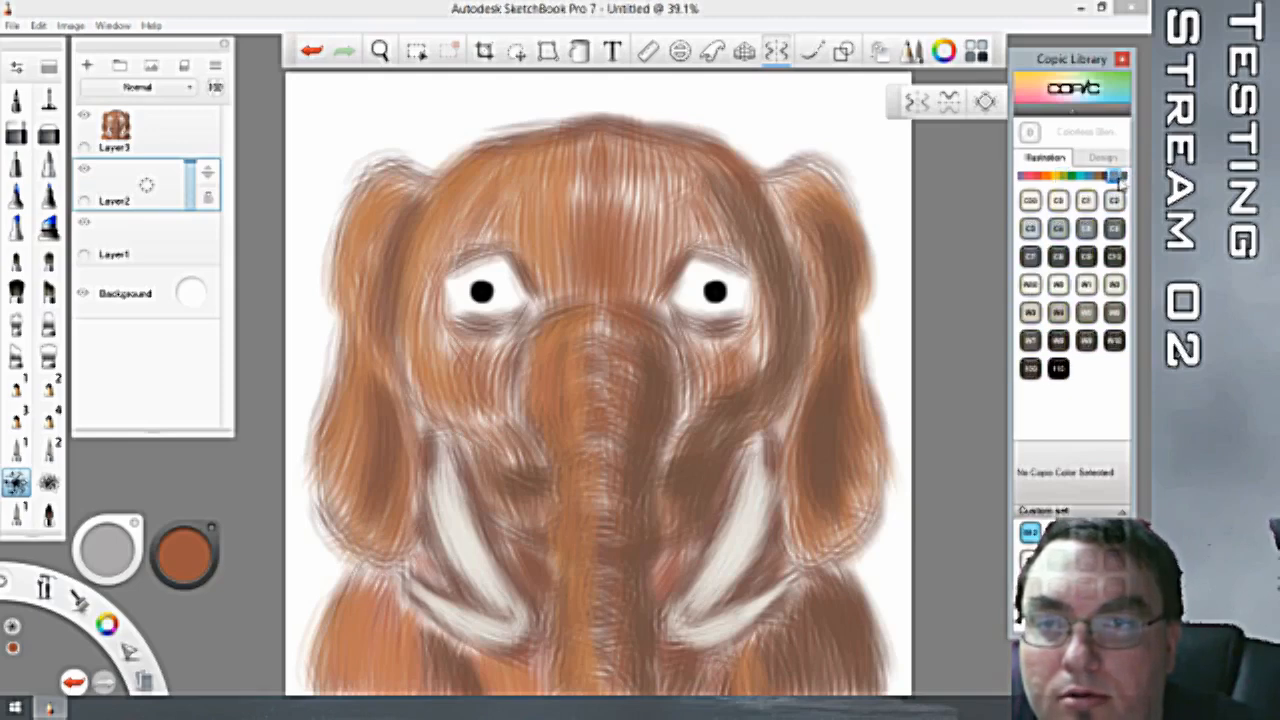
left_click(1058, 201)
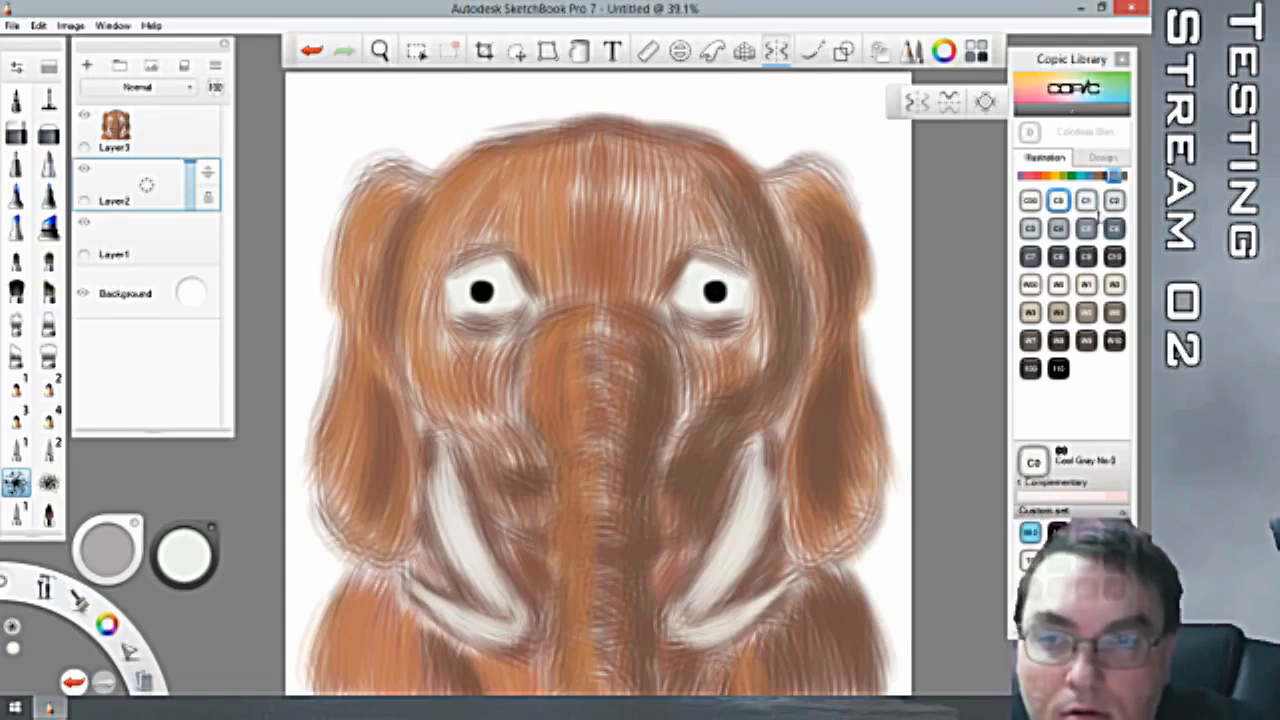
left_click(1086, 201)
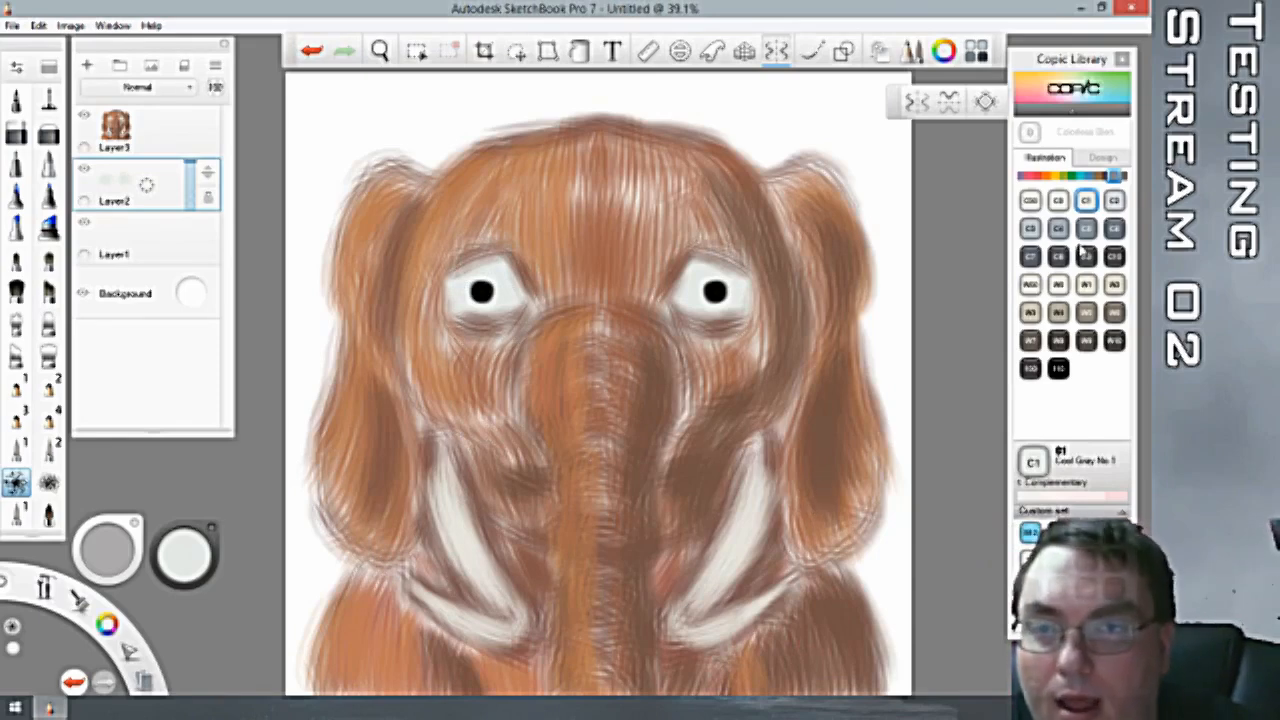
left_click(1030, 228)
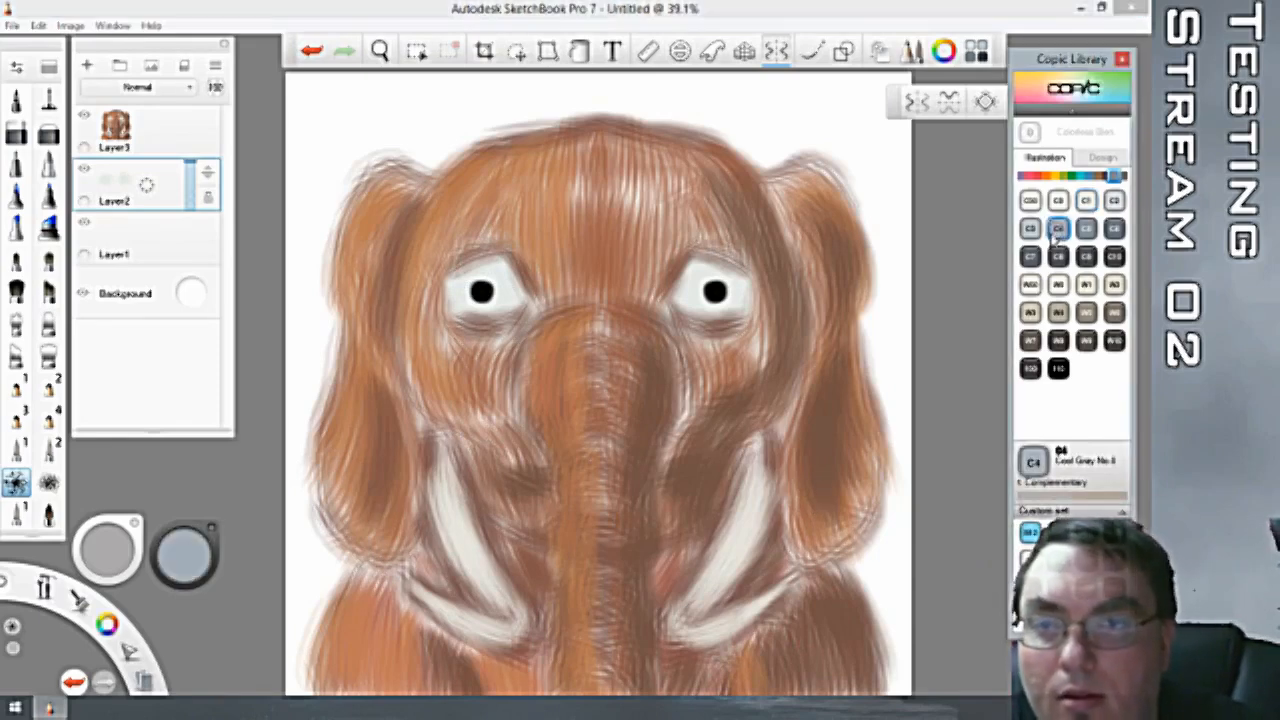
left_click(1114, 200)
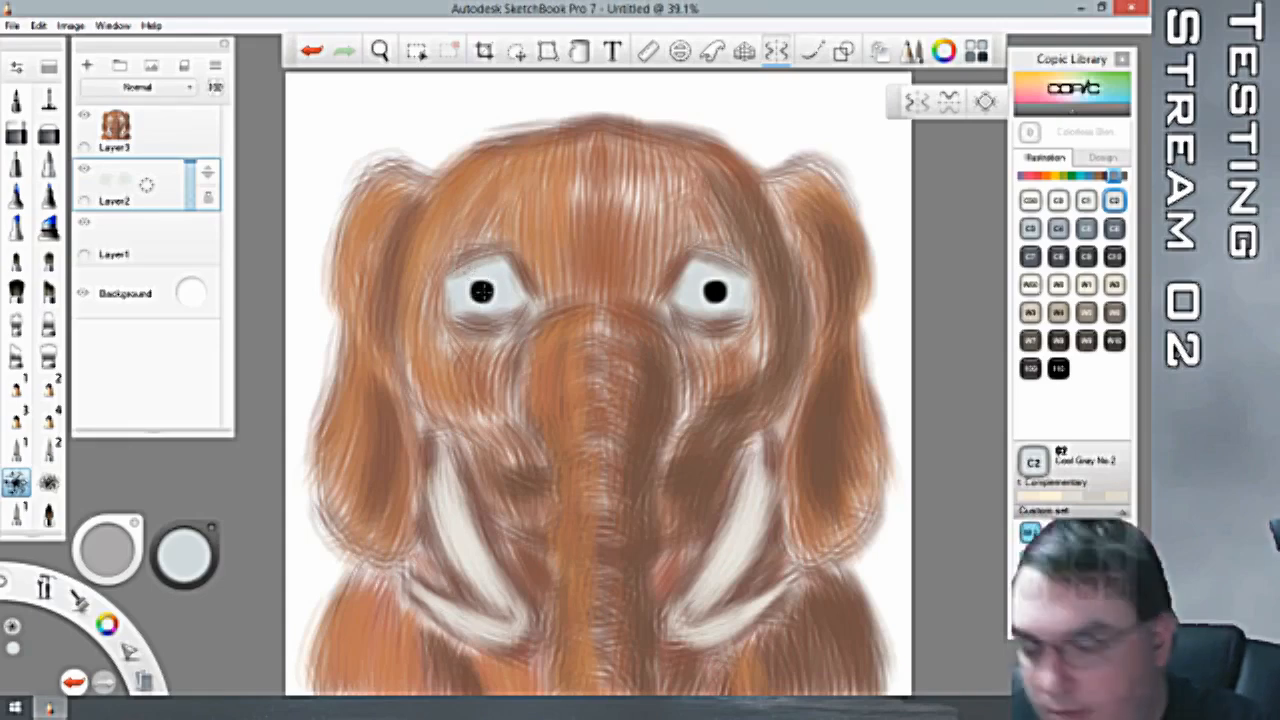
key("ctrl+z")
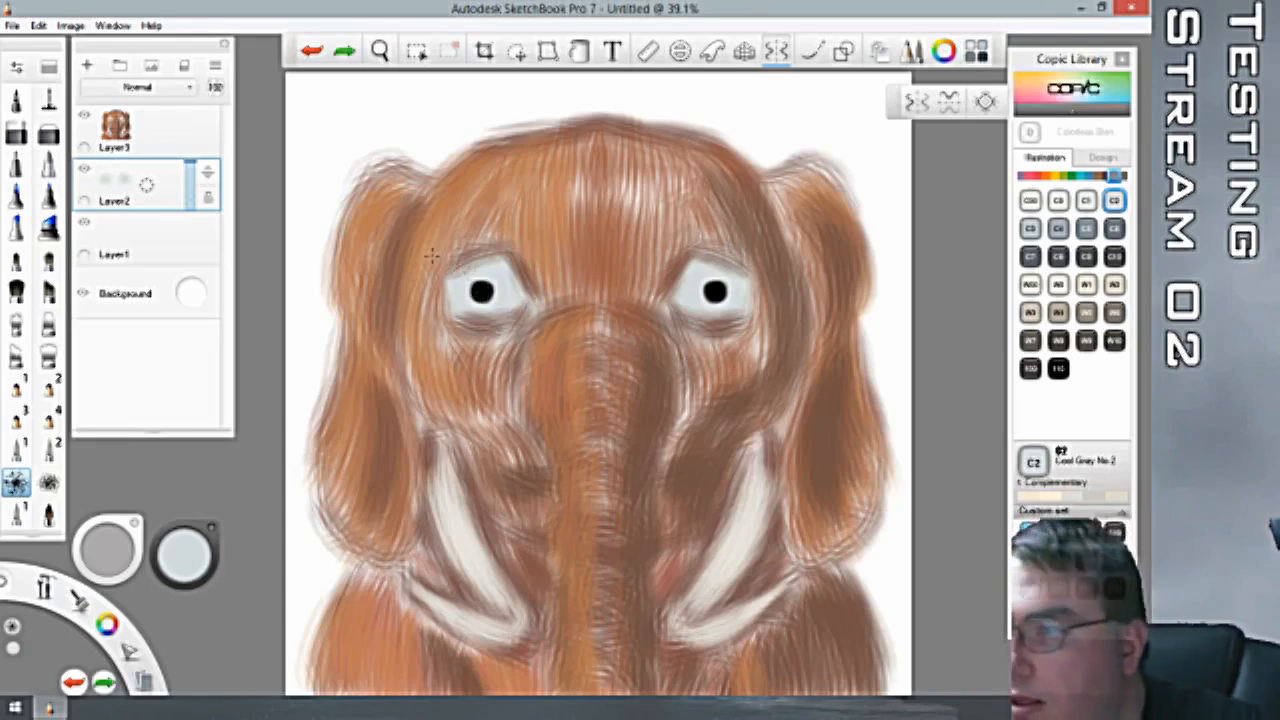
key("ctrl+y")
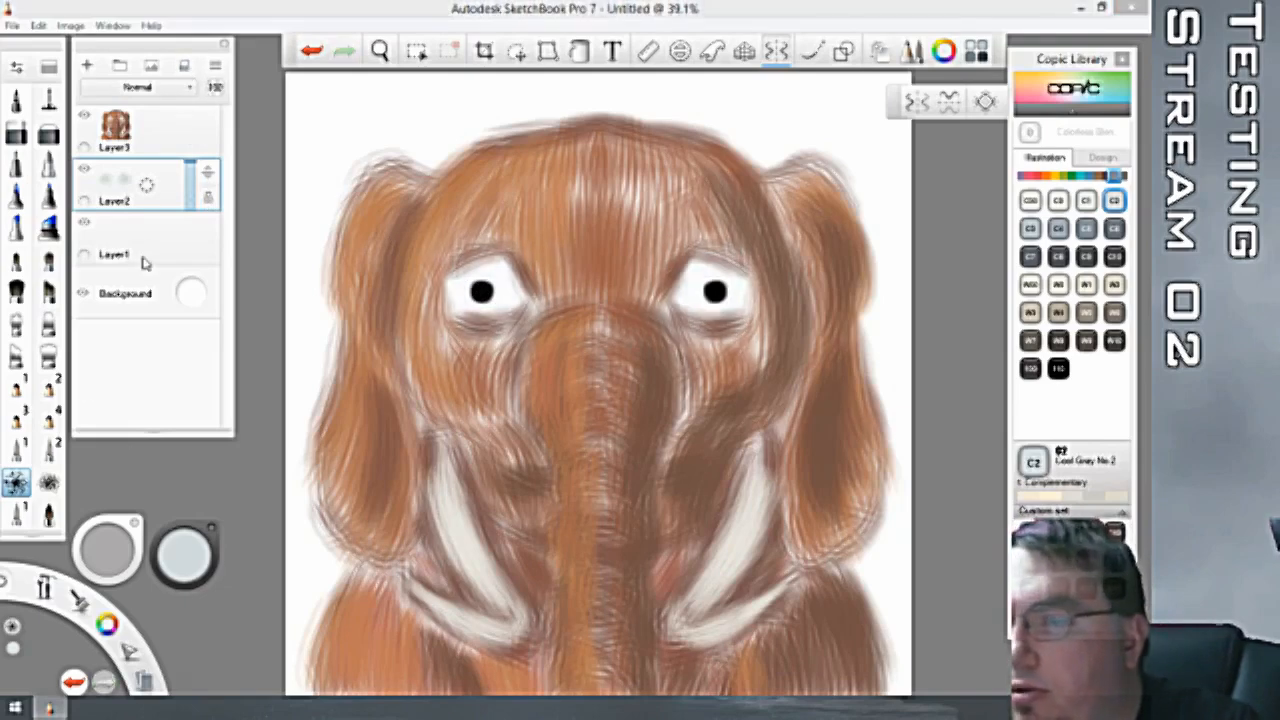
Paint the whites of both eyes with the paint brush in C2 Cool Gray No.2.
left_click(16, 513)
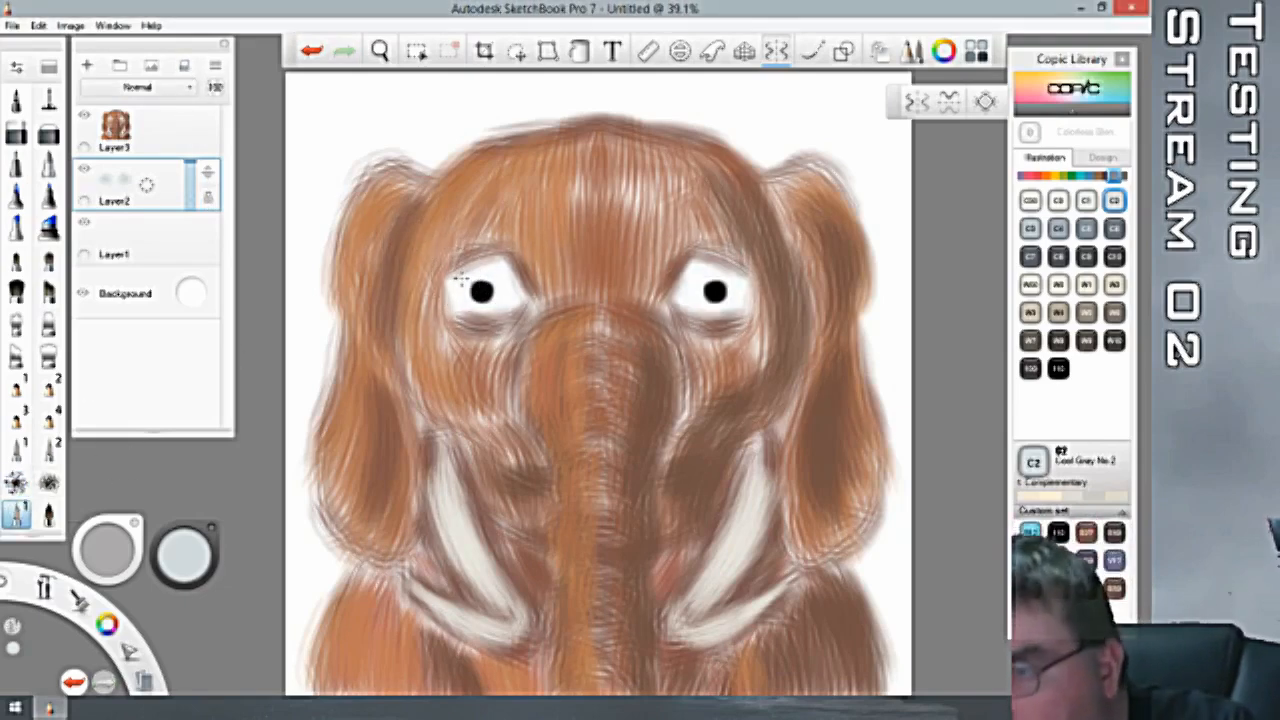
mouse_move(460, 279)
left_mouse_down()
mouse_move(490, 268)
mouse_move(515, 304)
left_mouse_up()
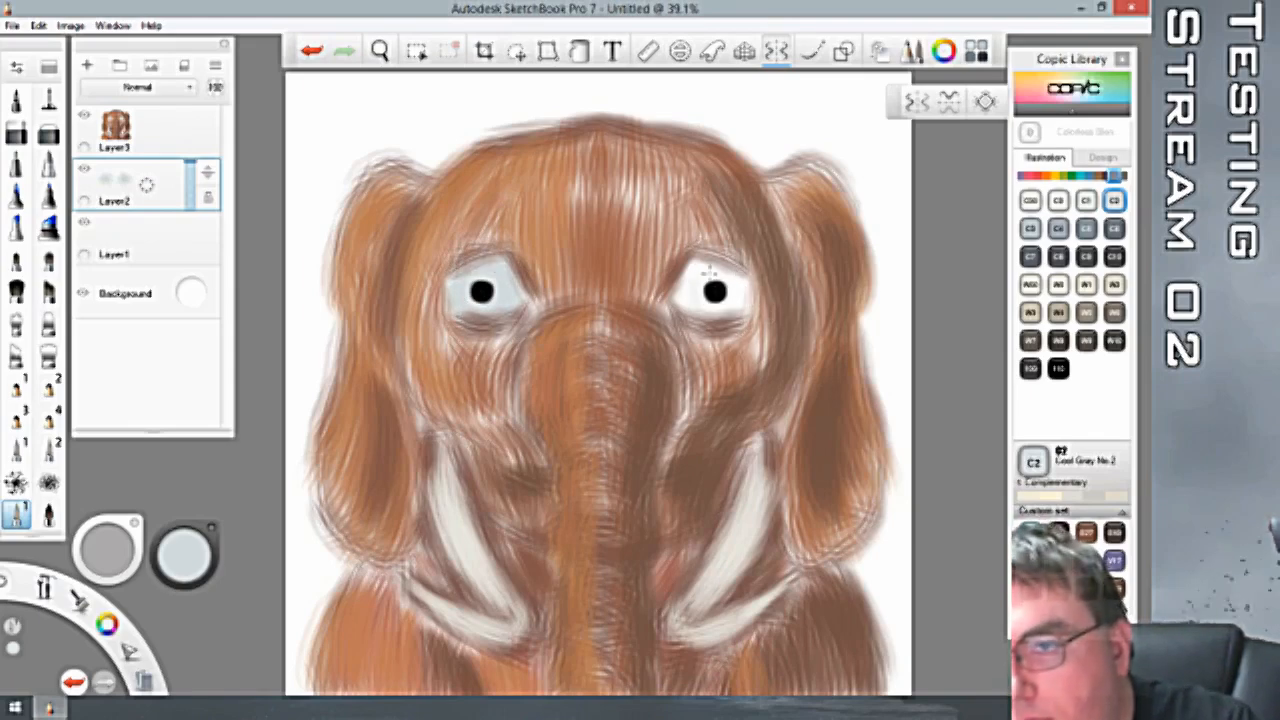
mouse_move(709, 273)
left_mouse_down()
mouse_move(689, 308)
mouse_move(679, 302)
mouse_move(743, 309)
left_mouse_up()
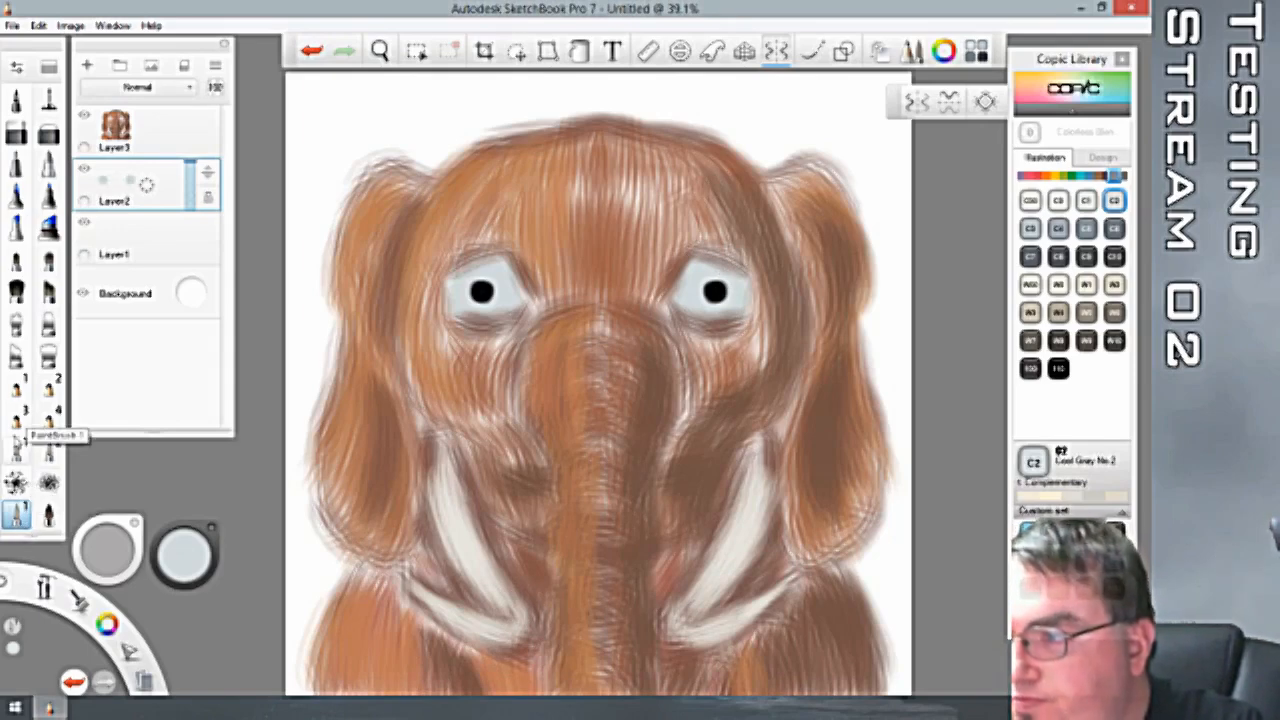
Erase a soft white highlight in the gray beside the pupil of each eye.
left_click(48, 133)
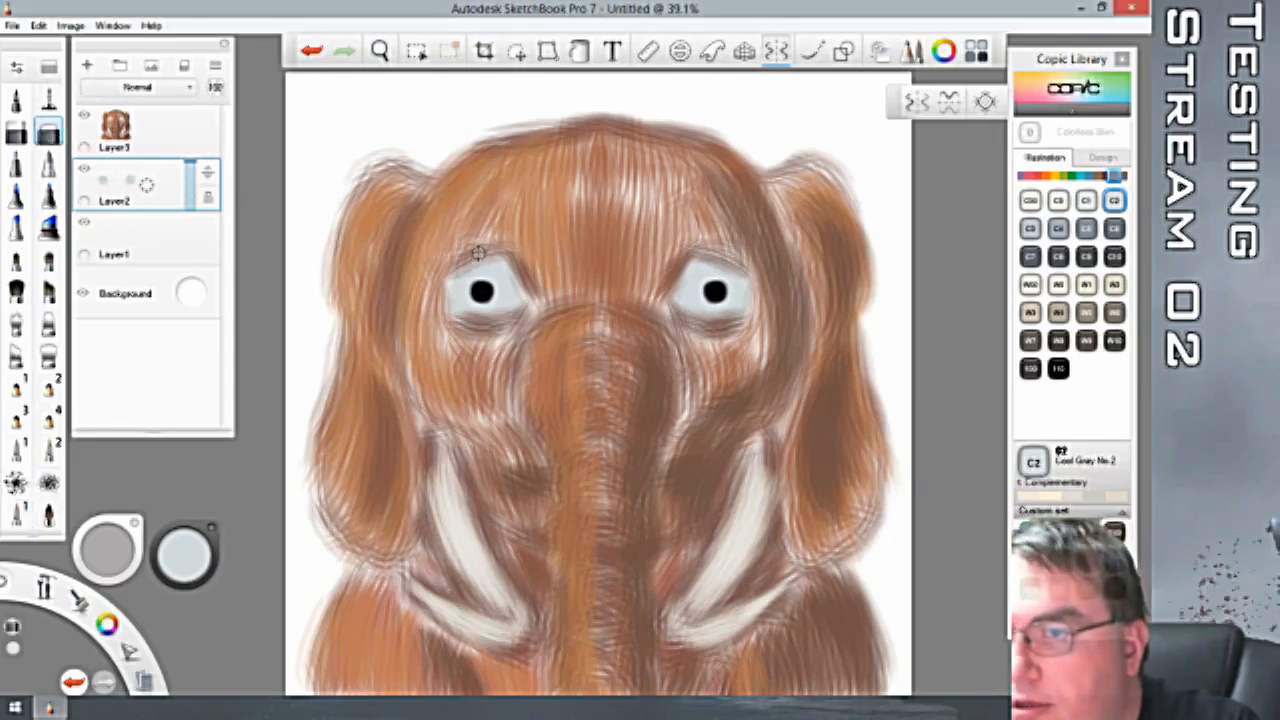
scroll(480, 312, "up", 2)
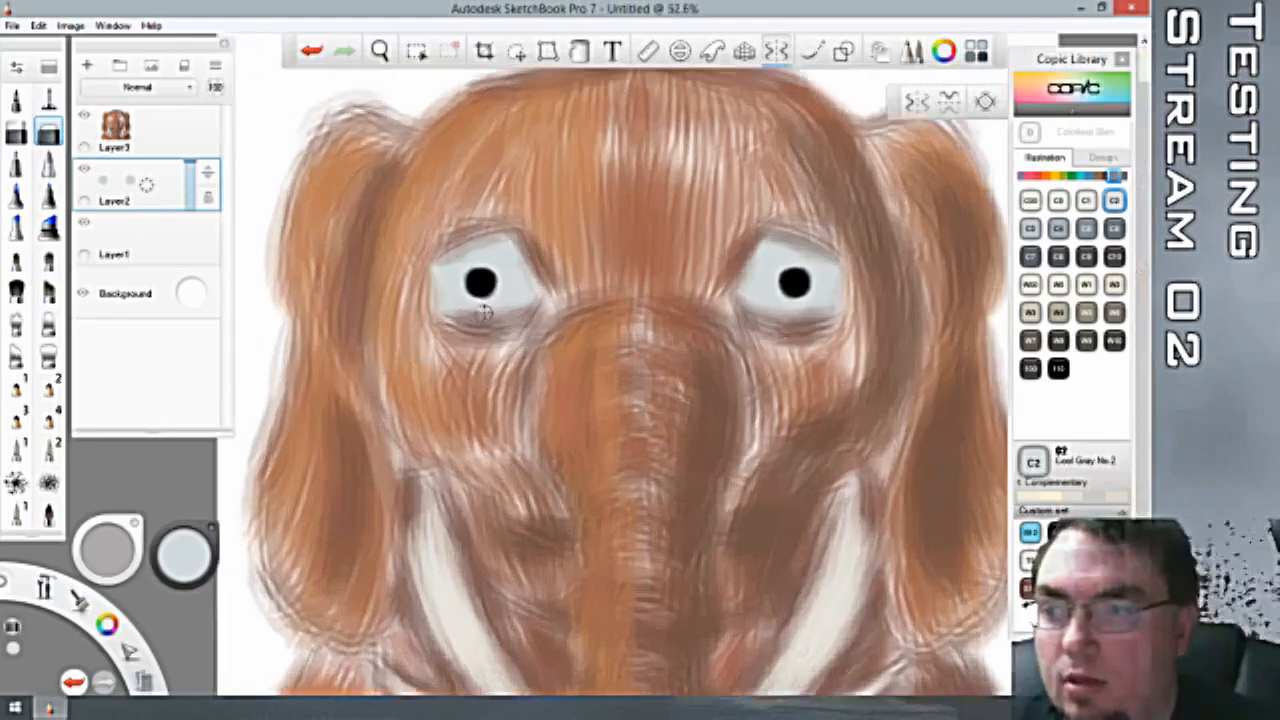
scroll(484, 290, "up", 5)
scroll(460, 256, "down", 3)
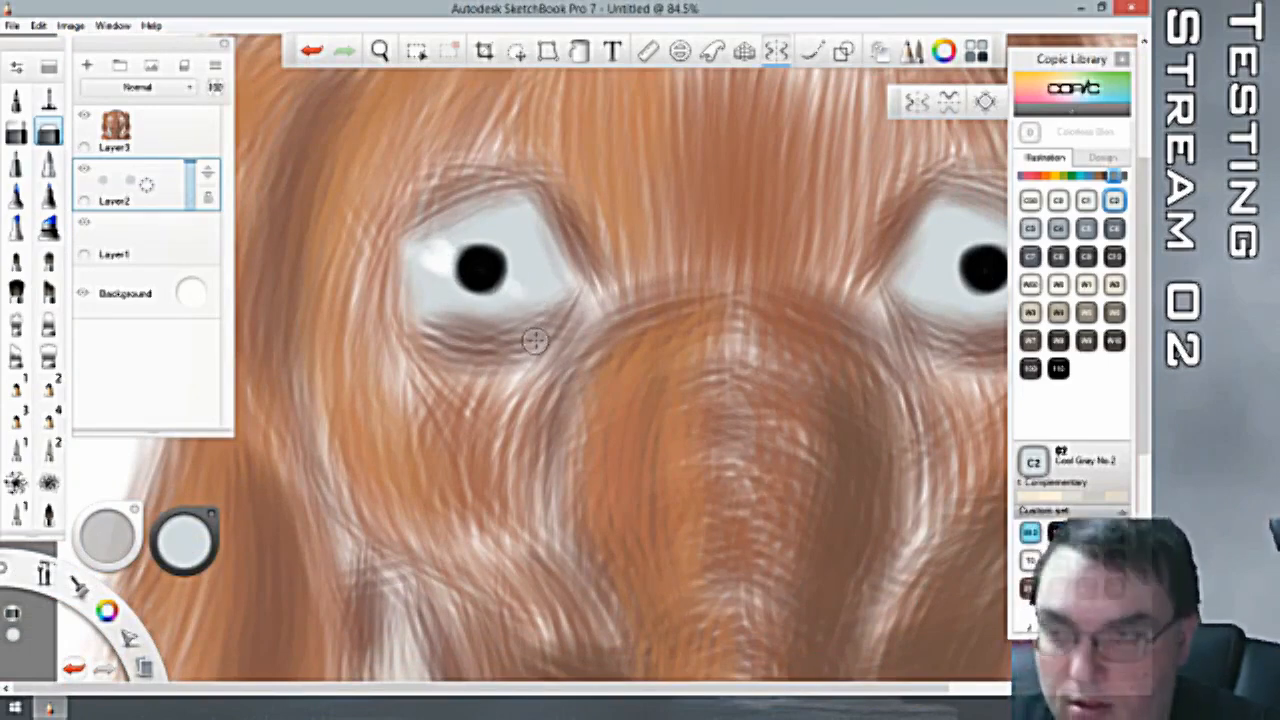
key("ctrl+z")
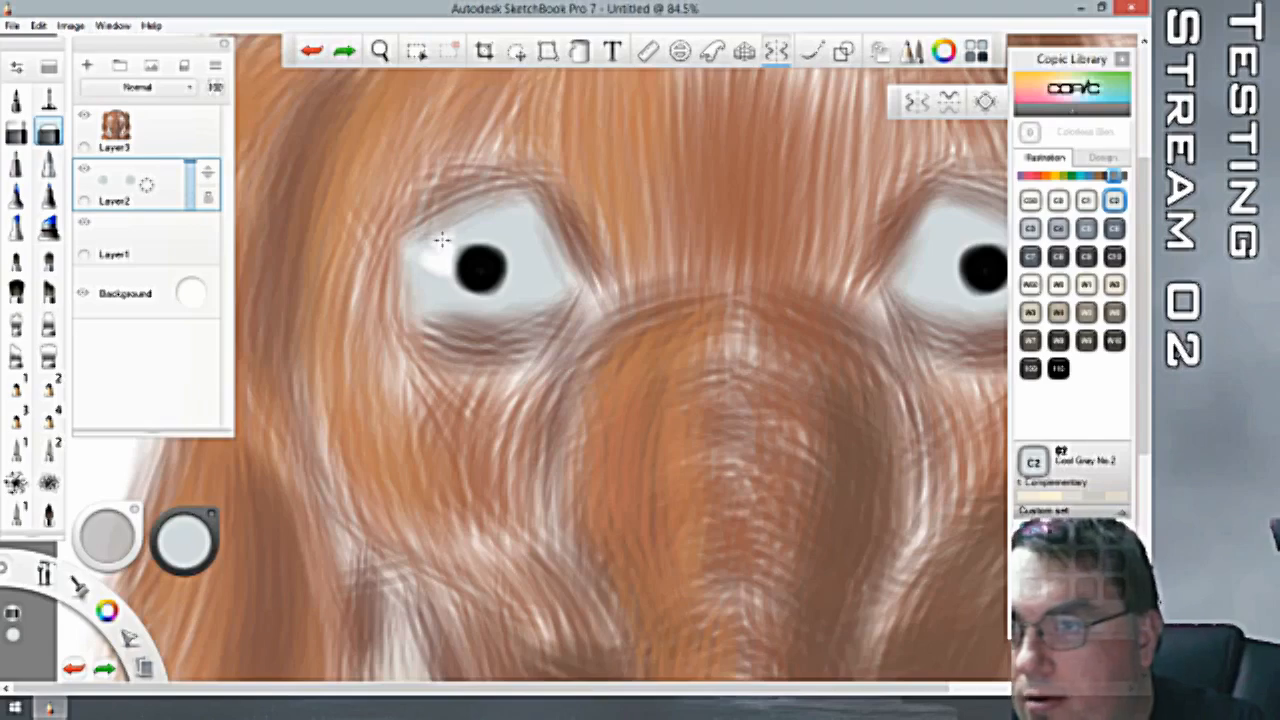
mouse_move(441, 240)
left_mouse_down()
mouse_move(428, 271)
mouse_move(454, 256)
left_mouse_up()
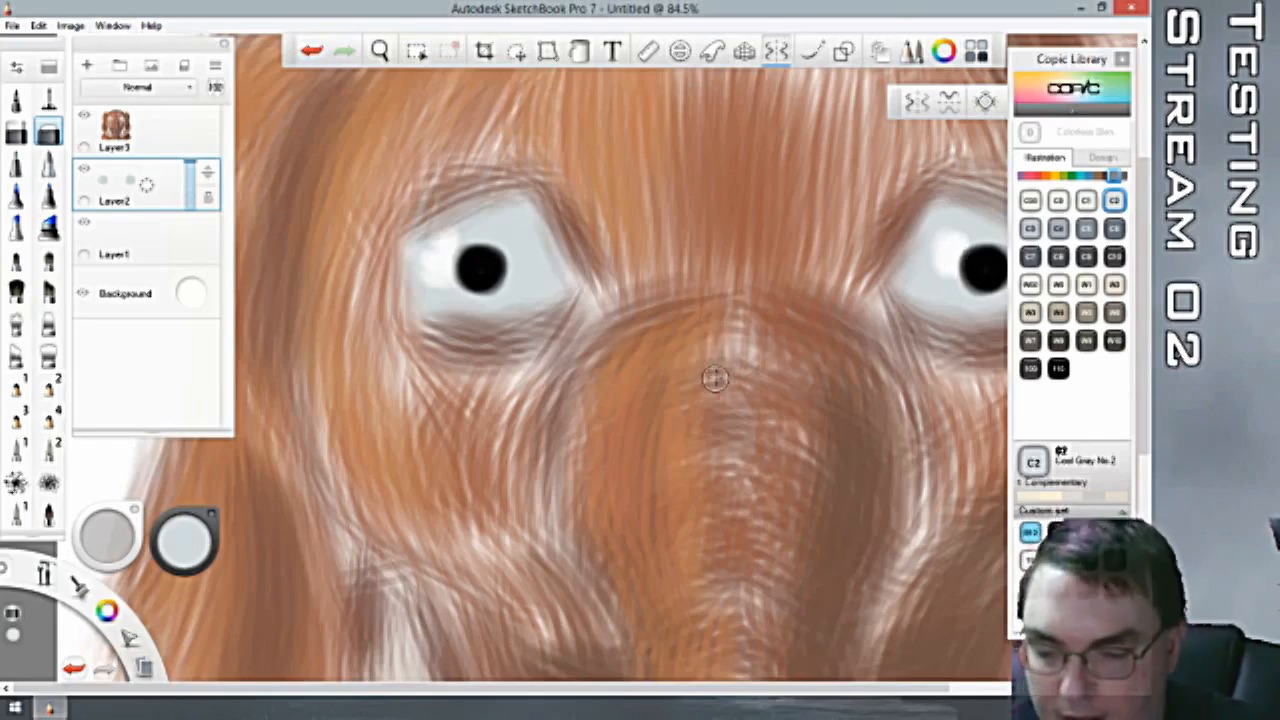
Make Layer3 active and brighten both tusks along their length with the soft eraser.
scroll(715, 378, "down", 5)
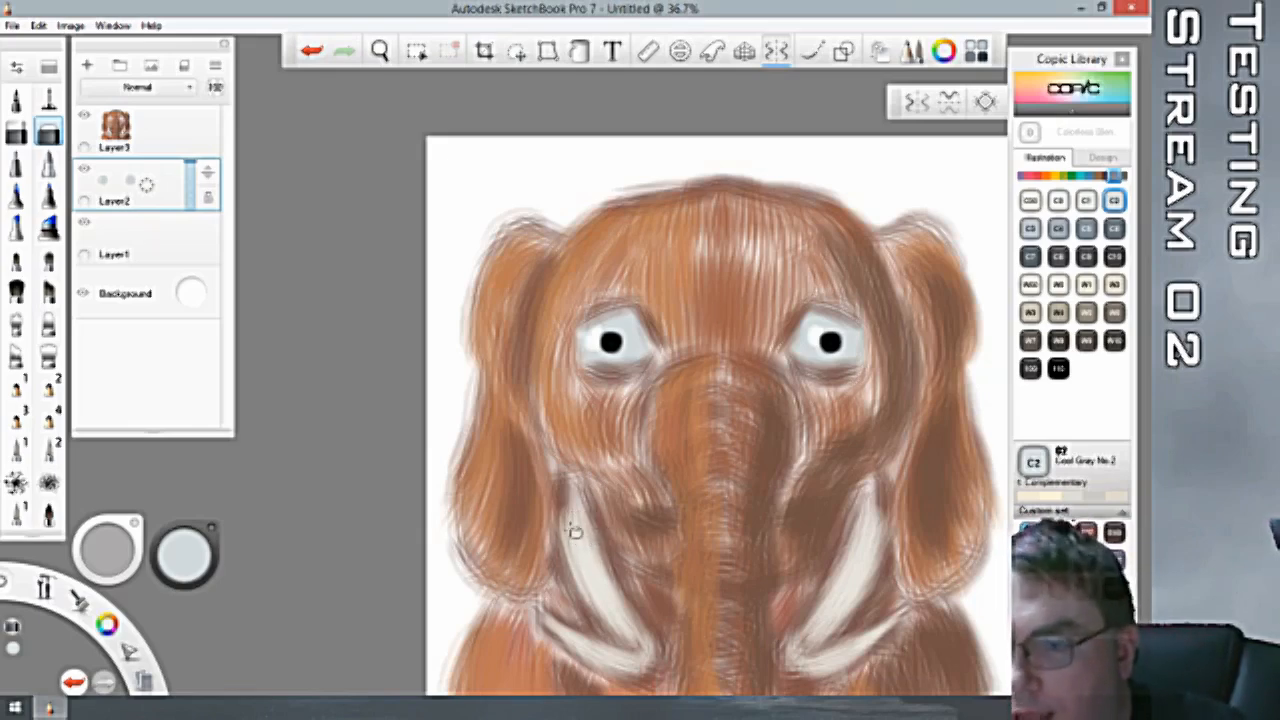
left_click(145, 122)
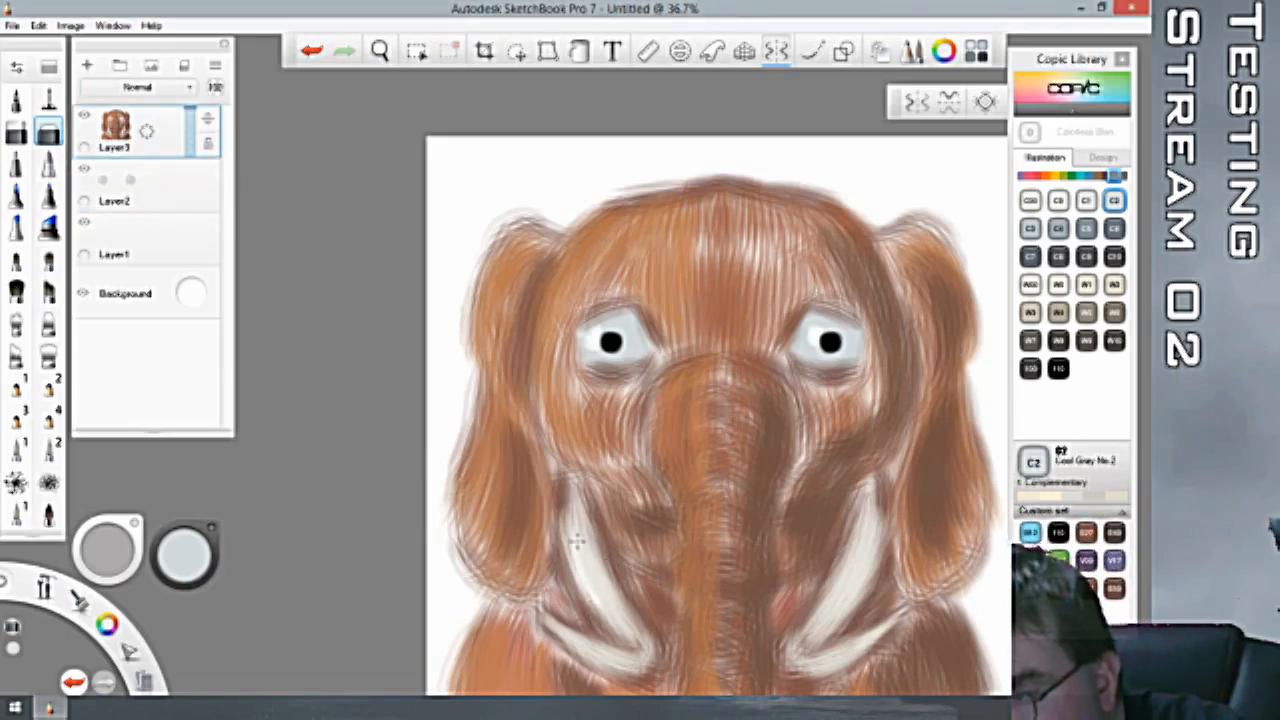
mouse_move(577, 541)
left_mouse_down()
mouse_move(609, 626)
mouse_move(632, 646)
left_mouse_up()
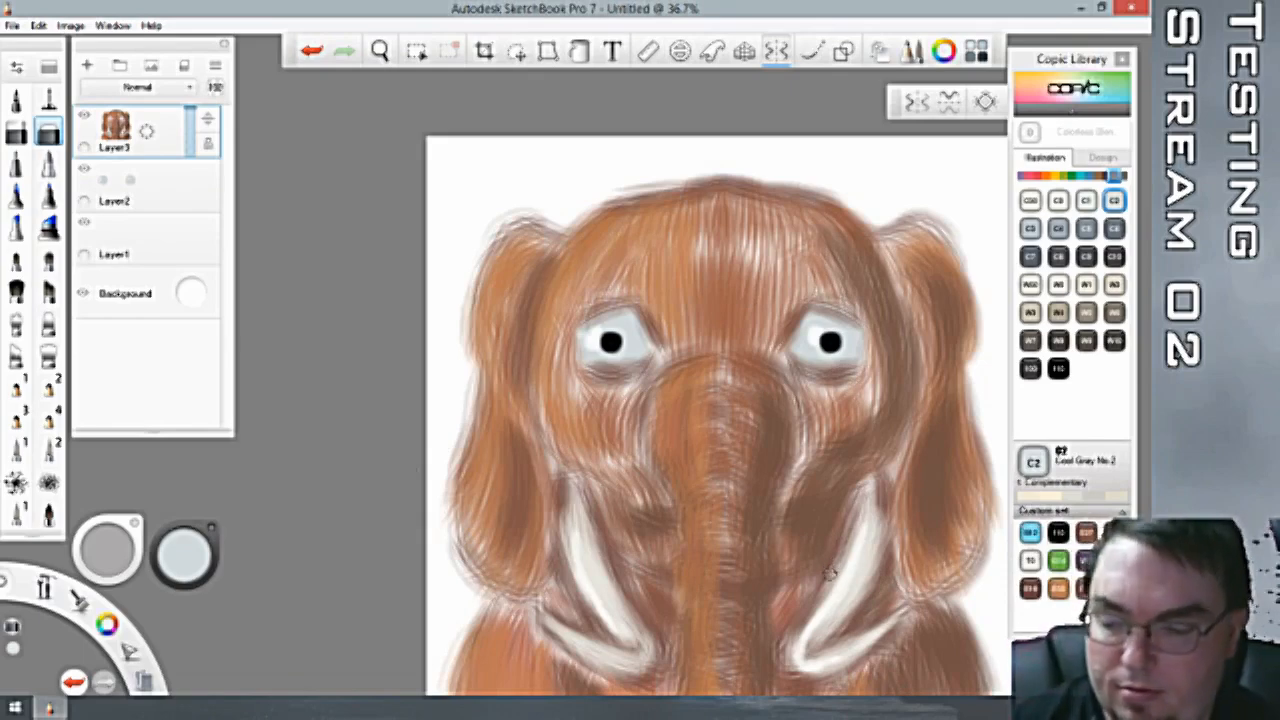
key("space")
mouse_move(817, 463)
left_mouse_down()
mouse_move(674, 402)
mouse_move(817, 461)
left_mouse_up()
left_click_drag(696, 390, 622, 366)
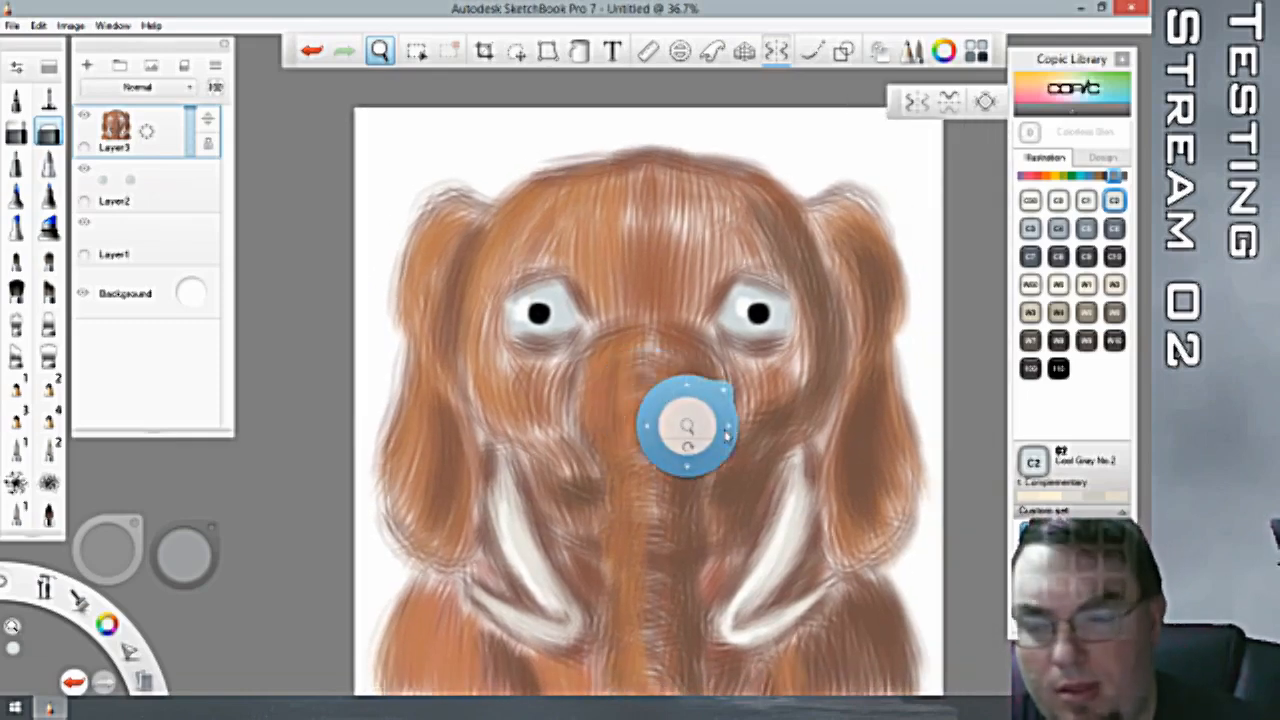
mouse_move(726, 431)
left_mouse_down()
mouse_move(701, 381)
mouse_move(760, 407)
left_mouse_up()
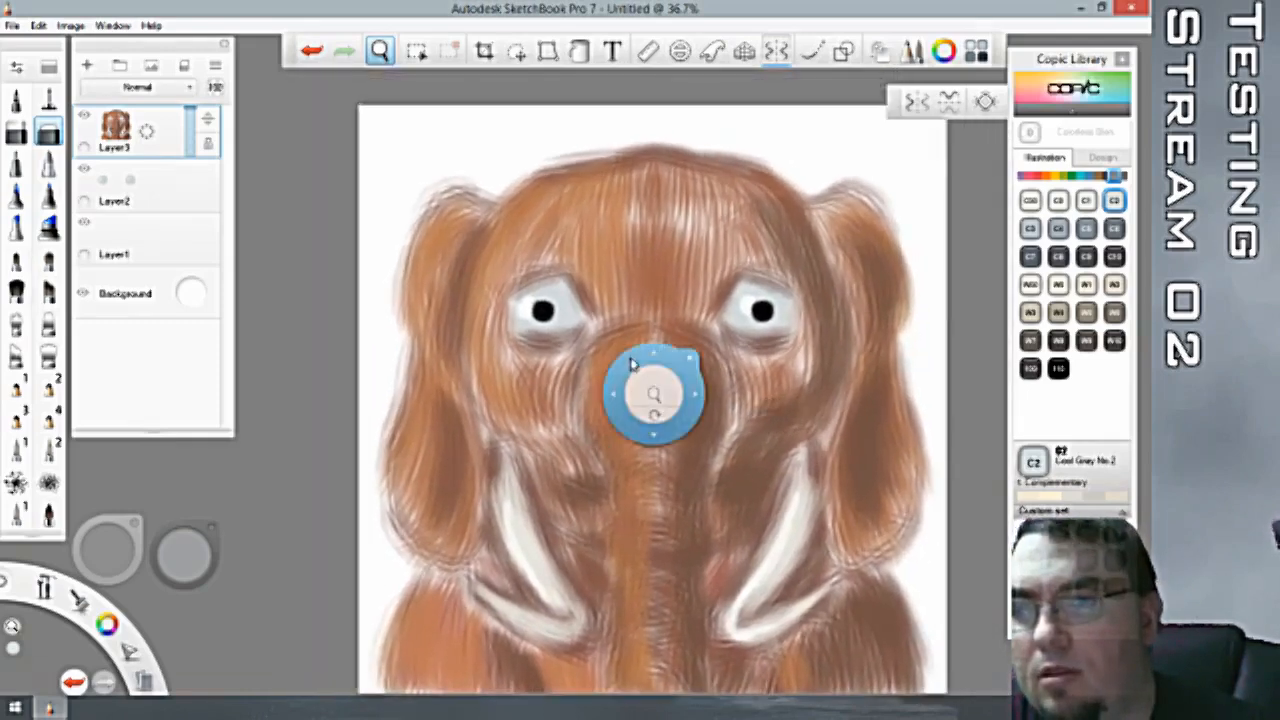
key("space")
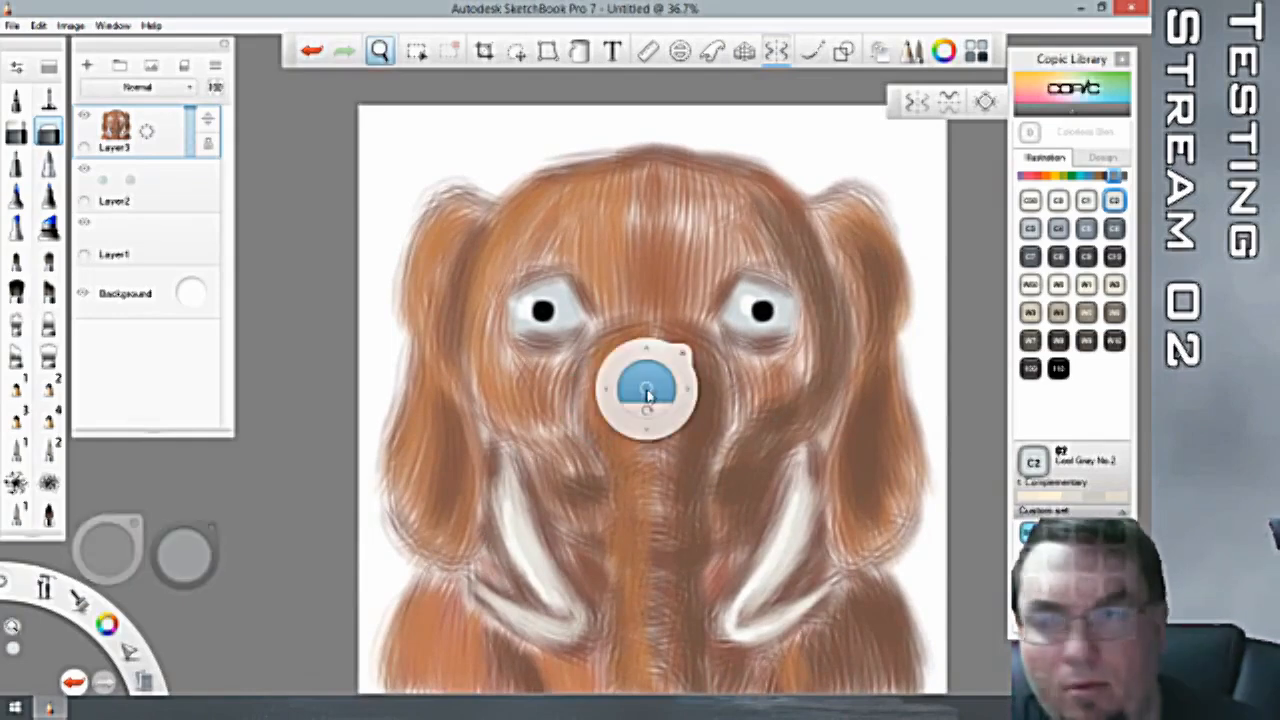
left_click_drag(670, 311, 603, 290)
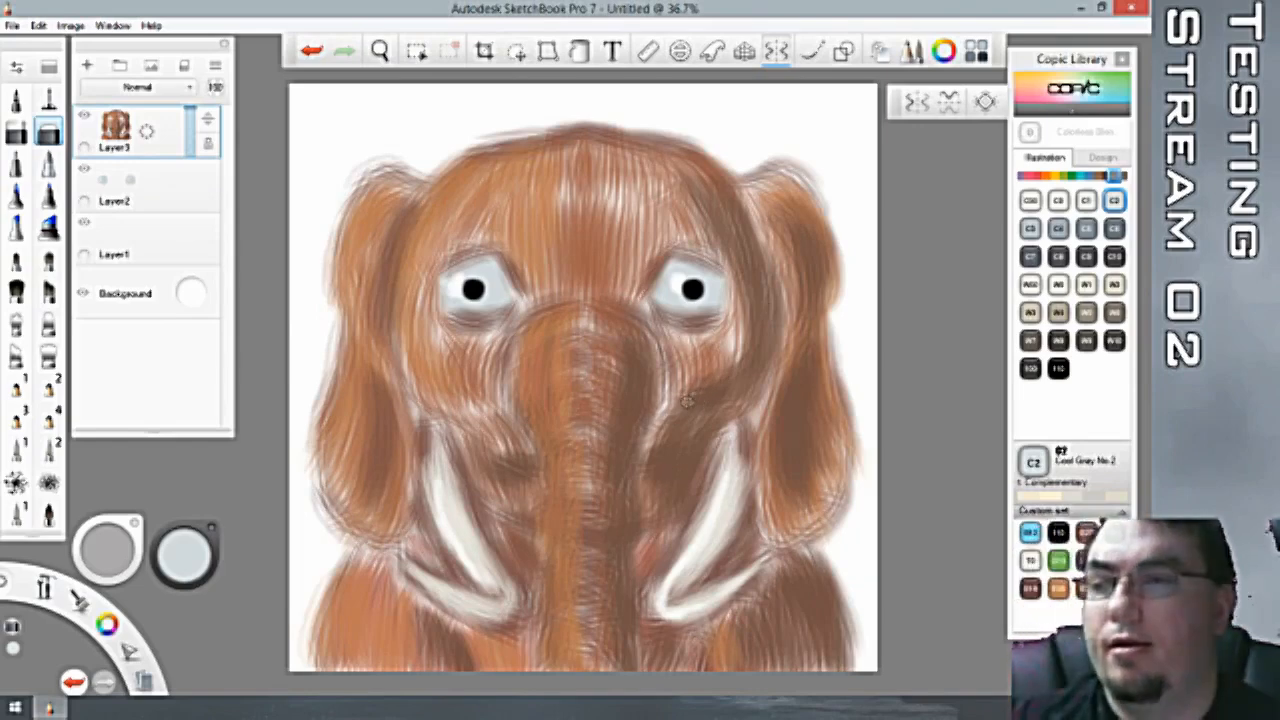
Merge Layer3 down into the eye shading on Layer2 and make Layer1 the active layer.
left_click(160, 194)
left_click(155, 150)
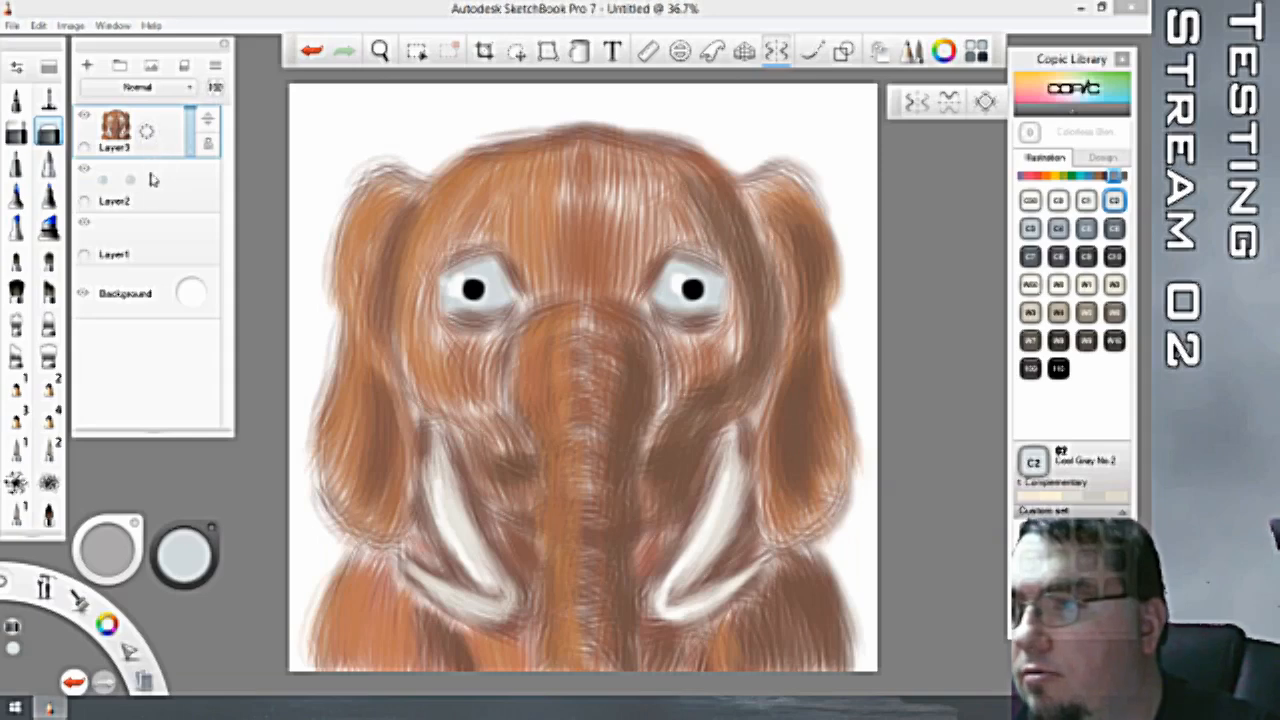
left_click(153, 190)
left_click(146, 188)
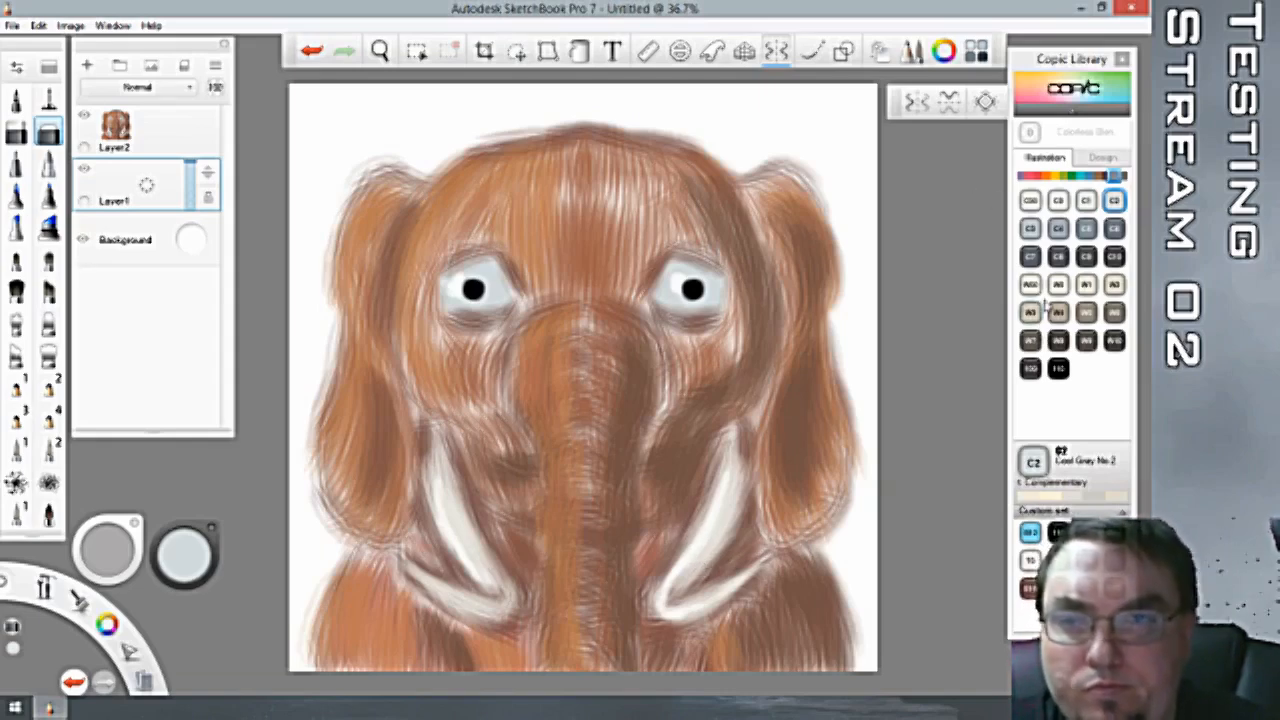
Pick the yellow-greens YG03 Yellow Green, YG25 Celadon Green, YG95 Pale Olive and YG93 Grayish Yellow from the Copic Library.
left_click(1074, 177)
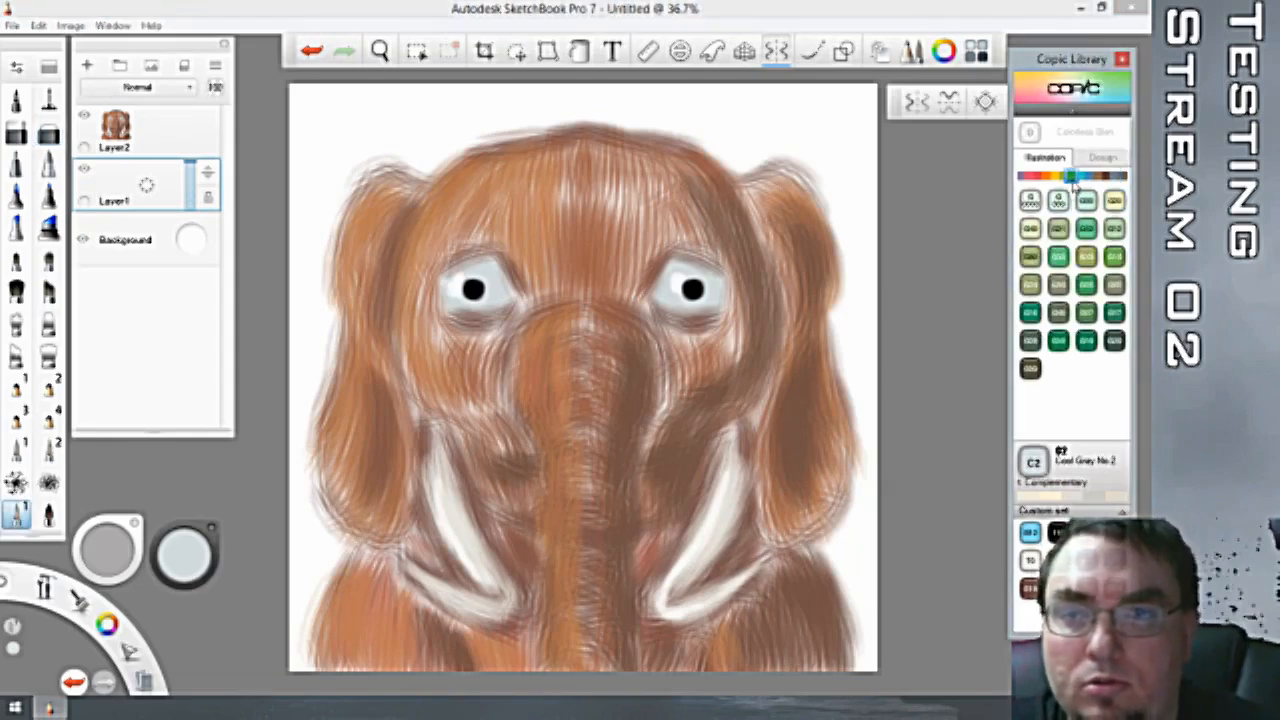
left_click(1063, 176)
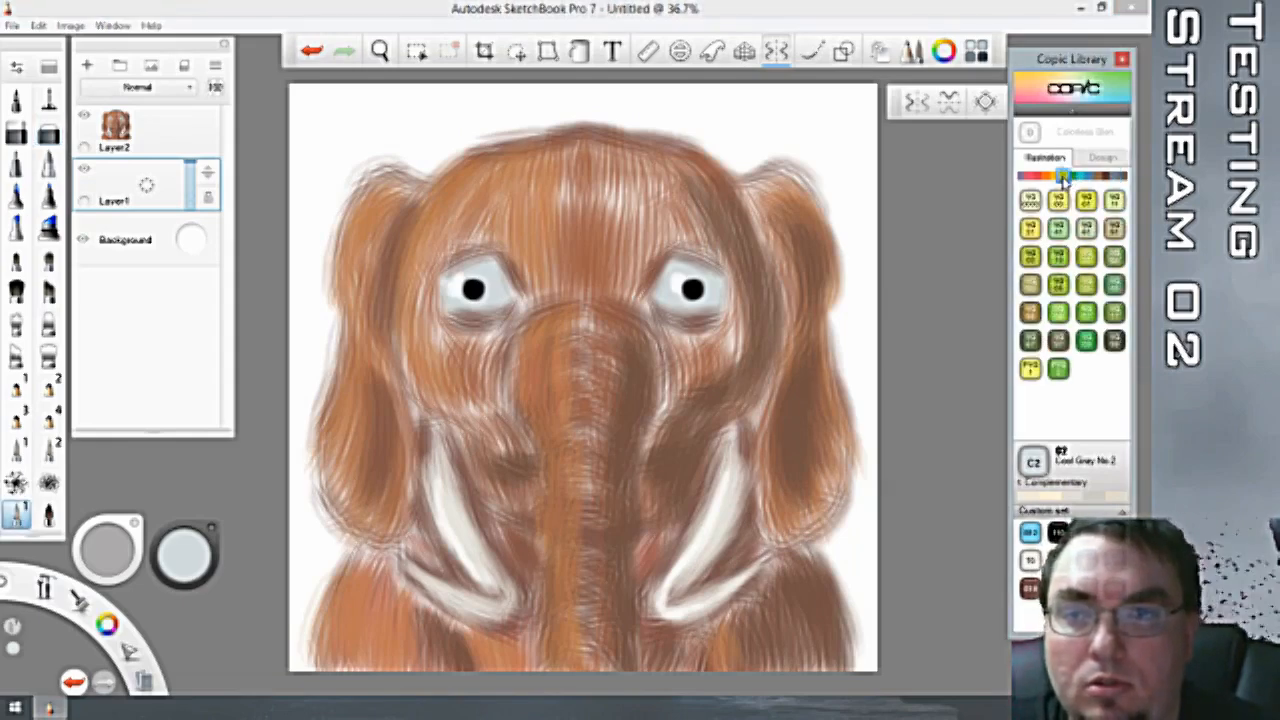
left_click(1031, 257)
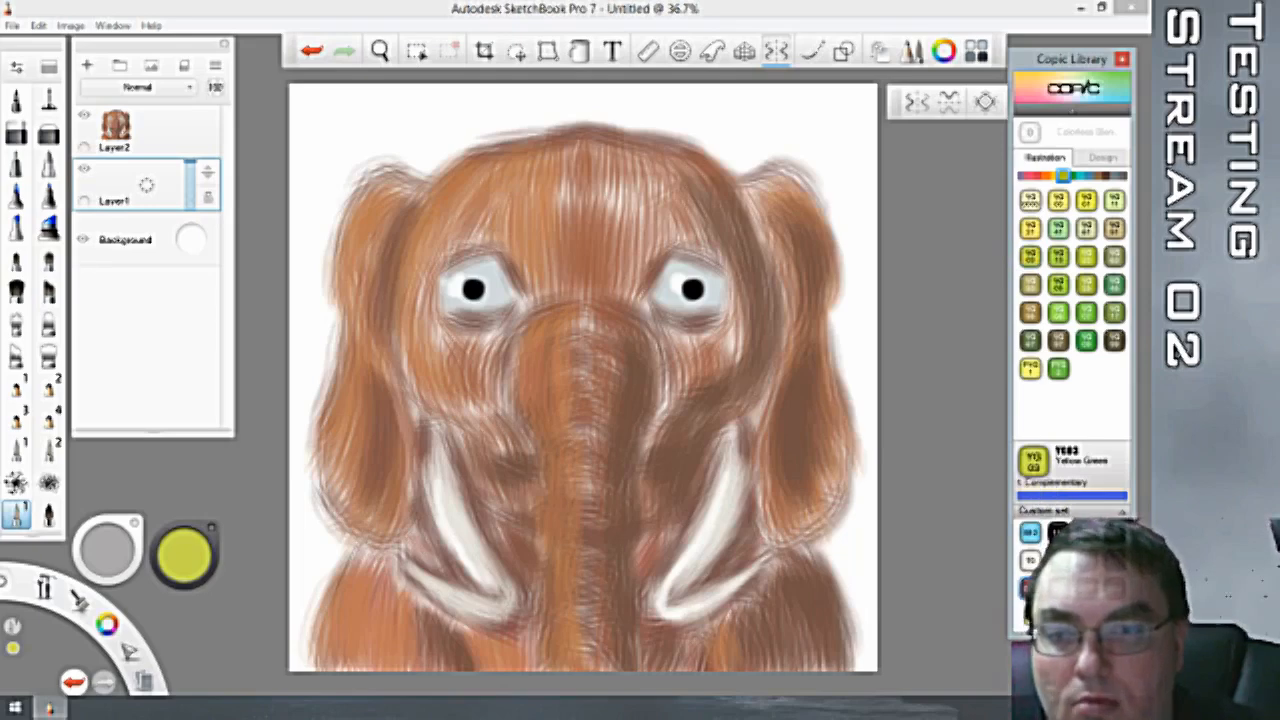
left_click(1086, 285)
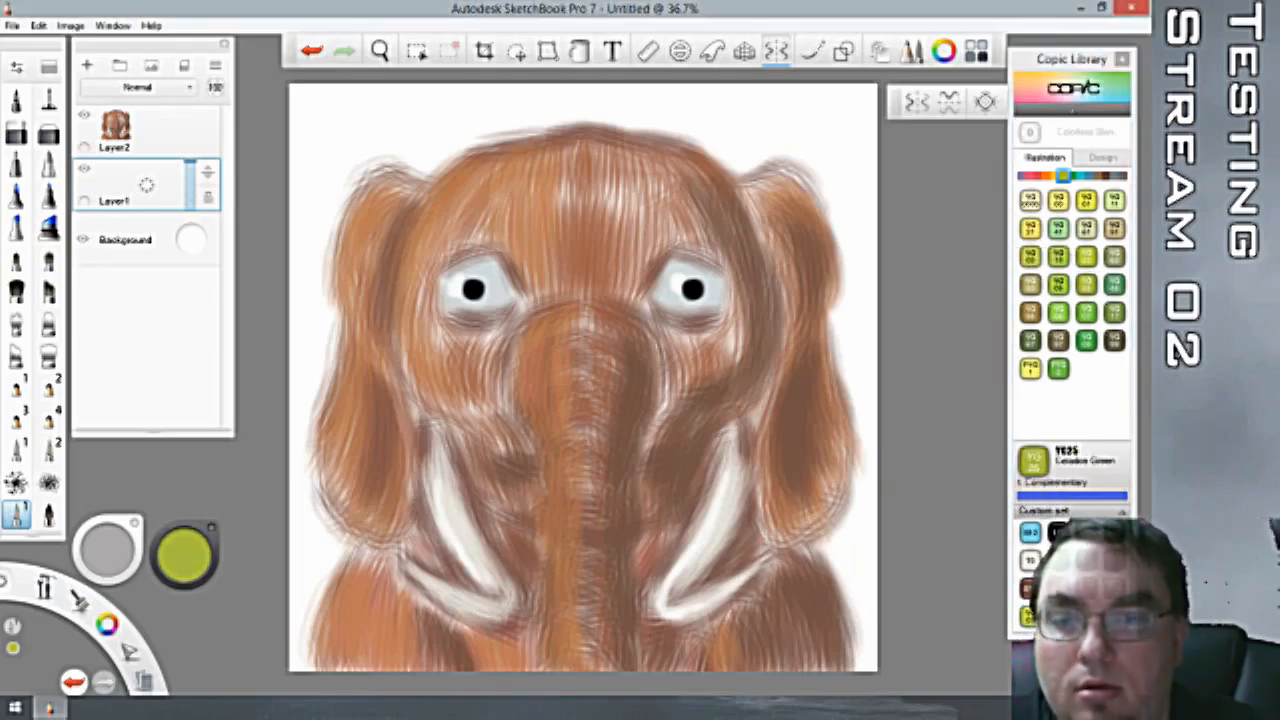
left_click(1030, 313)
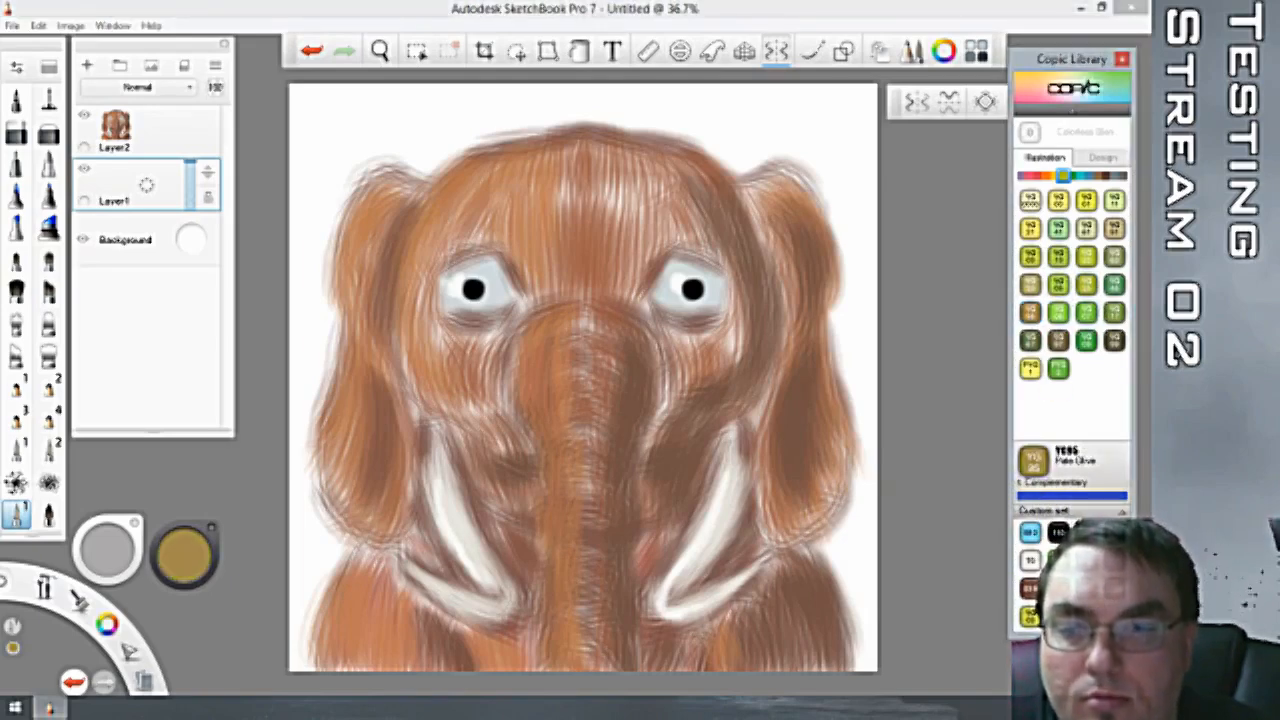
left_click(1031, 286)
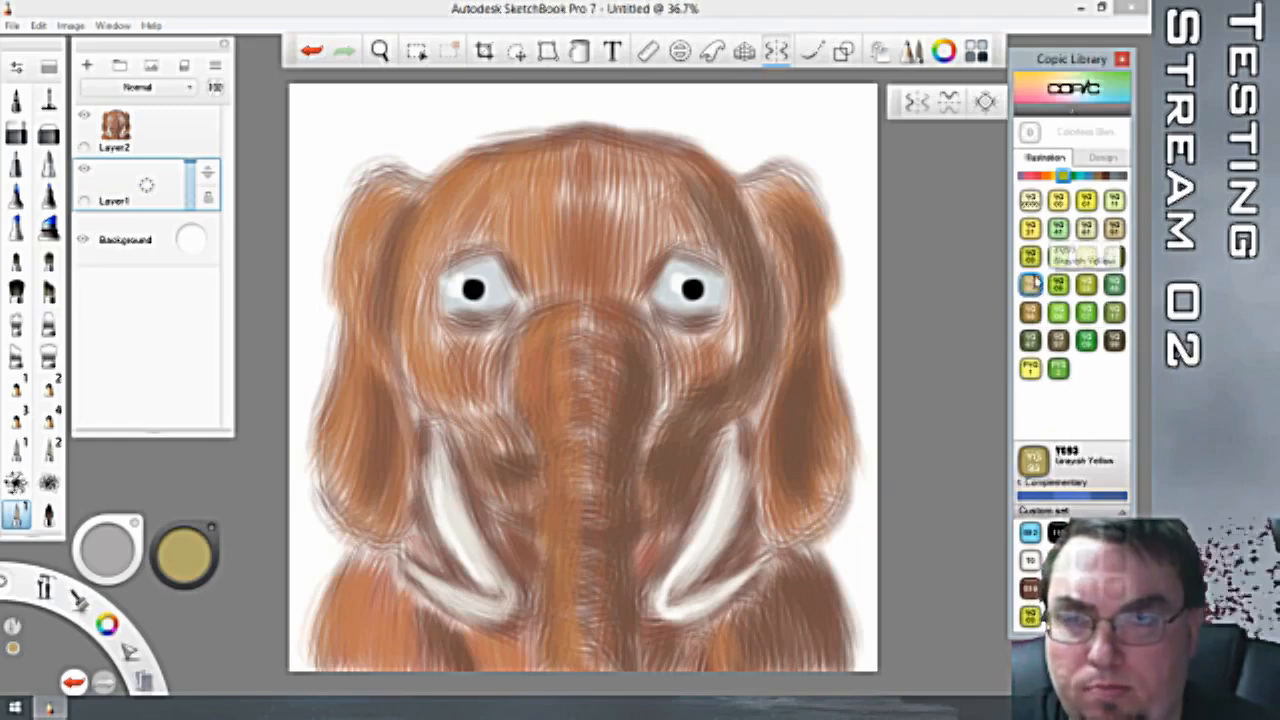
Store YG95 Pale Olive in the Copic custom set and pick YG97 Spanish Olive as the brush color.
left_click(1100, 177)
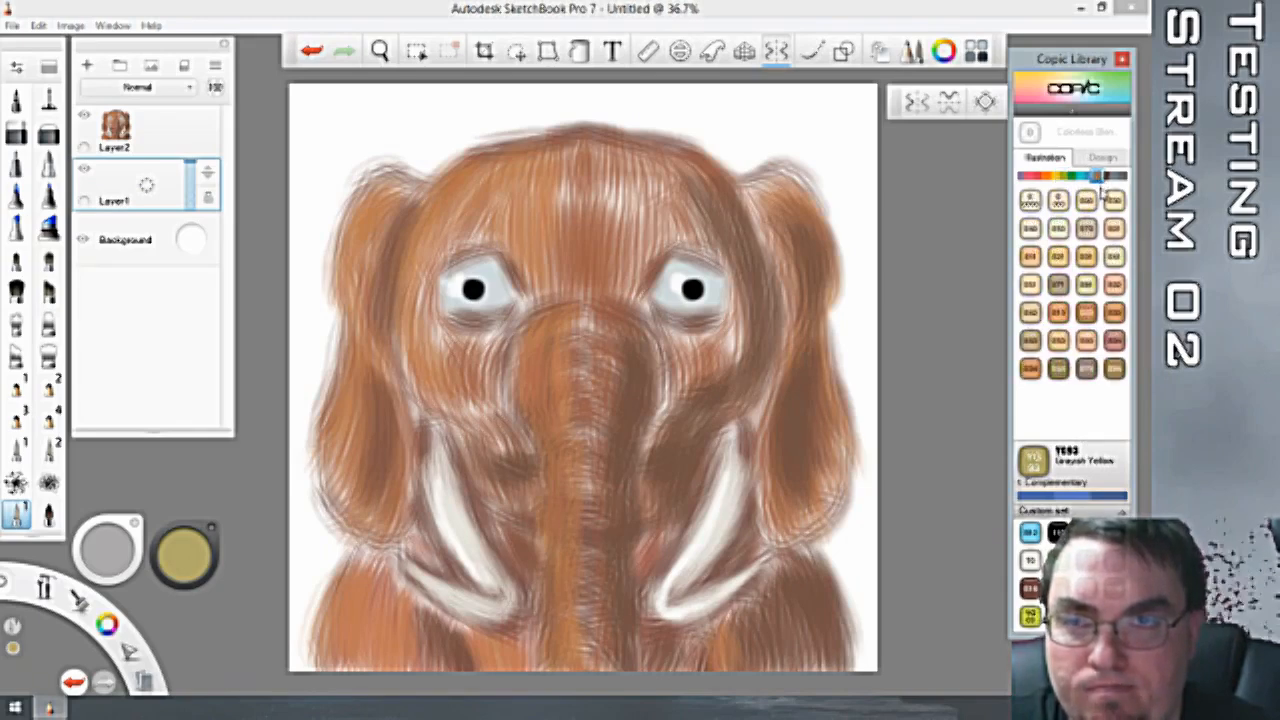
left_click(1105, 177)
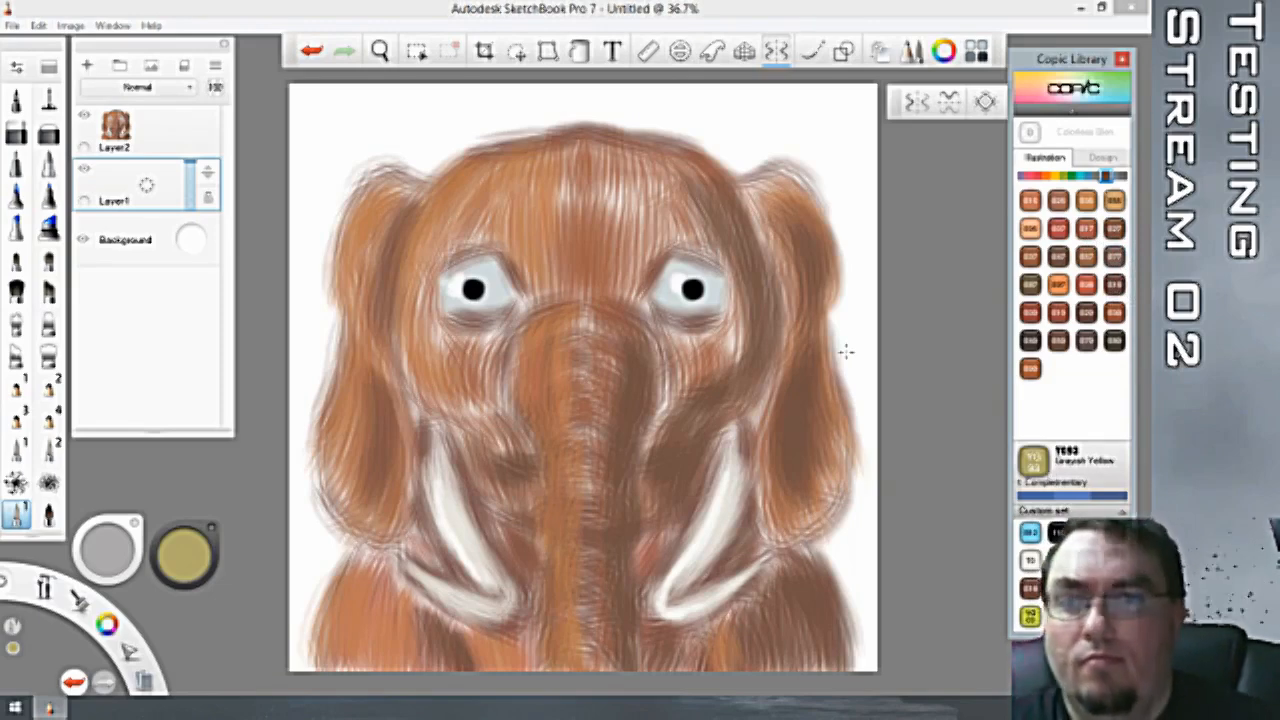
left_click(1070, 176)
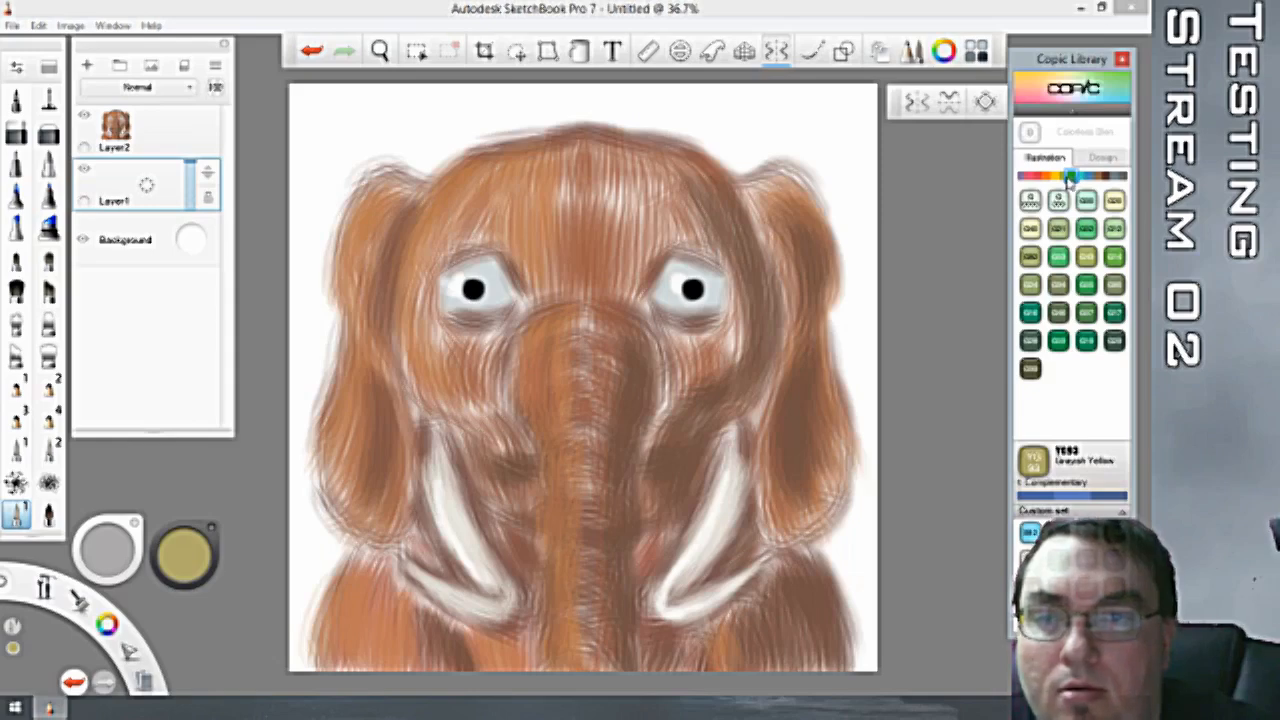
left_click_drag(1070, 176, 1062, 176)
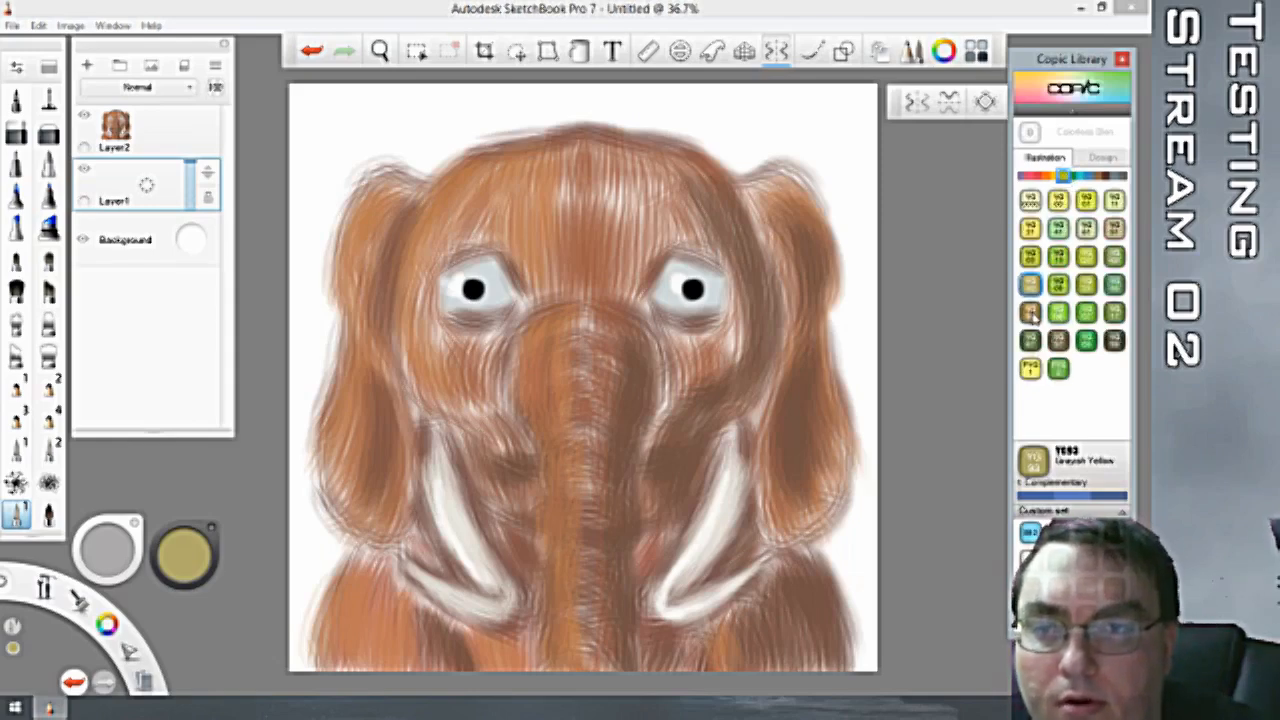
mouse_move(1030, 312)
left_mouse_down()
mouse_move(1106, 485)
mouse_move(1110, 528)
left_mouse_up()
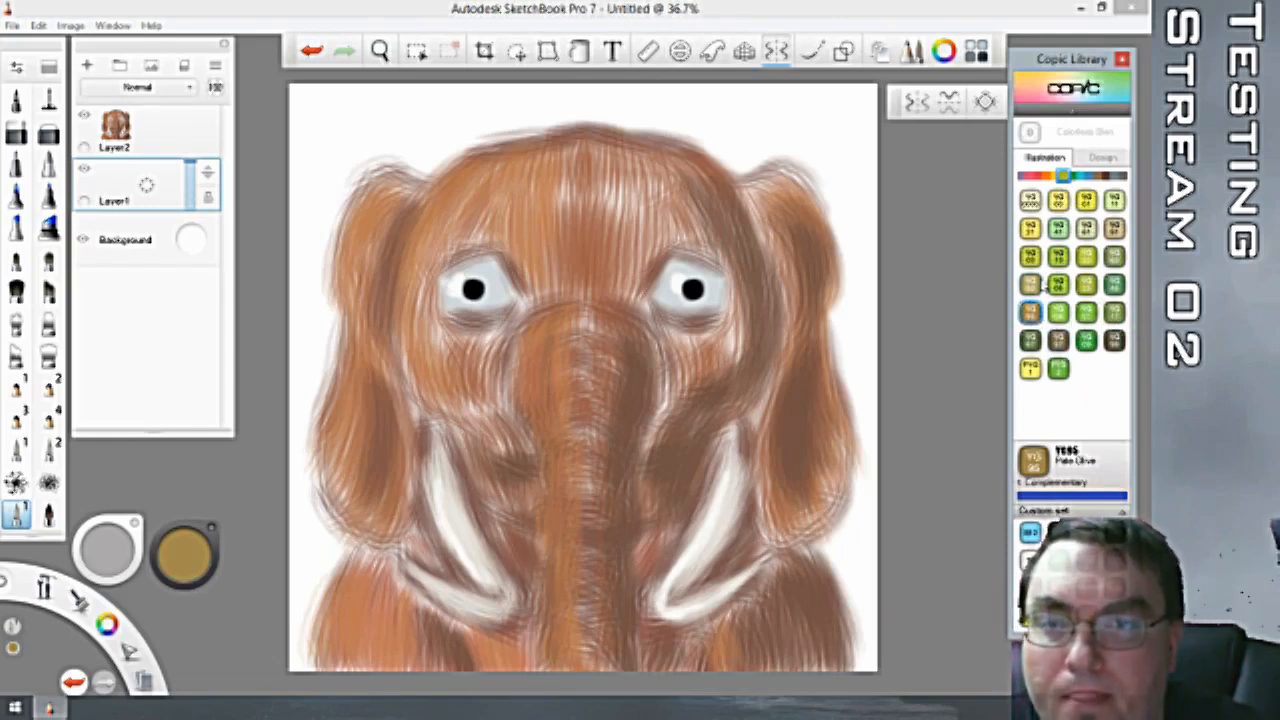
left_click(1058, 340)
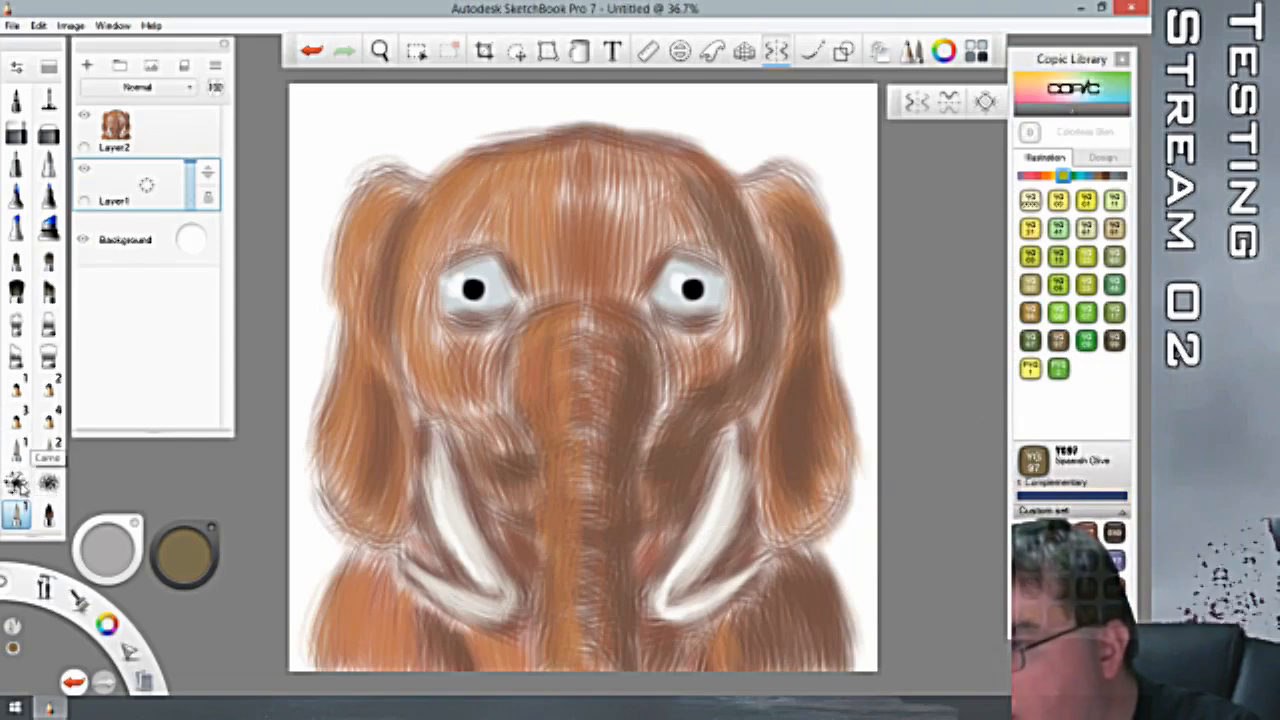
Choose the Camo brush and raise its size with light pen pressure to about 296.
left_click(17, 484)
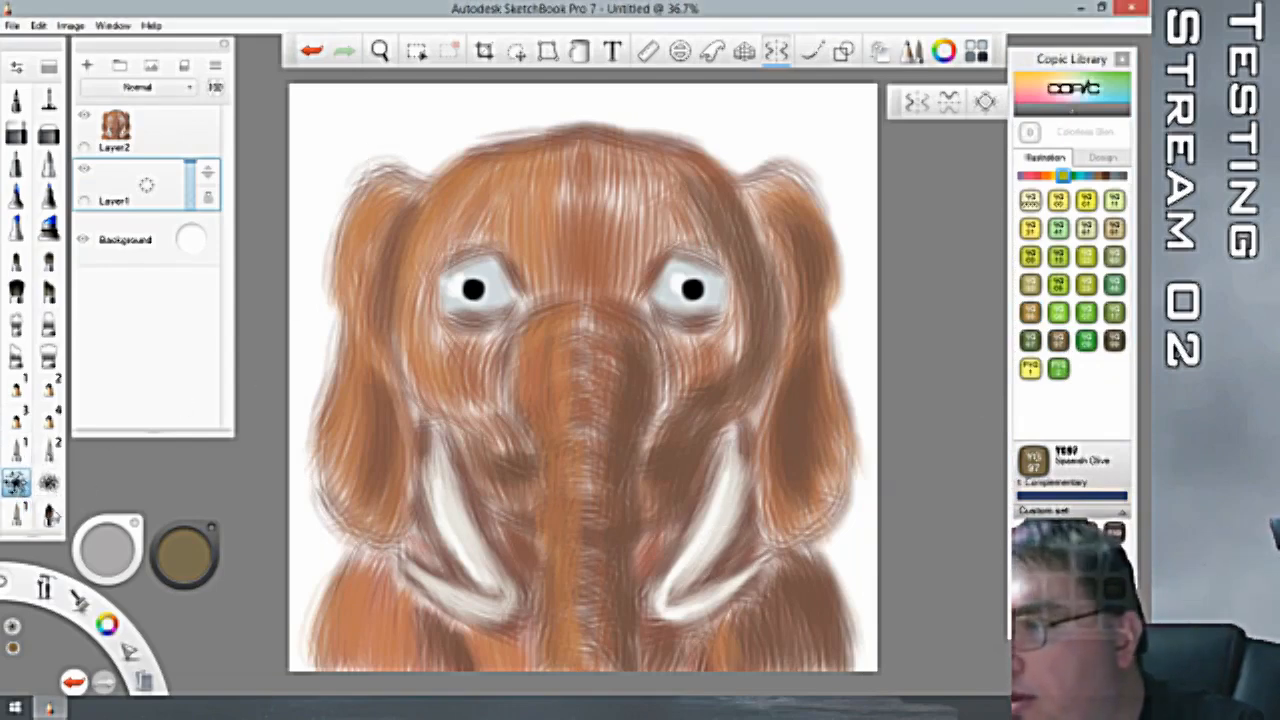
double_click(17, 486)
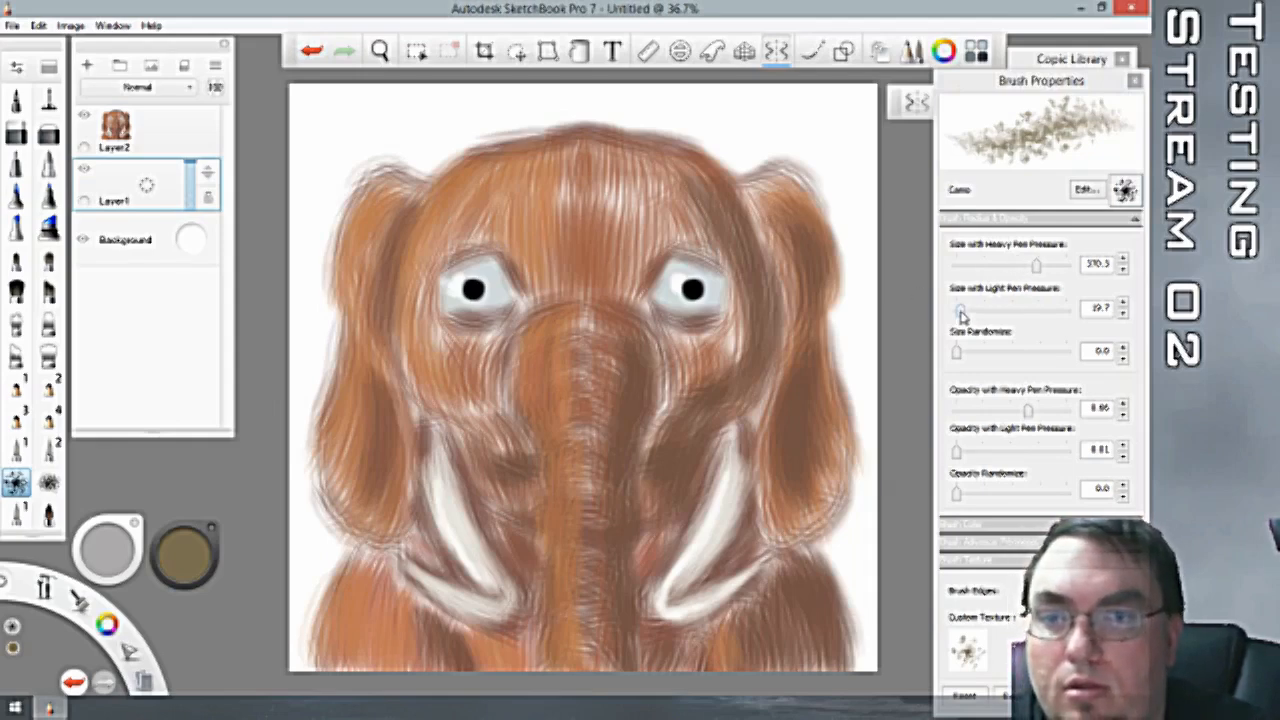
left_click_drag(961, 316, 1024, 330)
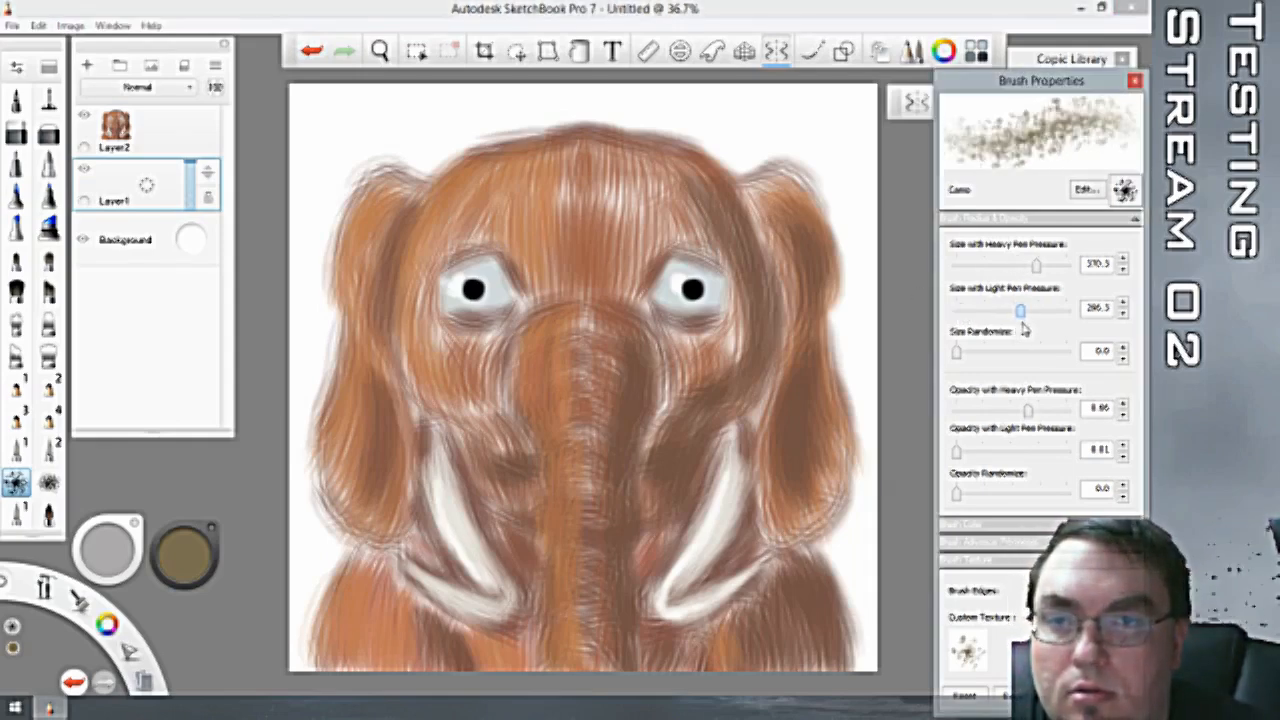
left_click(1135, 81)
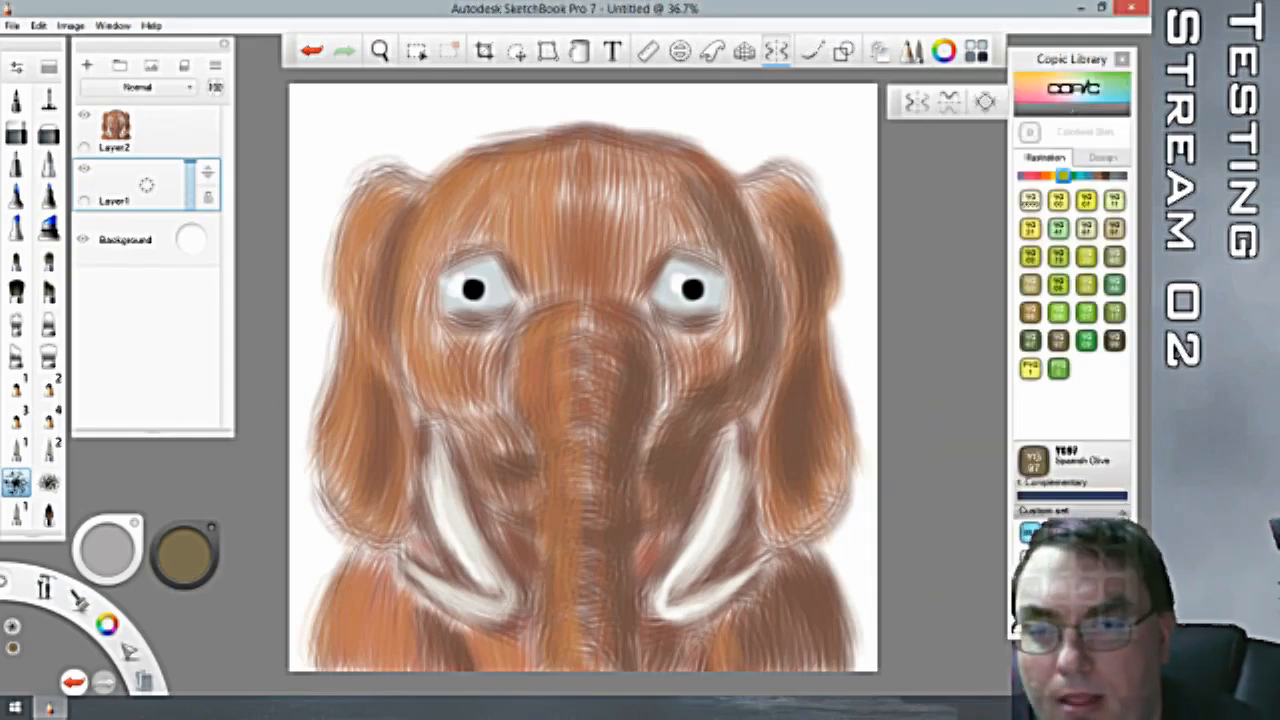
Try Camo strokes in YG97 Spanish Olive beside the elephant on both sides and undo each one.
mouse_move(316, 582)
left_mouse_down()
mouse_move(302, 636)
mouse_move(312, 560)
mouse_move(276, 596)
left_mouse_up()
key("ctrl+z")
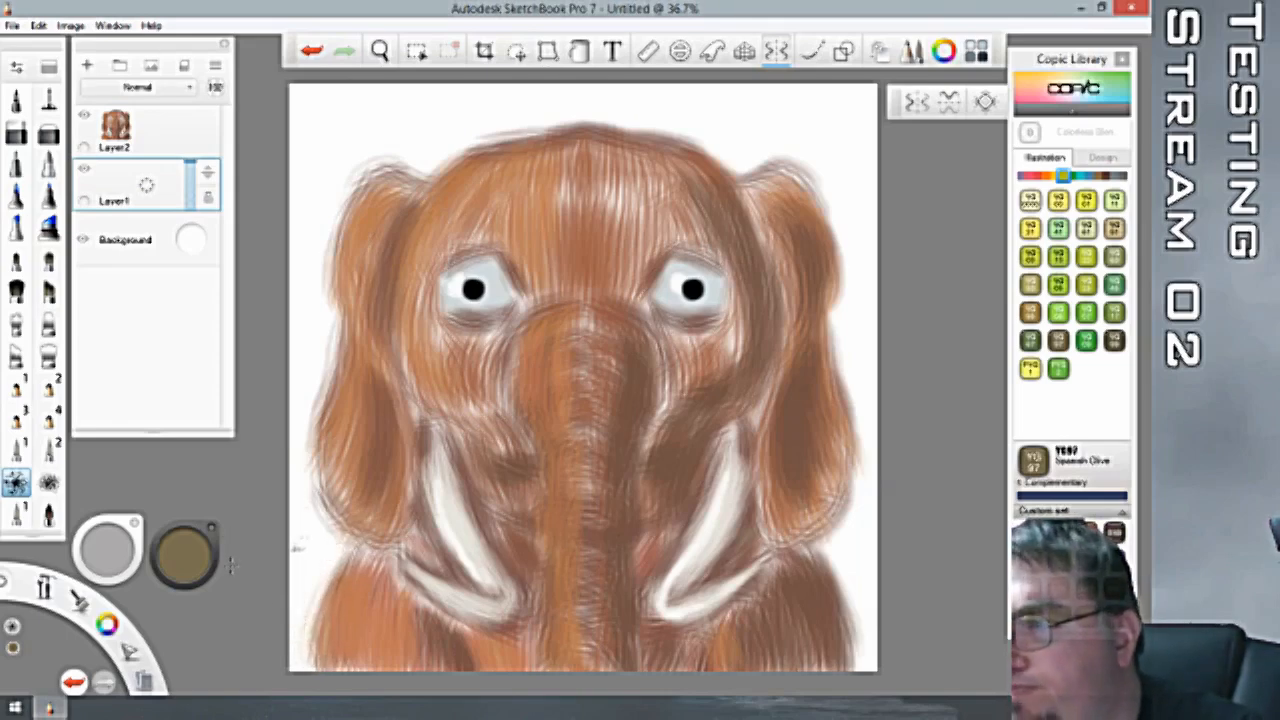
mouse_move(300, 540)
left_mouse_down()
mouse_move(296, 585)
mouse_move(310, 500)
mouse_move(272, 553)
mouse_move(300, 555)
mouse_move(302, 575)
mouse_move(318, 530)
left_mouse_up()
key("ctrl+z")
left_click_drag(870, 360, 868, 391)
key("ctrl+z")
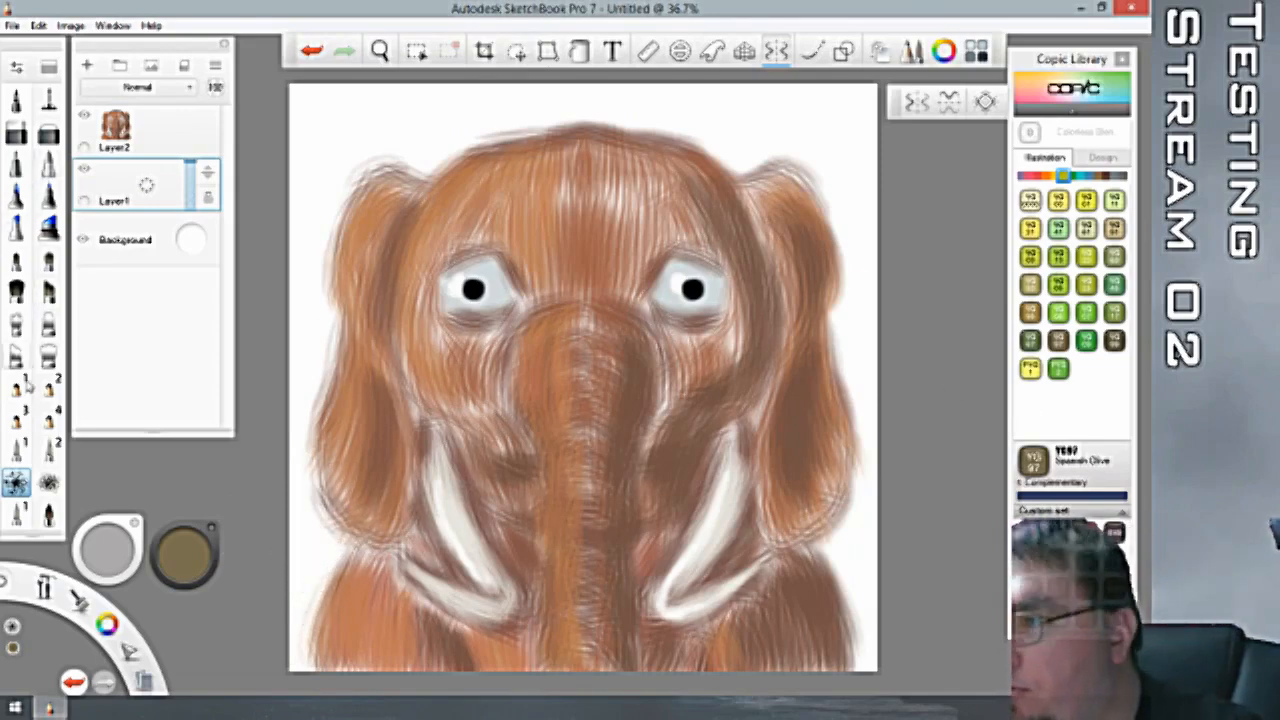
Paint an E00 Skin White base under the elephant on Layer1, toggling Layer2's visibility to check its coverage.
left_click(17, 452)
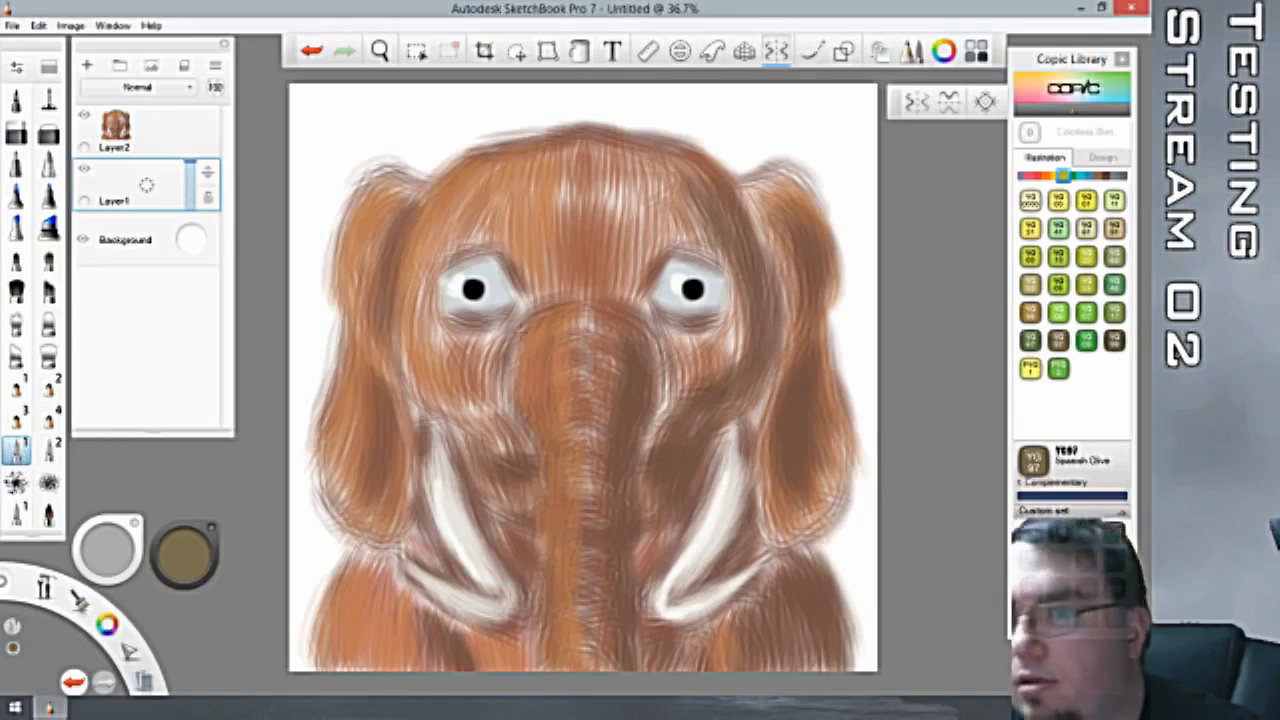
left_click(1097, 177)
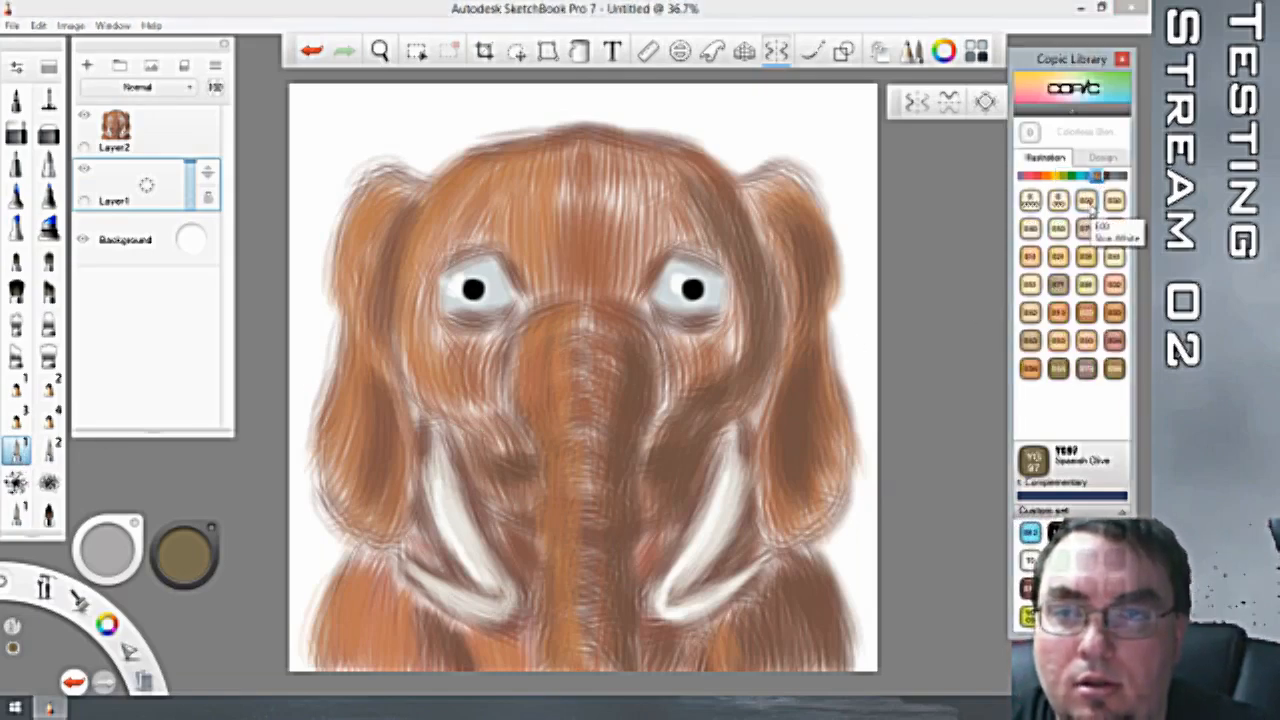
left_click(1087, 201)
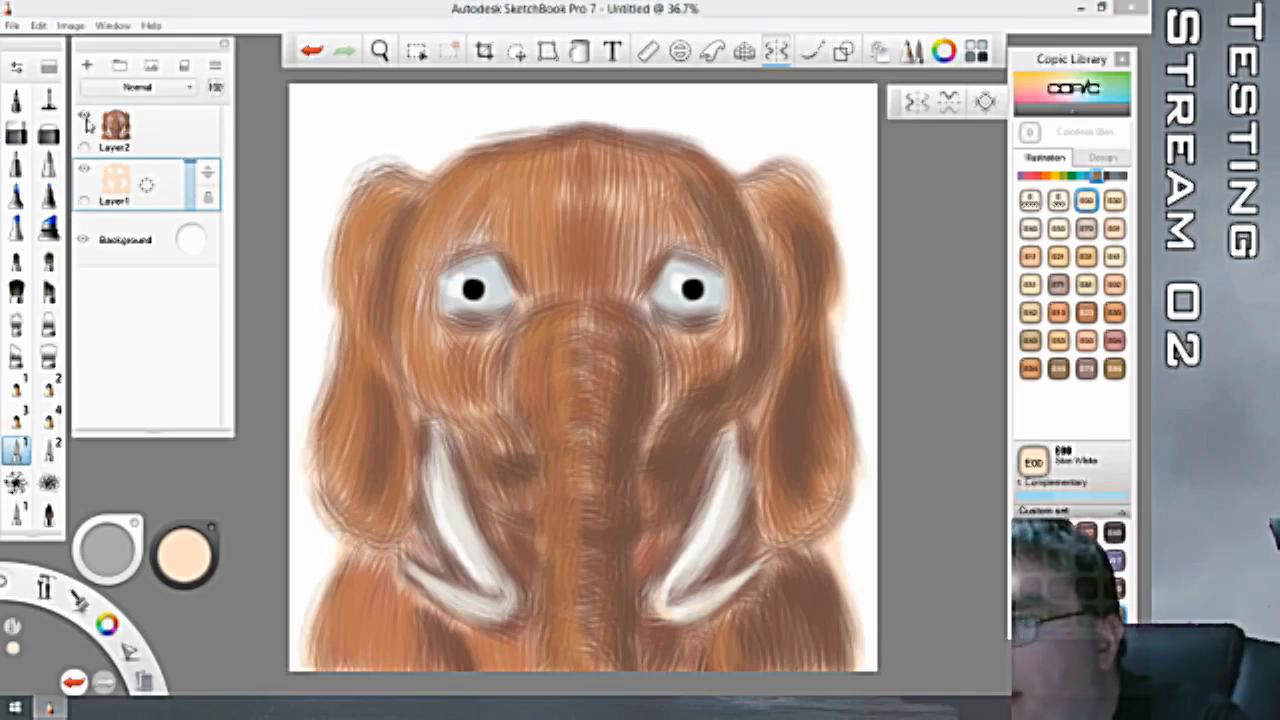
left_click(84, 118)
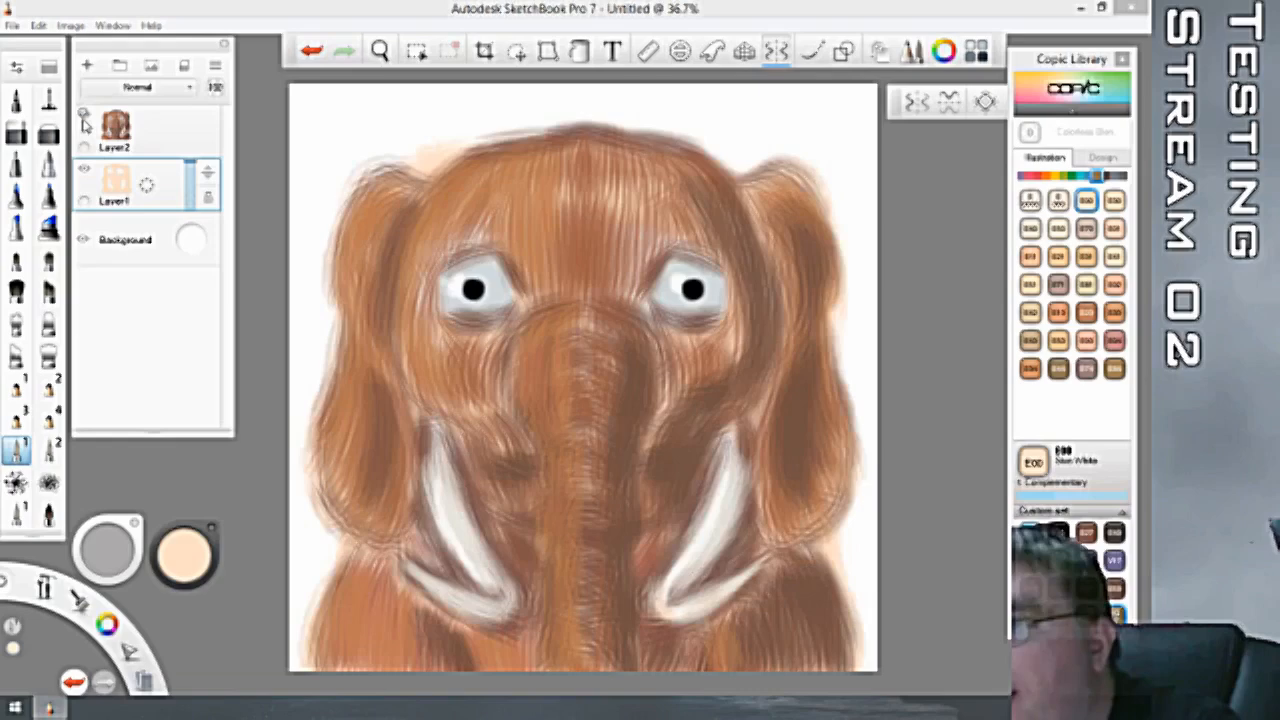
left_click(84, 116)
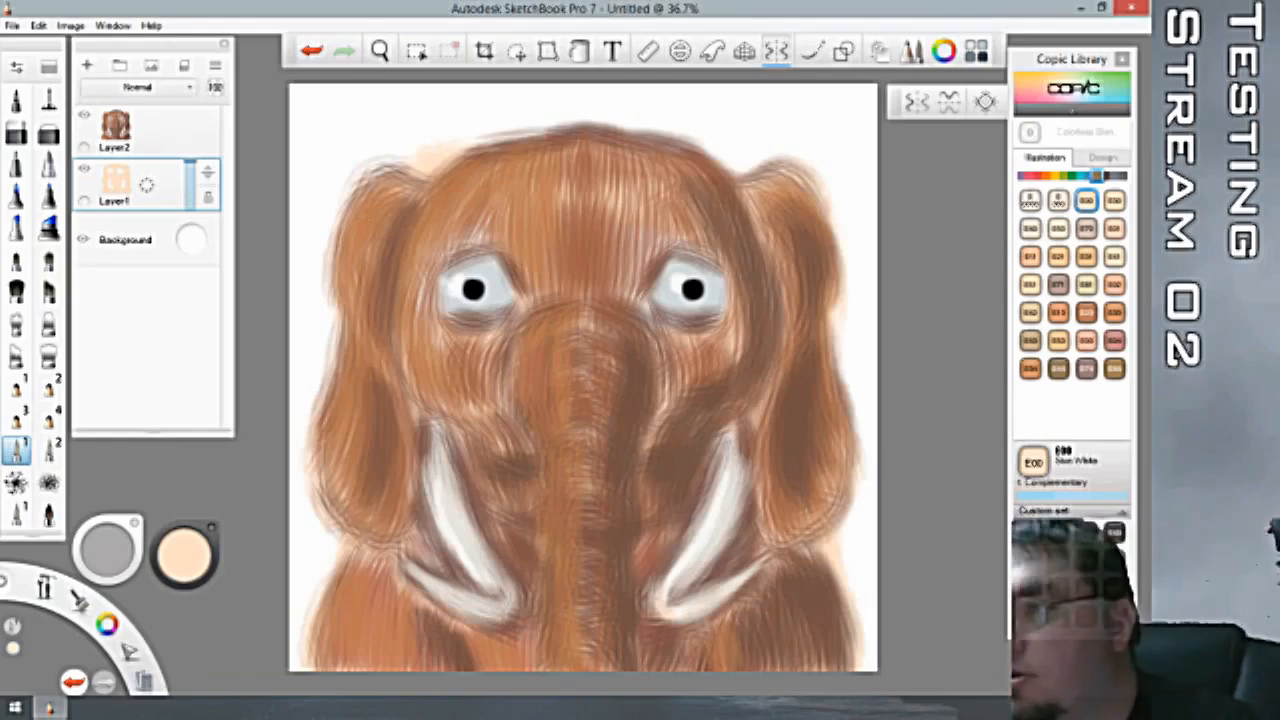
Add a new empty layer for the background and arrange the stack so that it lies beneath Layer1.
left_click(155, 145)
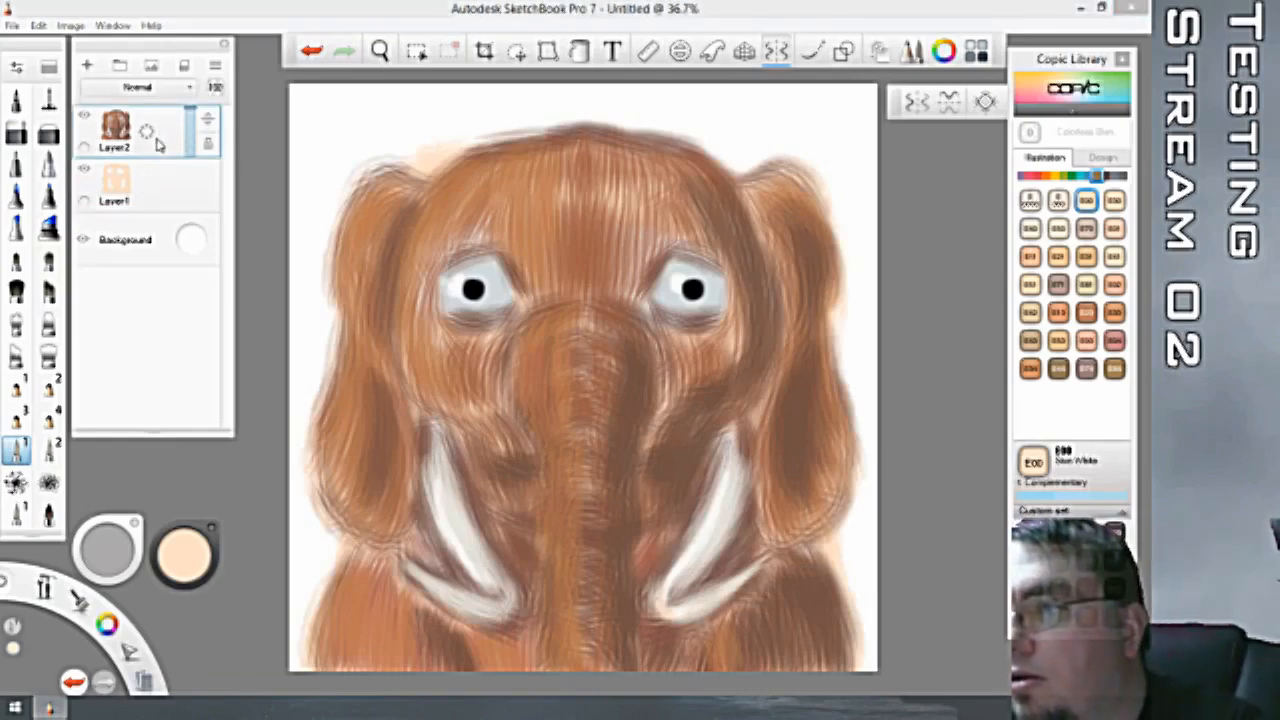
left_click(147, 189)
mouse_move(149, 188)
left_mouse_down()
mouse_move(152, 150)
mouse_move(148, 183)
left_mouse_up()
left_click(147, 238)
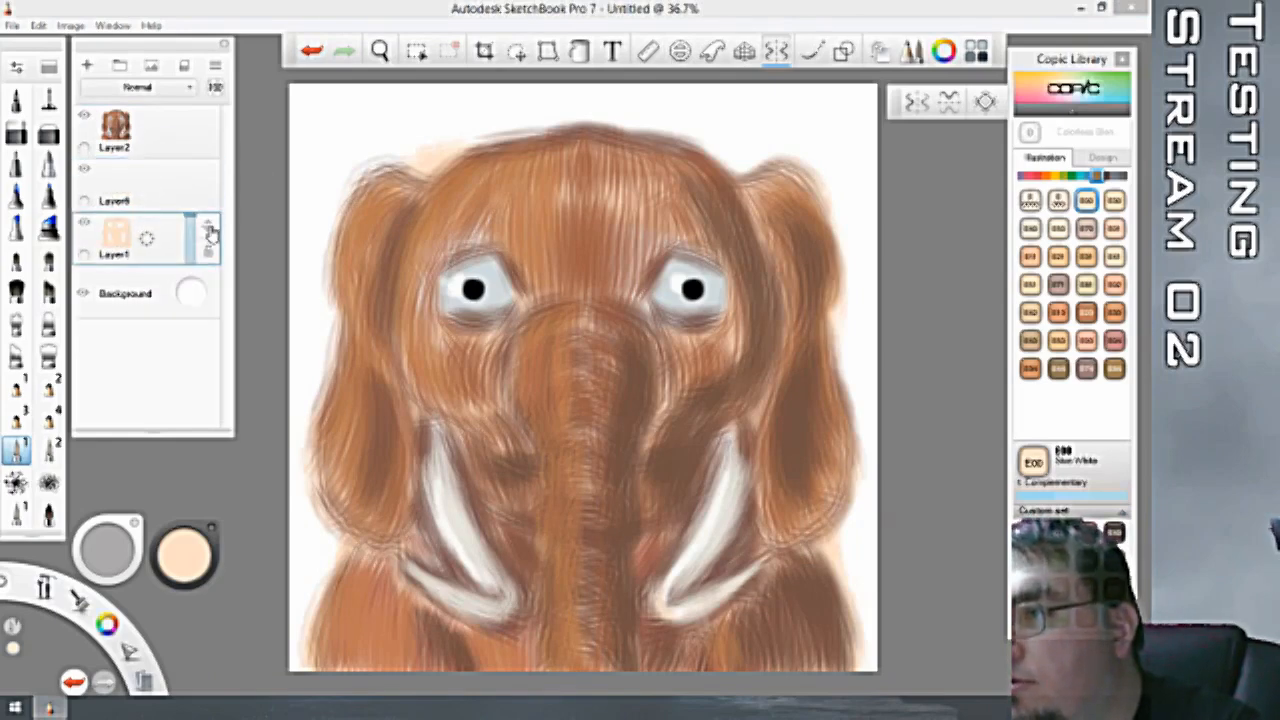
left_click_drag(210, 232, 212, 196)
Merge the elephant on Layer2 down into the base on Layer1 and make the empty Layer6 active.
left_click(155, 130)
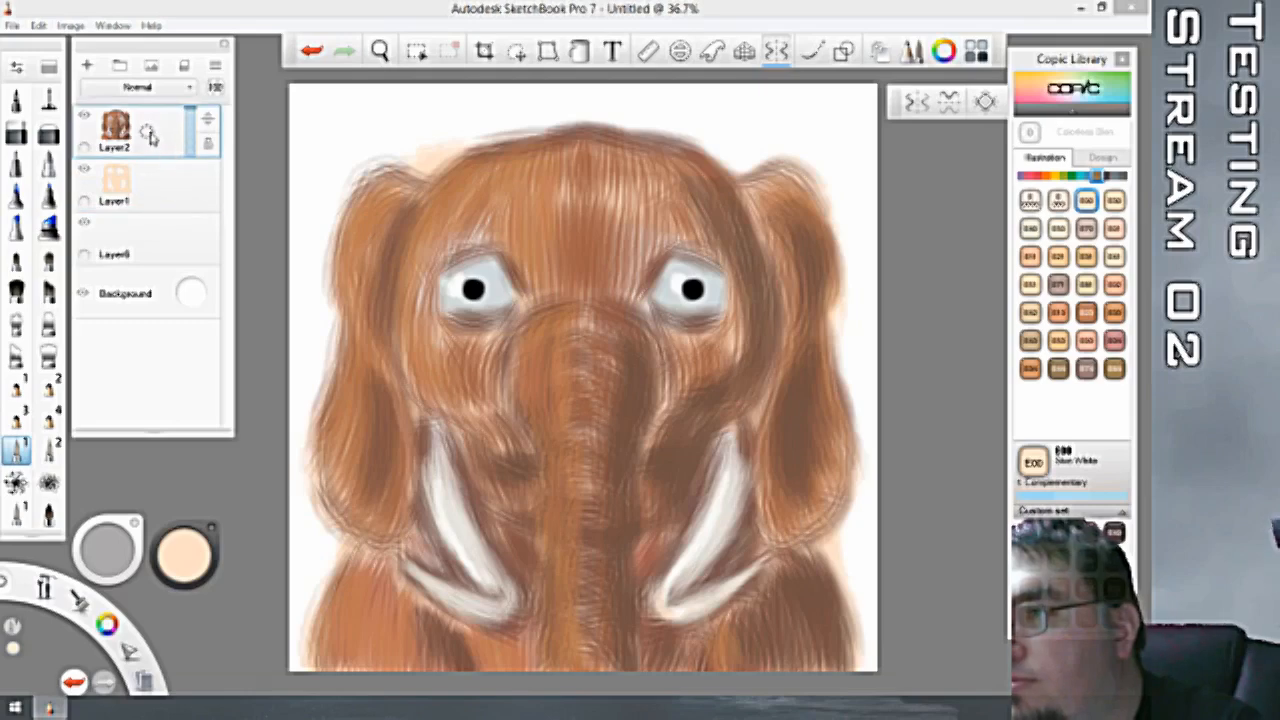
left_click_drag(147, 135, 155, 188)
left_click(155, 188)
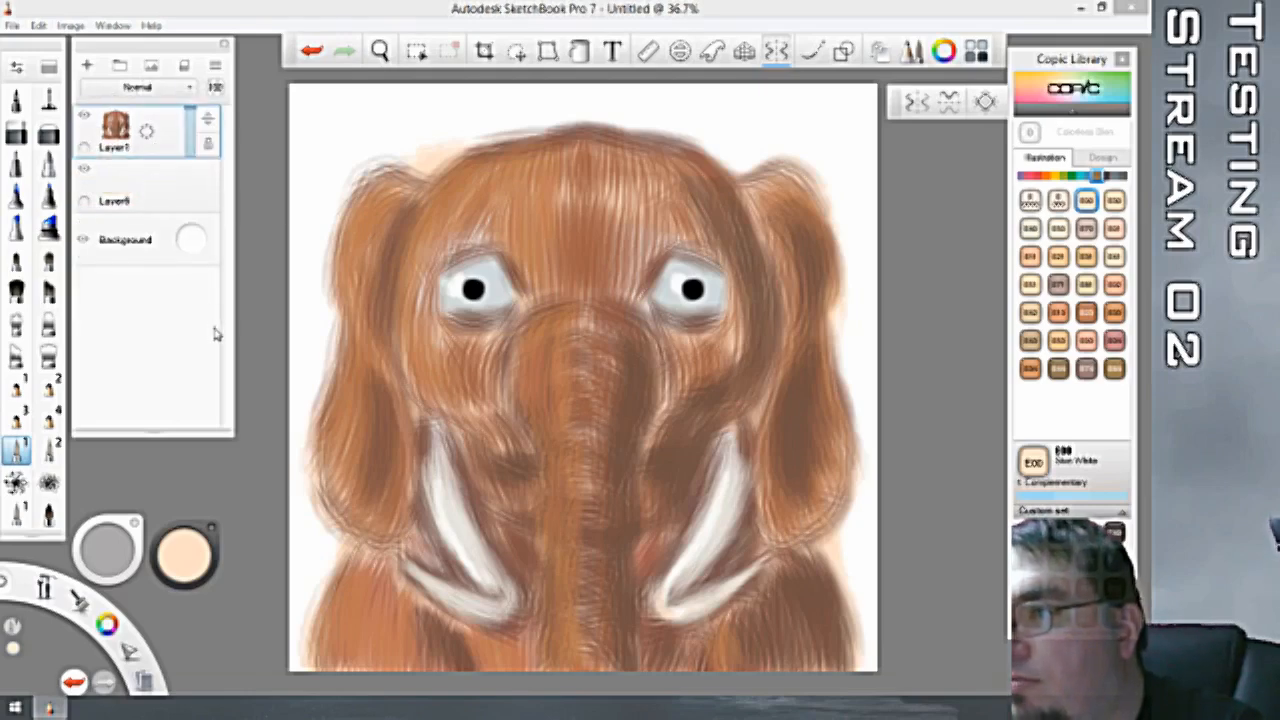
left_click(130, 192)
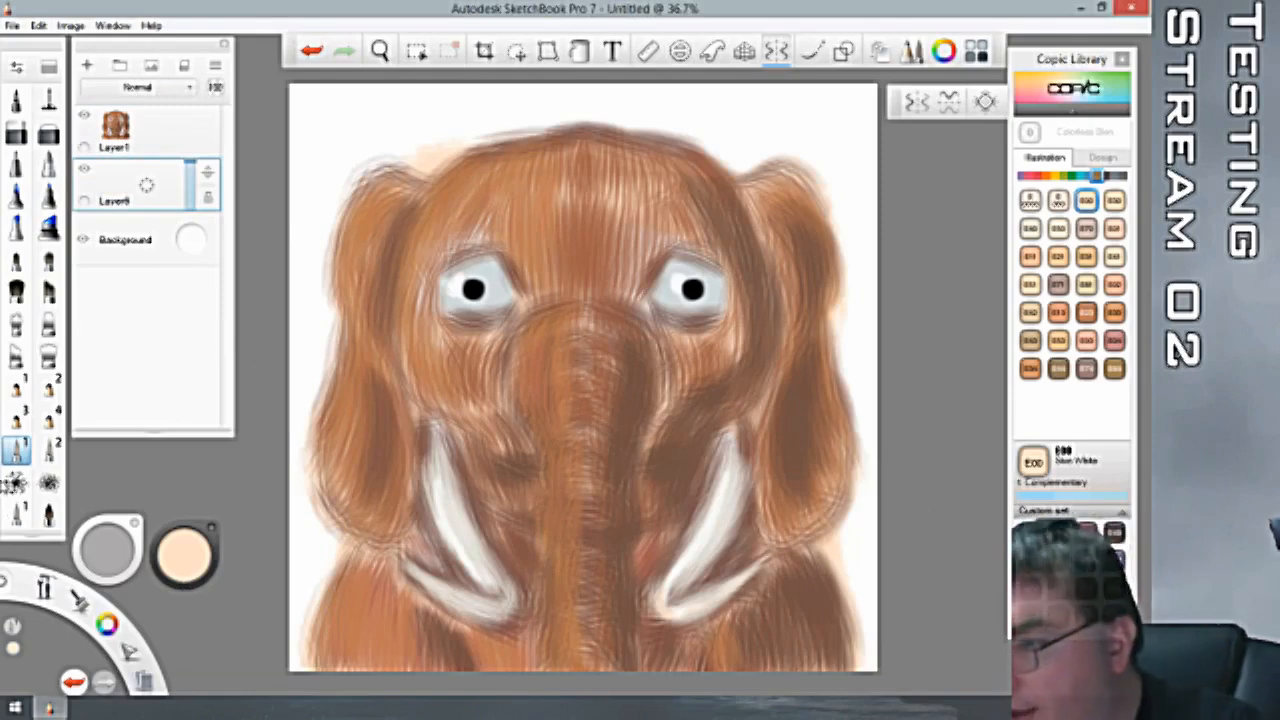
Paint a mottled YG97 Spanish Olive background around the elephant on Layer6 with the Camo brush.
left_click(16, 484)
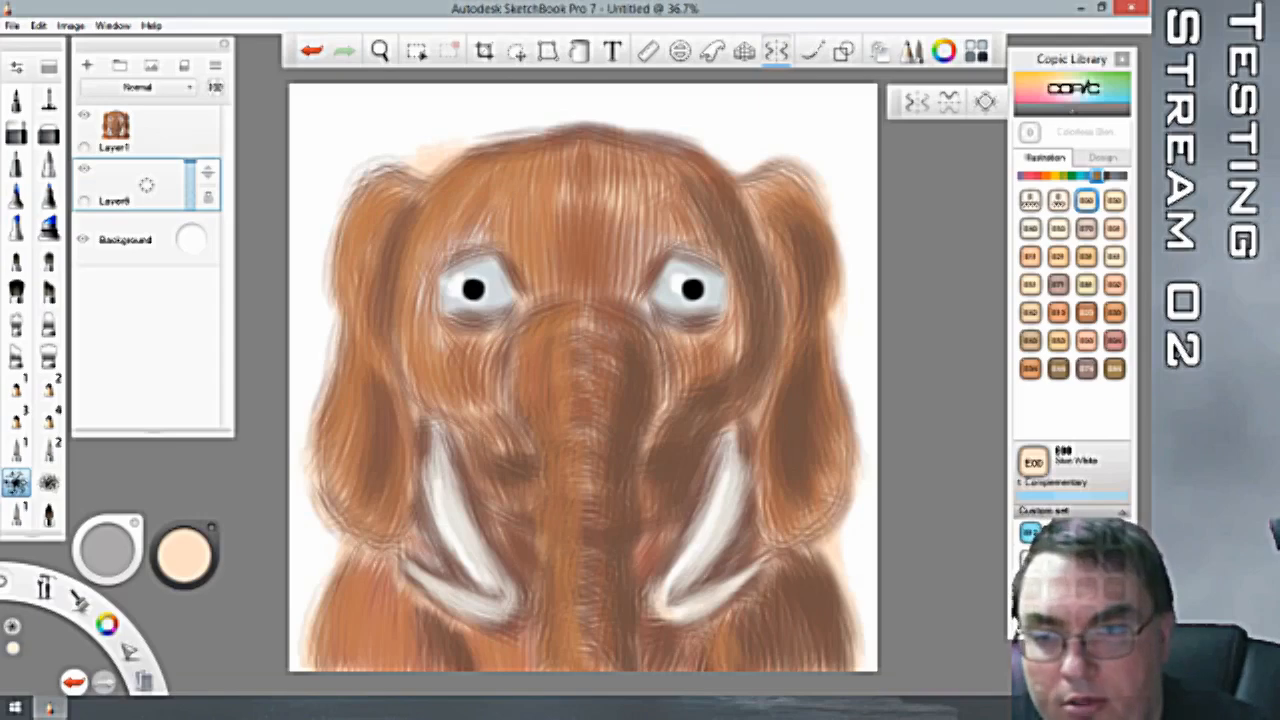
left_click(1115, 617)
mouse_move(328, 548)
left_mouse_down()
mouse_move(302, 618)
mouse_move(320, 140)
mouse_move(420, 100)
left_mouse_up()
mouse_move(330, 120)
left_mouse_down()
mouse_move(840, 120)
mouse_move(850, 600)
left_mouse_up()
left_click_drag(862, 510, 866, 665)
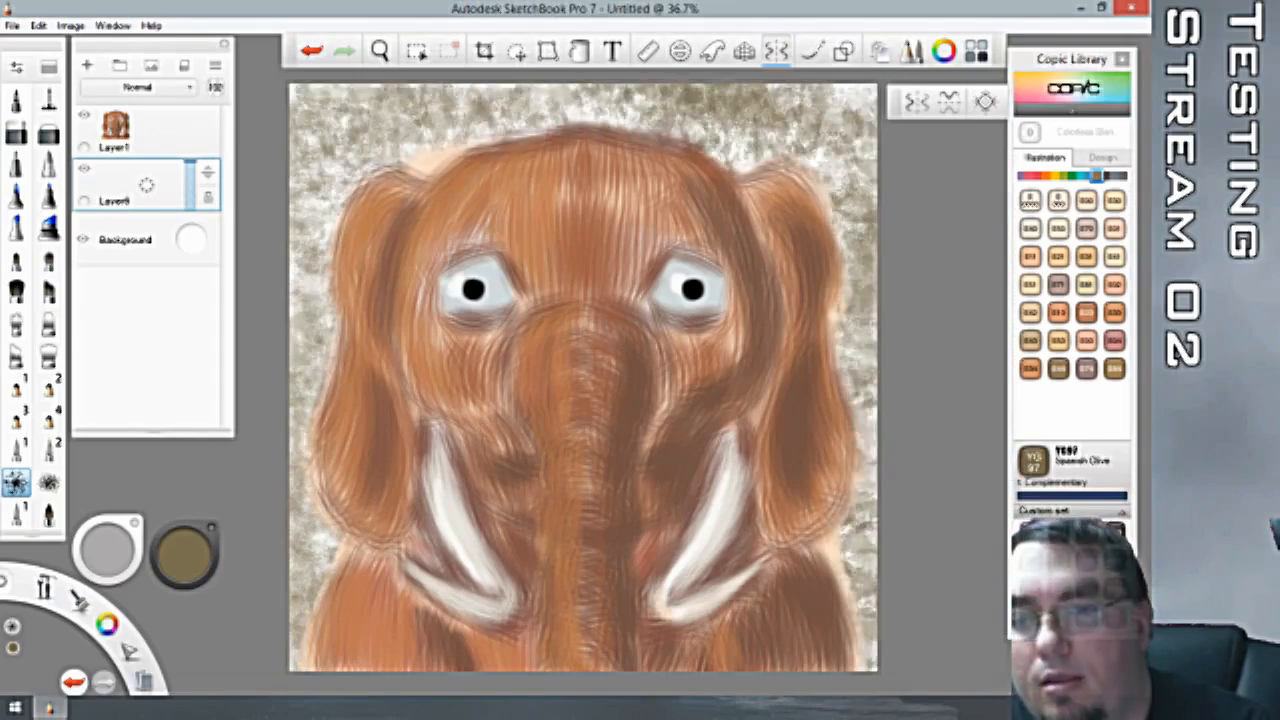
left_click_drag(866, 495, 868, 665)
Cover the background around the elephant with a second Camo texture in YG95 Pale Olive.
left_click(1058, 589)
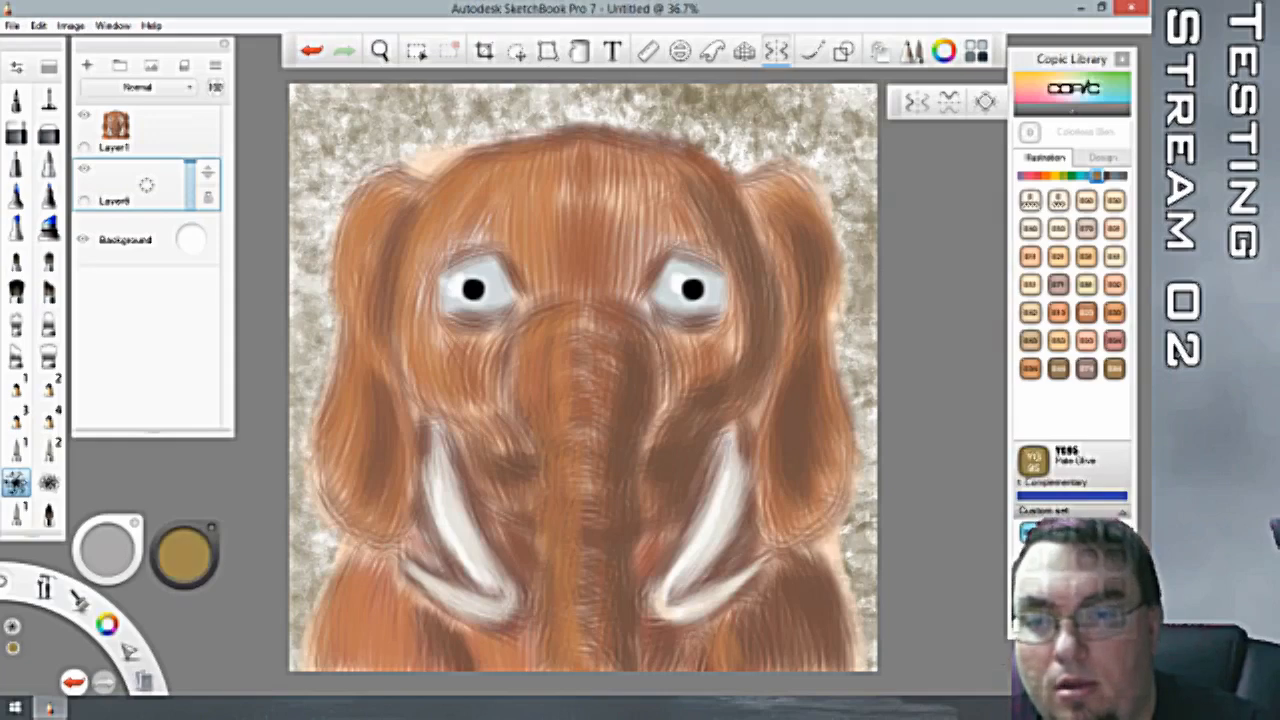
left_click_drag(302, 522, 318, 590)
left_click_drag(318, 545, 287, 642)
mouse_move(300, 470)
left_mouse_down()
mouse_move(320, 130)
mouse_move(430, 95)
mouse_move(640, 100)
mouse_move(805, 125)
mouse_move(866, 480)
mouse_move(870, 660)
left_mouse_up()
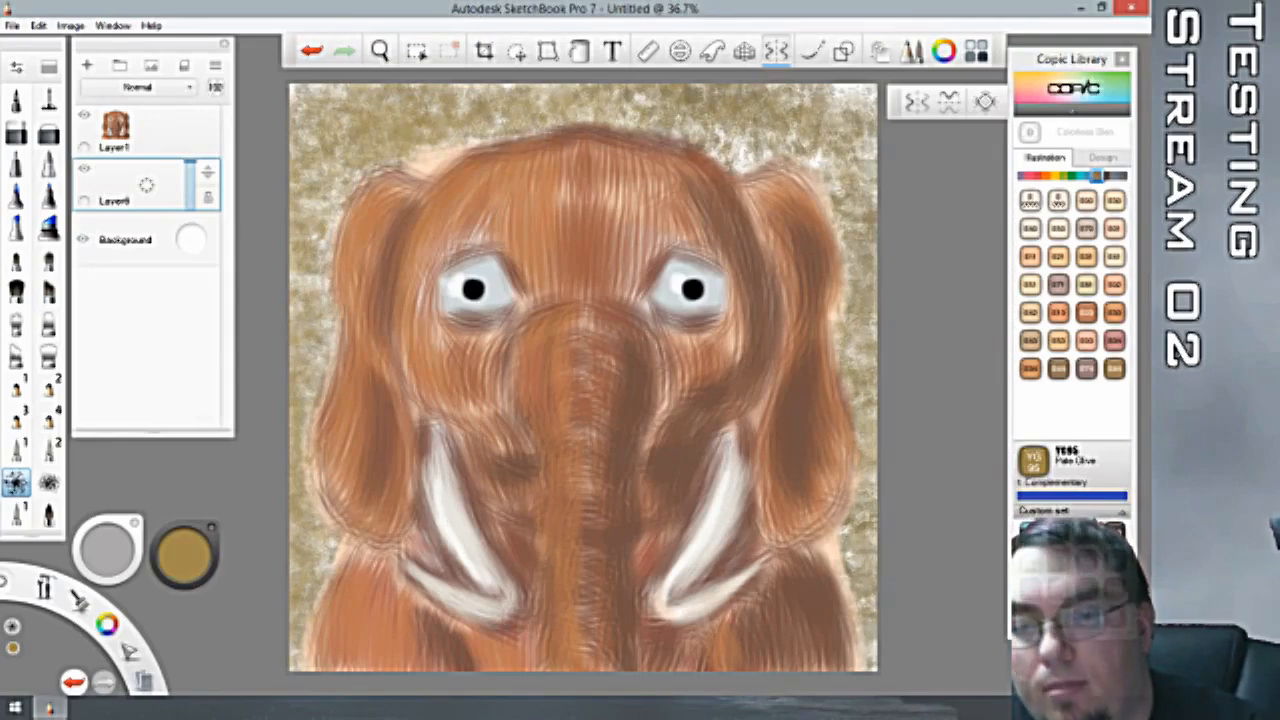
Add YG25 Celadon Green Camo texture over the background along the sides and above the elephant's head.
left_click(1086, 589)
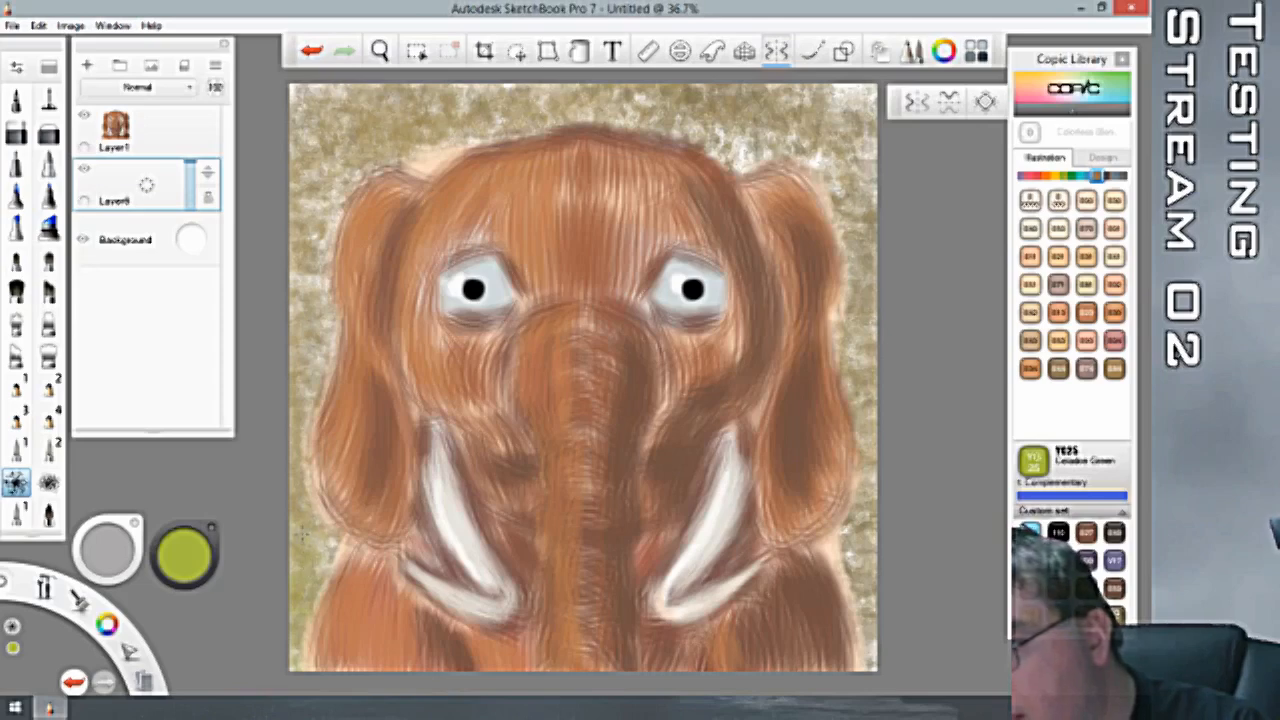
left_click_drag(306, 420, 312, 275)
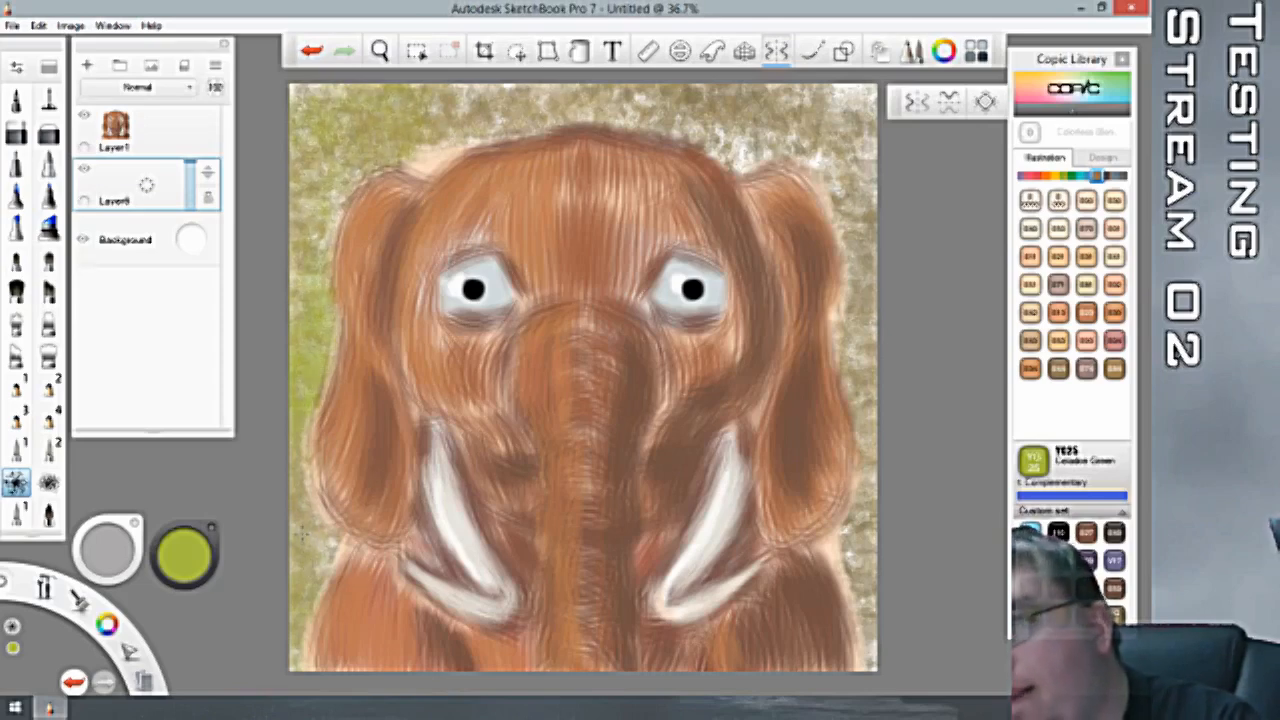
mouse_move(470, 110)
left_mouse_down()
mouse_move(640, 105)
mouse_move(860, 160)
left_mouse_up()
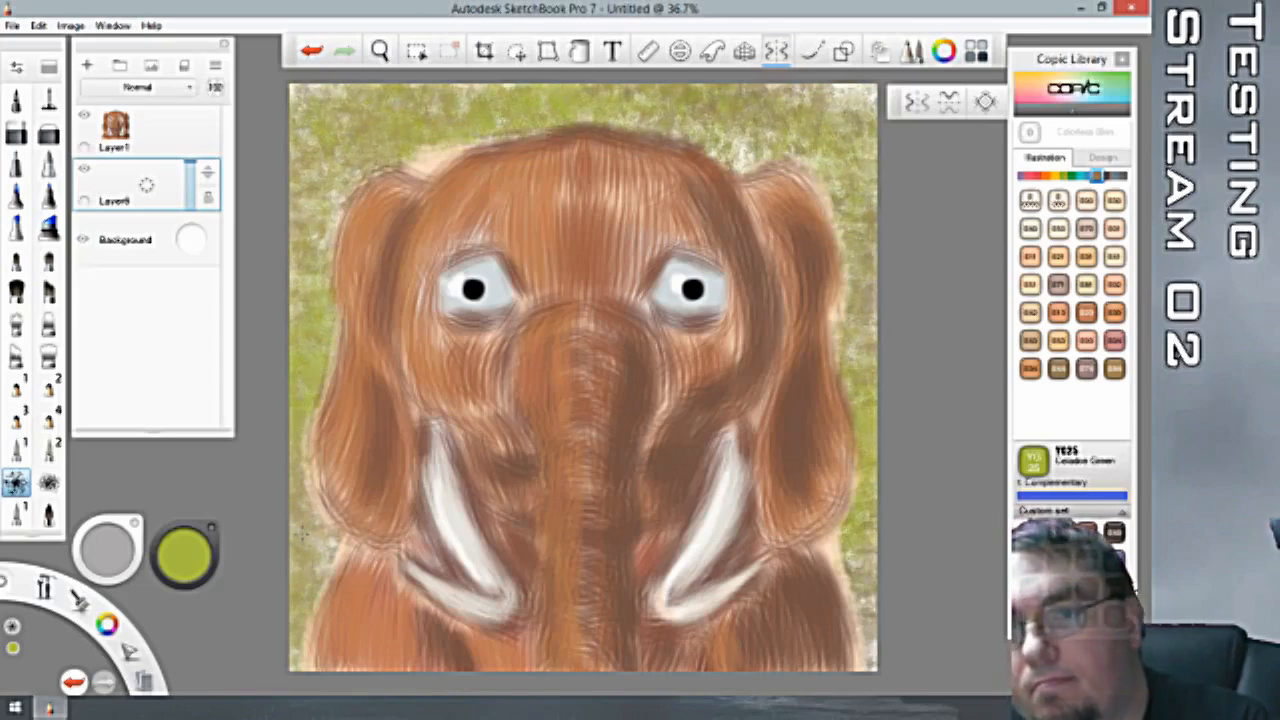
Layer YG03 Yellow Green and YG25 Celadon Green Camo texture over the background around the elephant on Layer6.
left_click(1058, 588)
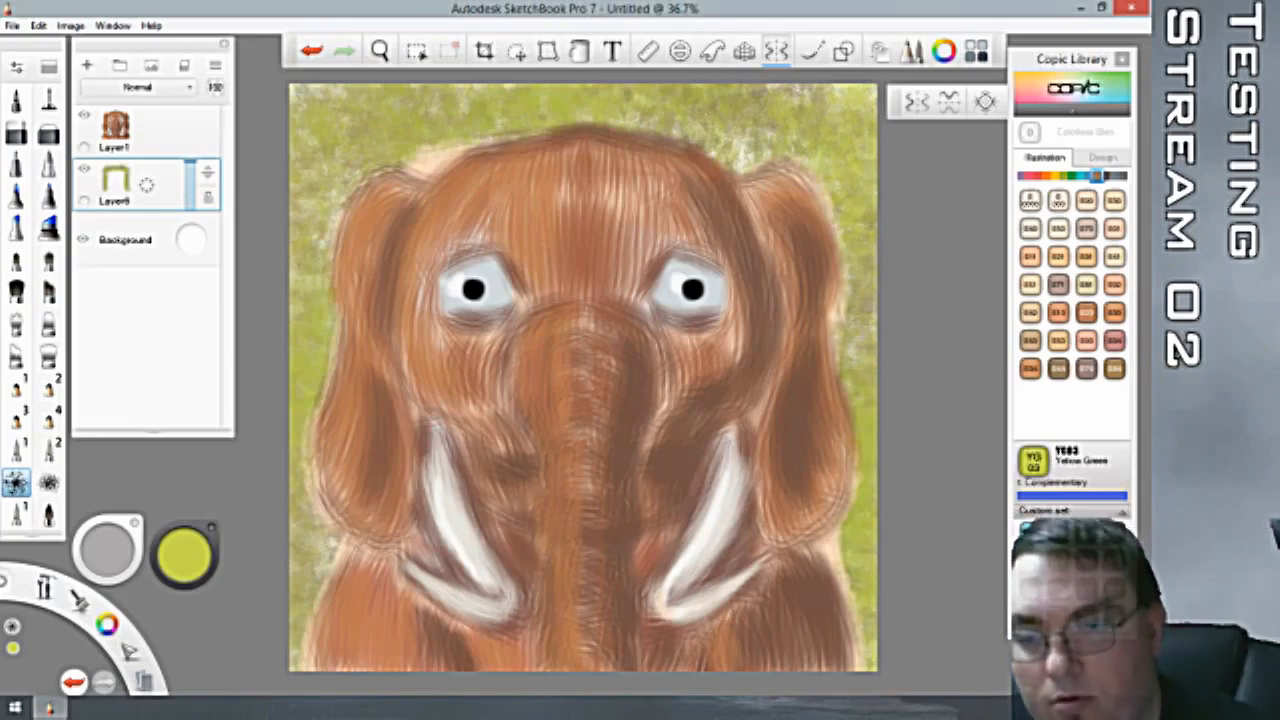
left_click(1058, 560)
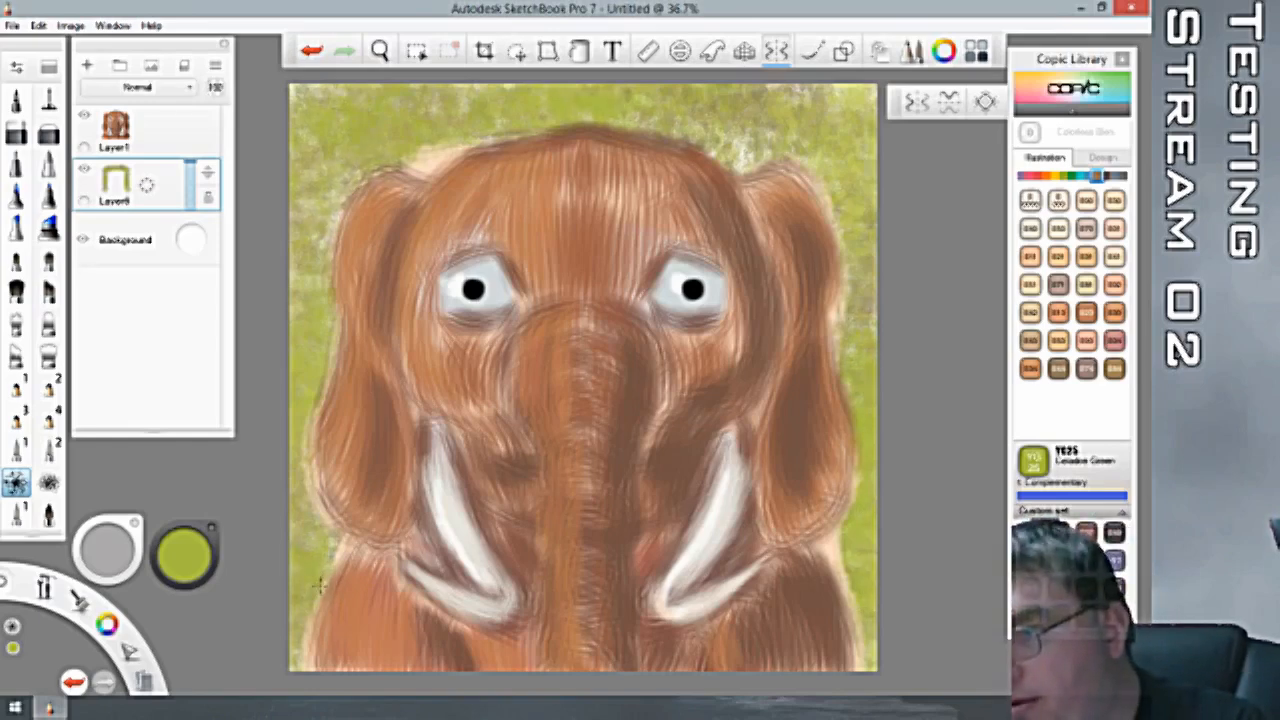
Add YG97 Spanish Olive Camo texture along both sides of the background and around the upper corners.
left_click(1030, 616)
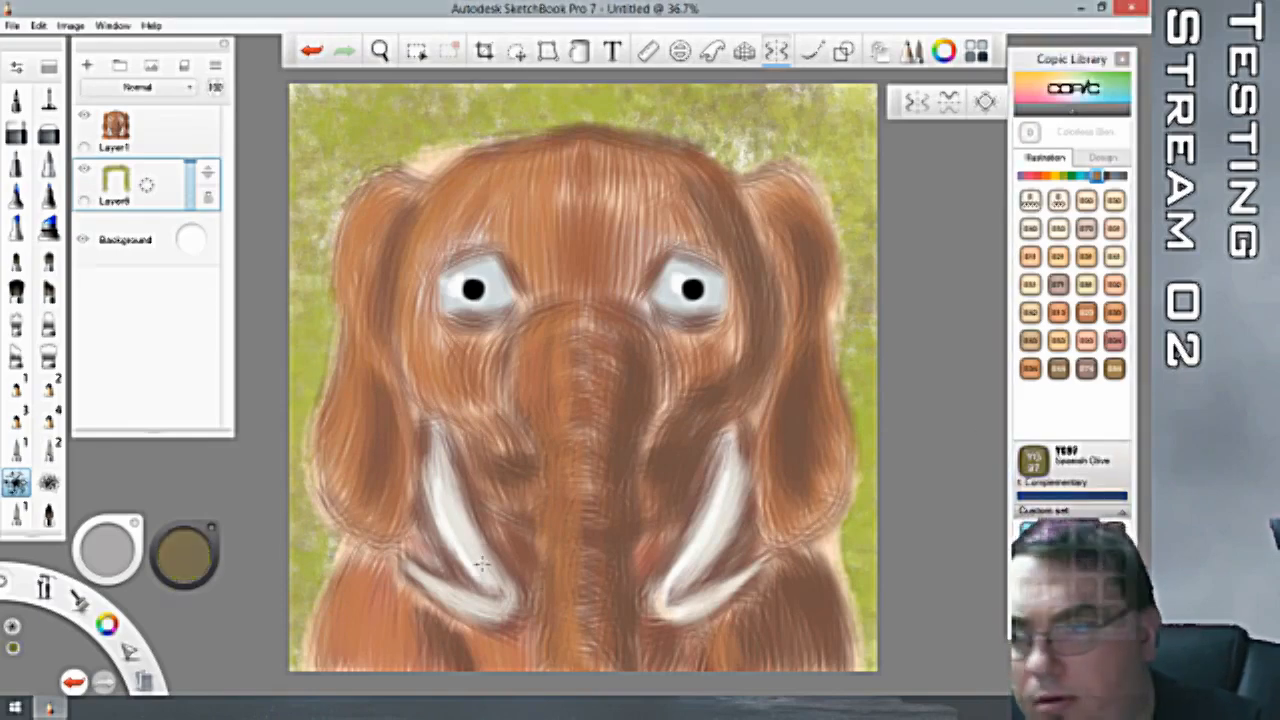
mouse_move(299, 572)
left_mouse_down()
mouse_move(312, 530)
mouse_move(297, 620)
mouse_move(279, 320)
mouse_move(336, 142)
left_mouse_up()
left_click_drag(850, 120, 873, 168)
left_click_drag(863, 378, 861, 592)
Add YG95 Pale Olive Camo texture above the elephant's head and along both sides of the background.
left_click(1058, 616)
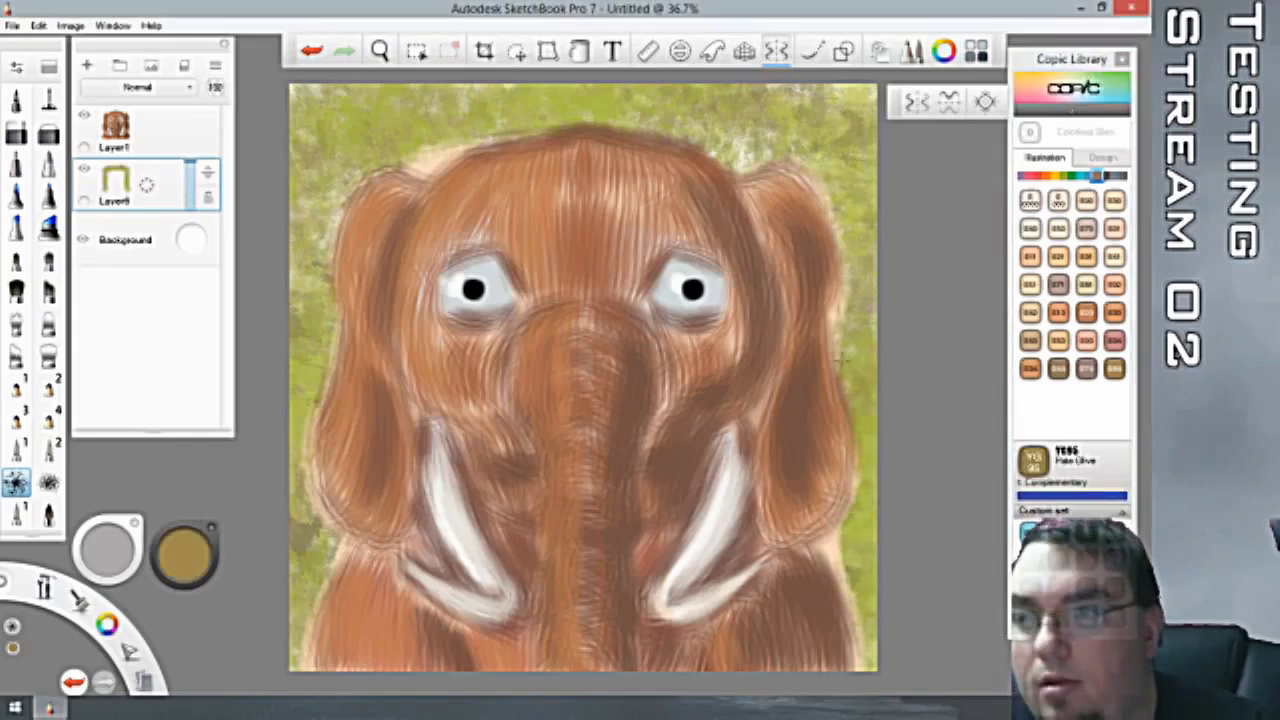
left_click_drag(660, 104, 438, 122)
mouse_move(313, 532)
left_mouse_down()
mouse_move(294, 481)
mouse_move(329, 310)
left_mouse_up()
left_click_drag(858, 560, 878, 512)
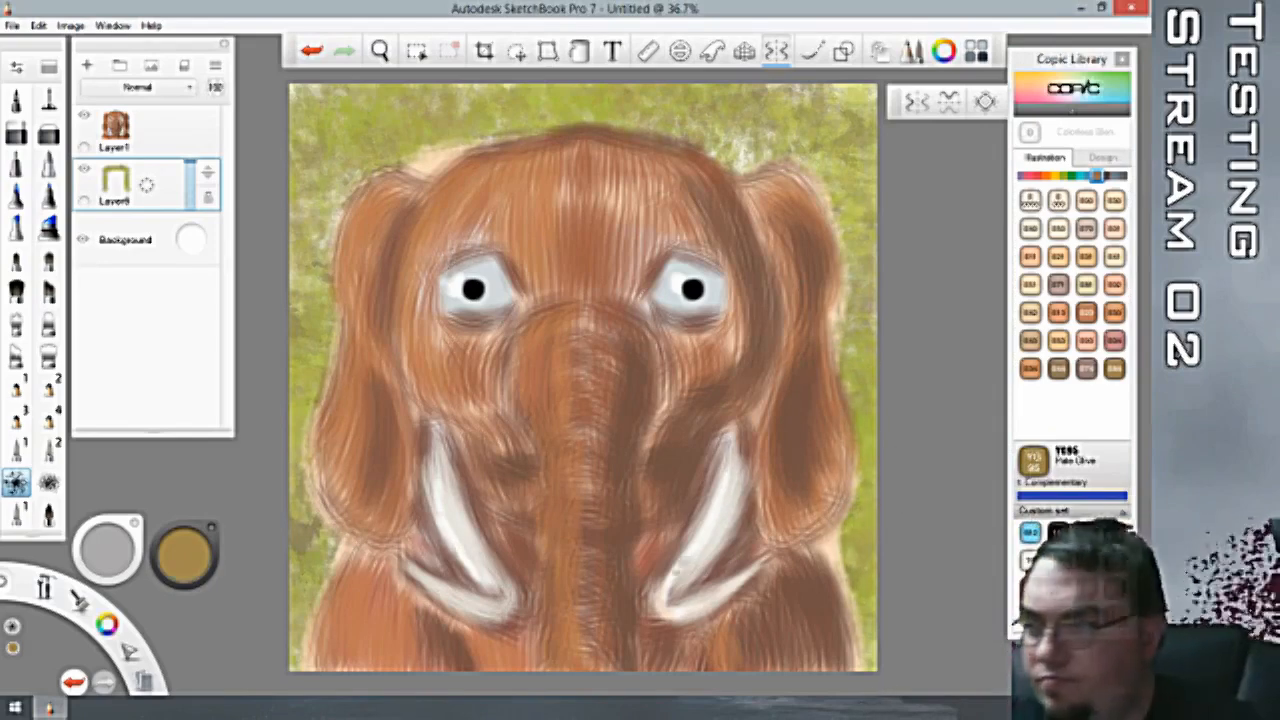
Set the Camo brush color to YG05 Salad from the Copic yellow-green range.
left_click(150, 132)
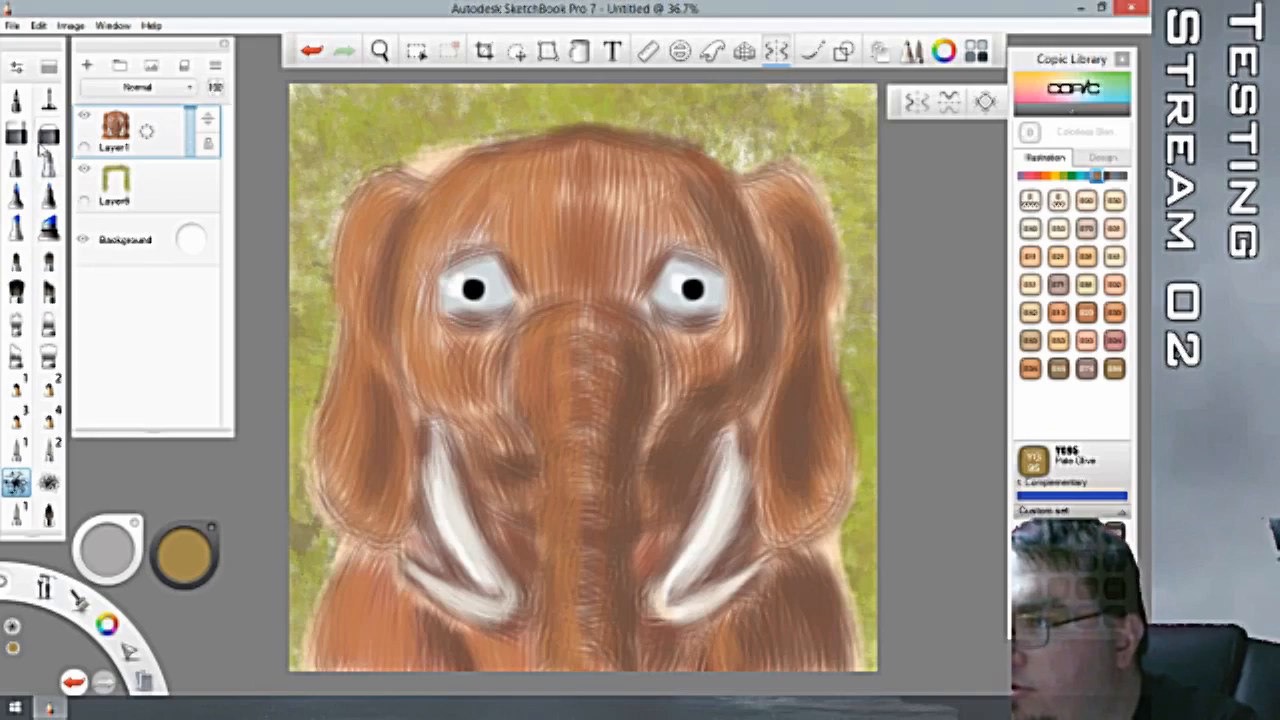
left_click(48, 133)
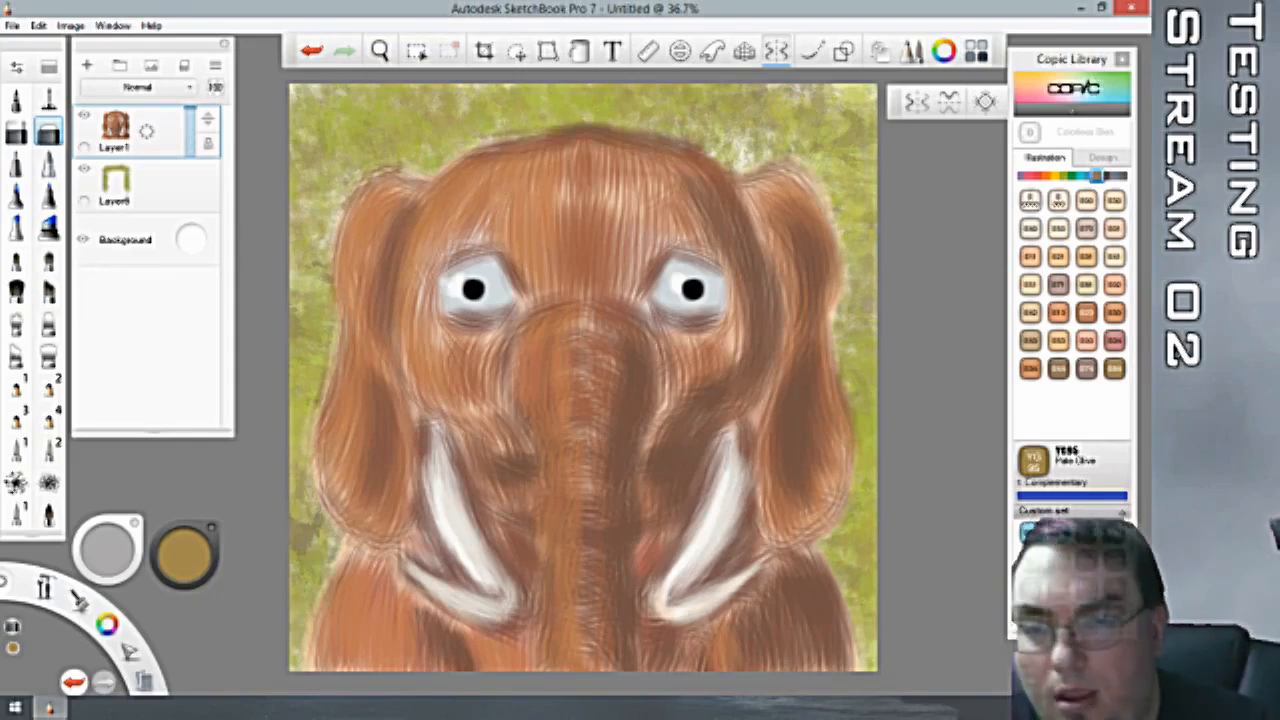
left_click(1086, 589)
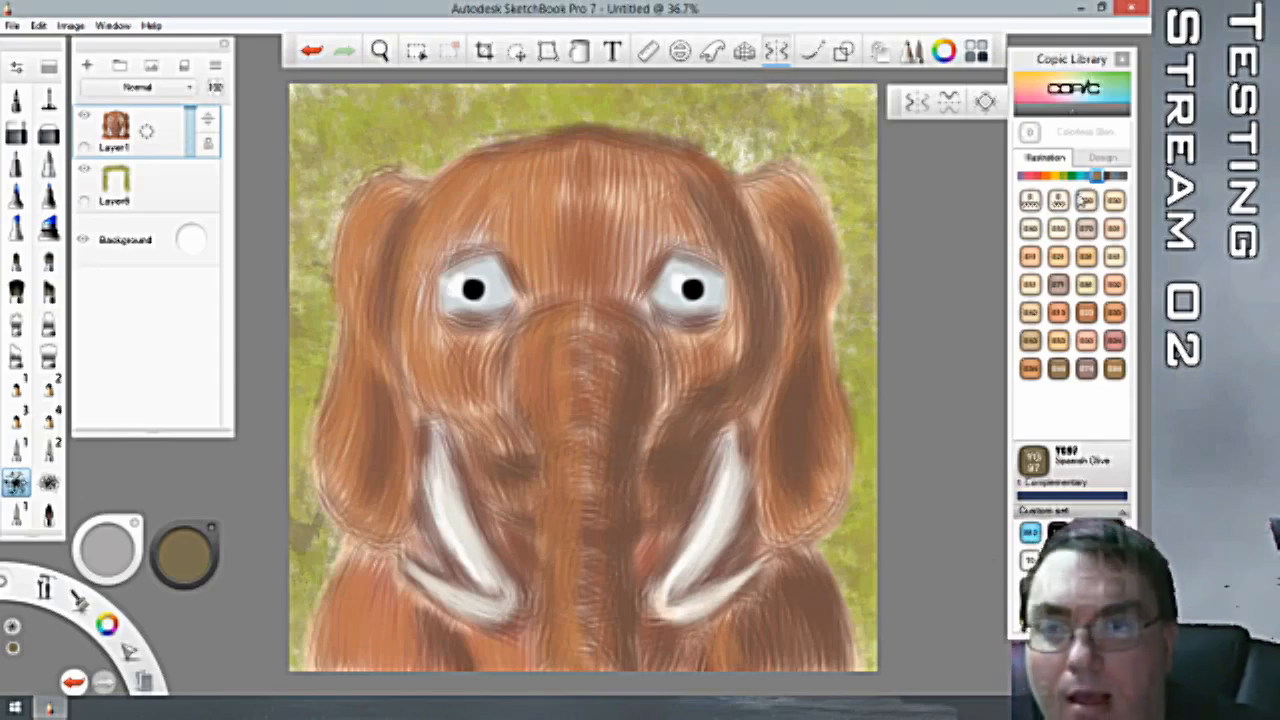
left_click(1069, 176)
left_click(1063, 176)
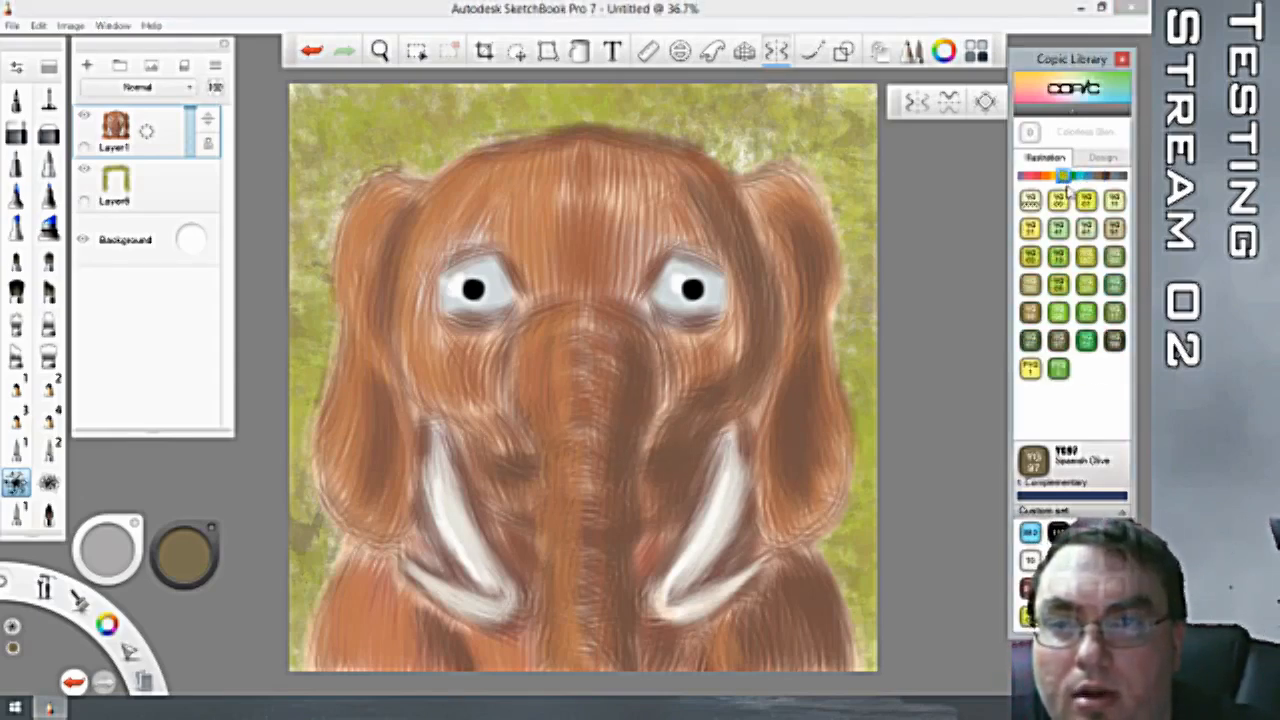
left_click(1061, 290)
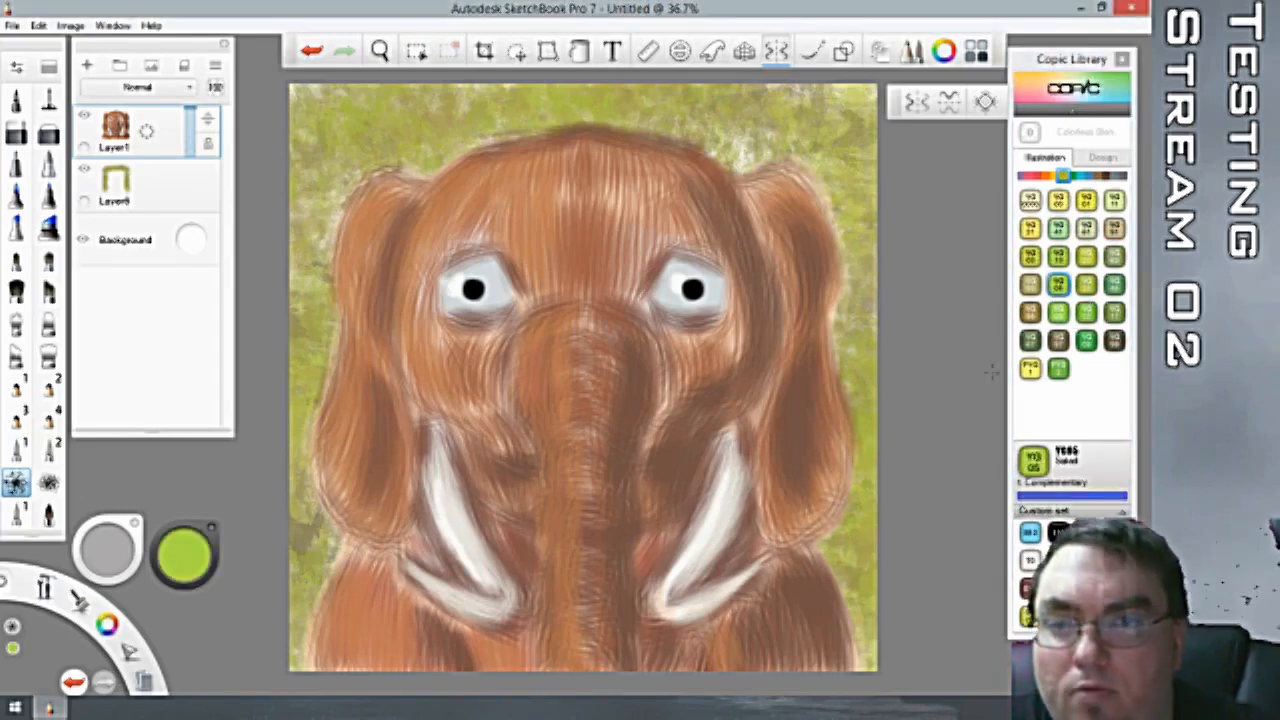
mouse_move(405, 212)
left_mouse_down()
mouse_move(388, 204)
mouse_move(512, 116)
left_mouse_up()
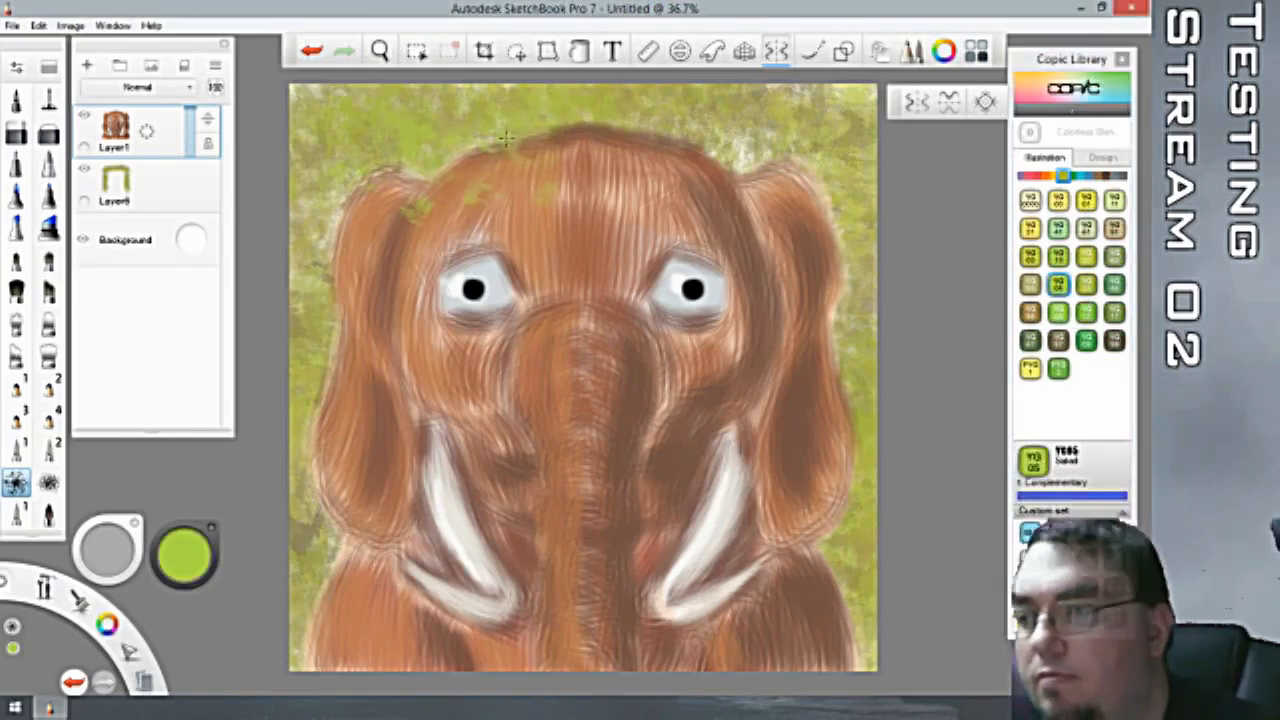
left_click_drag(585, 360, 606, 408)
key("ctrl+z")
key("ctrl+z")
left_click_drag(401, 330, 410, 337)
key("ctrl+z")
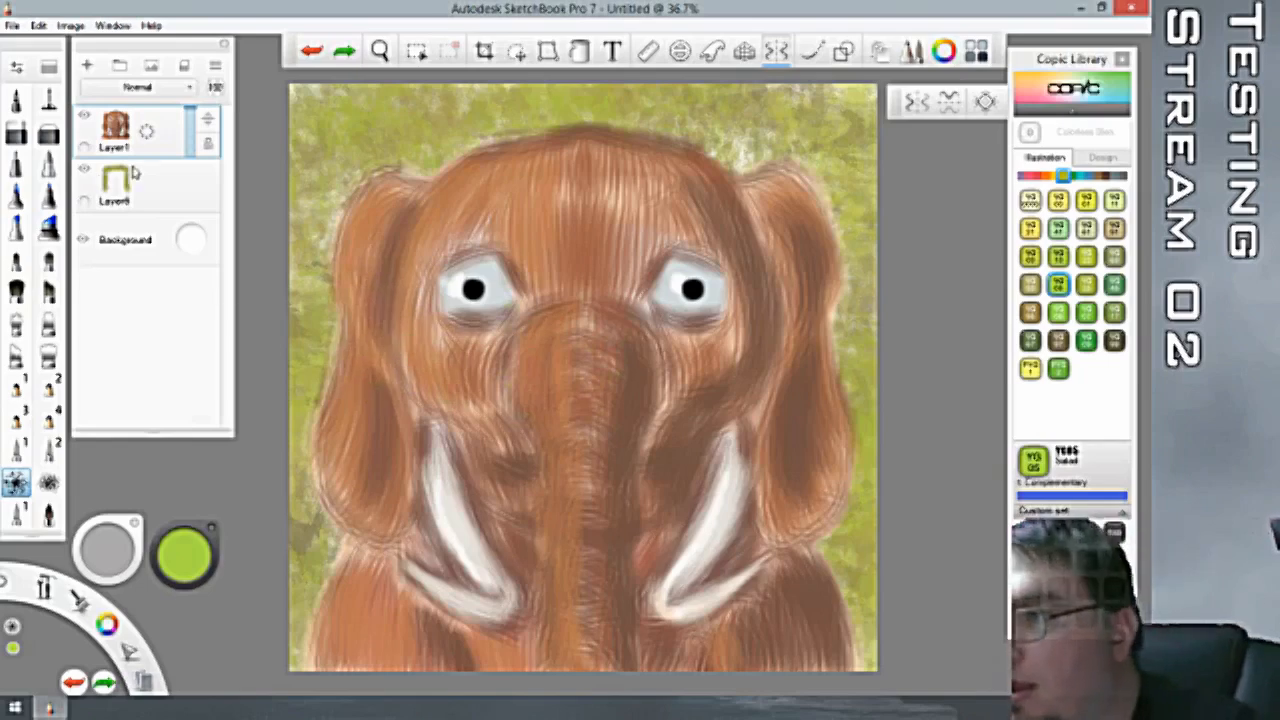
Dab YG05 Salad Camo texture on Layer6 along the background's sides and above the elephant's head.
left_click(135, 174)
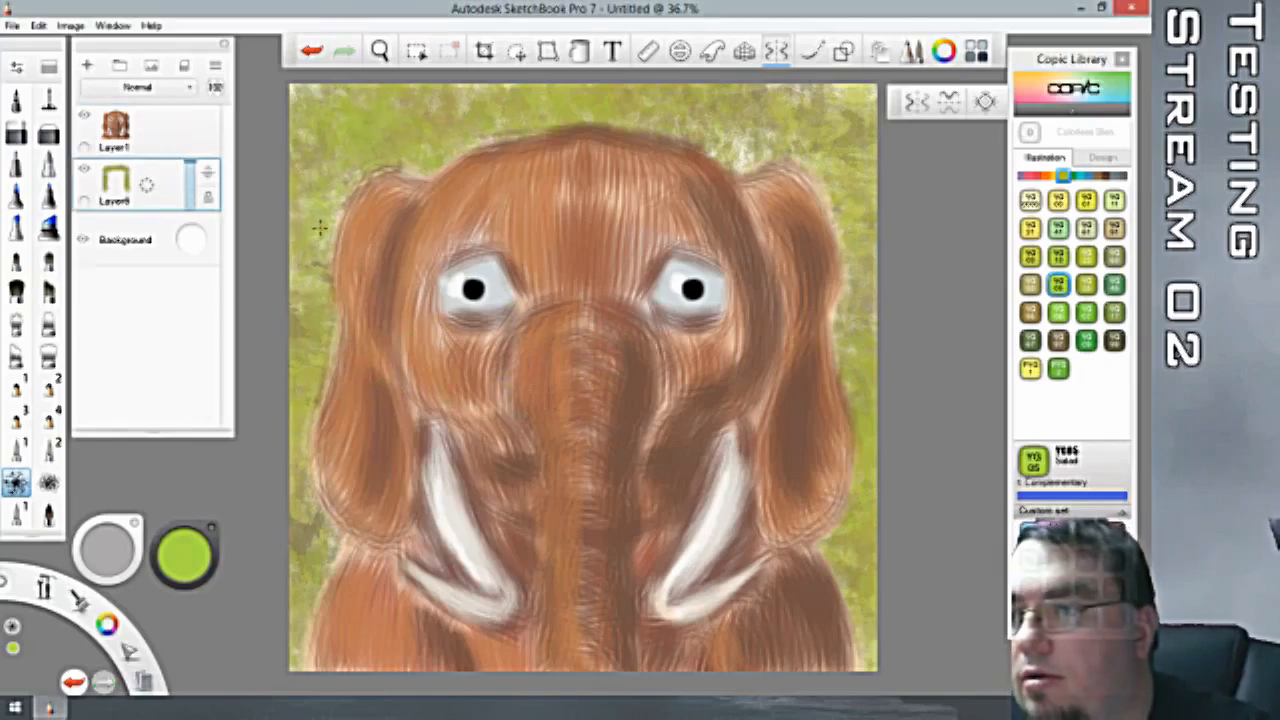
left_click_drag(309, 338, 317, 310)
left_click_drag(310, 491, 310, 526)
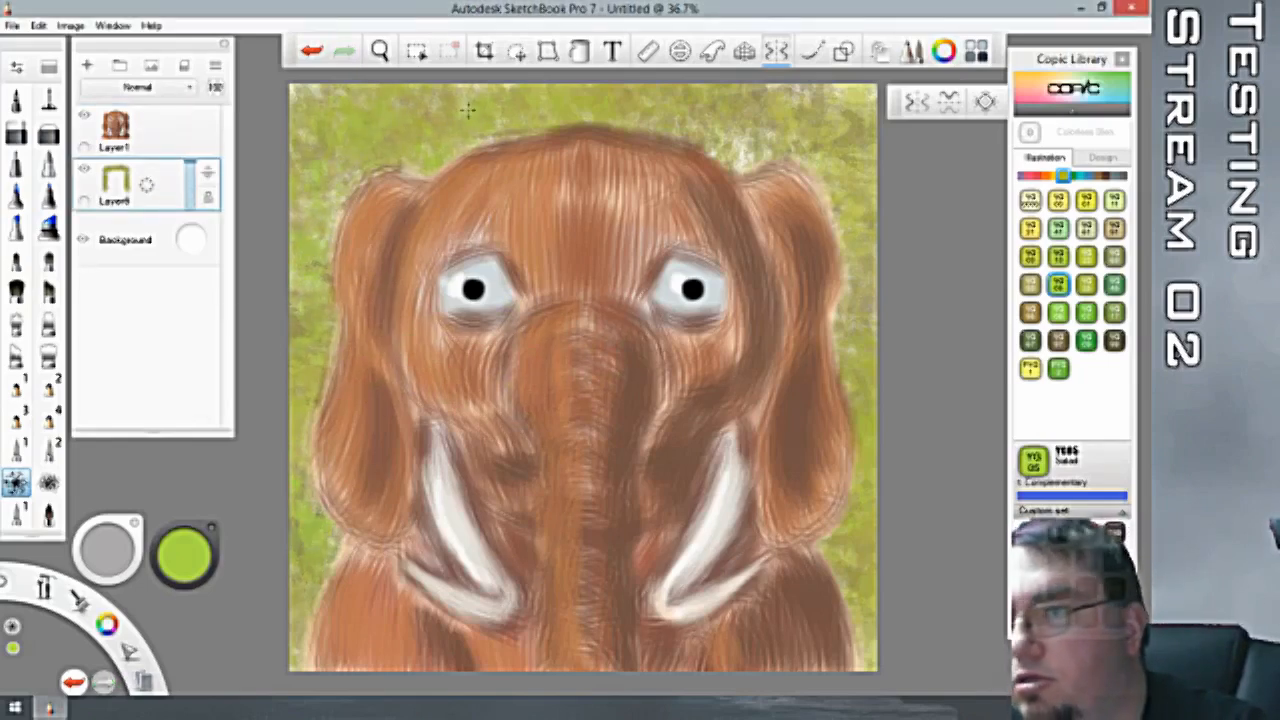
left_click_drag(714, 132, 724, 126)
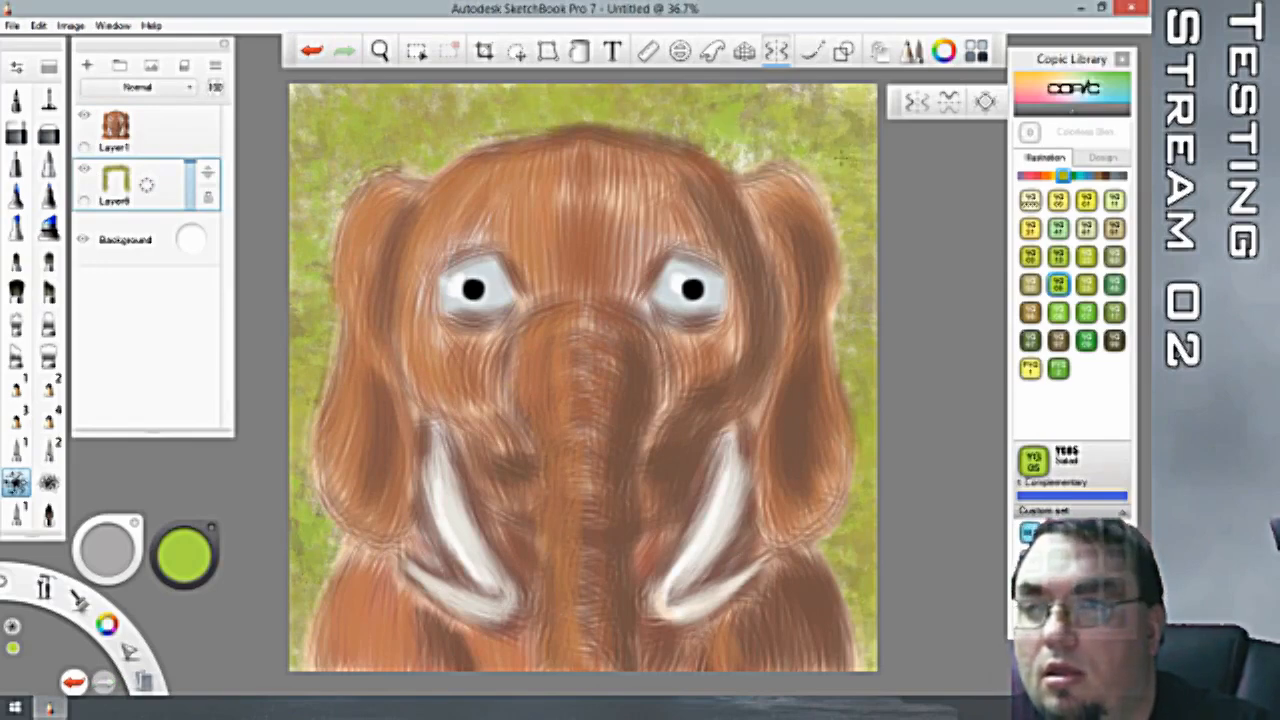
left_click_drag(850, 558, 846, 587)
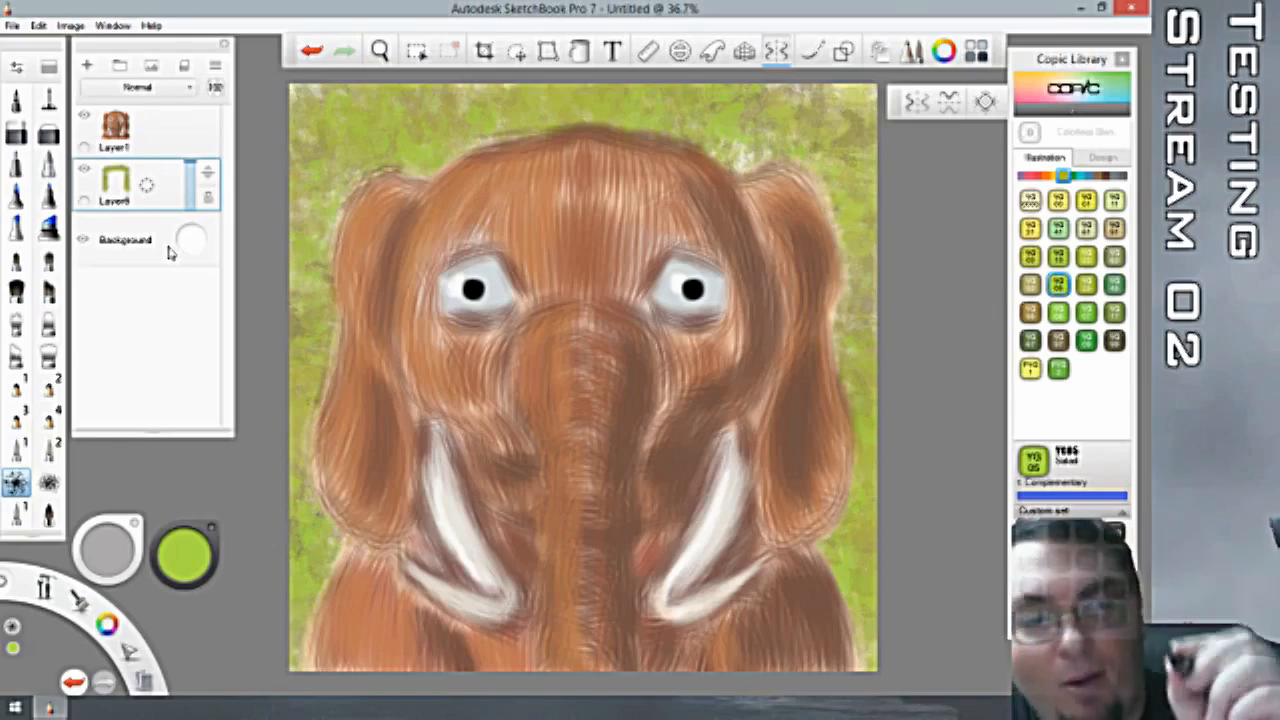
Duplicate the background on Layer6 and place the copy beneath the original in the layer stack.
left_click(148, 190)
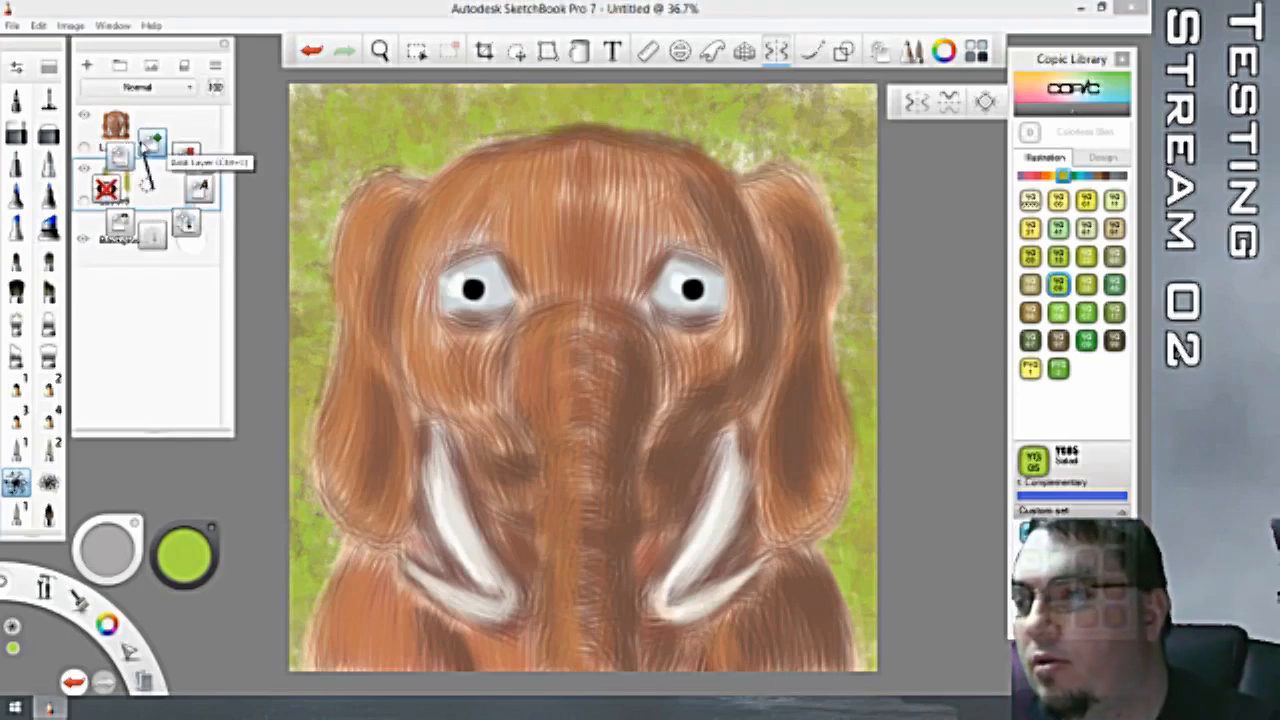
left_click(122, 166)
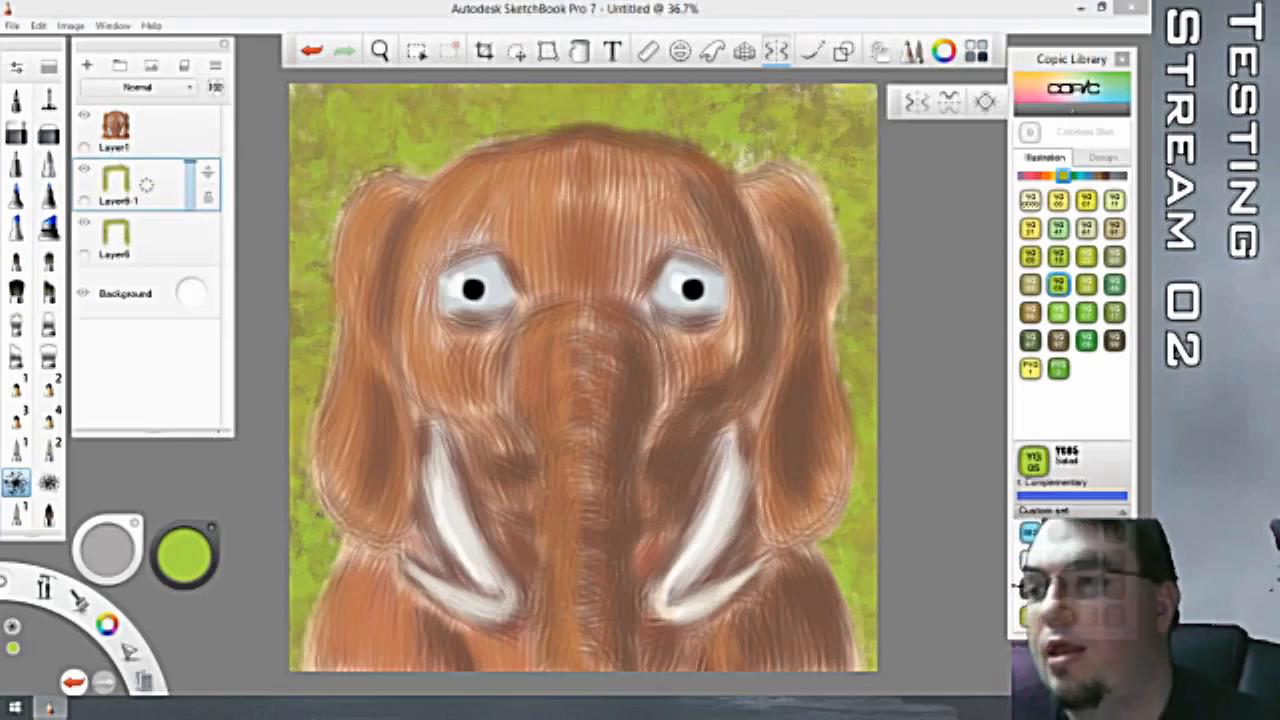
left_click(153, 245)
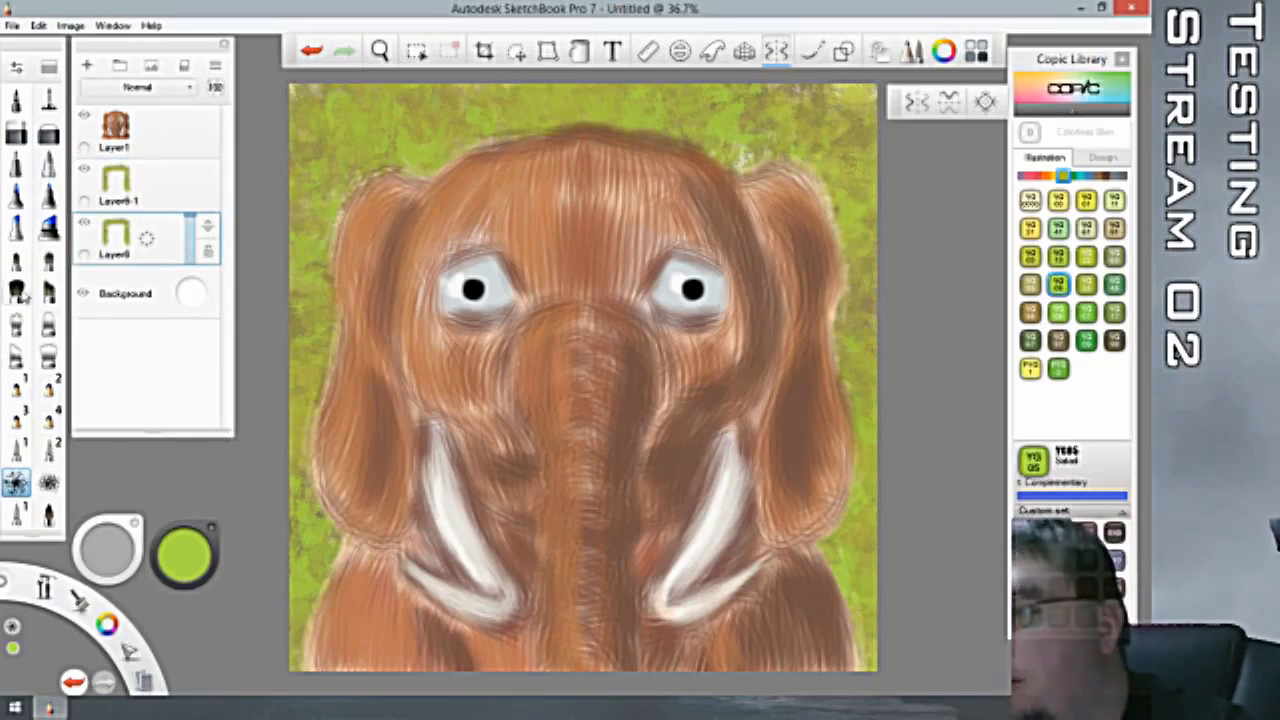
left_click_drag(208, 228, 207, 167)
left_click(143, 234)
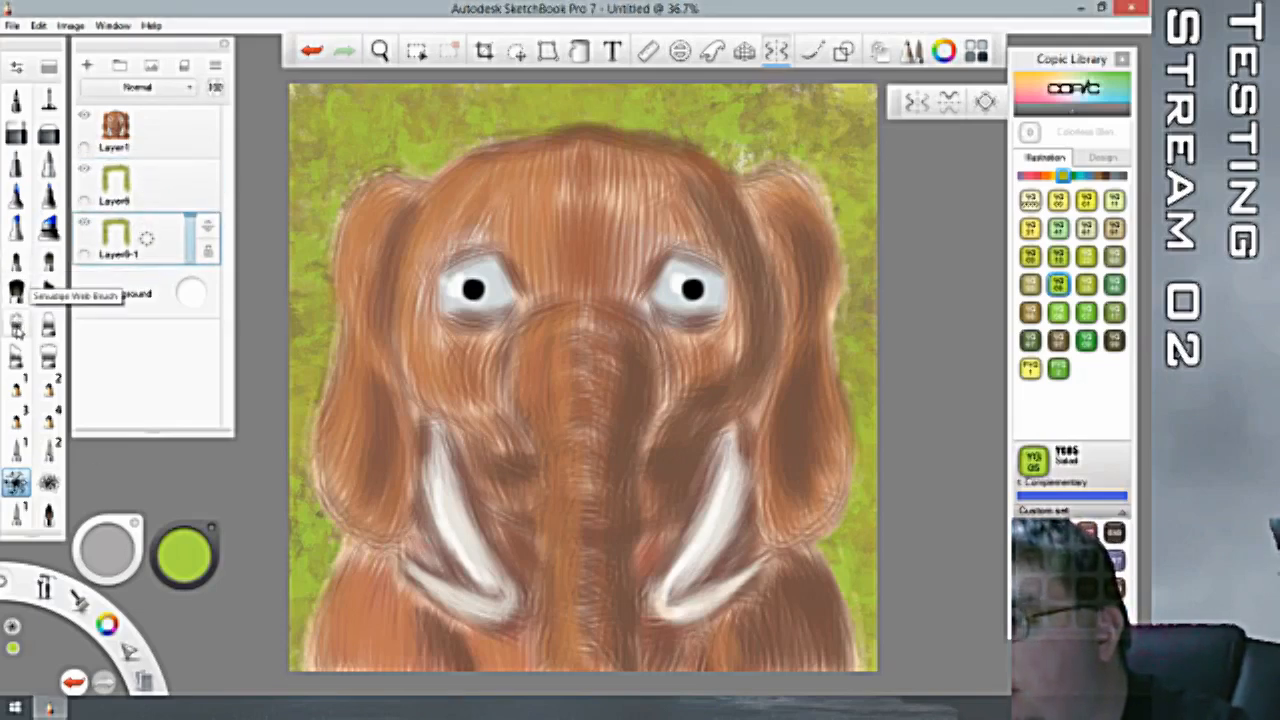
Smudge the lower background copy on Layer6-1 and merge Layer6 down into it.
left_click(48, 358)
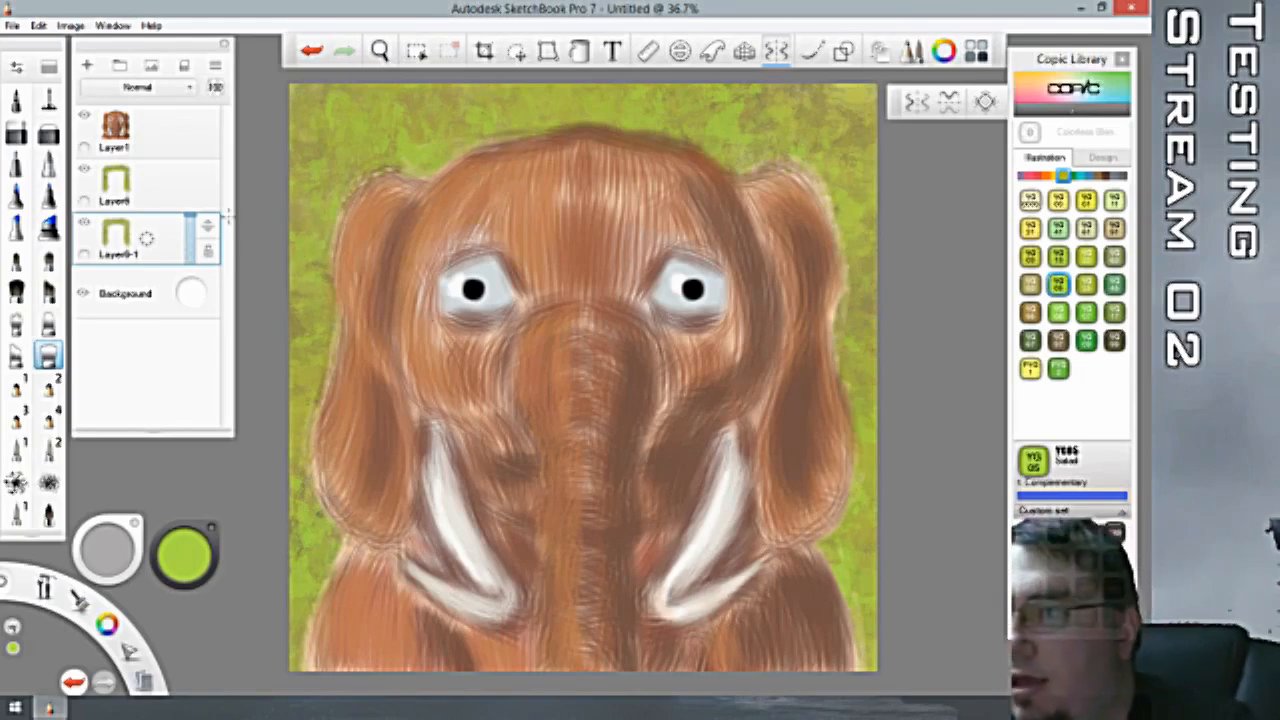
left_click(152, 188)
left_click_drag(146, 187, 153, 240)
Duplicate the elephant on Layer1 and hide the original layer.
left_click(145, 135)
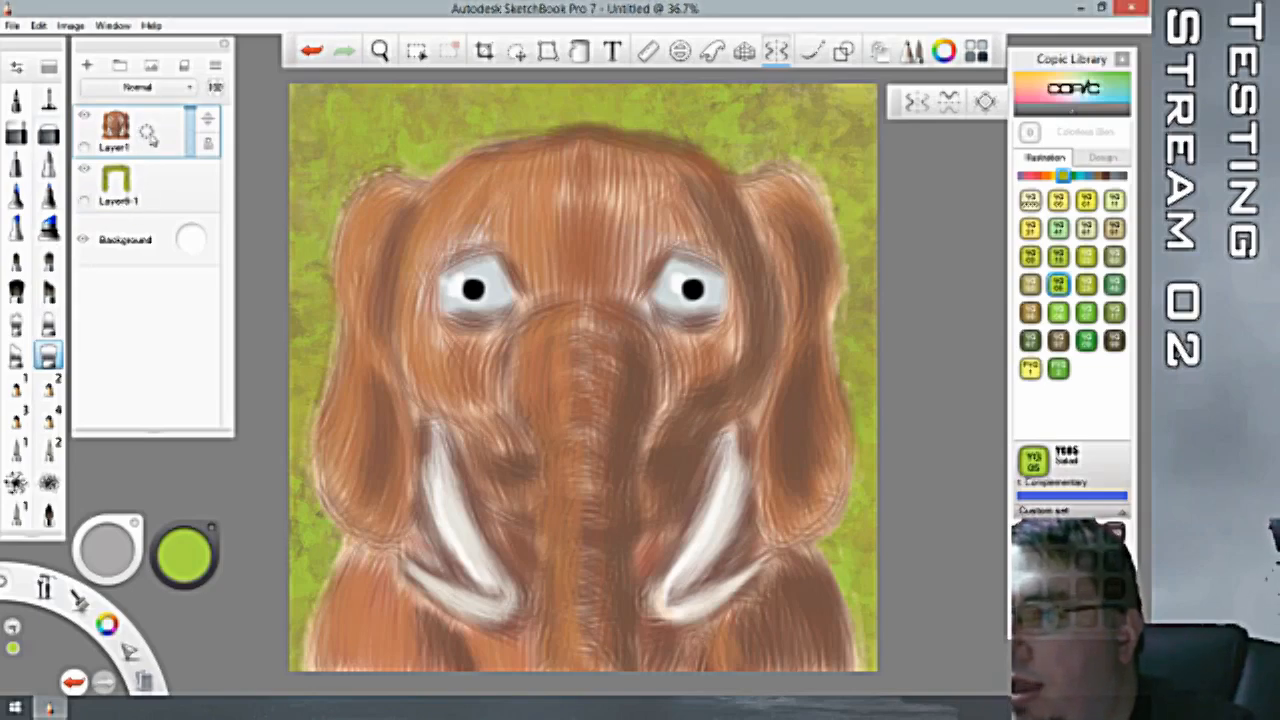
left_click_drag(149, 134, 127, 115)
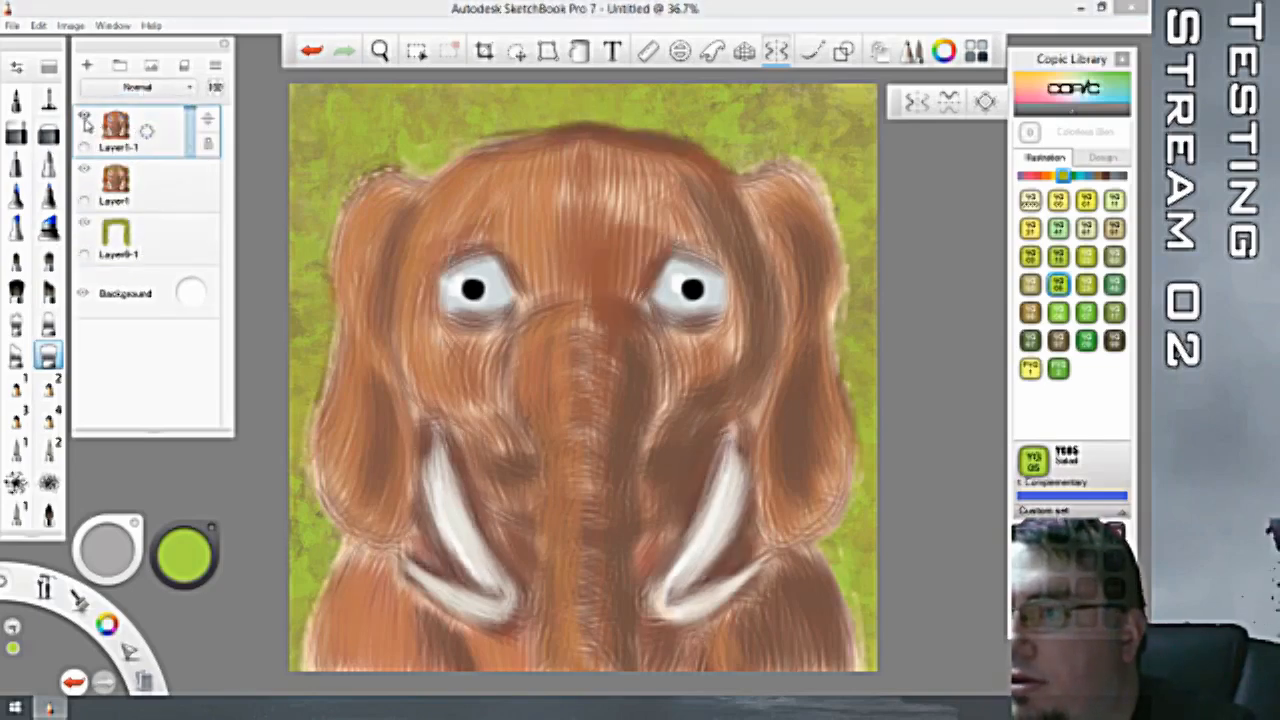
left_click(84, 170)
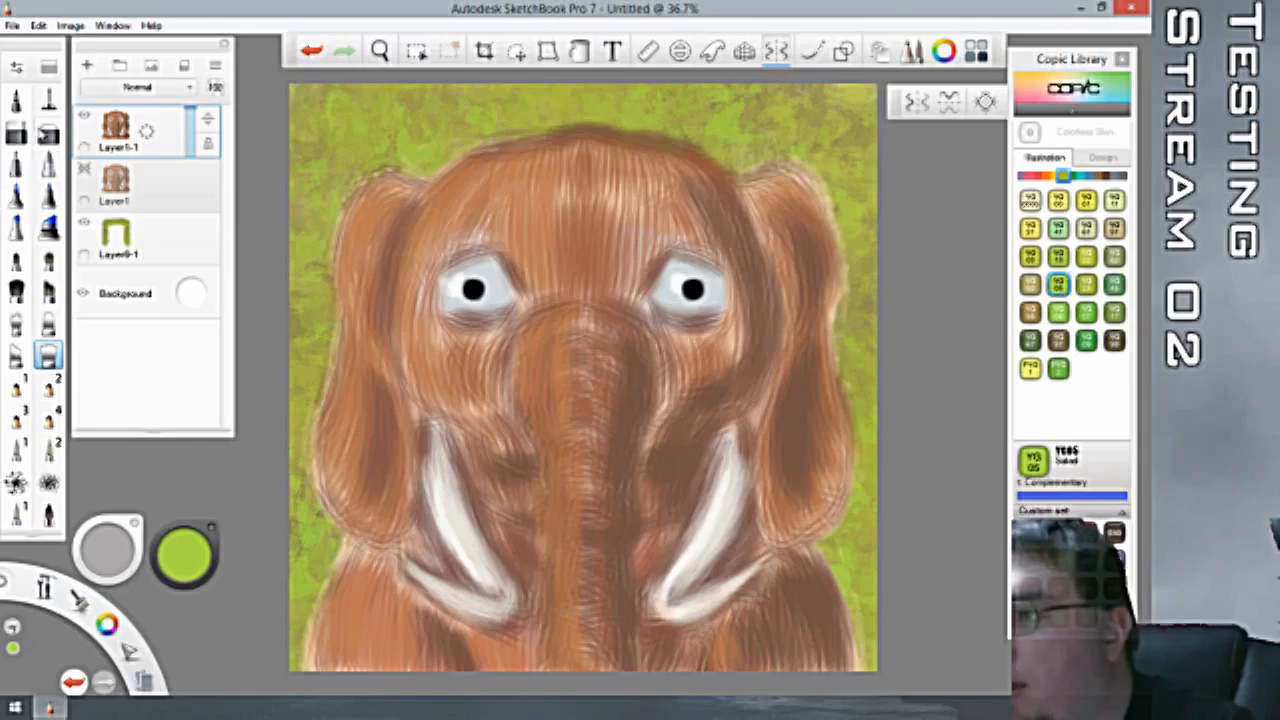
Extend the upper ends of both tusks inward toward the trunk with white eraser strokes on Layer1-1.
left_click(48, 135)
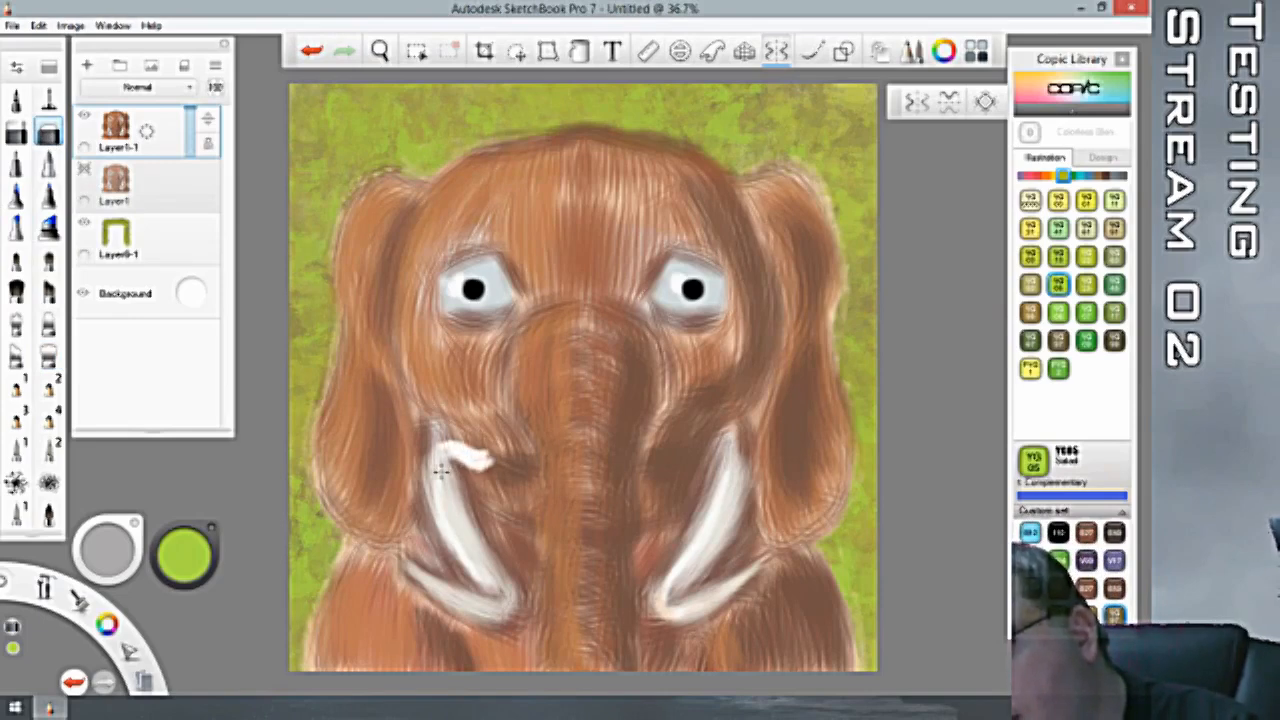
left_click_drag(440, 470, 482, 458)
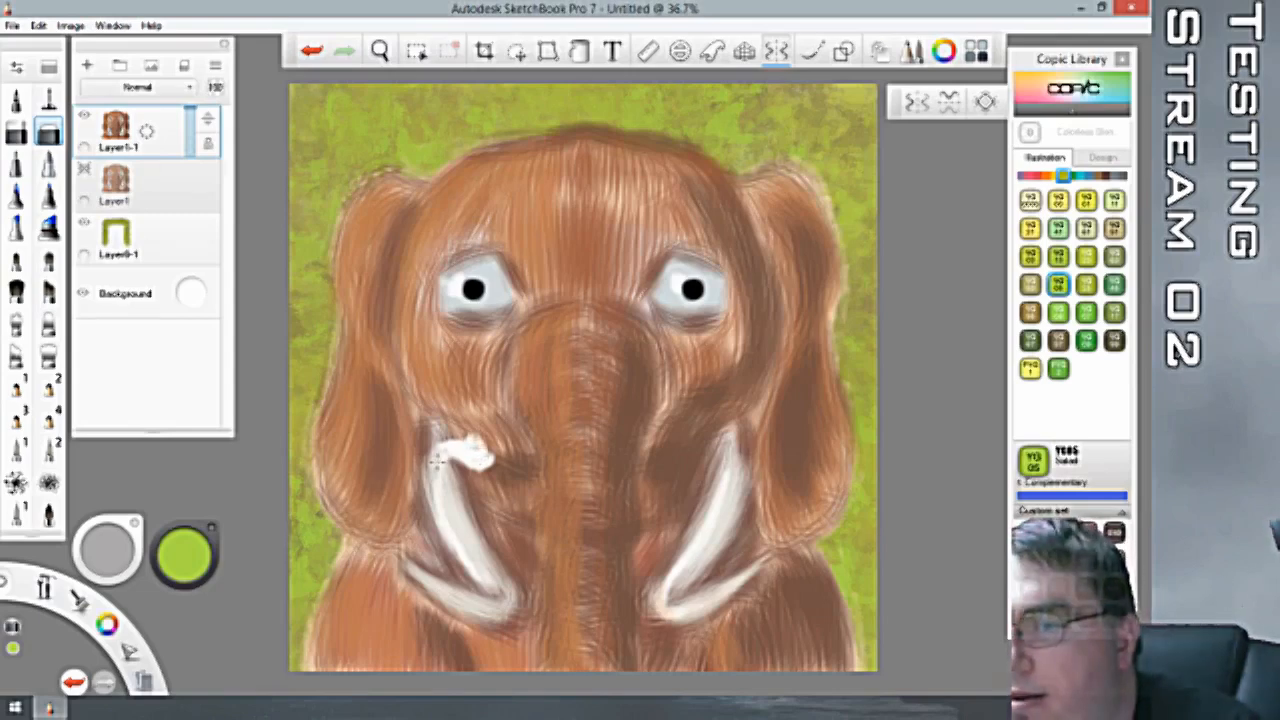
mouse_move(474, 458)
left_mouse_down()
mouse_move(447, 446)
mouse_move(477, 449)
left_mouse_up()
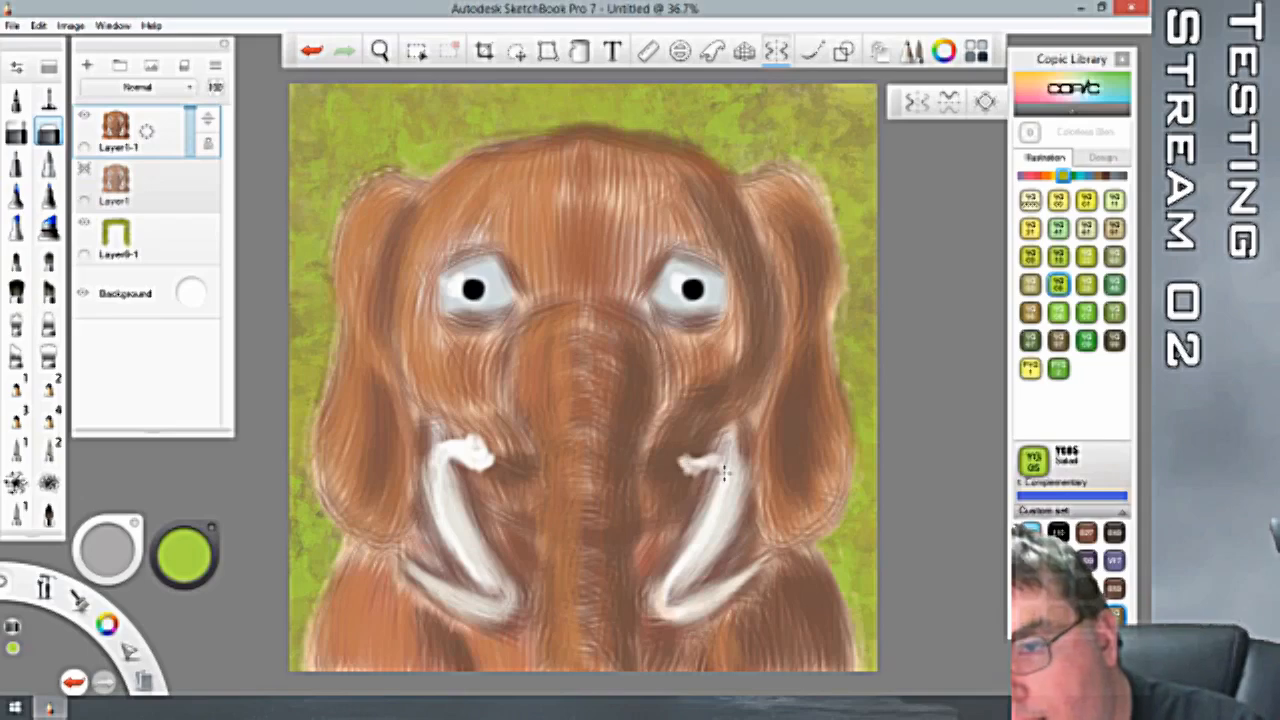
left_click_drag(702, 471, 678, 460)
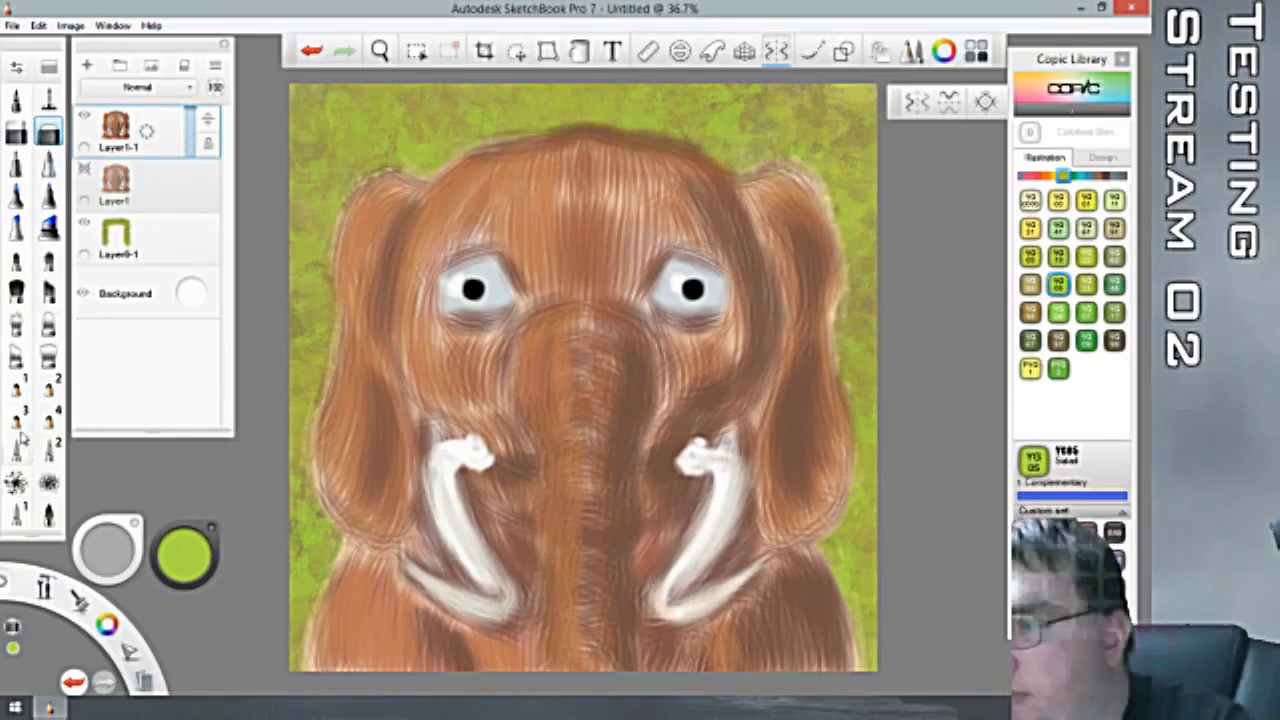
Try shading the underside of the left tusk's upper end with the Hatch Brush in C3 Cool Gray No.3.
left_click(17, 513)
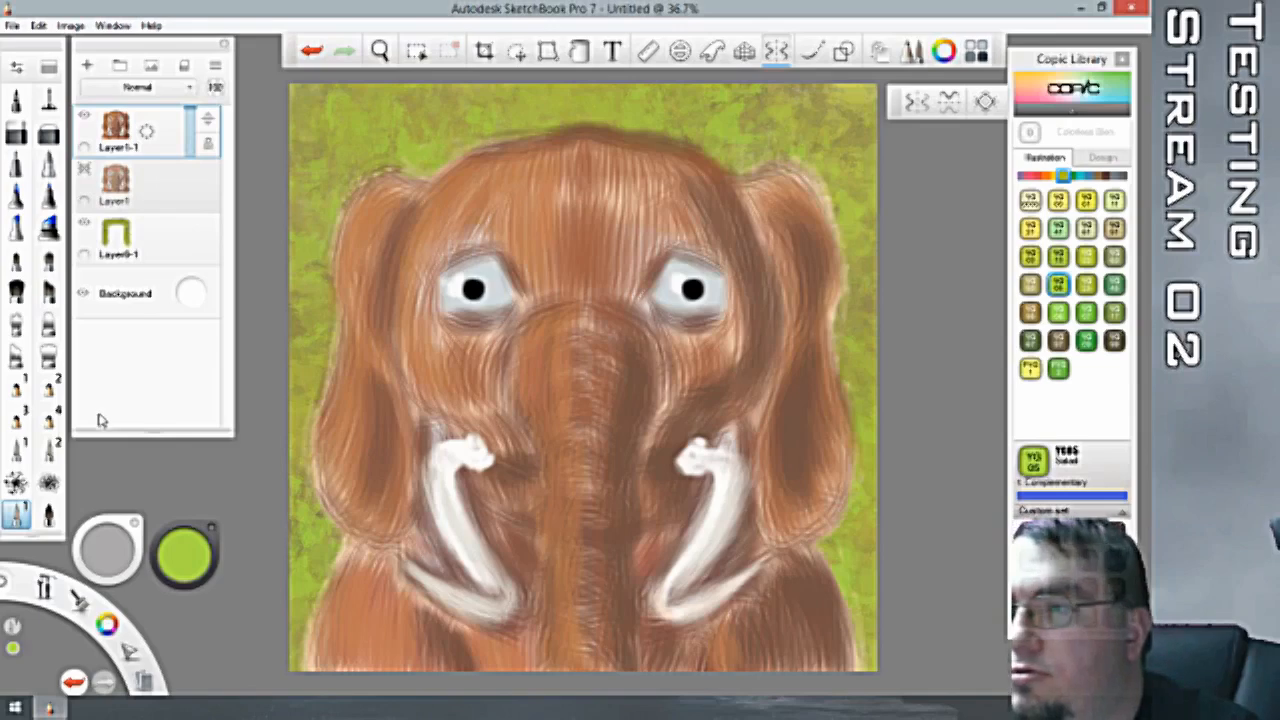
left_click(1120, 178)
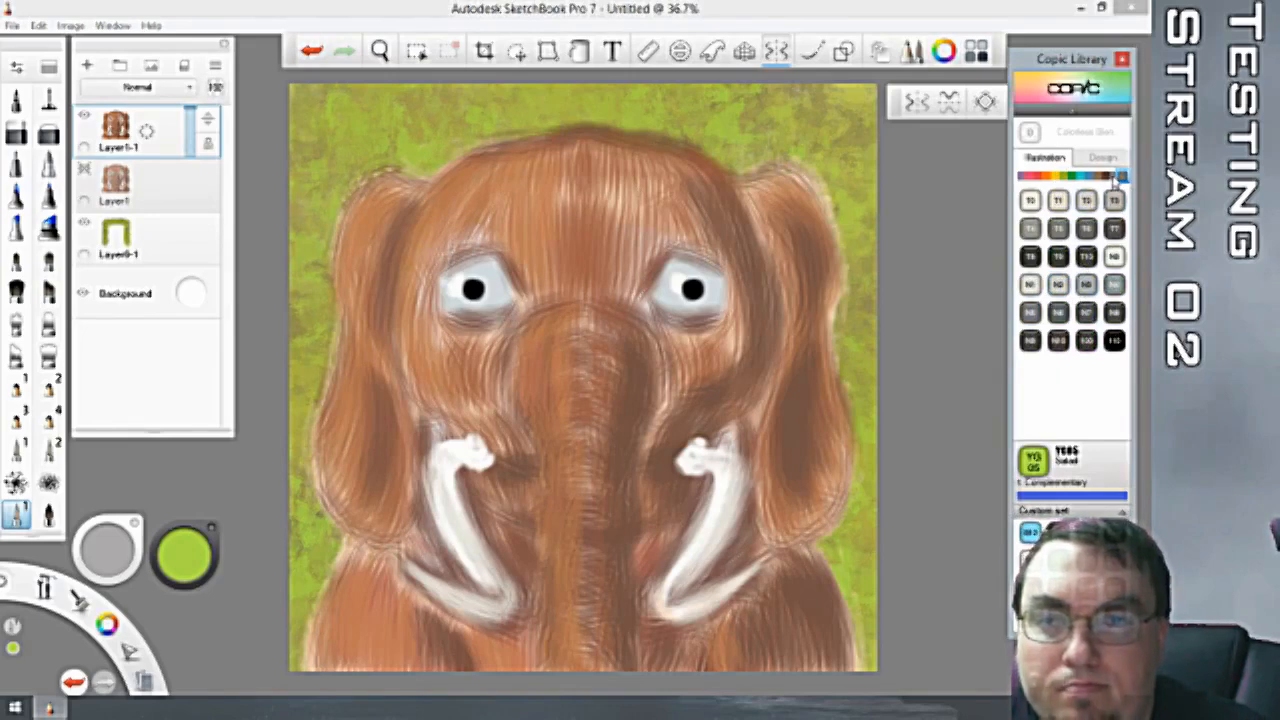
left_click(1116, 178)
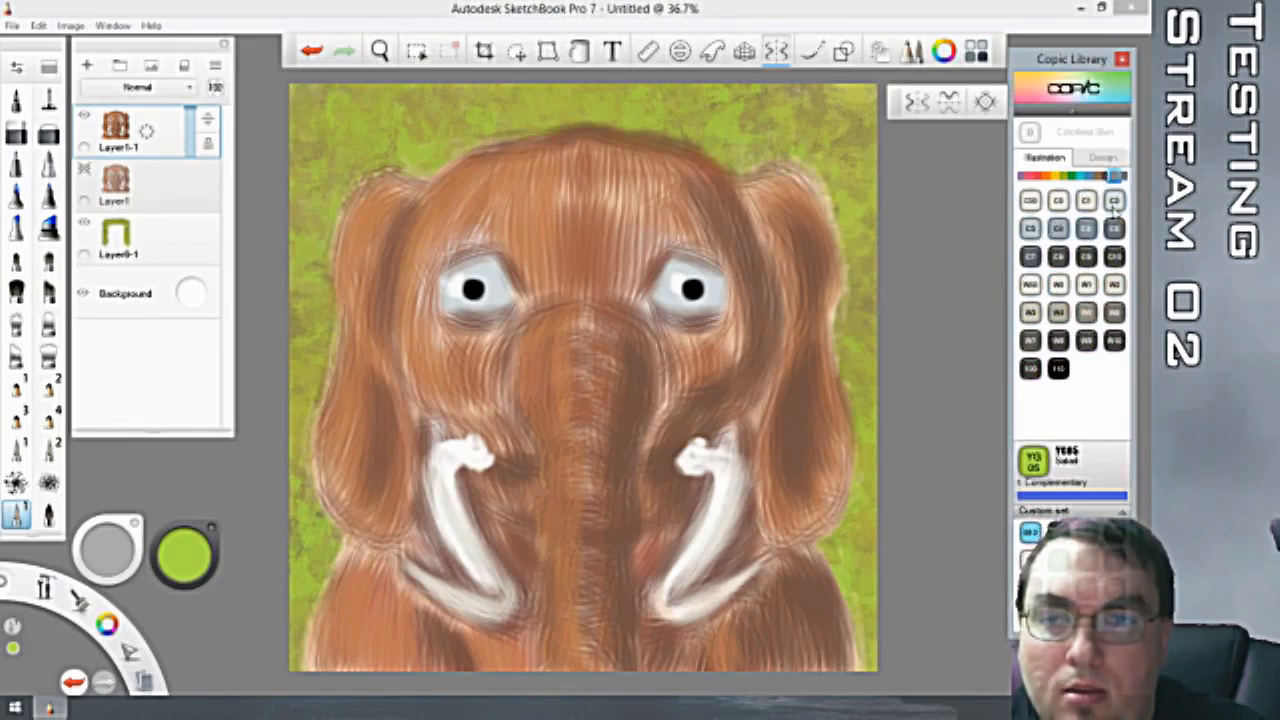
left_click(1033, 230)
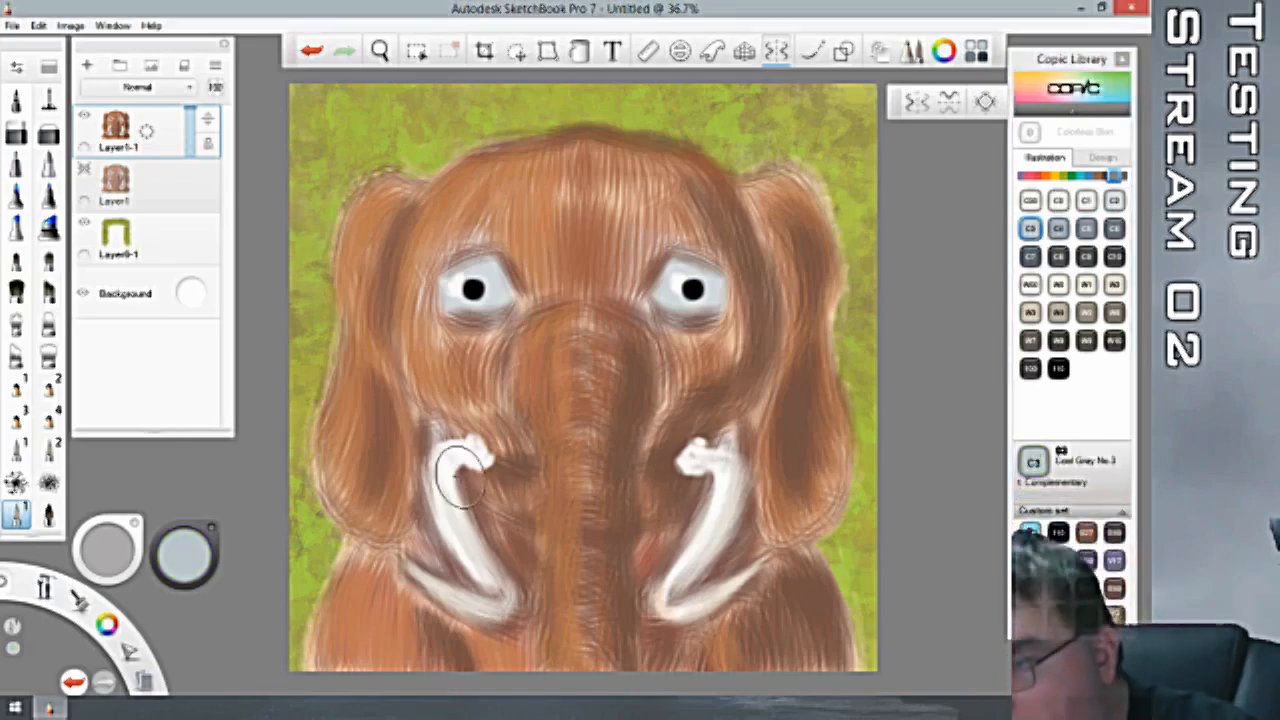
left_click_drag(458, 468, 470, 528)
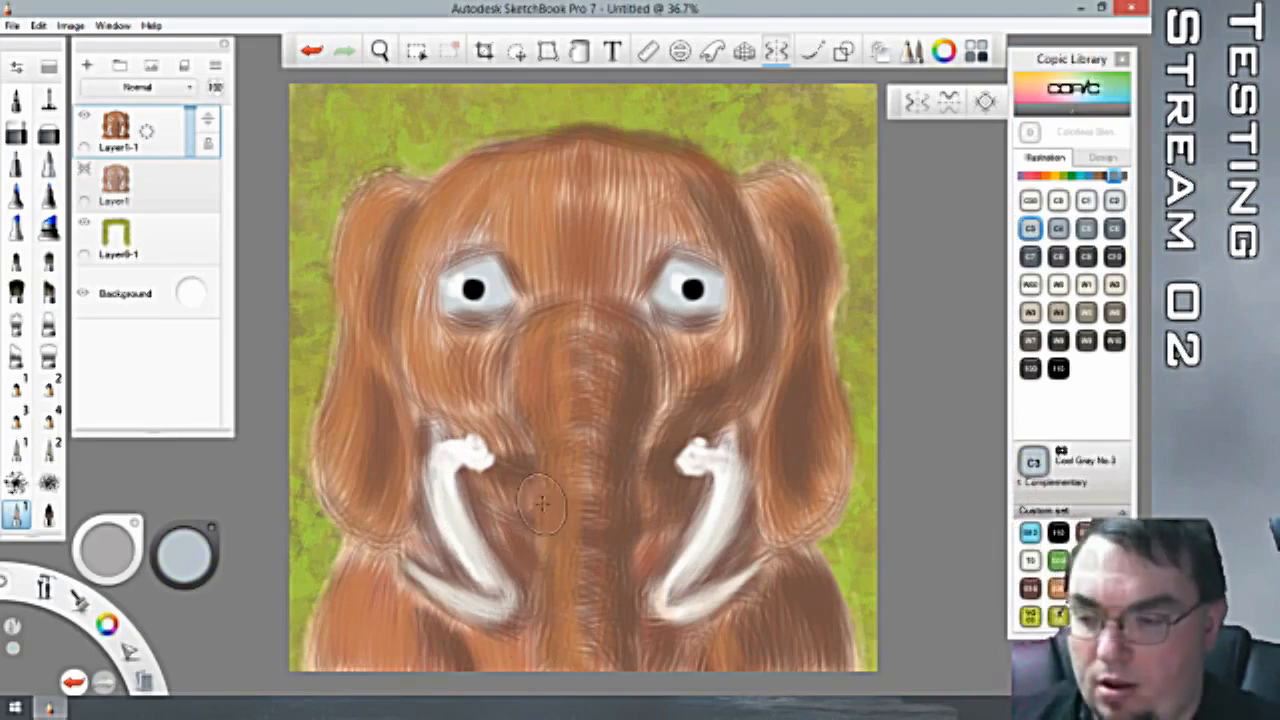
key("space")
left_click(463, 486)
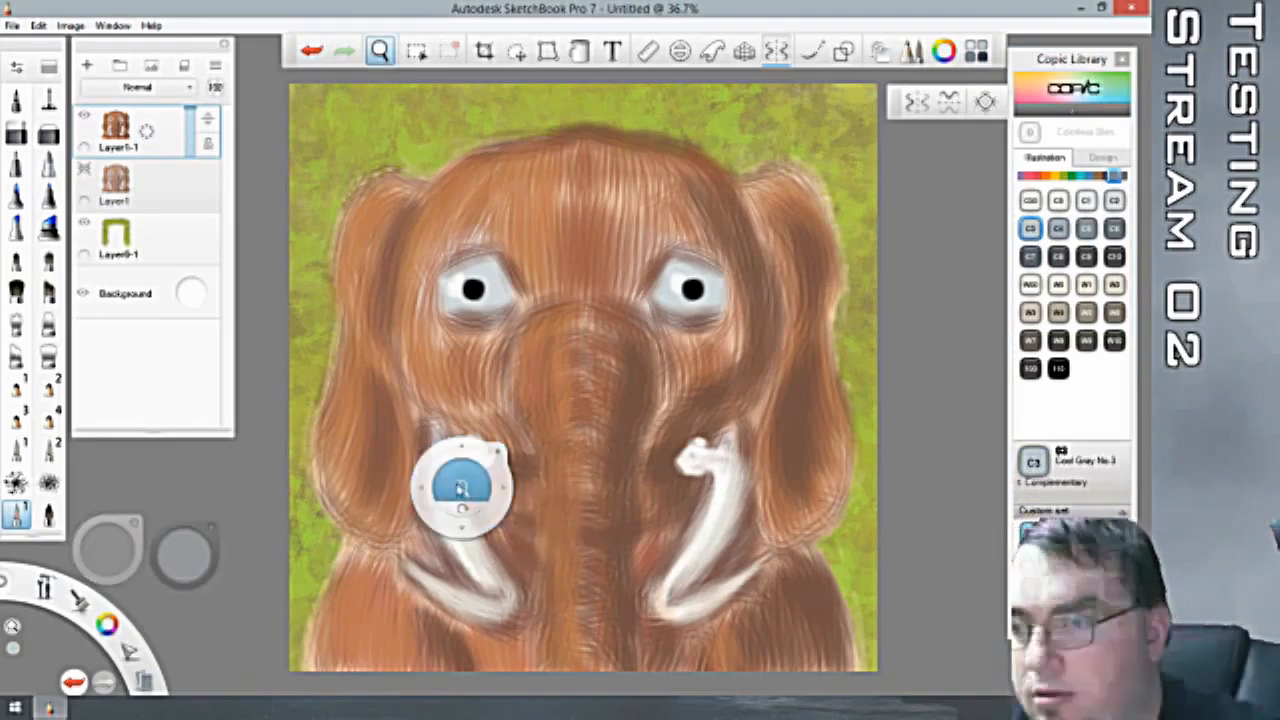
left_click_drag(463, 498, 467, 430)
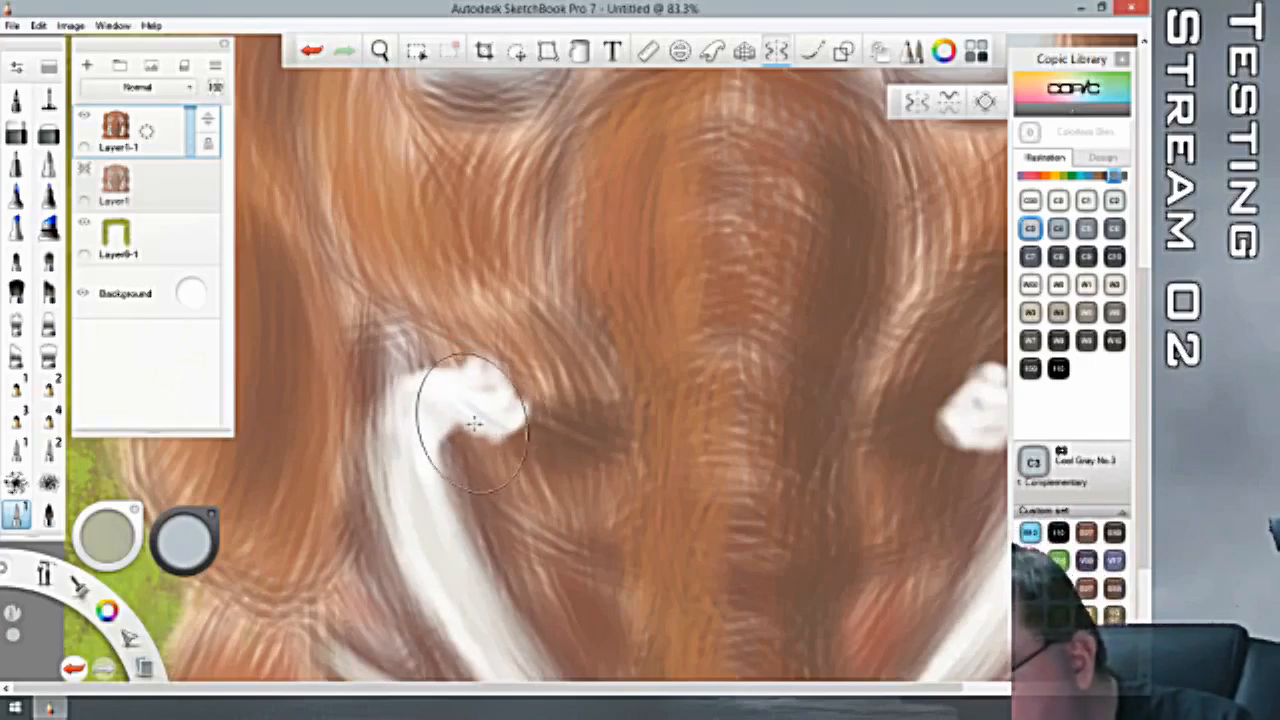
key("ctrl+z")
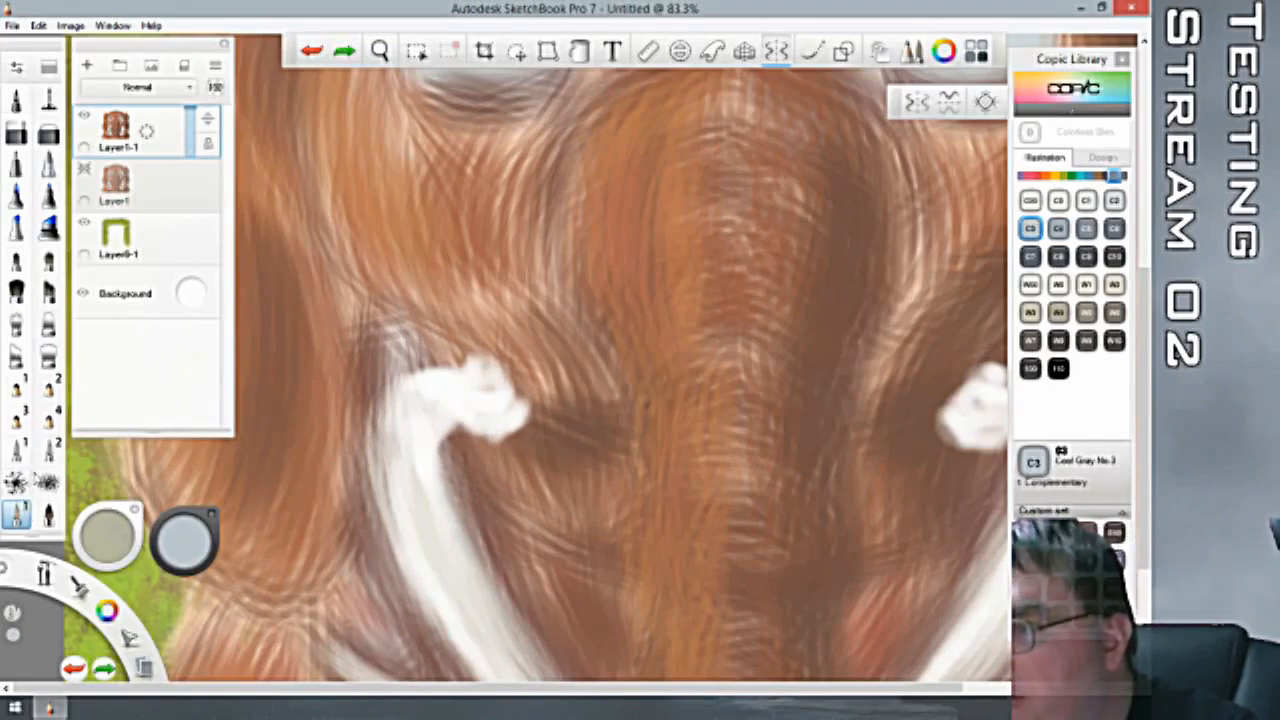
Try shading the left tusk's upper end with the Charcoal brush in C3 Cool Gray No.3.
left_click(48, 483)
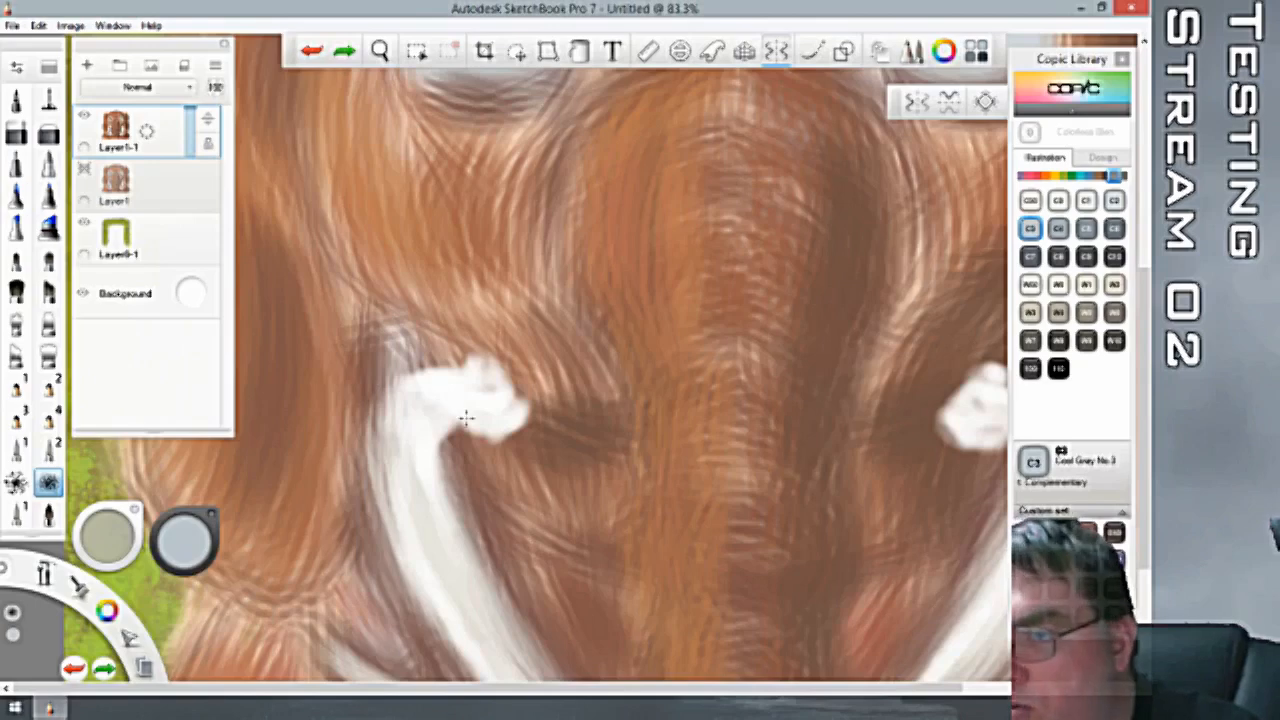
double_click(50, 484)
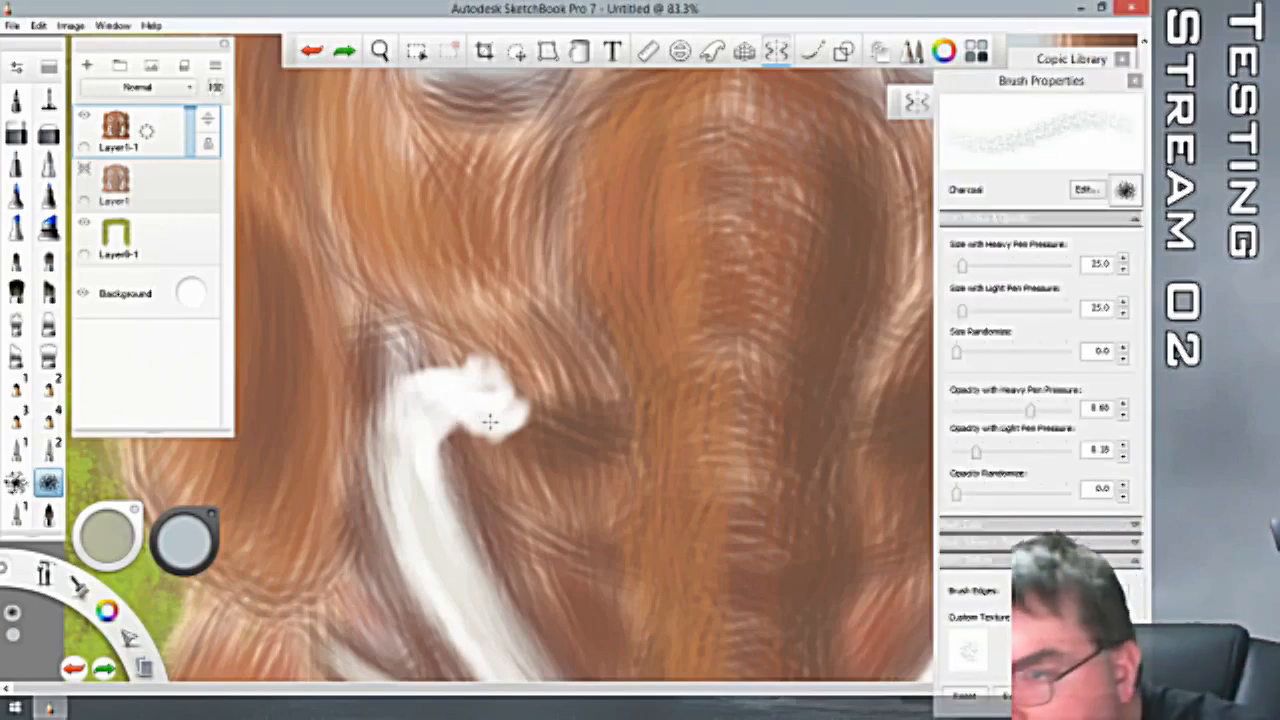
left_click_drag(490, 422, 434, 428)
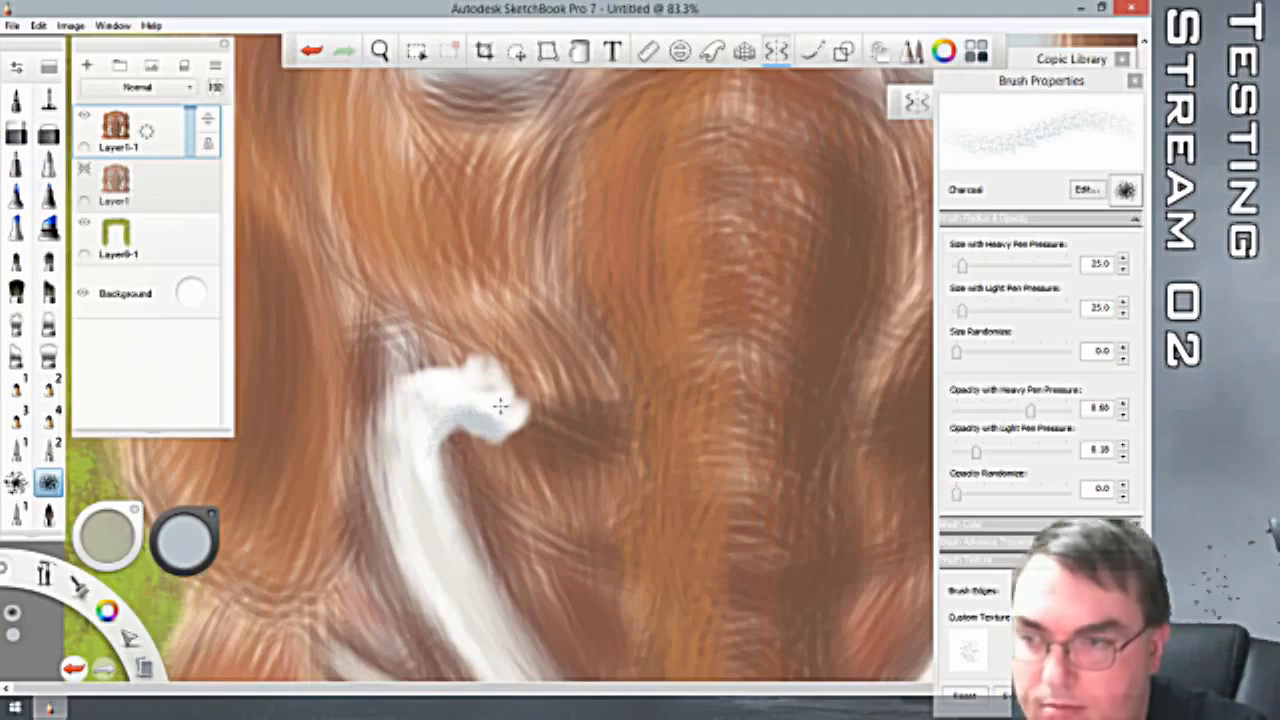
key("ctrl+z")
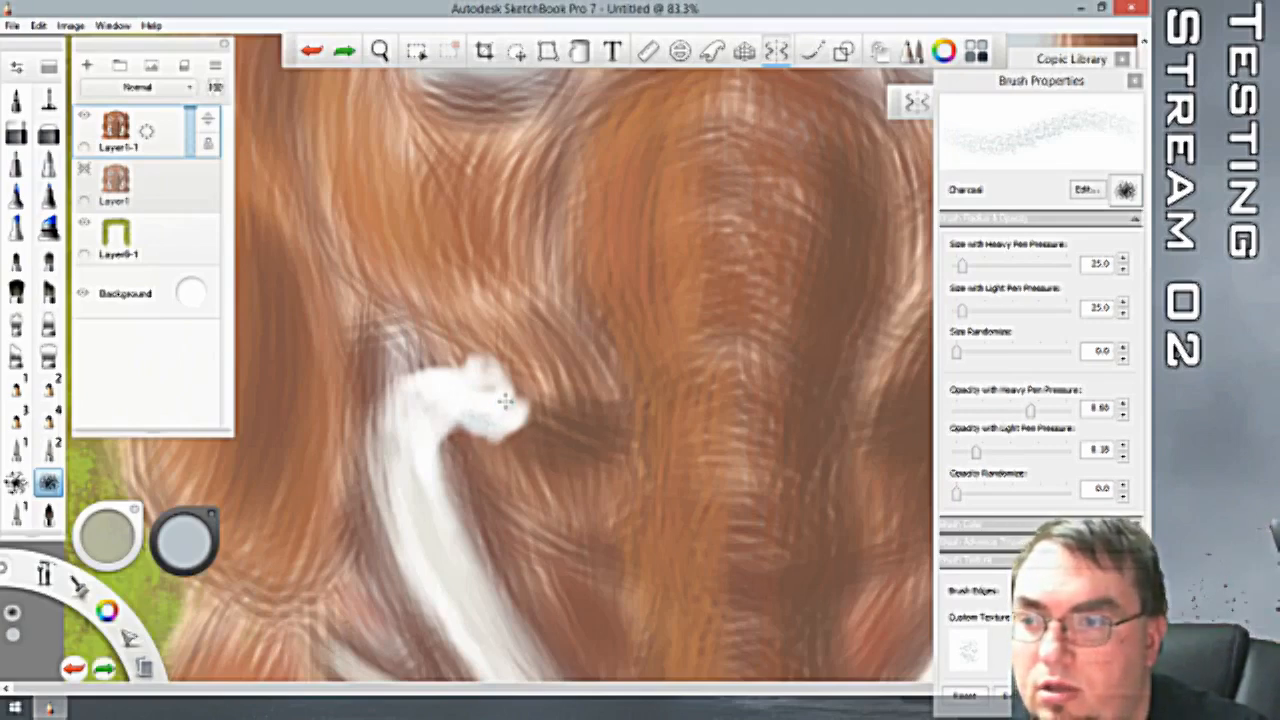
left_click_drag(506, 401, 474, 426)
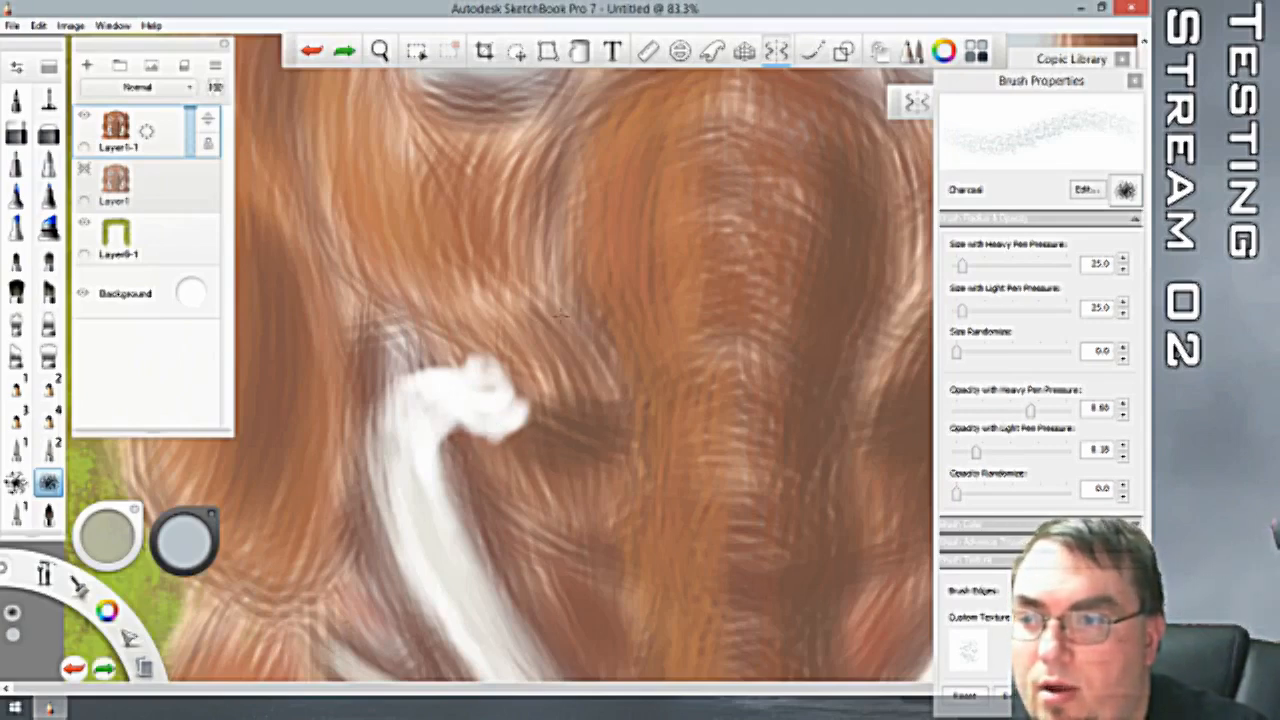
left_click(1135, 81)
Set the Hatch Brush's size with heavy pen pressure to 55.6.
double_click(16, 516)
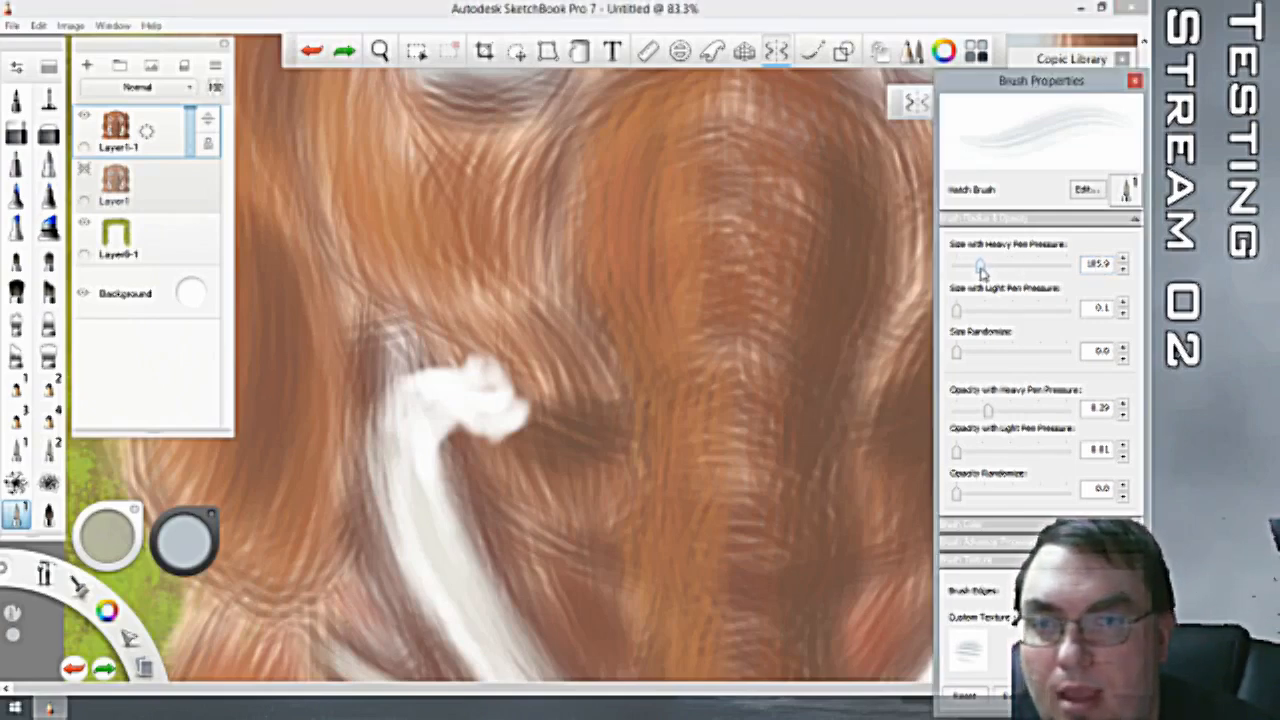
left_click_drag(982, 270, 977, 281)
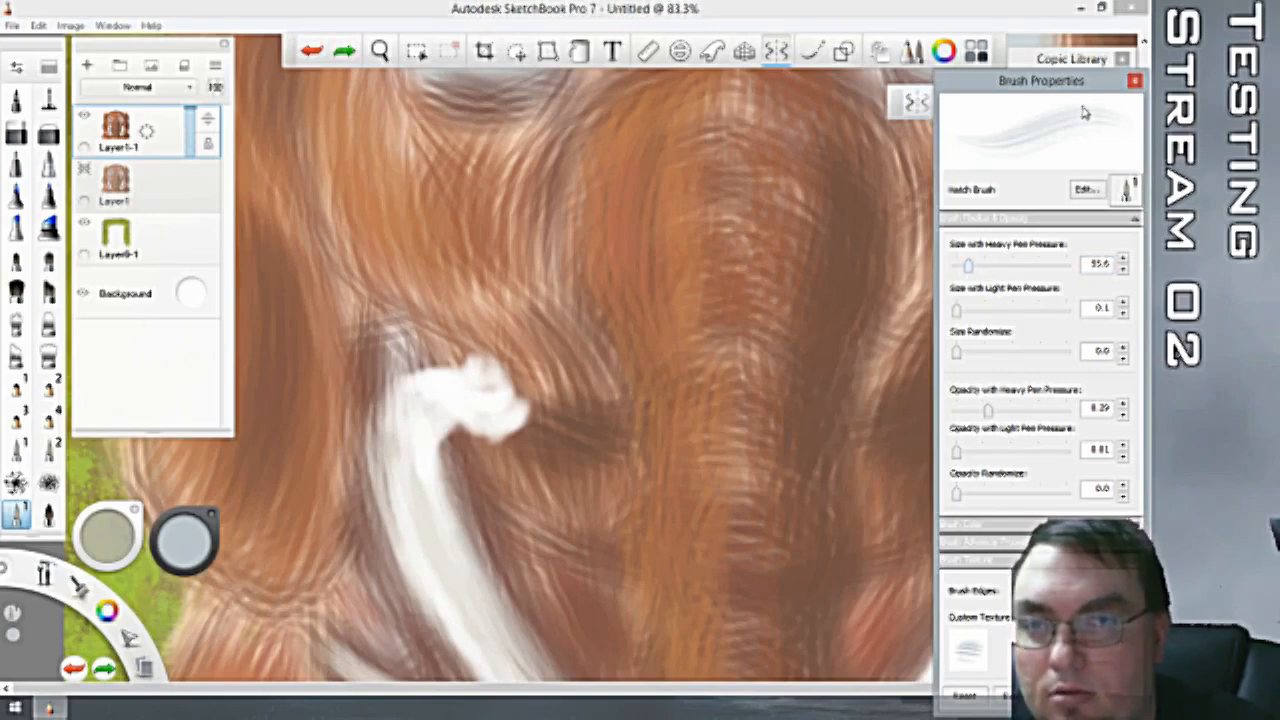
mouse_move(1085, 90)
left_mouse_down()
mouse_move(1061, 153)
mouse_move(1056, 130)
mouse_move(1153, 96)
left_mouse_up()
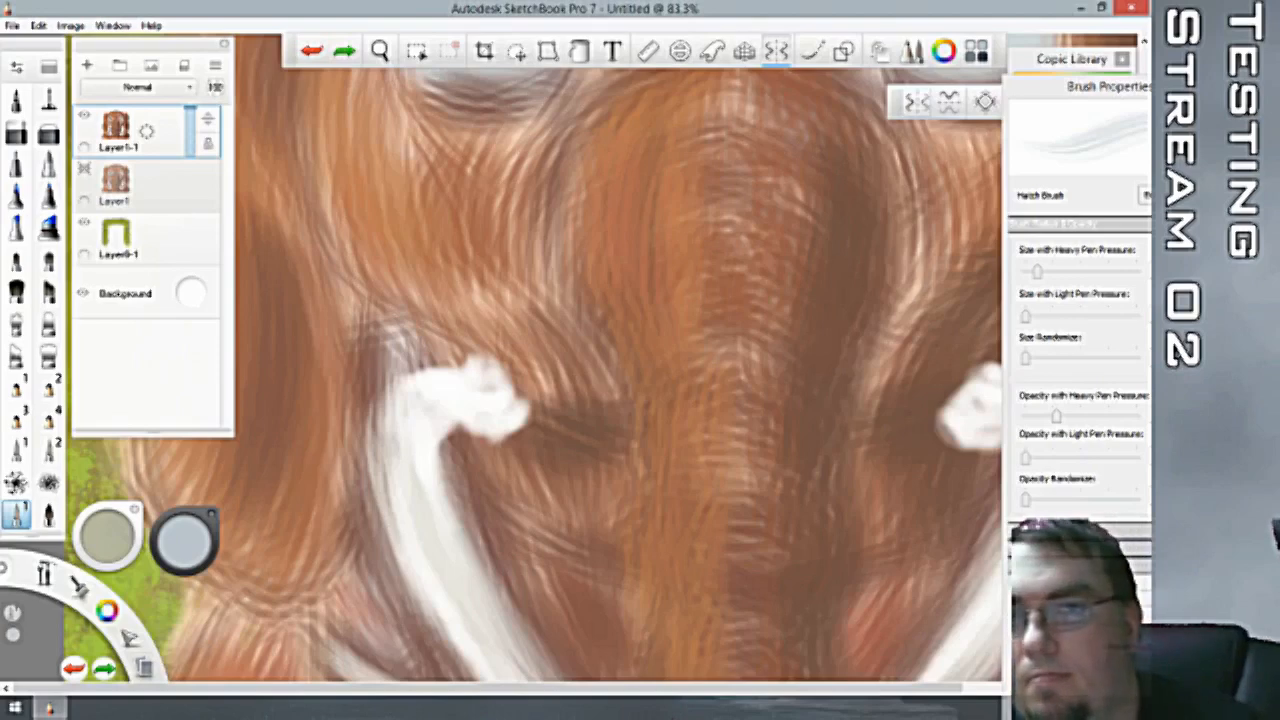
left_click_drag(1100, 88, 910, 117)
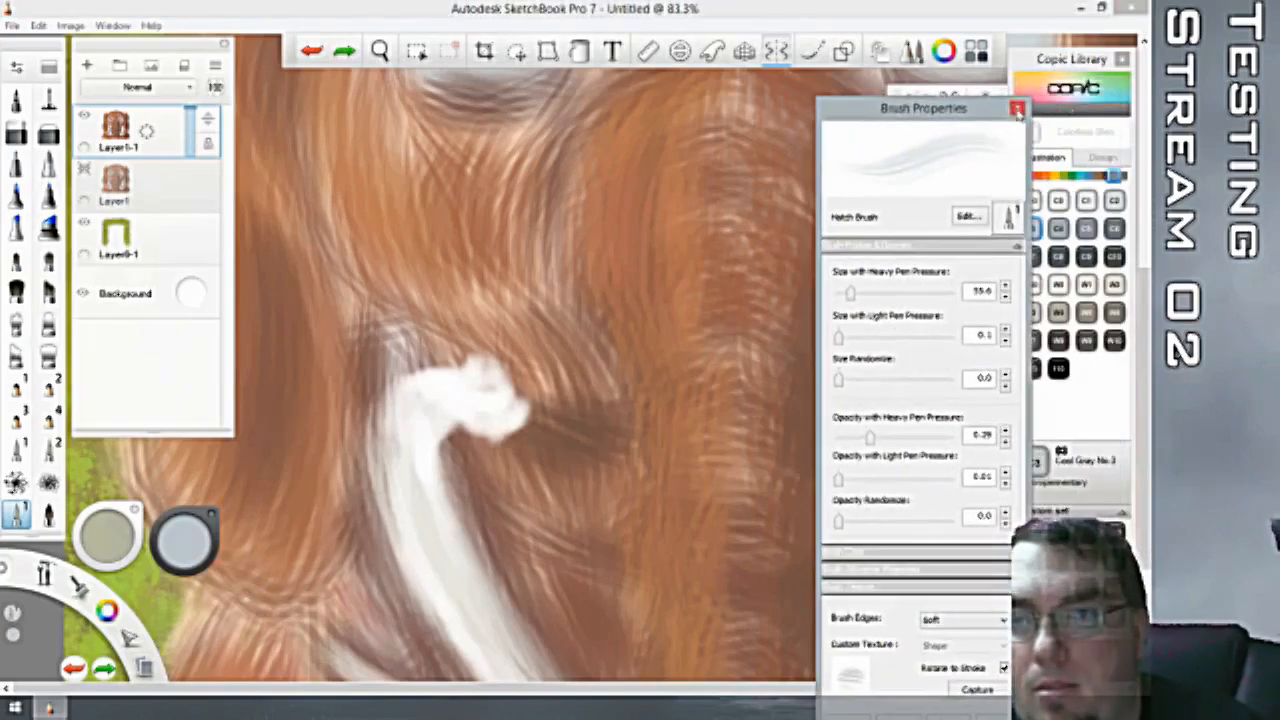
left_click(1017, 108)
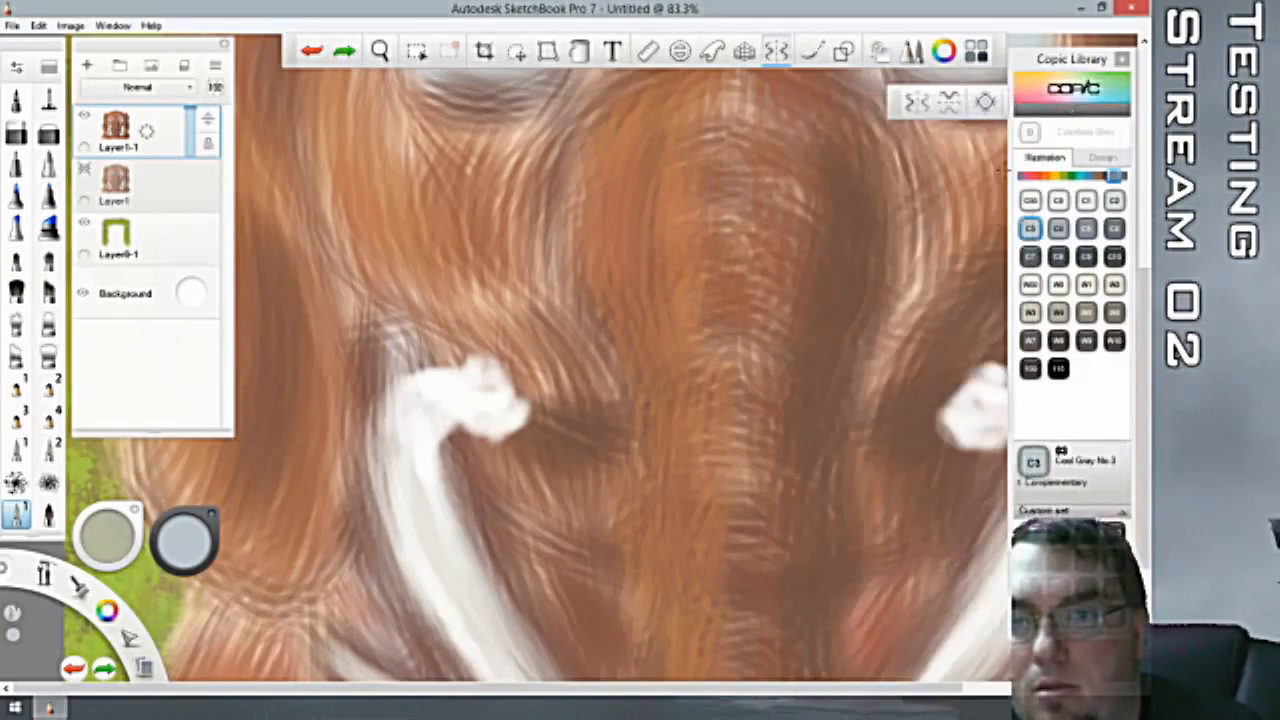
Define the underside and inner curve of the left tusk's upper end with Hatch Brush strokes in E18 Copper.
left_click(1099, 176)
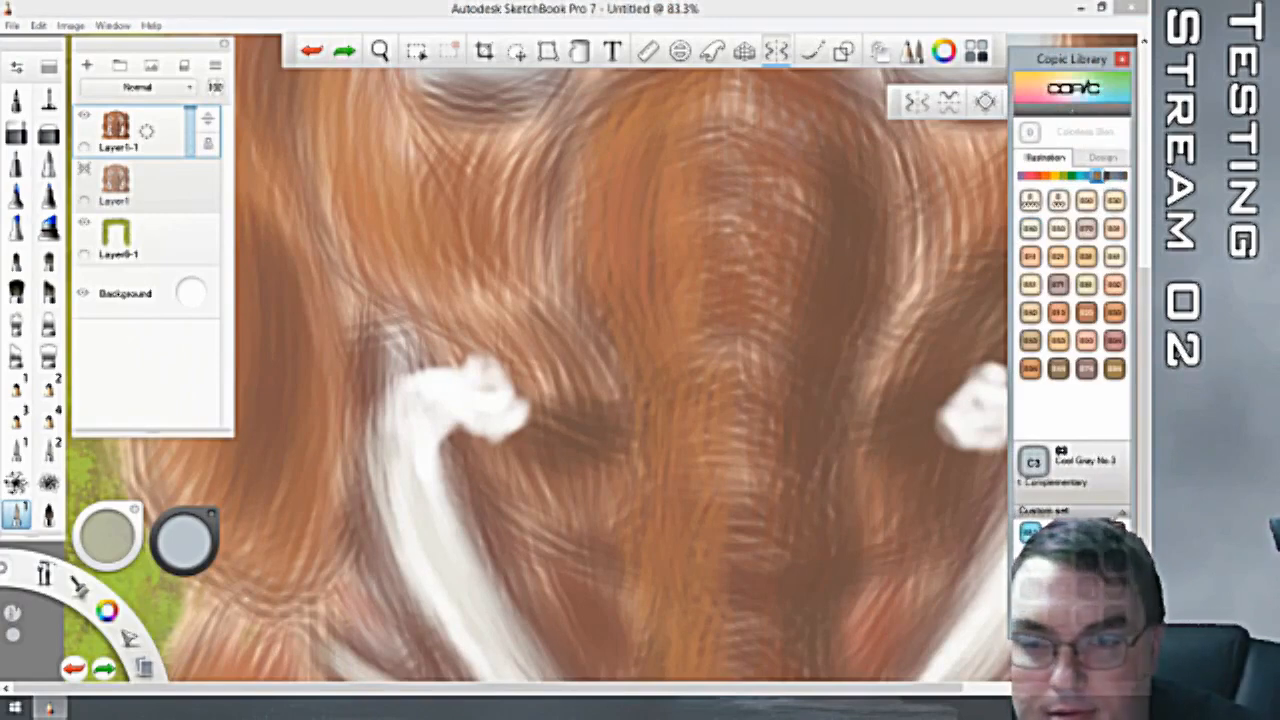
left_click(1086, 588)
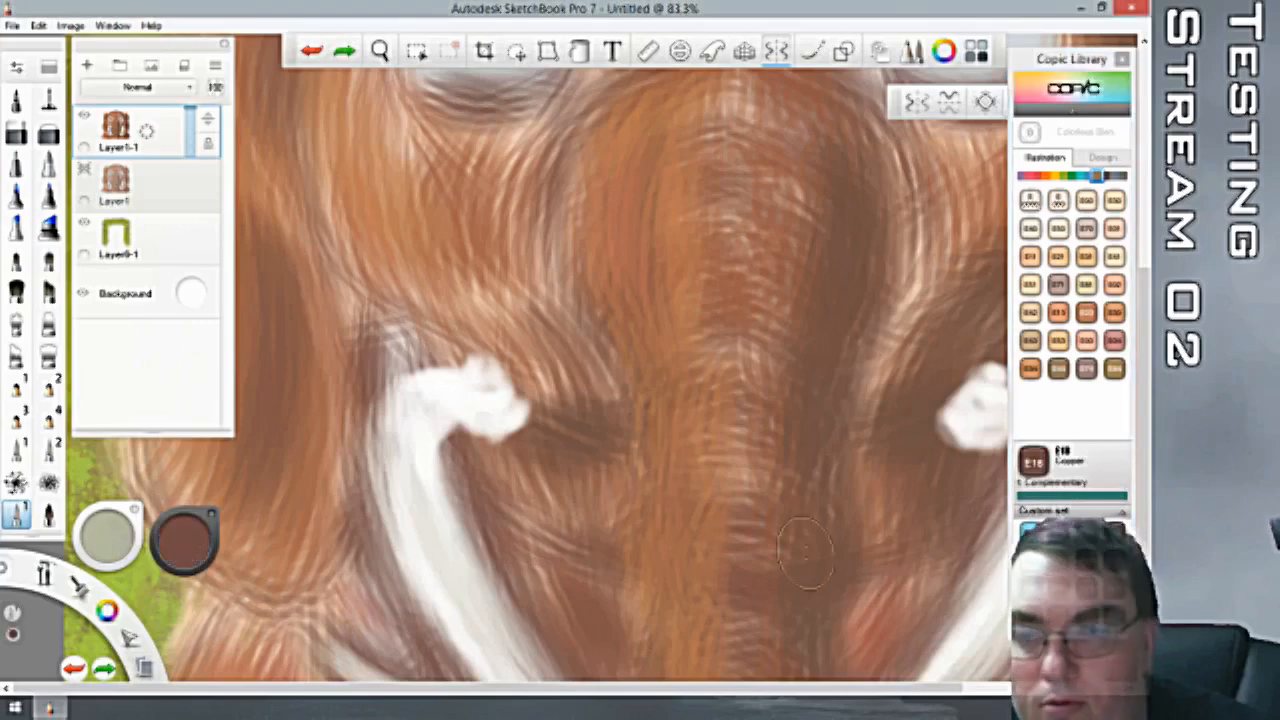
mouse_move(492, 424)
left_mouse_down()
mouse_move(462, 416)
mouse_move(442, 445)
mouse_move(453, 417)
mouse_move(506, 414)
mouse_move(501, 424)
mouse_move(530, 410)
mouse_move(502, 426)
left_mouse_up()
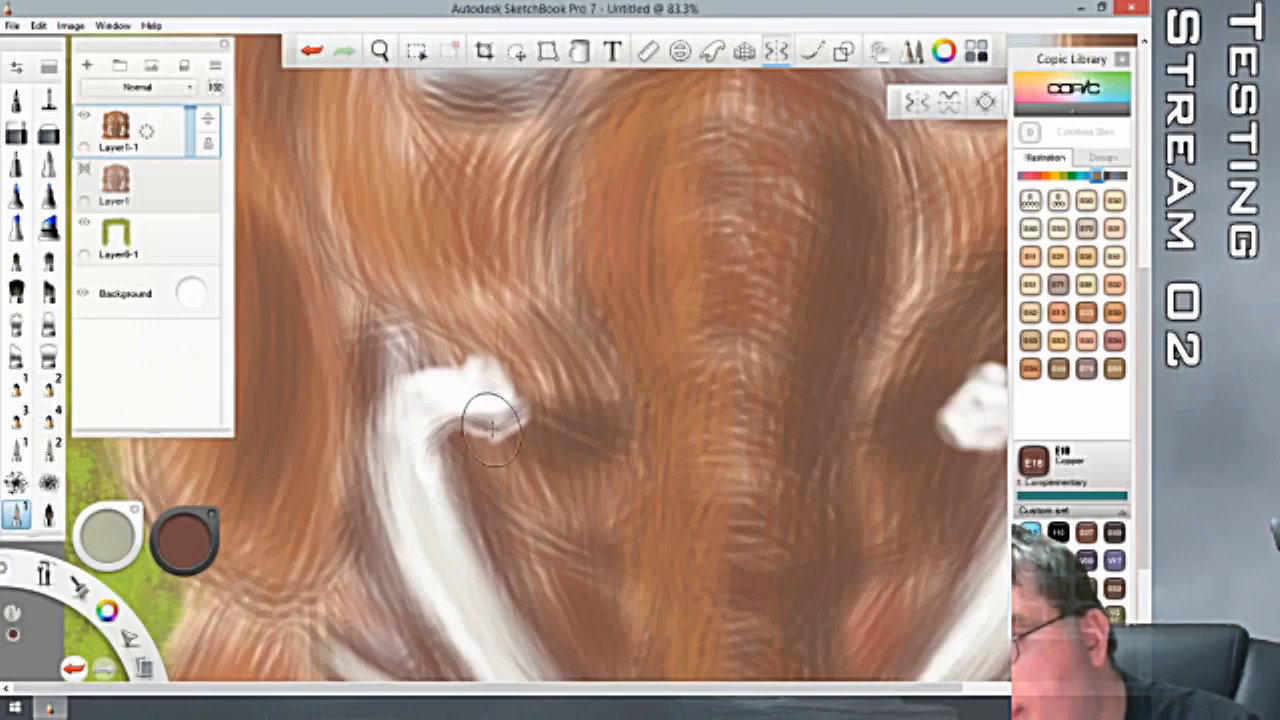
left_click_drag(438, 464, 444, 495)
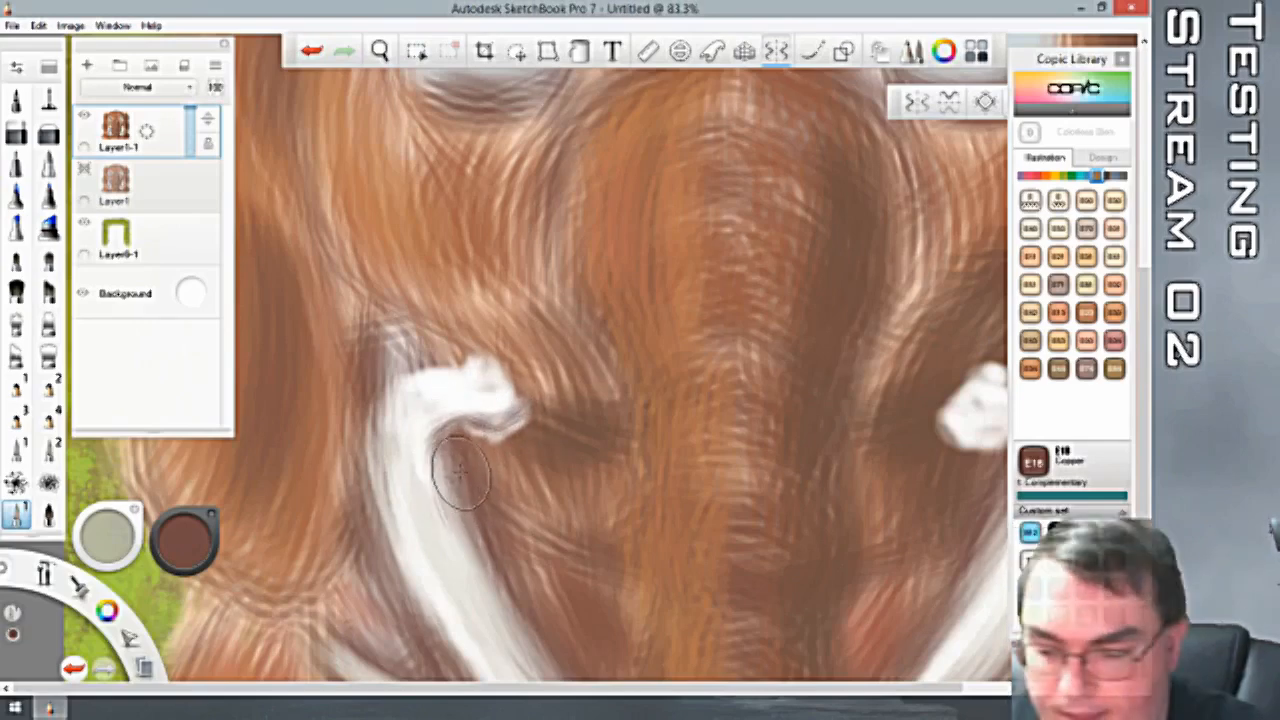
Continue the E18 Copper hatching along the left tusk's inner edge, from its upper curve down the shaft.
key("space")
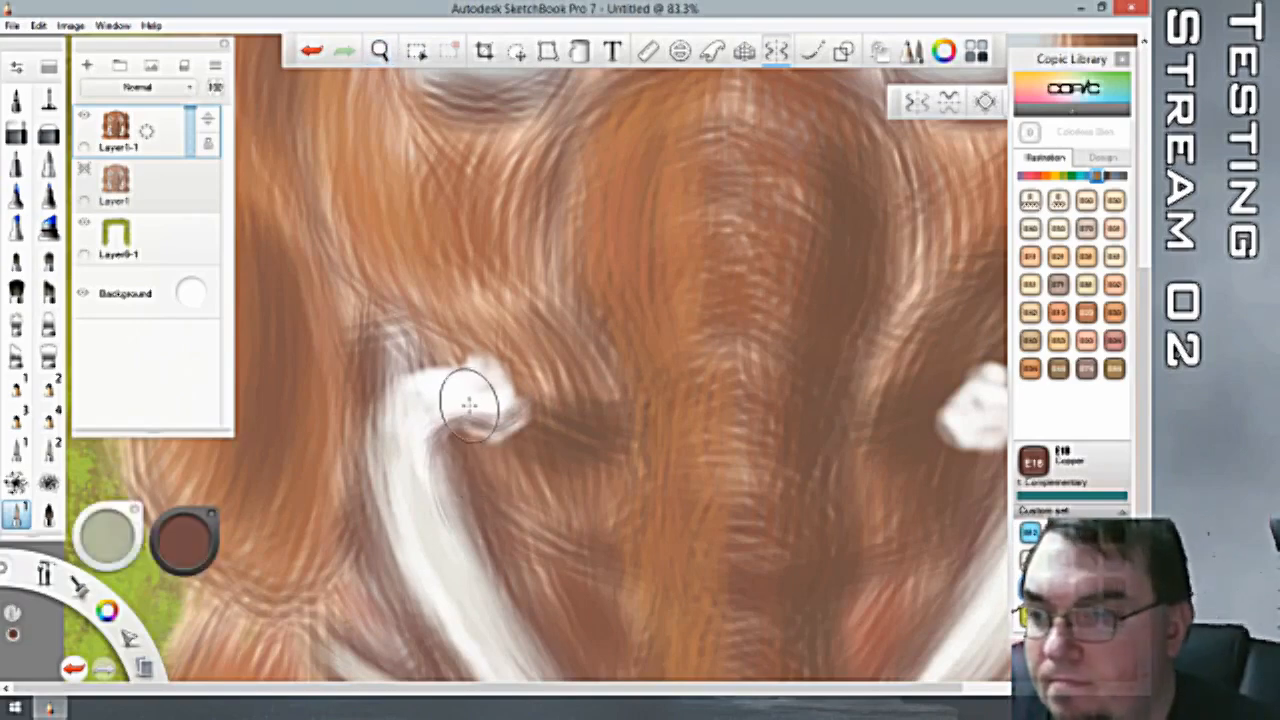
key("space")
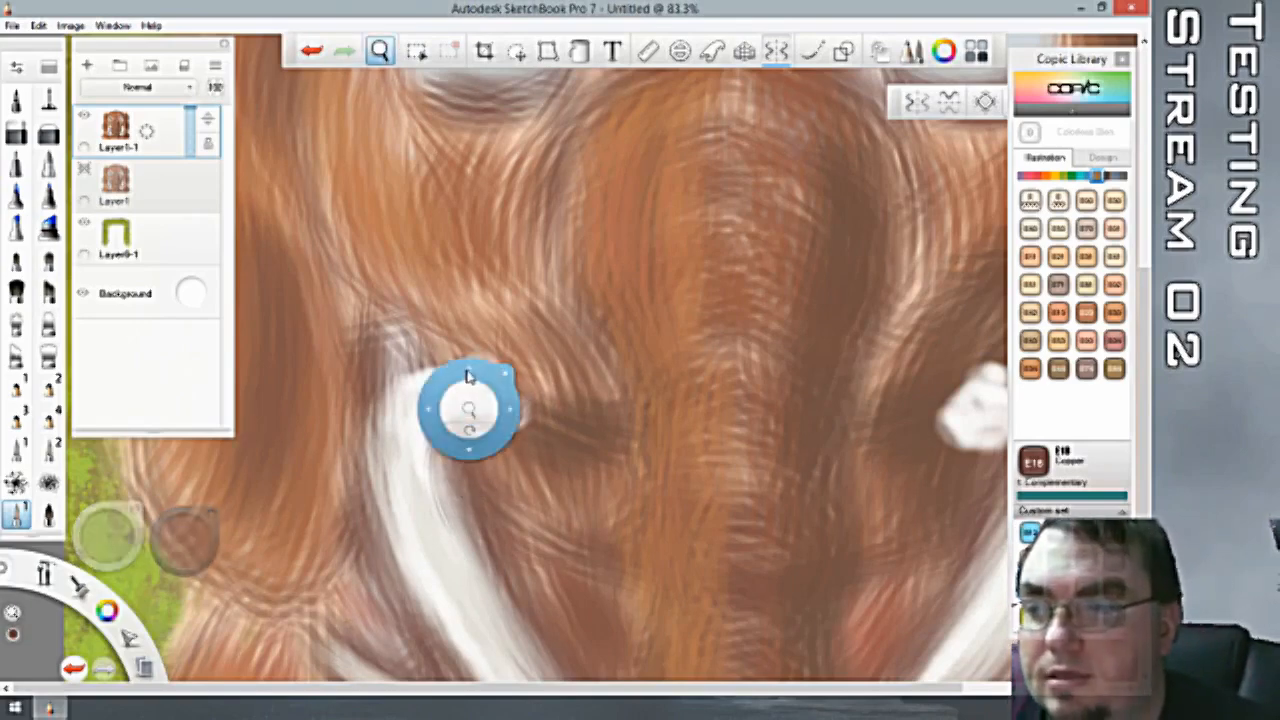
left_click_drag(468, 376, 456, 247)
key("space")
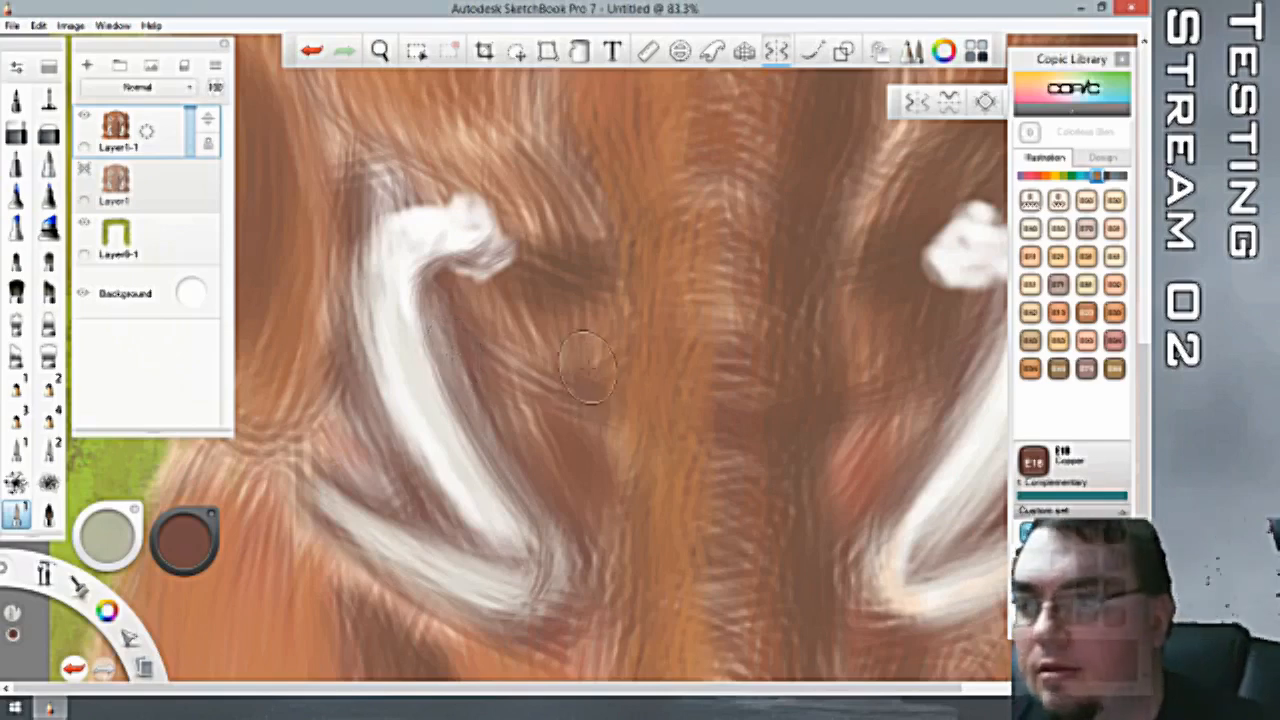
mouse_move(445, 261)
left_mouse_down()
mouse_move(434, 262)
mouse_move(439, 247)
mouse_move(484, 256)
left_mouse_up()
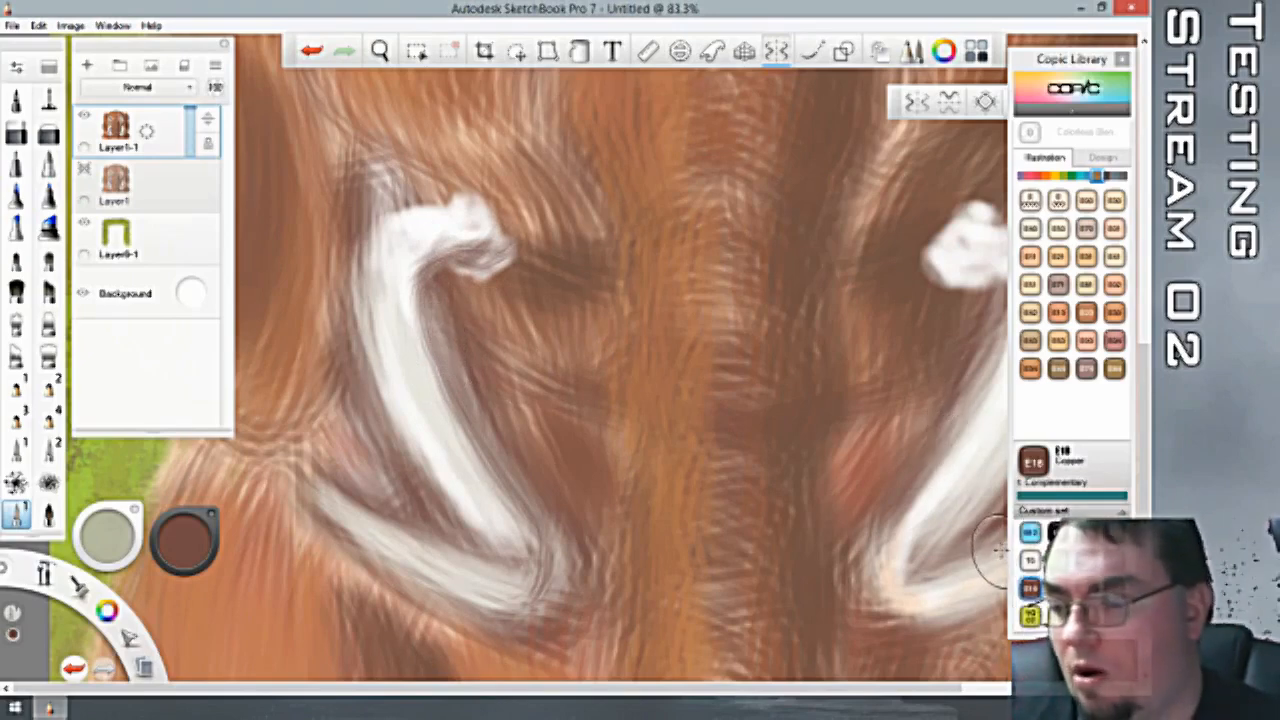
Round off the right tusk's upper outer edge and darken along its outer side with E18 Copper hatch strokes.
key("space")
left_click_drag(786, 252, 476, 247)
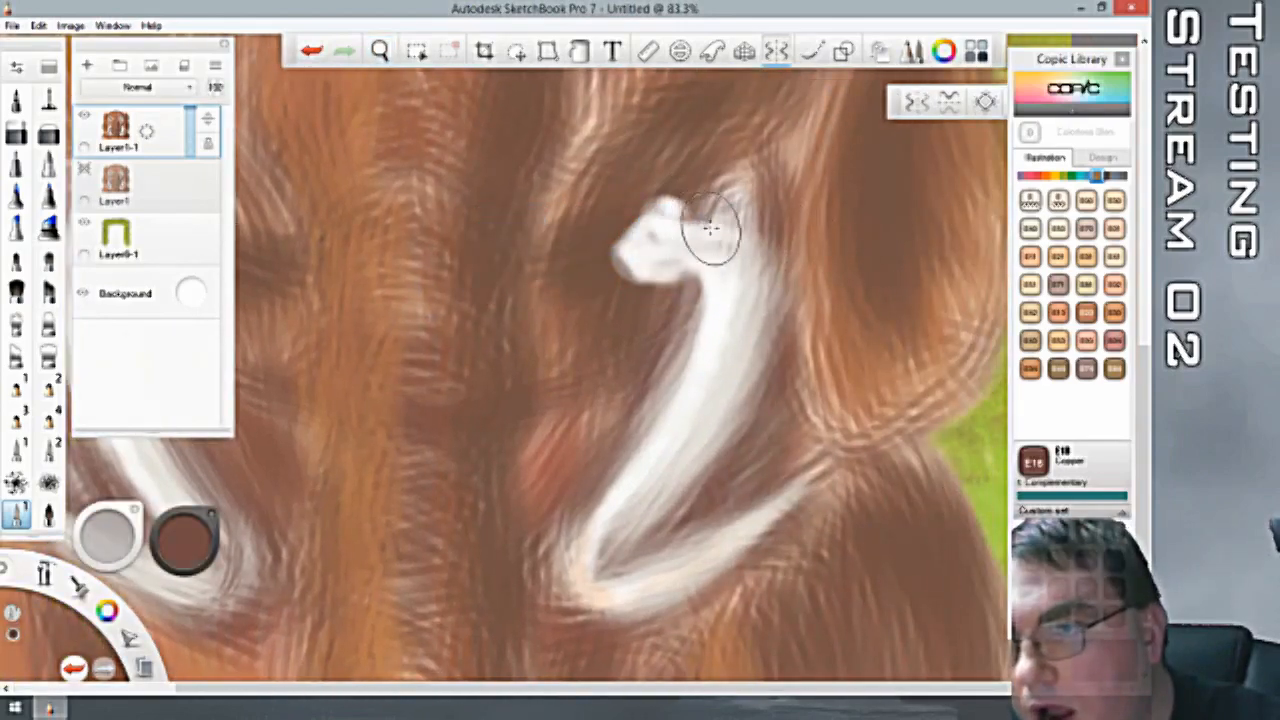
mouse_move(704, 224)
left_mouse_down()
mouse_move(769, 300)
mouse_move(754, 320)
left_mouse_up()
mouse_move(756, 262)
left_mouse_down()
mouse_move(748, 348)
mouse_move(759, 315)
mouse_move(726, 414)
mouse_move(743, 373)
left_mouse_up()
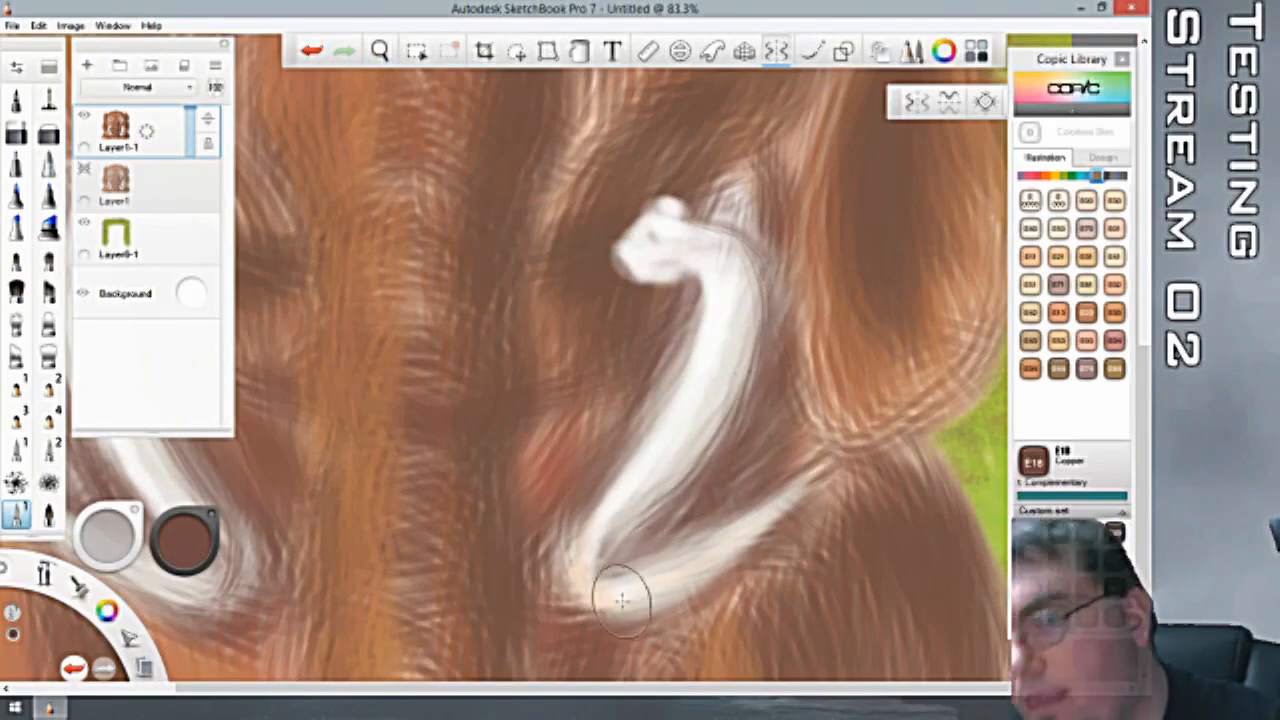
Whiten the right tusk's lower bend with eraser strokes and redefine its inner corner with E18 Copper hatching.
left_click(48, 133)
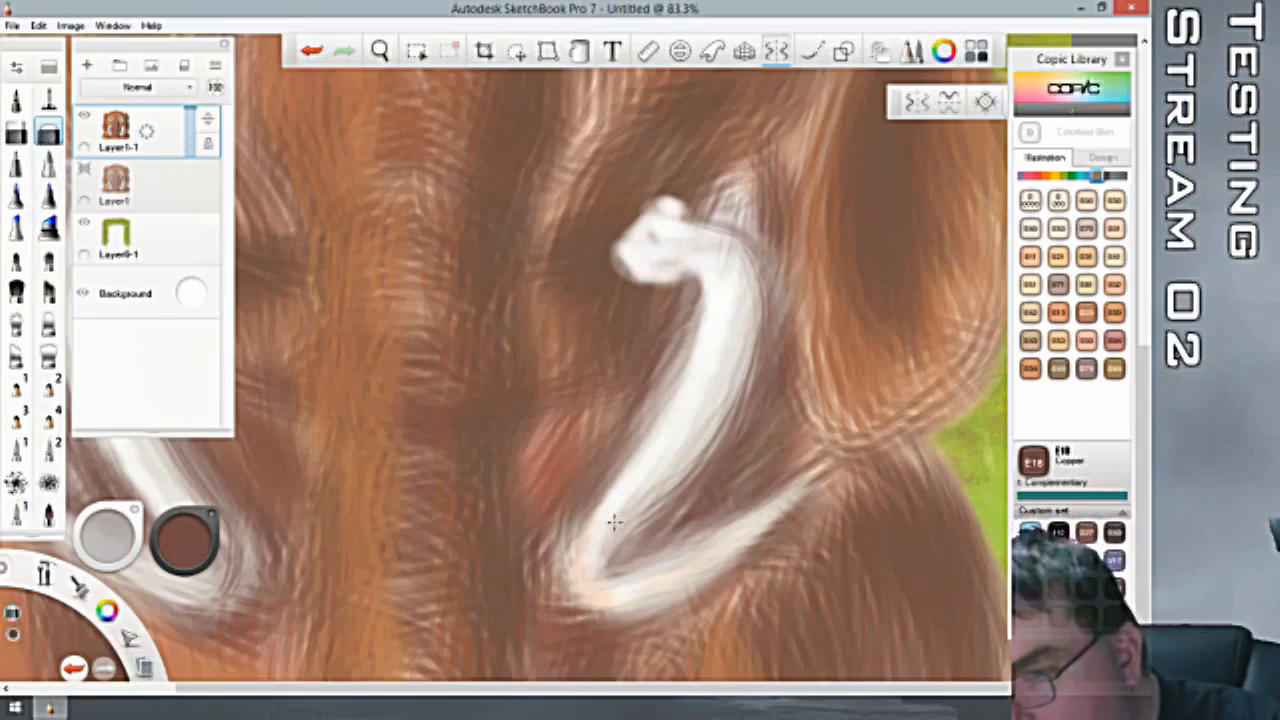
mouse_move(605, 595)
left_mouse_down()
mouse_move(592, 563)
mouse_move(620, 503)
left_mouse_up()
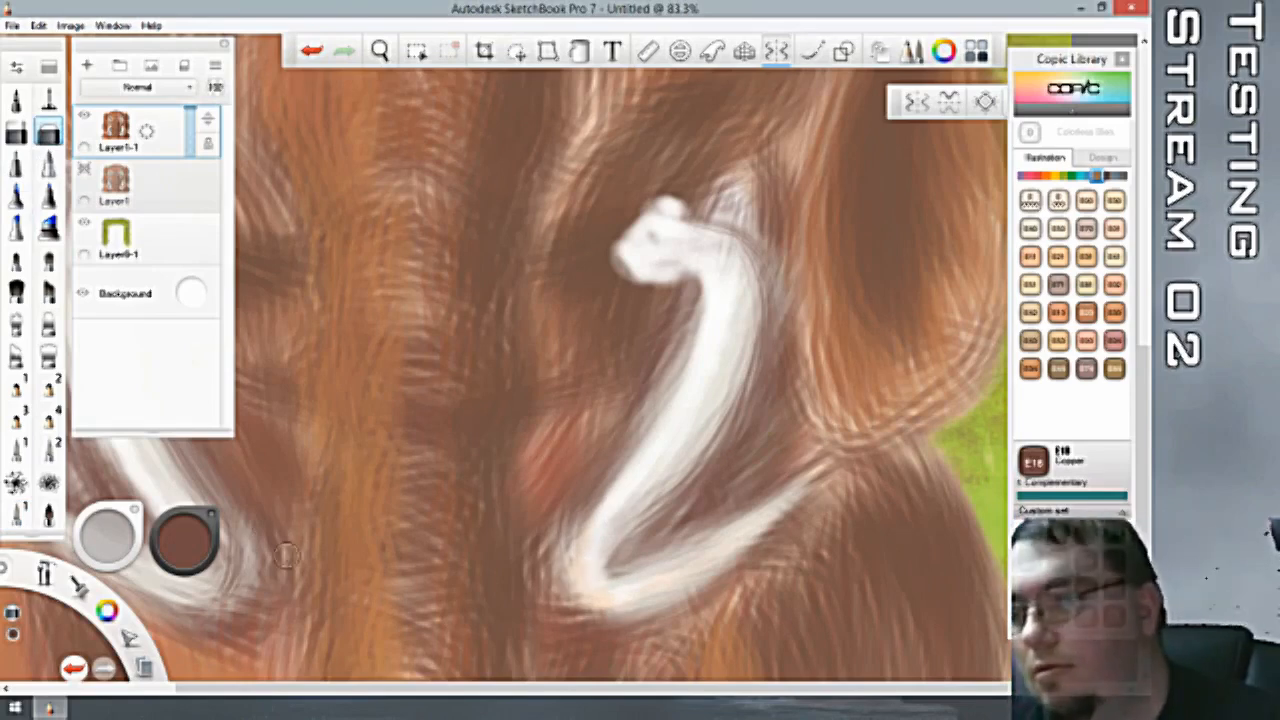
left_click(16, 512)
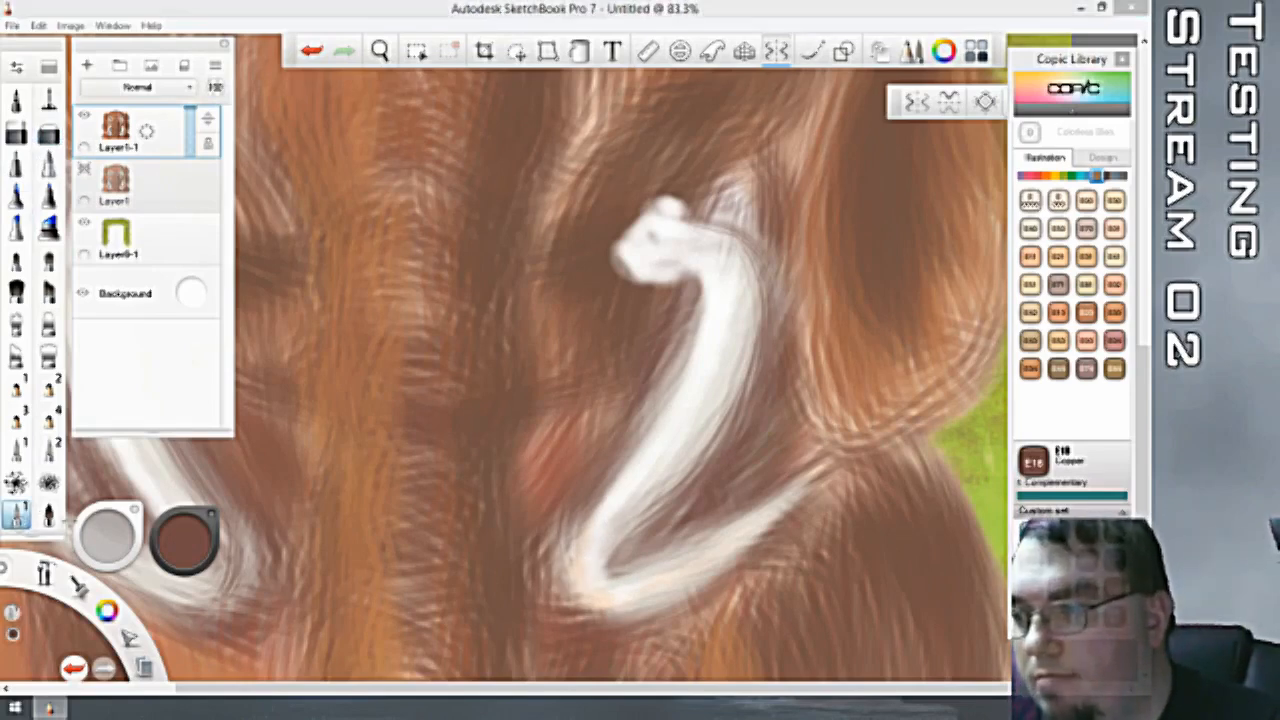
mouse_move(633, 521)
left_mouse_down()
mouse_move(612, 585)
mouse_move(627, 543)
left_mouse_up()
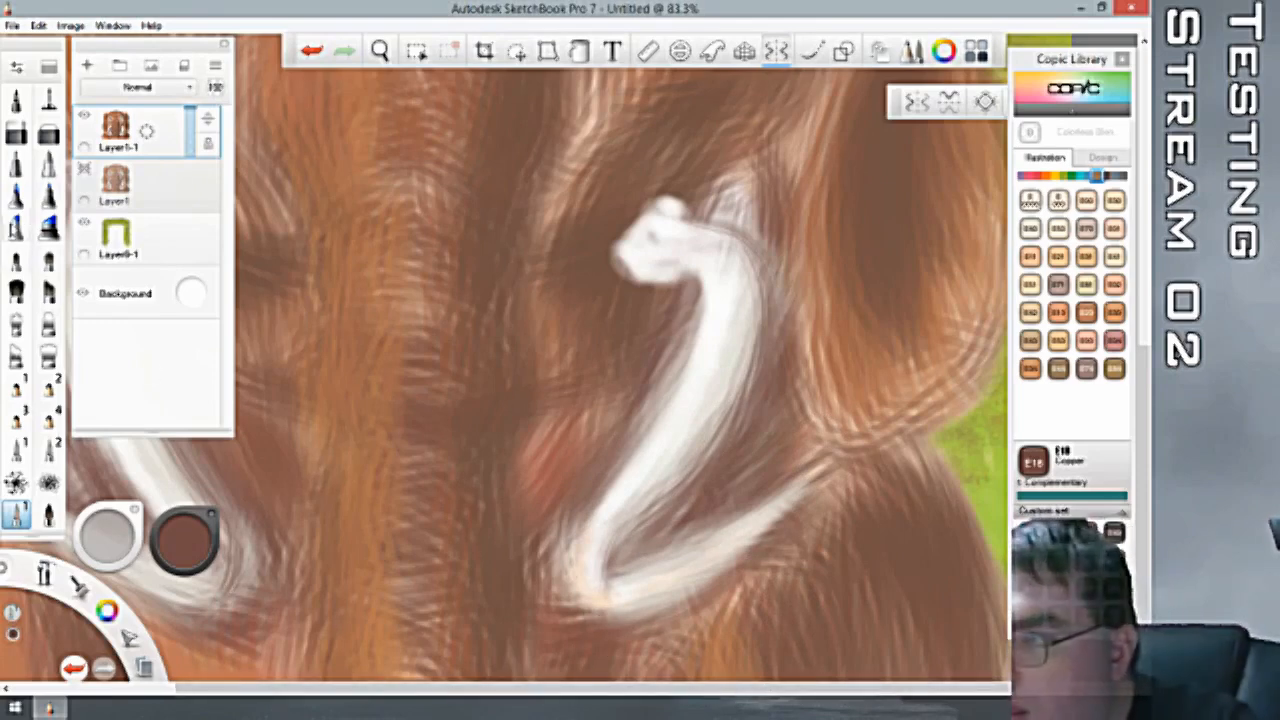
Shade the underside of the right tusk's upper end with the Hatch Brush in E18 Copper.
left_click(48, 135)
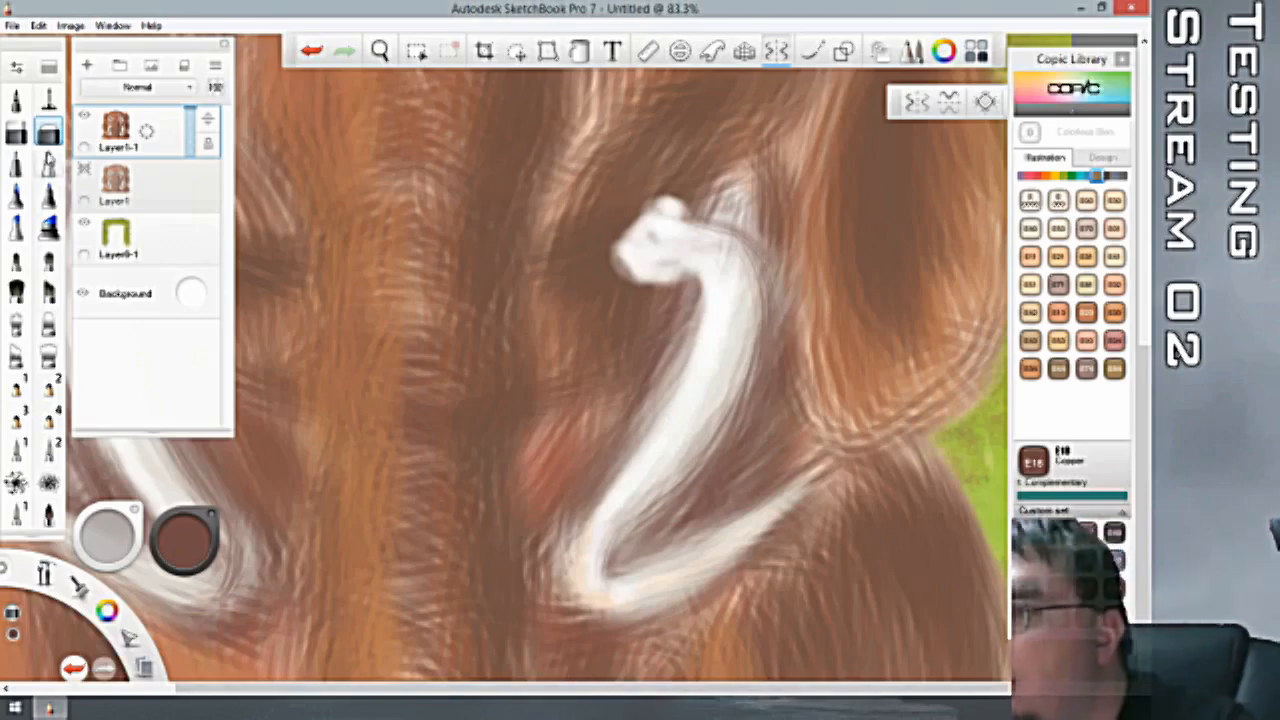
left_click(18, 511)
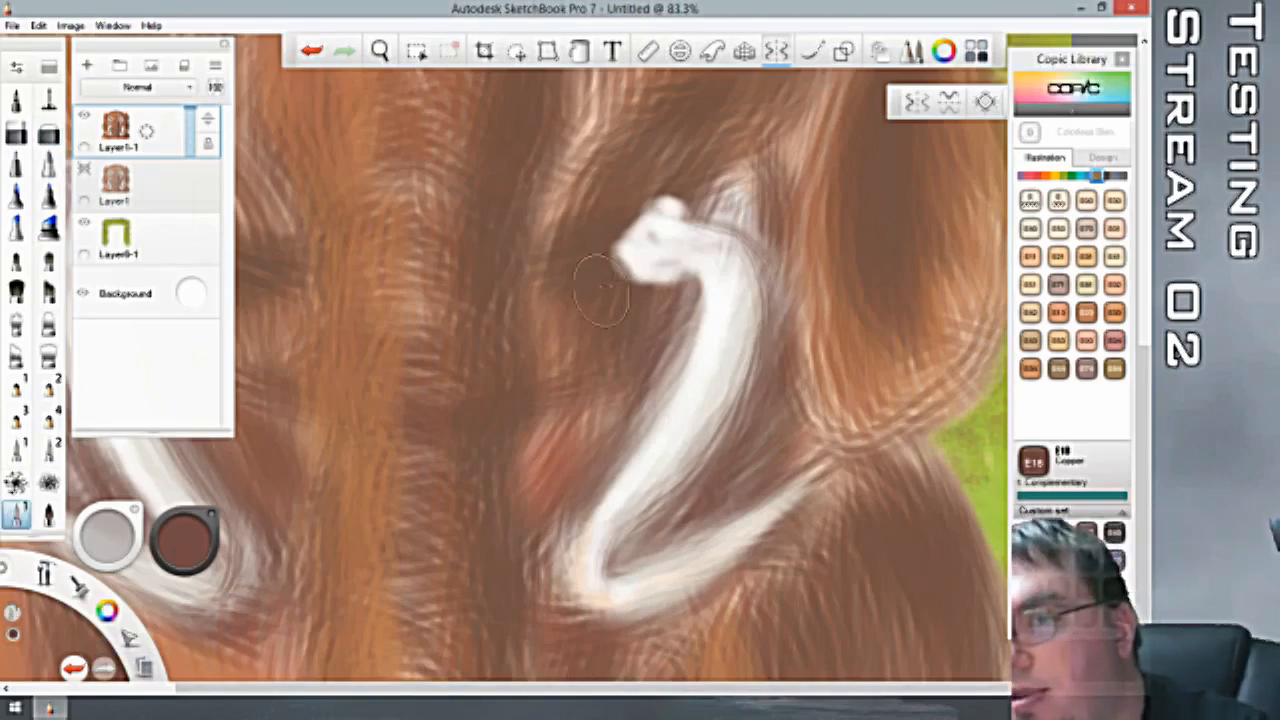
mouse_move(640, 270)
left_mouse_down()
mouse_move(660, 265)
mouse_move(648, 276)
left_mouse_up()
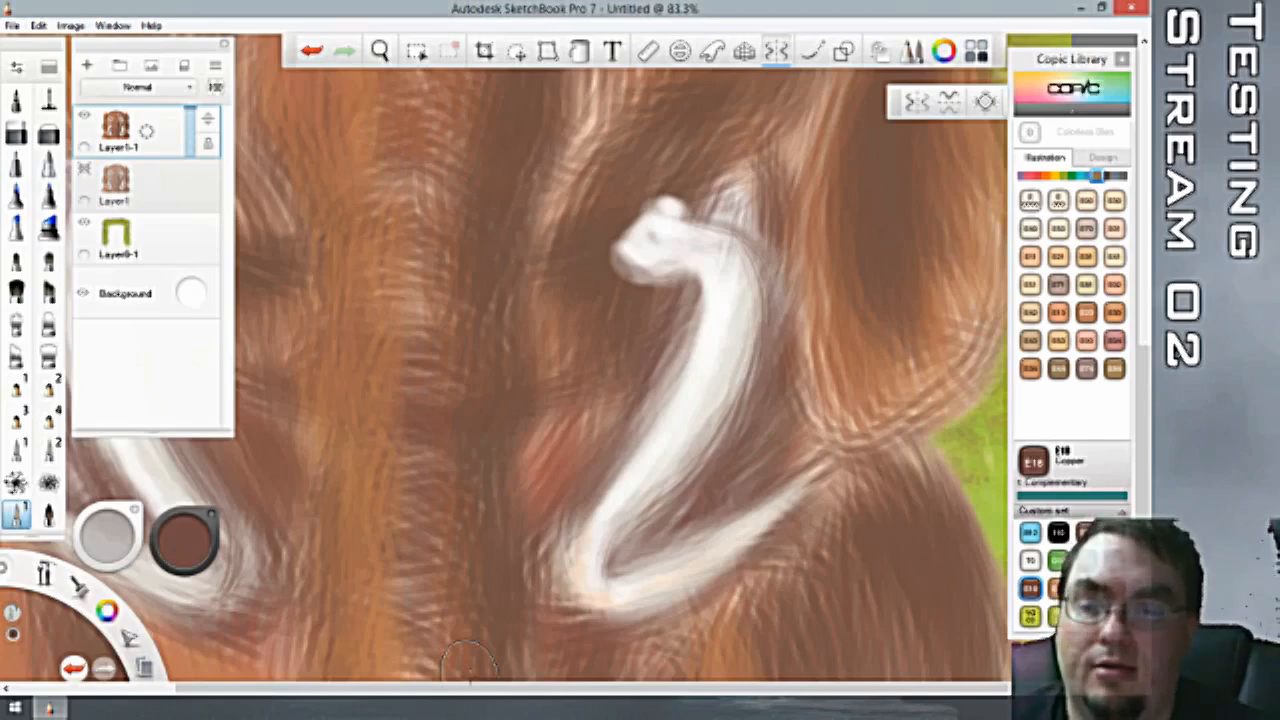
Deepen the inner corner of the right tusk's lower bend with Hatch Brush strokes in E18 Copper.
scroll(620, 450, "down", 4)
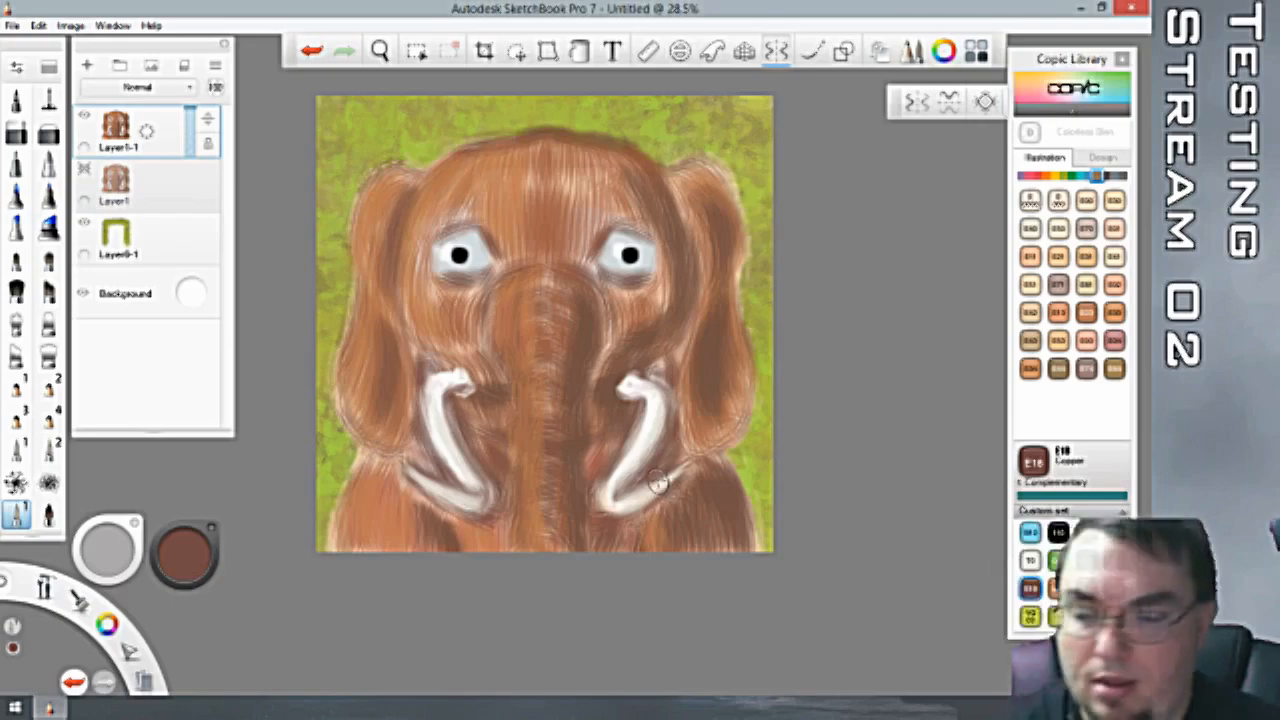
key("space")
left_click_drag(656, 474, 644, 347)
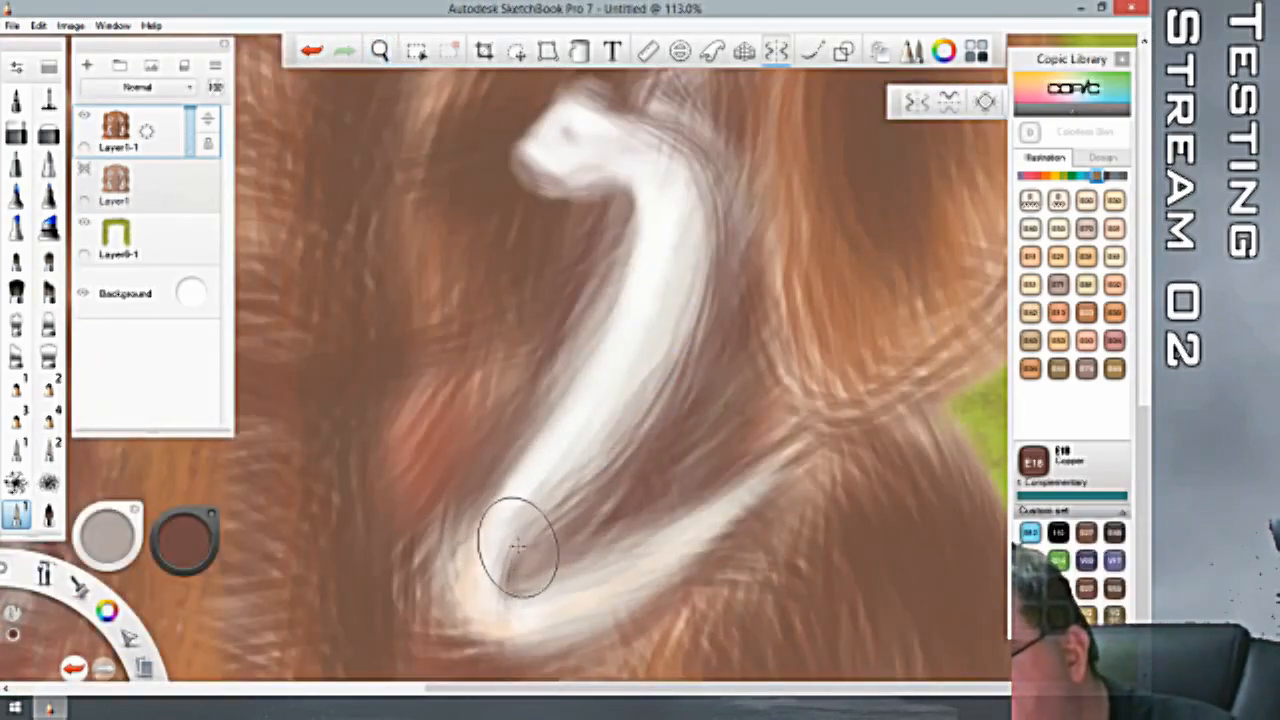
mouse_move(527, 531)
left_mouse_down()
mouse_move(502, 597)
mouse_move(513, 538)
mouse_move(498, 587)
mouse_move(496, 560)
mouse_move(508, 558)
mouse_move(497, 557)
mouse_move(500, 597)
left_mouse_up()
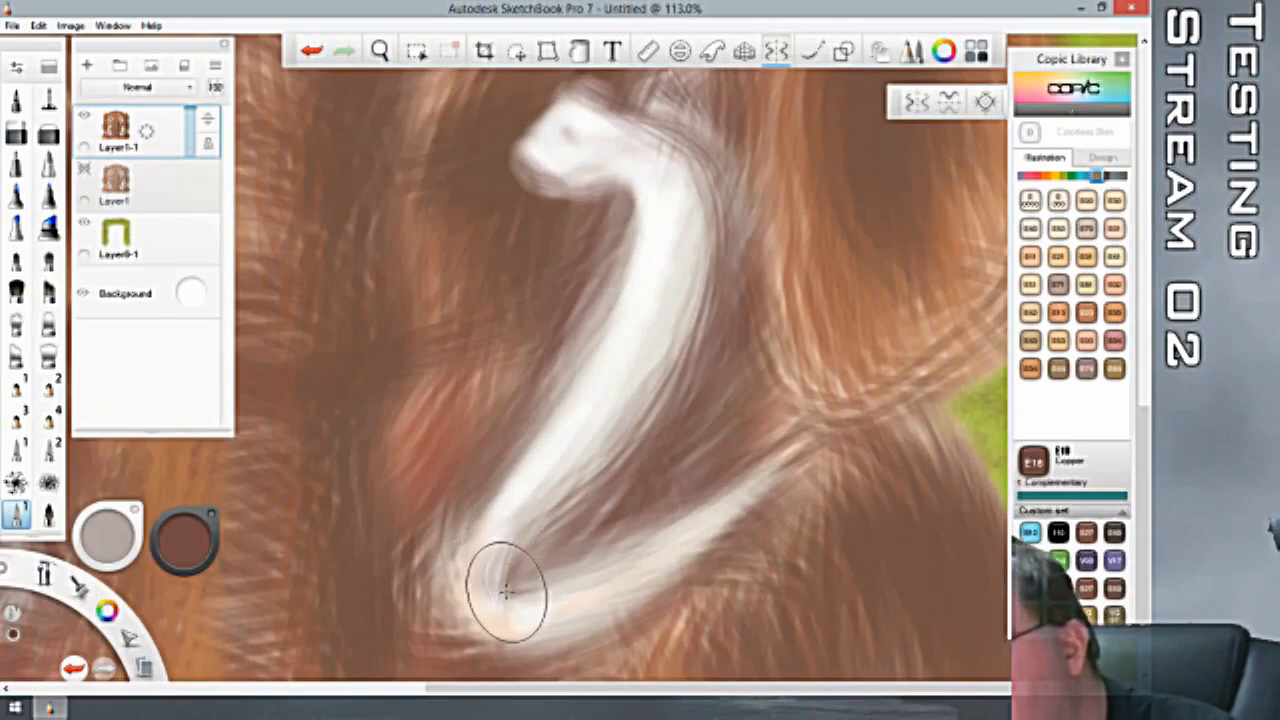
key("ctrl+z")
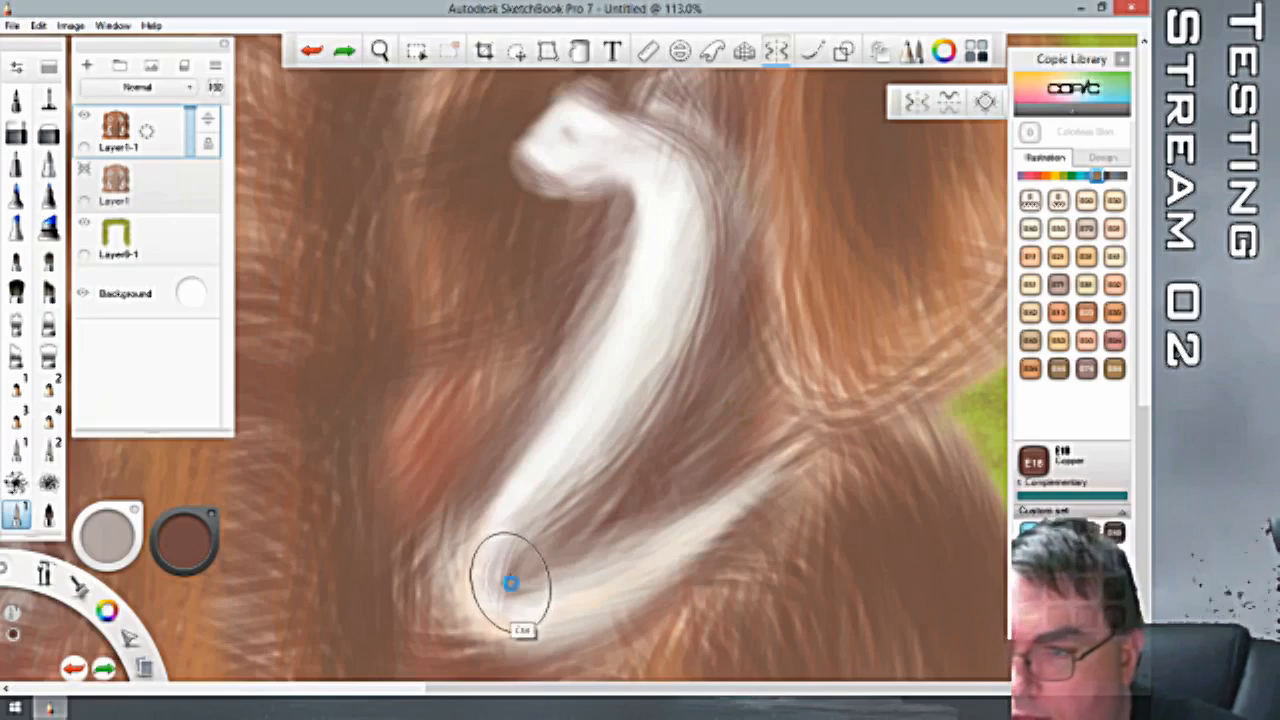
left_click_drag(506, 545, 497, 585)
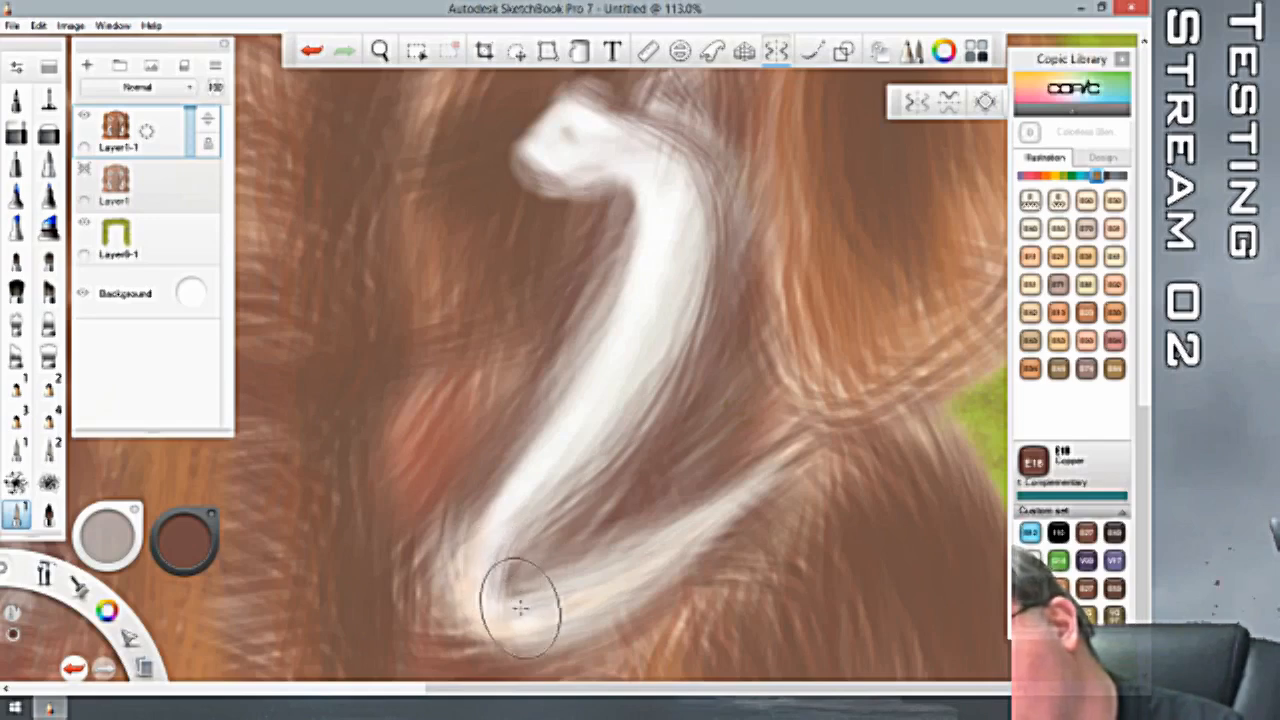
Slim the right tusk's shaft with E18 Copper hatching along its inner edge, around the lower bend and down its outer side.
left_click(47, 134)
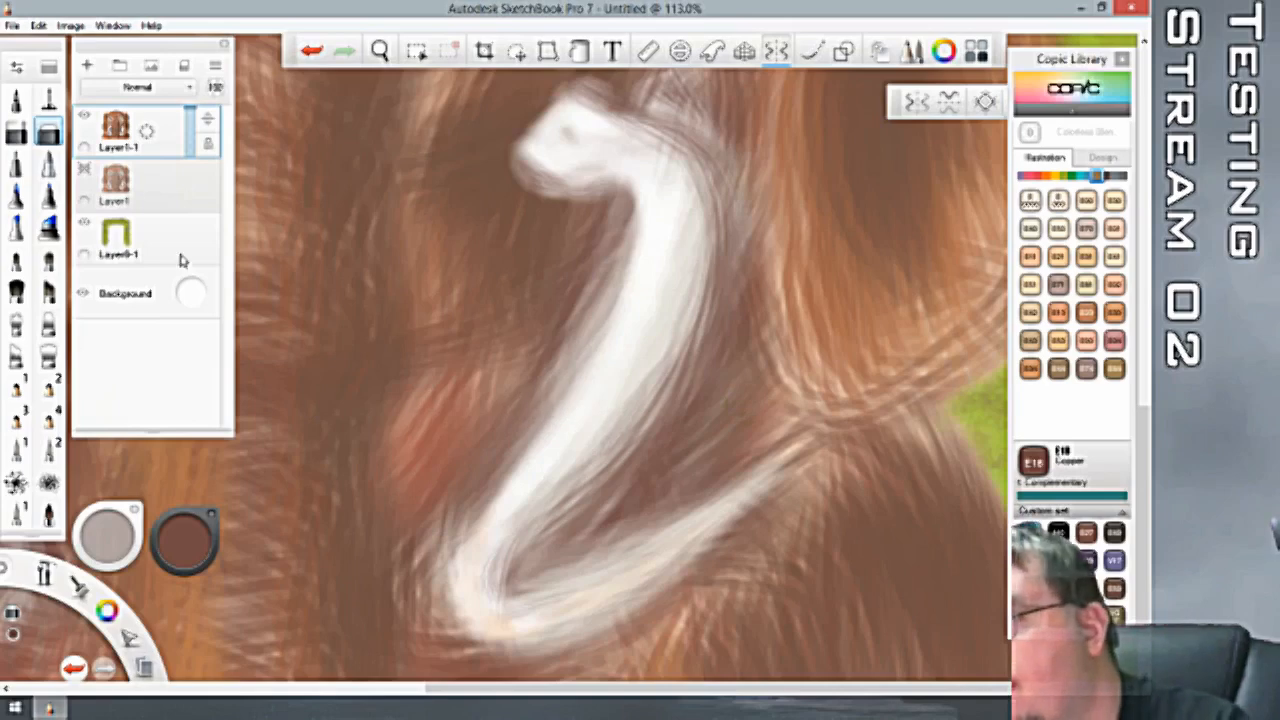
left_click(17, 513)
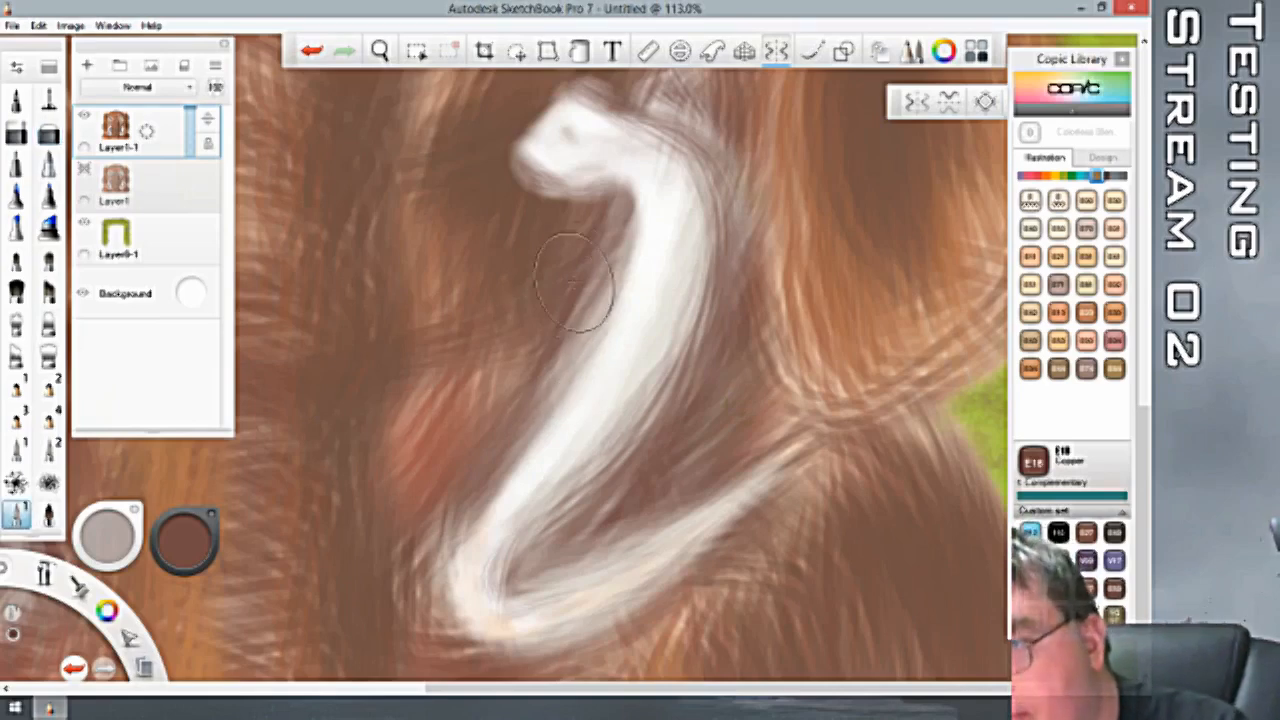
left_click_drag(590, 286, 569, 331)
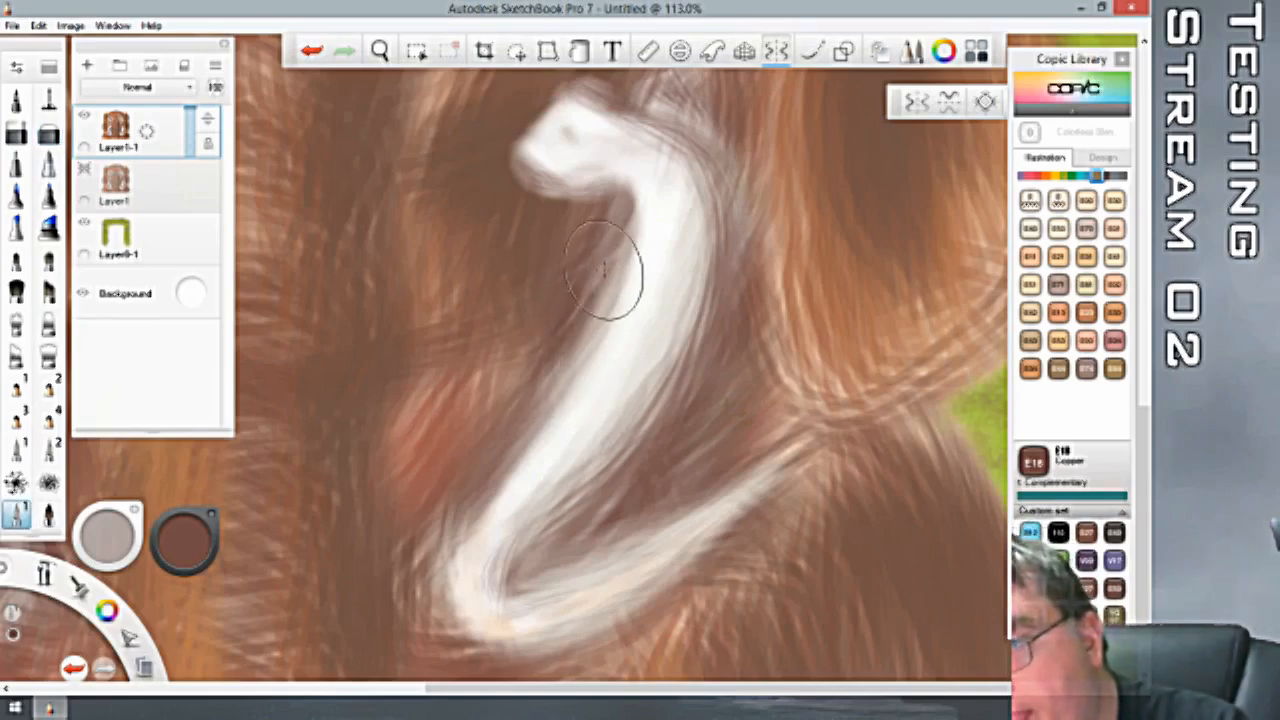
mouse_move(608, 275)
left_mouse_down()
mouse_move(566, 356)
mouse_move(561, 344)
left_mouse_up()
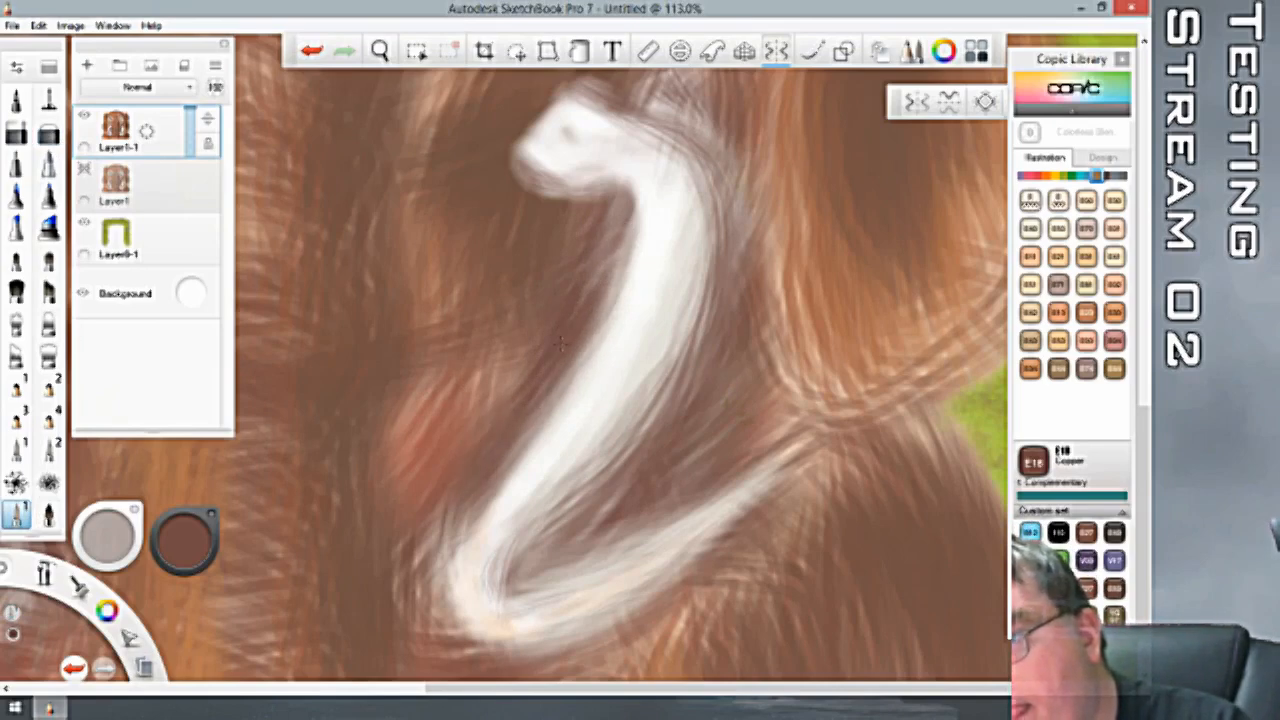
left_click_drag(630, 240, 556, 390)
mouse_move(450, 490)
left_mouse_down()
mouse_move(434, 588)
mouse_move(471, 614)
left_mouse_up()
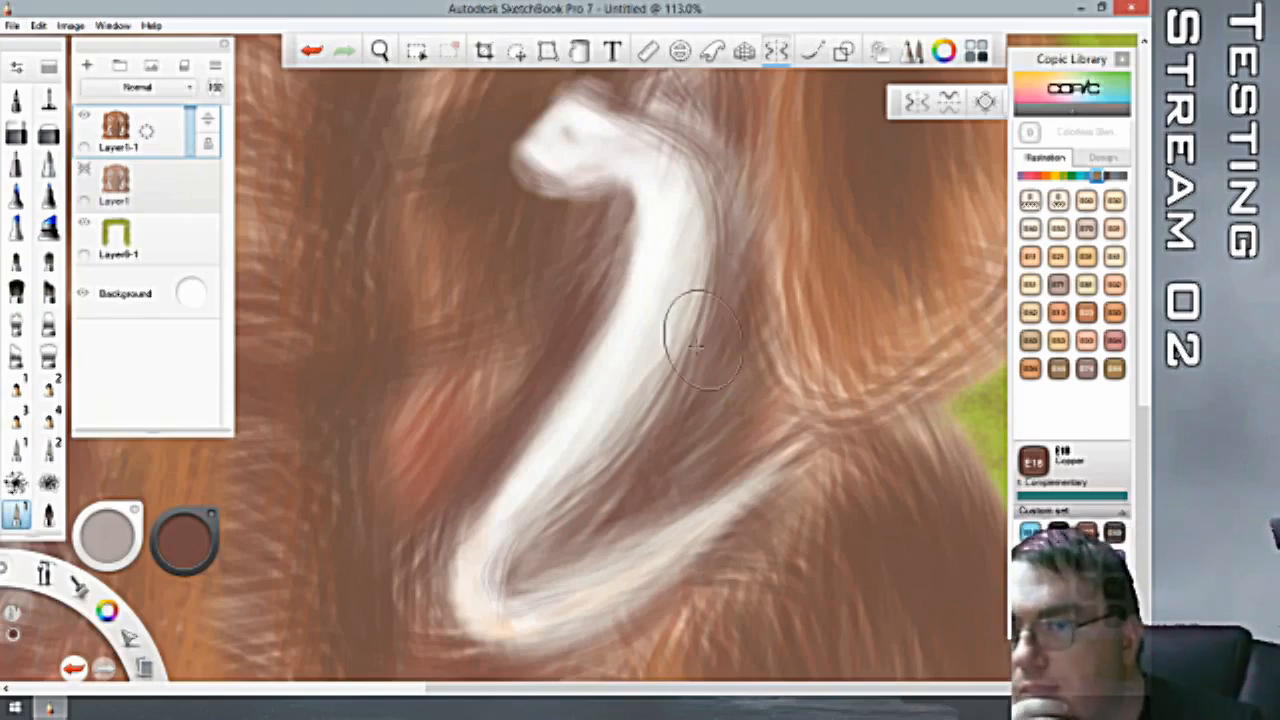
mouse_move(680, 176)
left_mouse_down()
mouse_move(697, 248)
mouse_move(692, 206)
mouse_move(688, 305)
mouse_move(697, 276)
mouse_move(658, 382)
mouse_move(673, 344)
mouse_move(635, 413)
mouse_move(556, 503)
mouse_move(635, 443)
mouse_move(687, 343)
left_mouse_up()
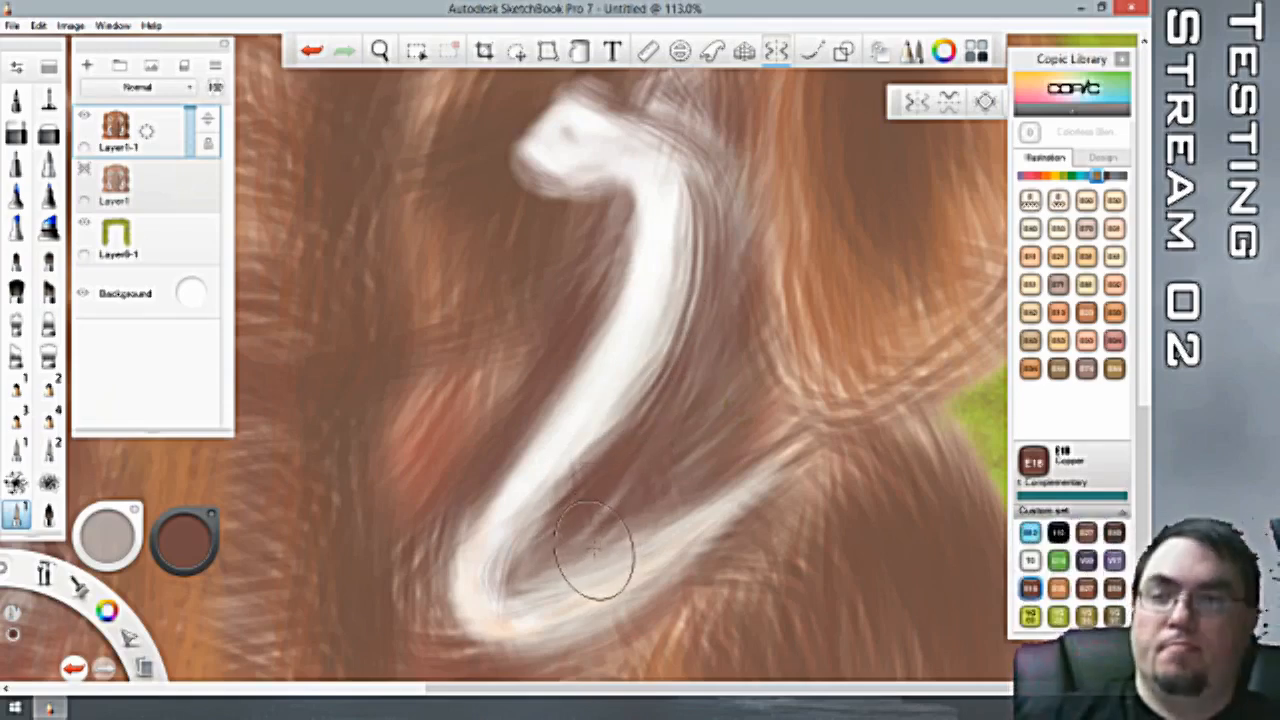
Clean up the right tusk's outer edge with eraser strokes from the upper curve down to the lower bend.
scroll(640, 520, "down", 5)
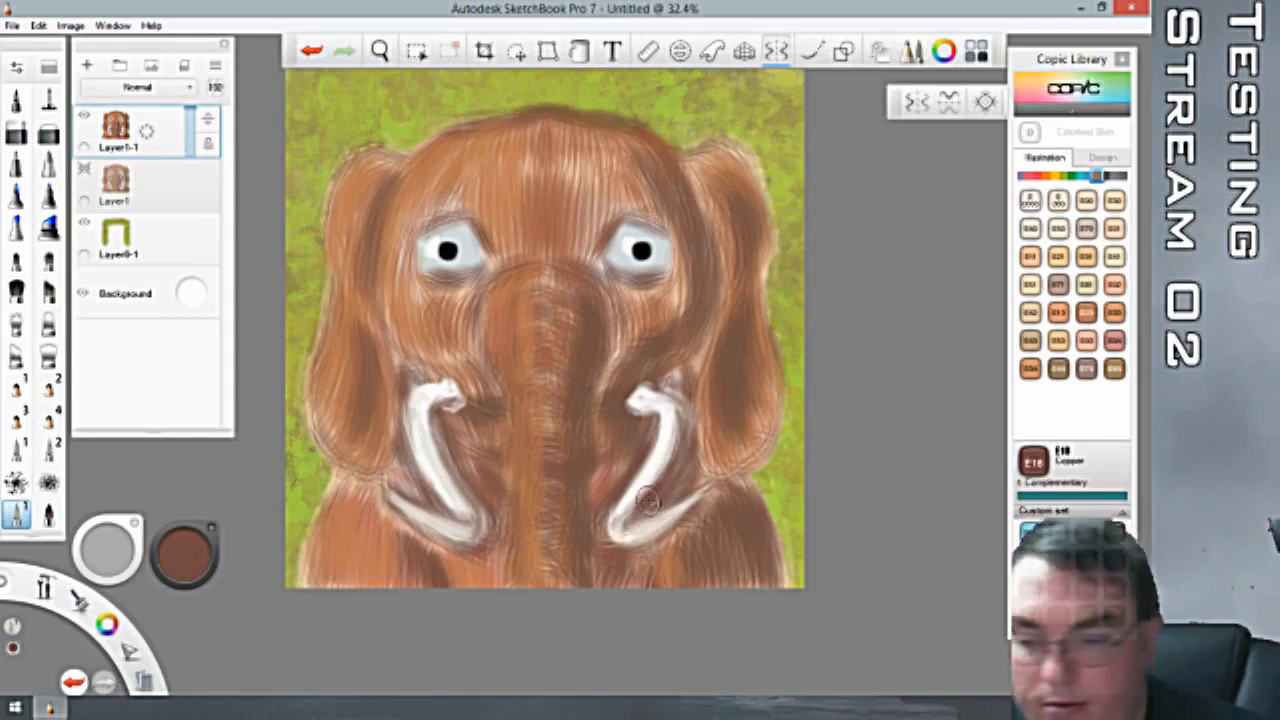
scroll(640, 510, "down", 1)
scroll(610, 525, "up", 5)
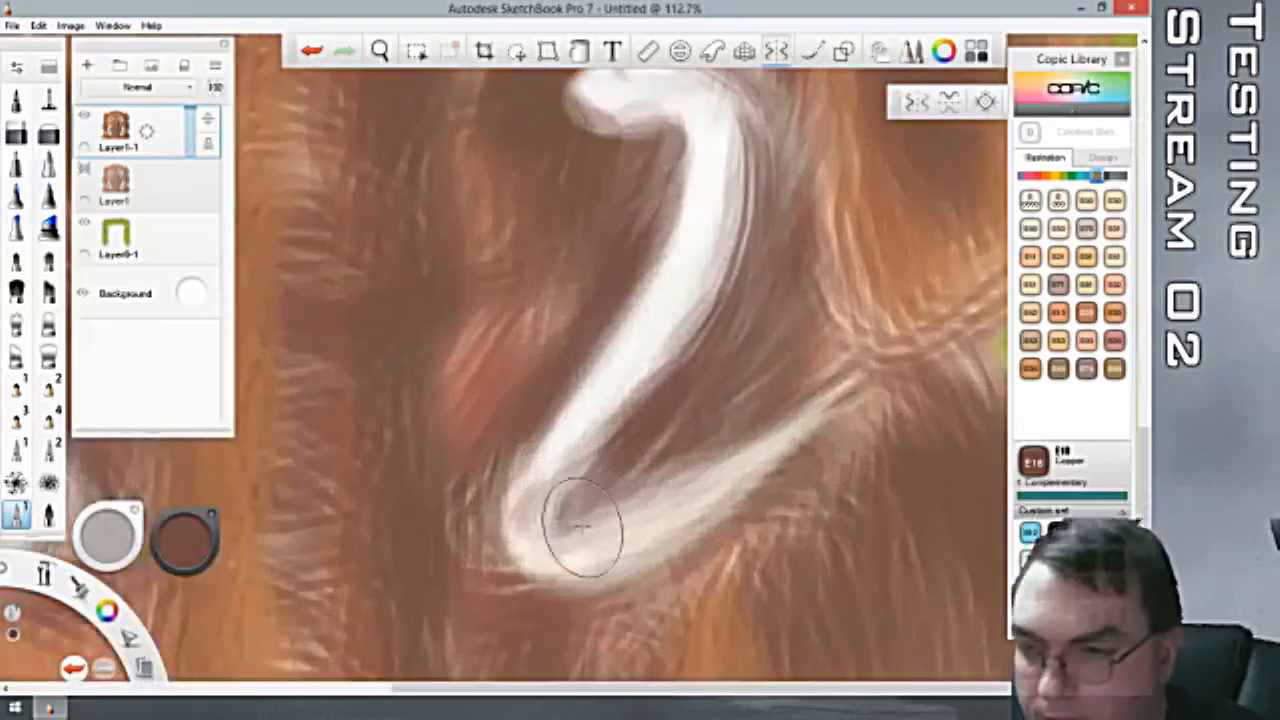
left_click(49, 138)
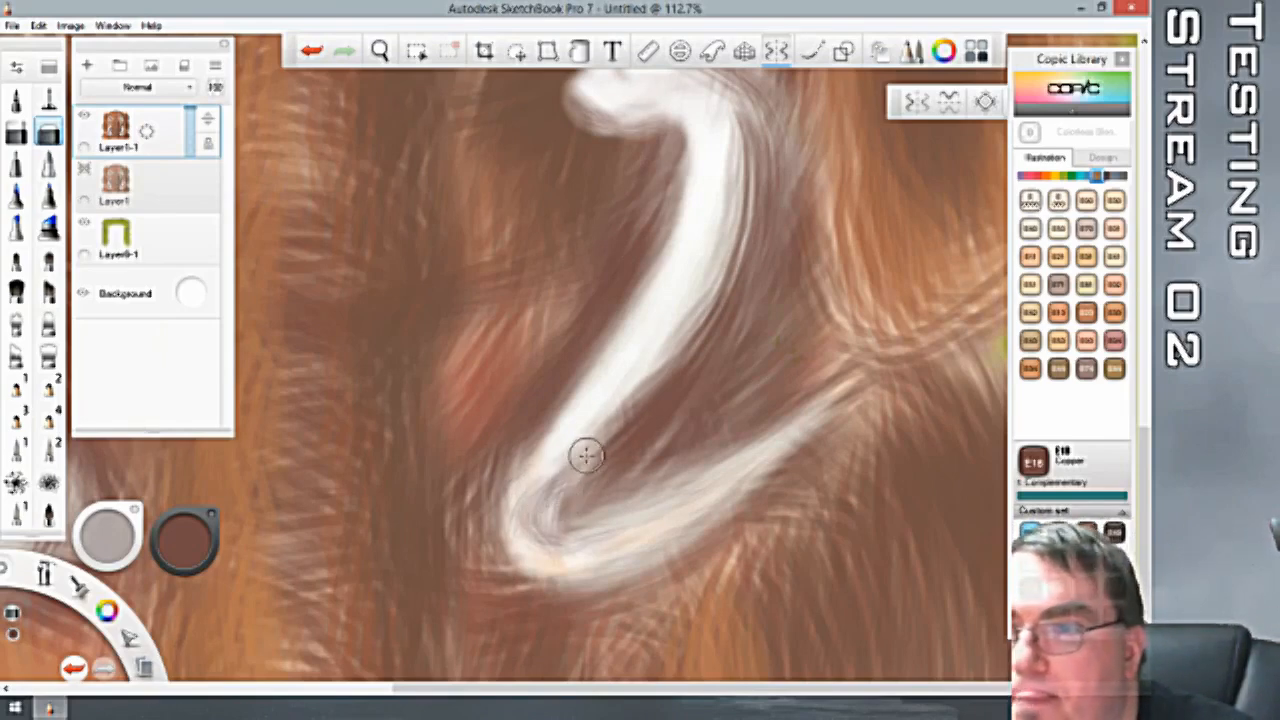
left_click_drag(600, 425, 699, 324)
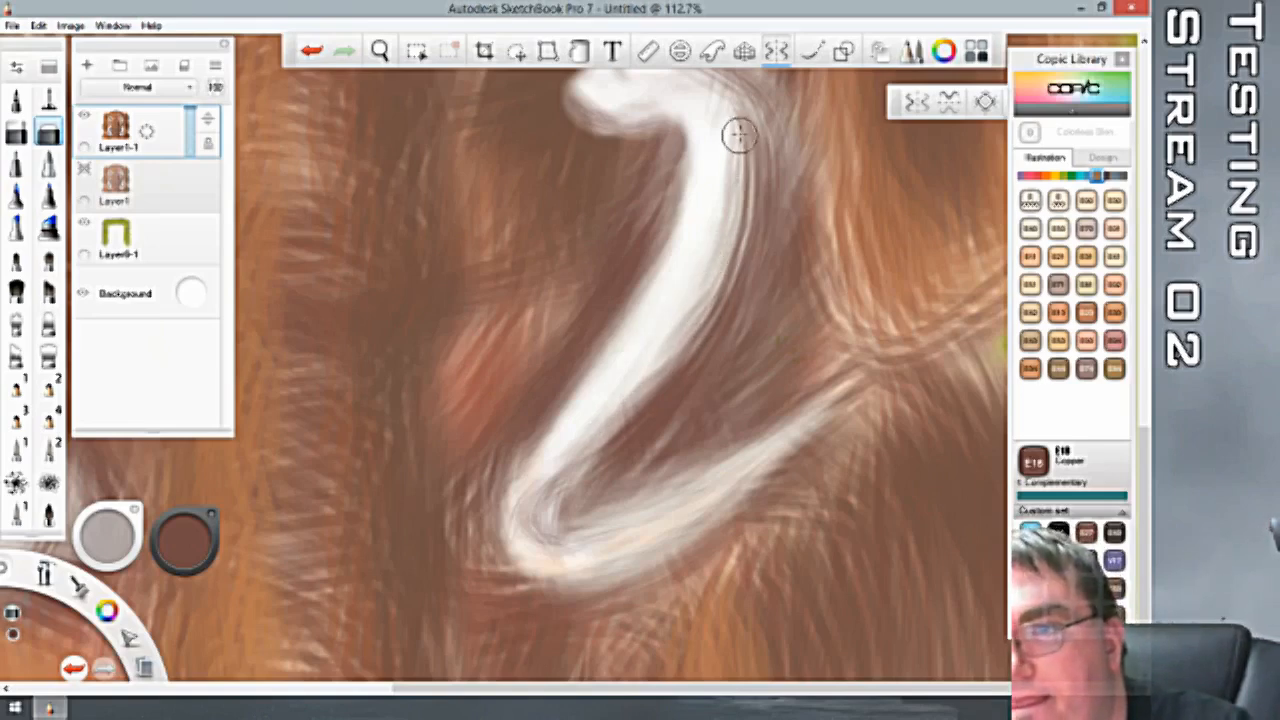
left_click_drag(741, 142, 674, 364)
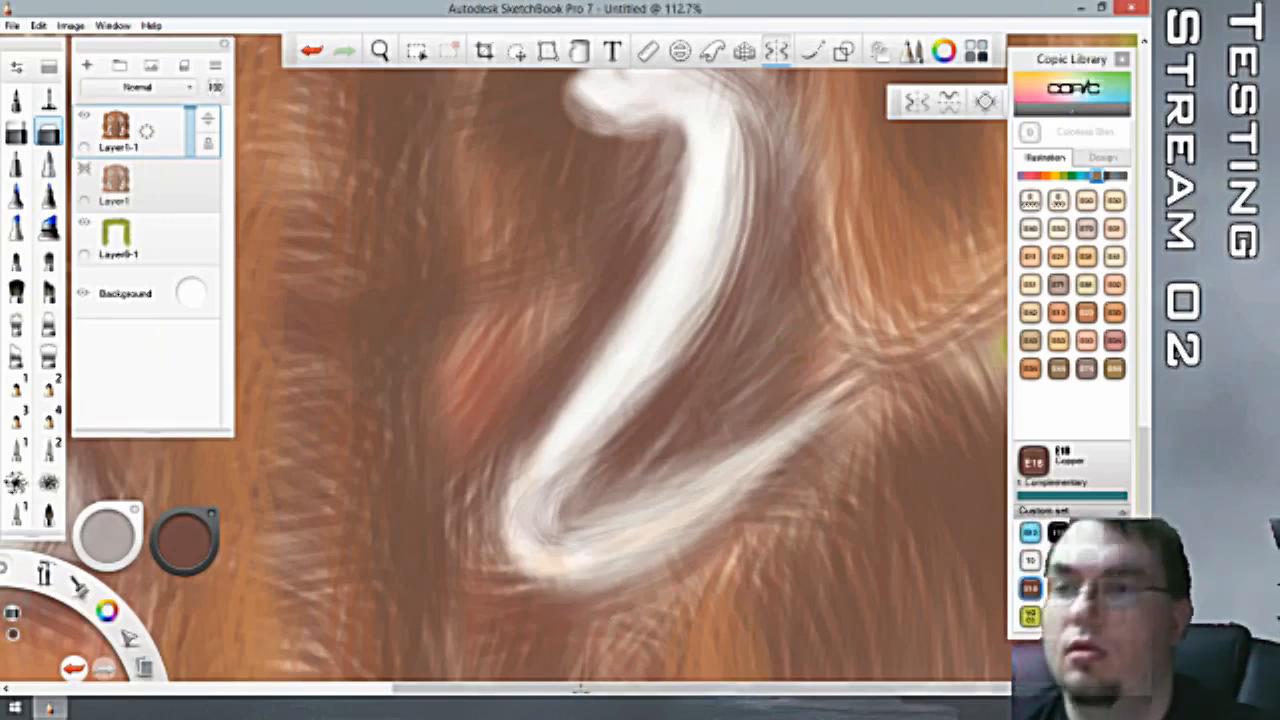
scroll(581, 689, "down", 5)
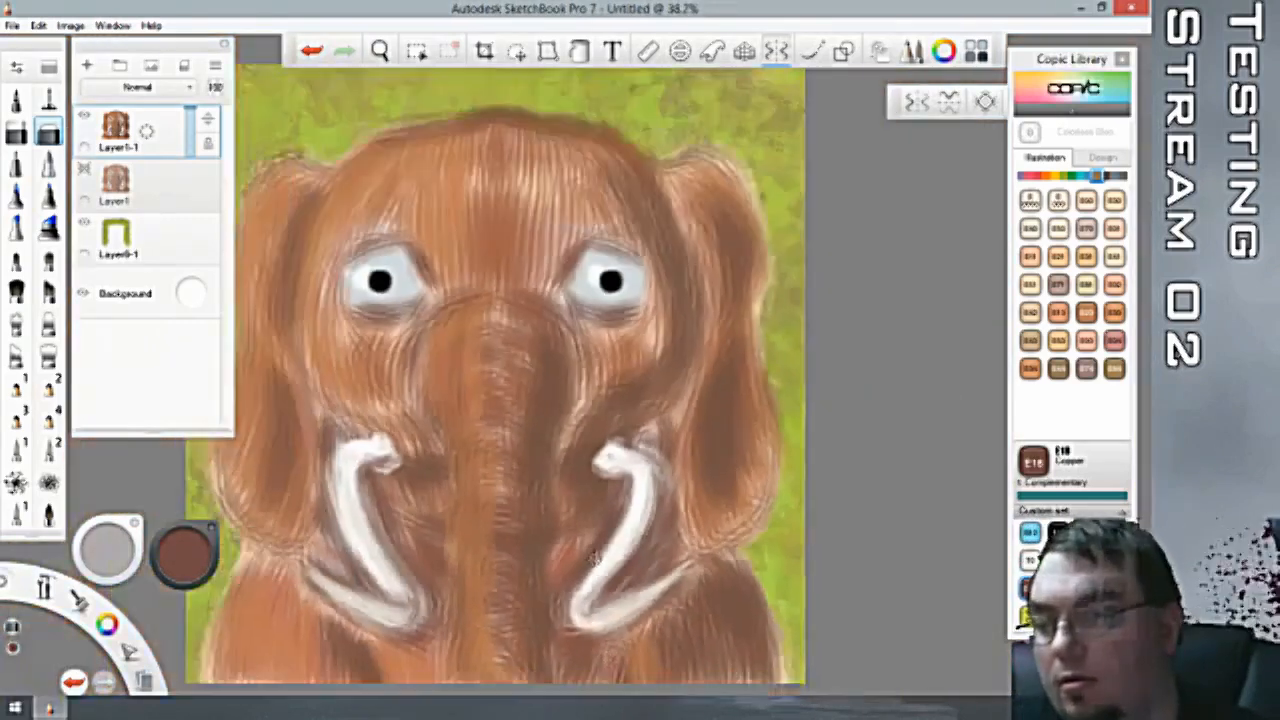